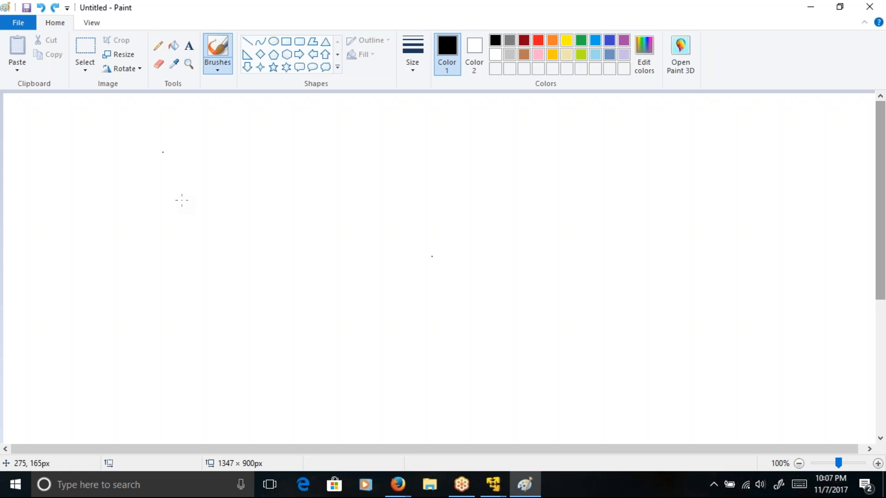
Step: Draw a tall page outline with five short horizontal lines of text inside it
click(173, 184)
mouse_move(143, 122)
mouse_down()
mouse_move(103, 346)
mouse_move(133, 362)
mouse_move(253, 358)
mouse_move(287, 132)
mouse_move(140, 124)
mouse_move(190, 143)
mouse_move(221, 143)
mouse_up()
drag(176, 161, 208, 160)
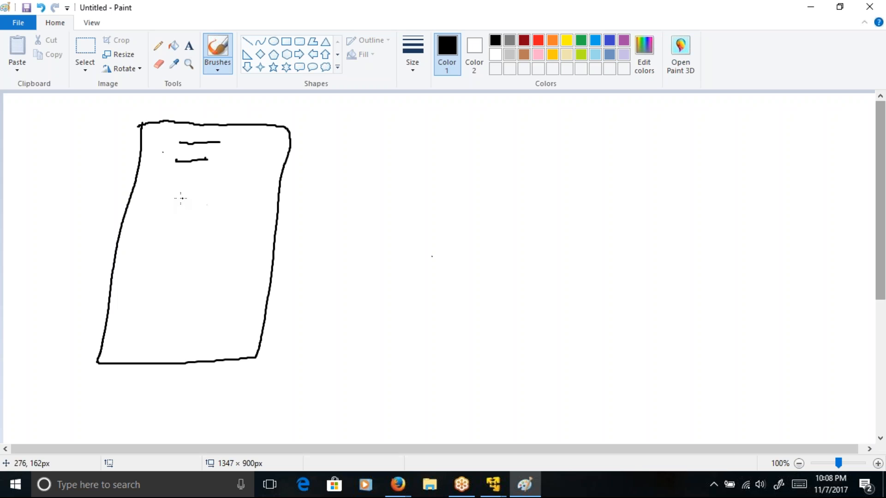
drag(167, 195, 228, 198)
drag(168, 230, 213, 234)
drag(151, 258, 202, 257)
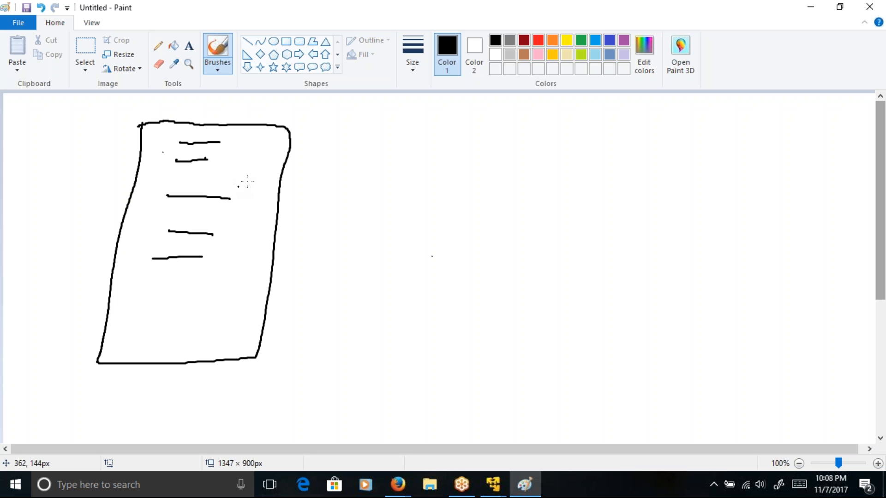
Step: Circle the end of the page's third line and link it with two strokes to a small box drawn beside the page
mouse_move(237, 196)
mouse_down()
mouse_move(244, 194)
mouse_move(230, 206)
mouse_up()
mouse_move(253, 202)
mouse_down()
mouse_move(328, 227)
mouse_move(340, 254)
mouse_move(321, 300)
mouse_move(402, 248)
mouse_move(327, 259)
mouse_up()
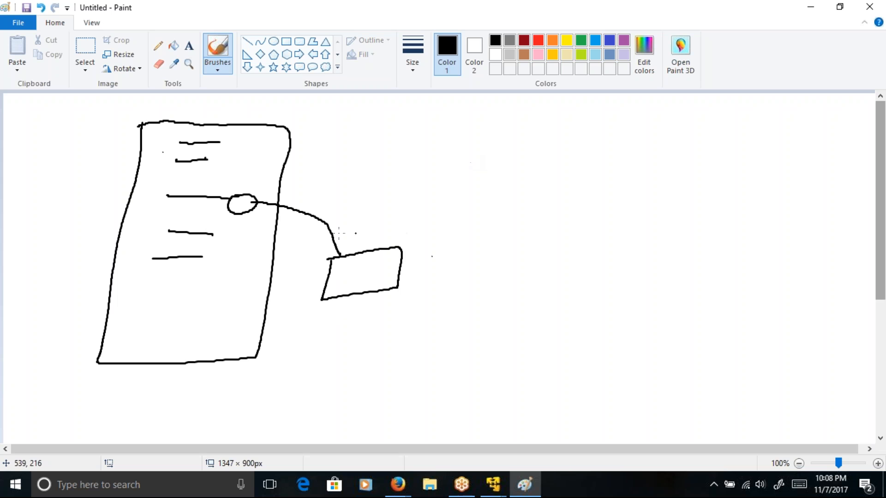
click(349, 267)
drag(349, 267, 272, 214)
Step: Retrace the circle and draw an arrow from it to a new line below, continued by an arrow to the page's far edge
mouse_move(244, 193)
mouse_down()
mouse_move(253, 217)
mouse_move(239, 196)
mouse_move(186, 210)
mouse_move(195, 211)
mouse_up()
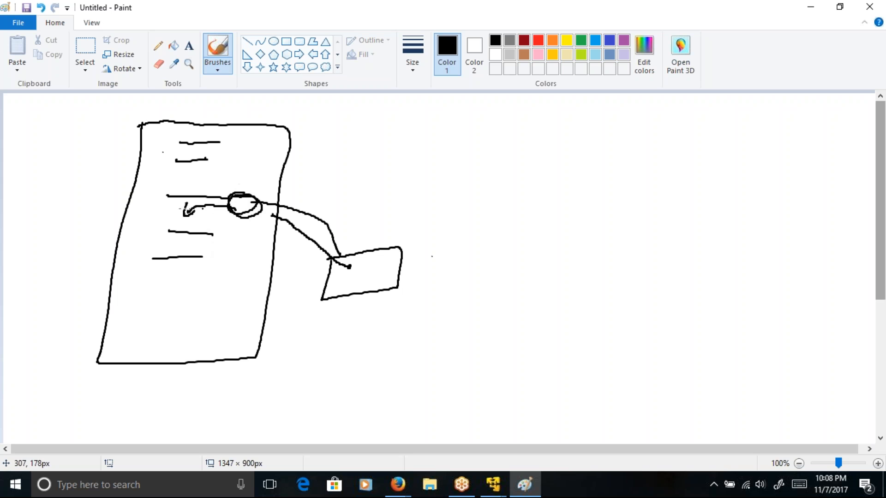
drag(166, 215, 195, 217)
drag(167, 217, 145, 221)
Step: Draw an arrow leading out of the small box and a second page outline beyond it
mouse_move(392, 266)
mouse_down()
mouse_move(461, 262)
mouse_move(447, 254)
mouse_move(452, 271)
mouse_up()
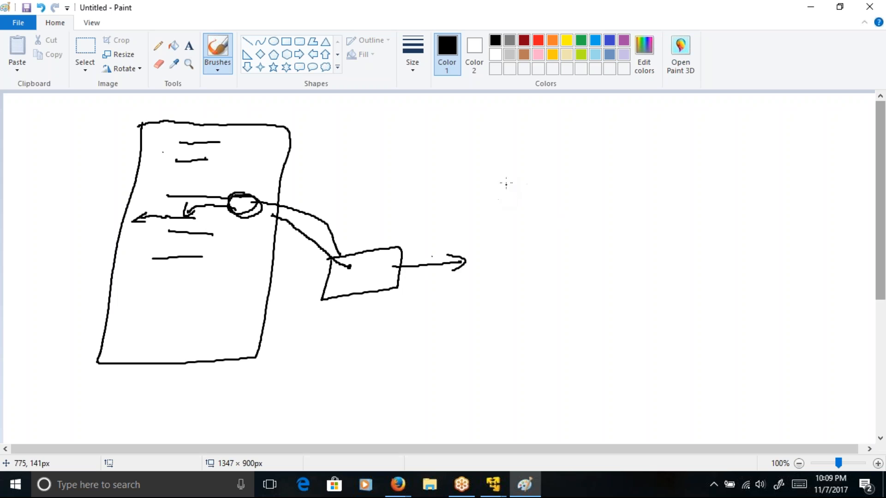
mouse_move(509, 176)
mouse_down()
mouse_move(456, 341)
mouse_move(630, 370)
mouse_move(670, 190)
mouse_move(514, 167)
mouse_move(510, 177)
mouse_move(537, 192)
mouse_up()
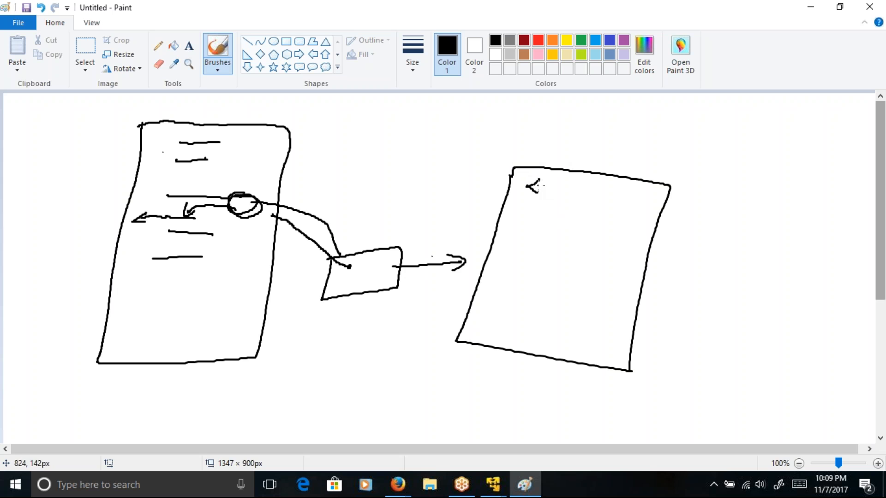
drag(538, 193, 560, 197)
mouse_move(497, 288)
mouse_down()
mouse_move(505, 309)
mouse_move(535, 306)
mouse_move(533, 320)
mouse_up()
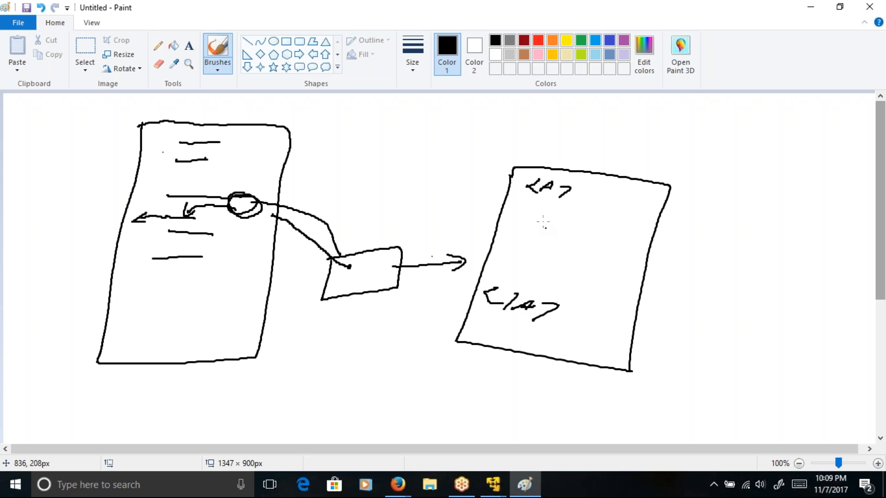
mouse_move(543, 205)
mouse_down()
mouse_move(527, 212)
mouse_move(538, 218)
mouse_move(548, 209)
mouse_move(540, 217)
mouse_up()
drag(570, 212, 562, 226)
key(ctrl+z)
key(ctrl+z)
key(ctrl+z)
key(ctrl+z)
key(ctrl+z)
key(ctrl+z)
key(ctrl+z)
key(ctrl+z)
key(ctrl+z)
key(ctrl+z)
key(ctrl+z)
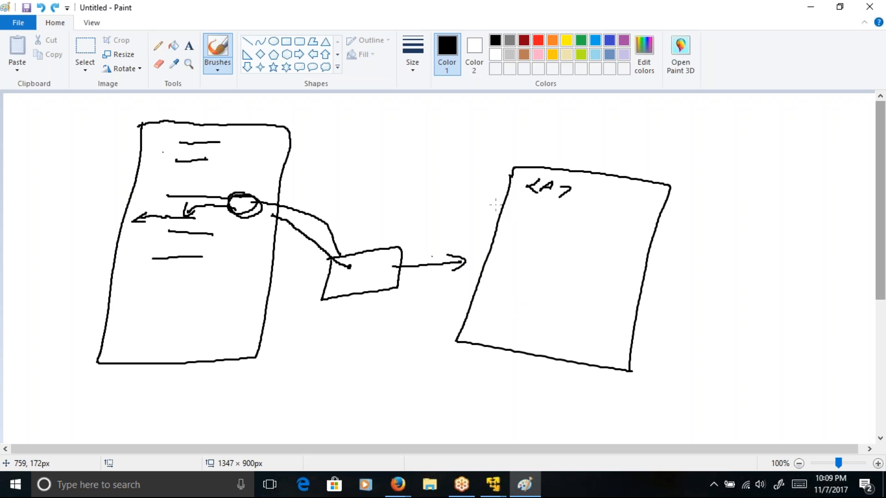
Step: Handwrite opening and closing items tags in the second page with two item tags nested between them
mouse_move(538, 180)
mouse_down()
mouse_move(539, 198)
mouse_move(584, 193)
mouse_move(613, 212)
mouse_up()
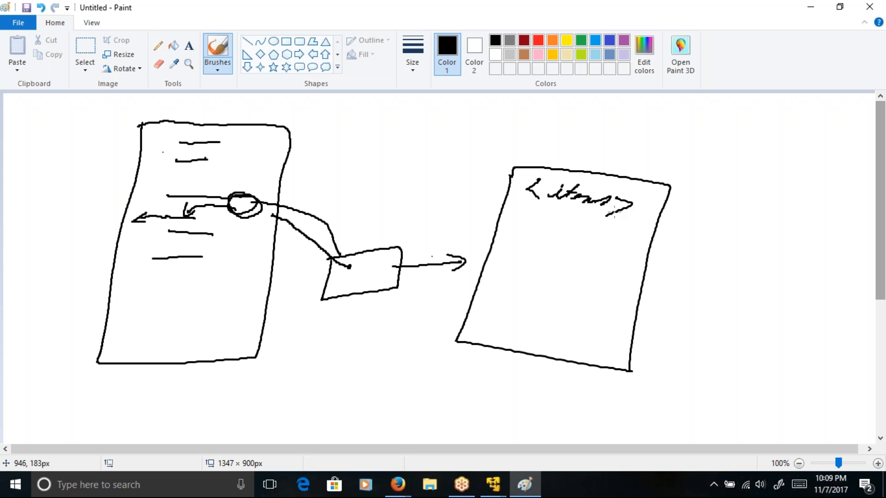
mouse_move(499, 310)
mouse_down()
mouse_move(504, 325)
mouse_move(588, 325)
mouse_move(571, 345)
mouse_up()
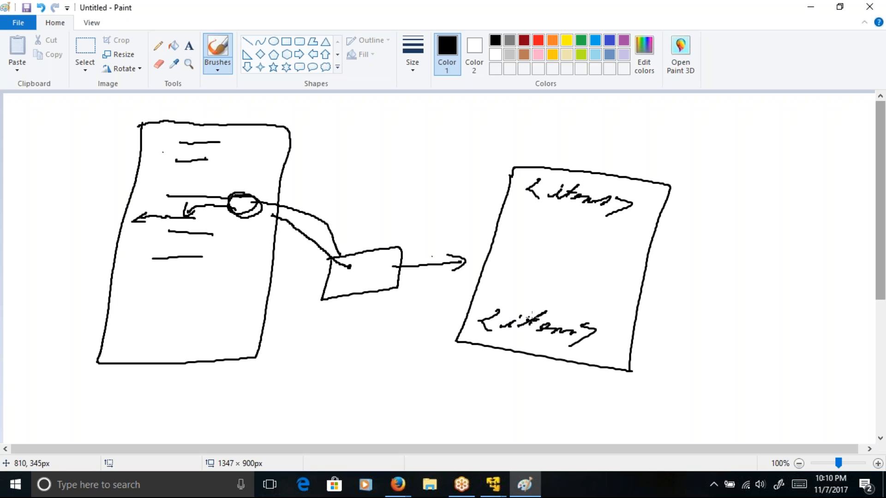
drag(504, 312, 482, 332)
mouse_move(549, 216)
mouse_down()
mouse_move(548, 233)
mouse_move(582, 217)
mouse_move(595, 234)
mouse_move(590, 248)
mouse_up()
mouse_move(532, 272)
mouse_down()
mouse_move(523, 277)
mouse_move(544, 286)
mouse_move(567, 279)
mouse_move(596, 298)
mouse_up()
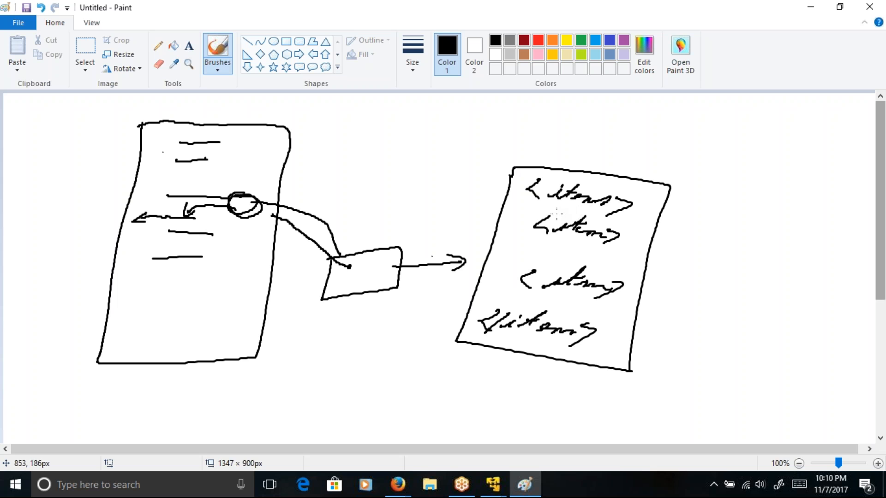
Step: Add an arrow out of the second page and a short line from the small box, and circle the nested item tags
mouse_move(643, 225)
mouse_down()
mouse_move(694, 228)
mouse_move(677, 239)
mouse_up()
drag(395, 267, 432, 251)
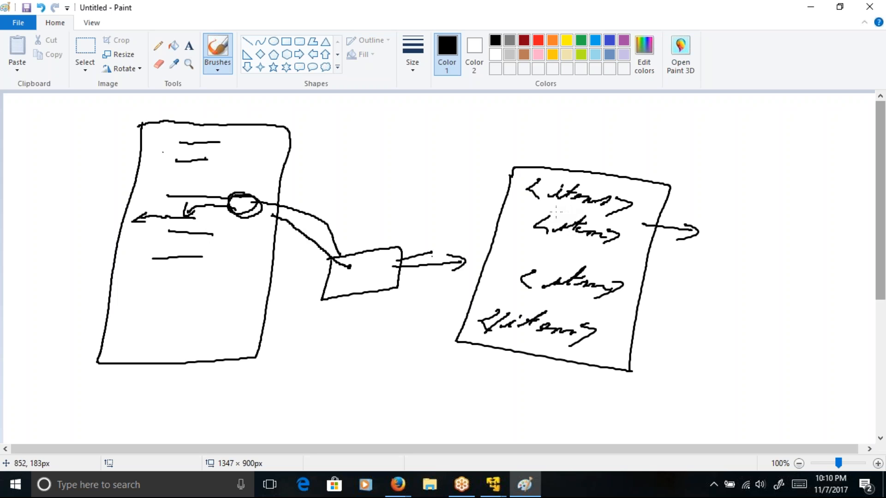
mouse_move(545, 211)
mouse_down()
mouse_move(526, 220)
mouse_move(498, 295)
mouse_move(613, 323)
mouse_move(640, 232)
mouse_move(543, 213)
mouse_up()
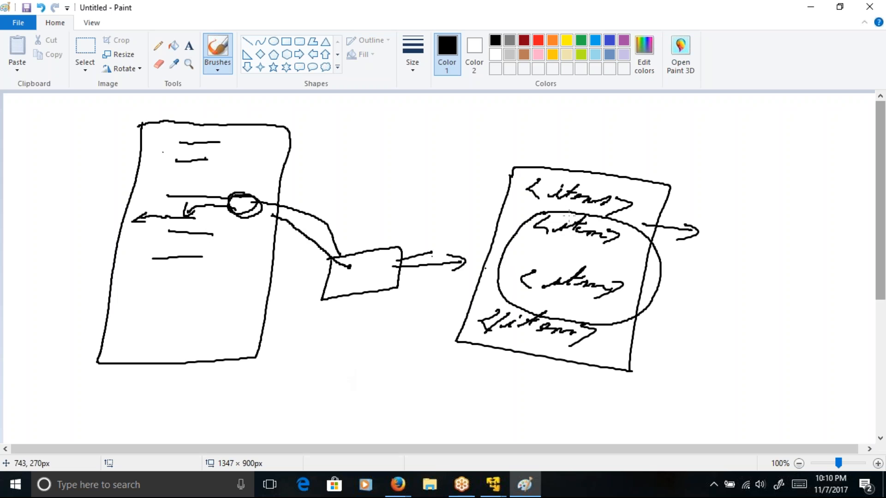
Step: Strike out the outer items tags and circle the nested item tags a second time
mouse_move(551, 194)
mouse_down()
mouse_move(585, 205)
mouse_move(549, 199)
mouse_up()
mouse_move(496, 318)
mouse_down()
mouse_move(594, 336)
mouse_move(556, 340)
mouse_up()
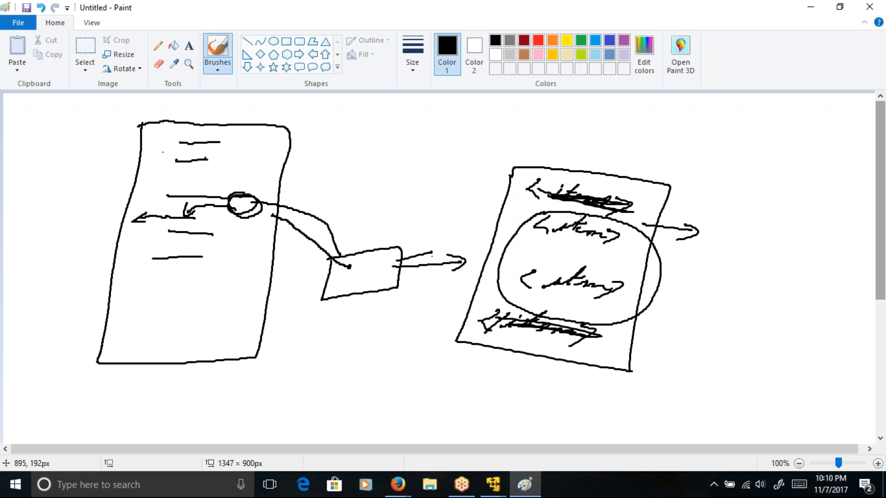
mouse_move(579, 217)
mouse_down()
mouse_move(545, 215)
mouse_move(519, 297)
mouse_move(618, 302)
mouse_move(654, 242)
mouse_move(601, 212)
mouse_move(546, 217)
mouse_up()
Step: Draw an arrow from the circled item tags to a new smaller page, linked by a curve to a labelled small box below it
mouse_move(647, 269)
mouse_down()
mouse_move(692, 294)
mouse_move(680, 303)
mouse_up()
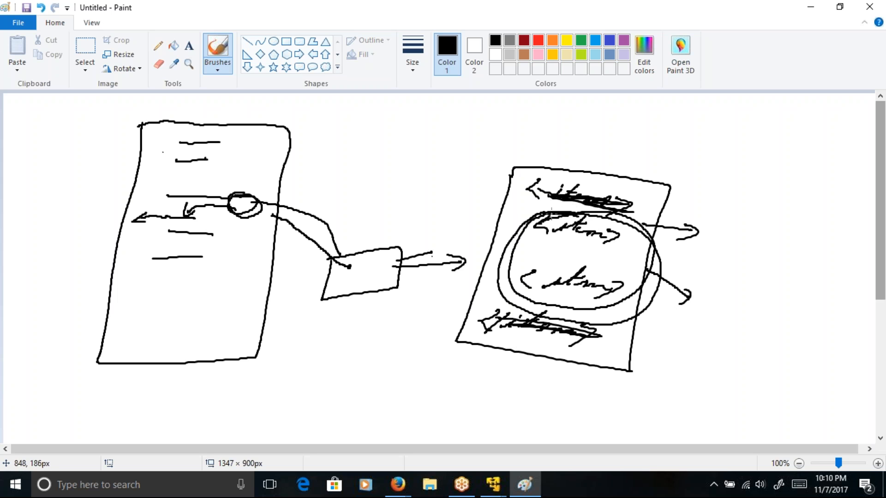
mouse_move(538, 221)
mouse_down()
mouse_move(517, 267)
mouse_move(521, 303)
mouse_up()
mouse_move(719, 281)
mouse_down()
mouse_move(746, 365)
mouse_move(720, 280)
mouse_up()
mouse_move(755, 327)
mouse_down()
mouse_move(780, 392)
mouse_move(771, 378)
mouse_up()
mouse_move(776, 413)
mouse_down()
mouse_move(778, 401)
mouse_move(768, 431)
mouse_move(770, 404)
mouse_move(830, 378)
mouse_move(826, 347)
mouse_move(864, 352)
mouse_up()
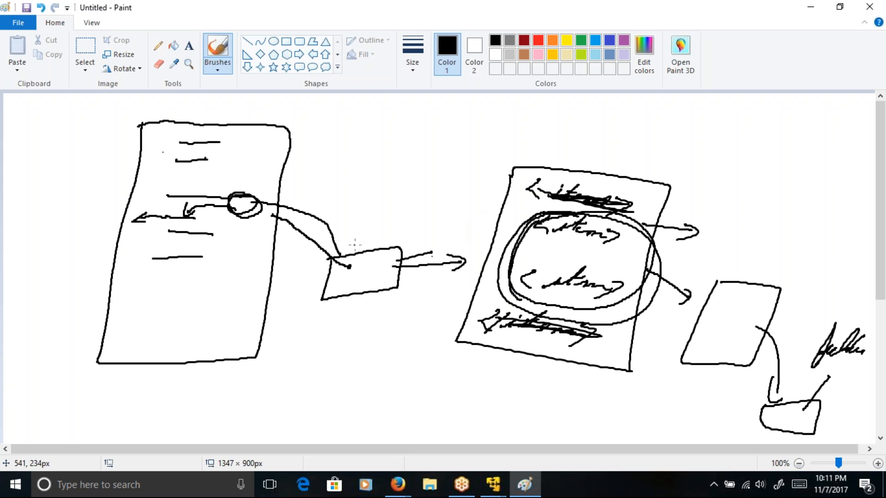
Step: Draw an arrow out of the second page's upper edge and handwrite a separate pair of opening and closing item tags beyond it
click(357, 268)
drag(589, 176, 646, 160)
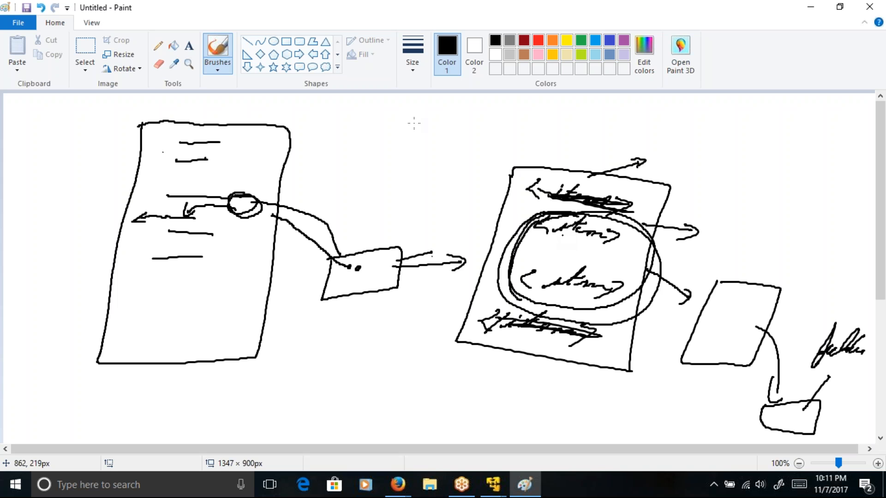
drag(733, 115, 805, 137)
mouse_move(716, 205)
mouse_down()
mouse_move(770, 233)
mouse_move(794, 226)
mouse_move(828, 248)
mouse_move(819, 254)
mouse_up()
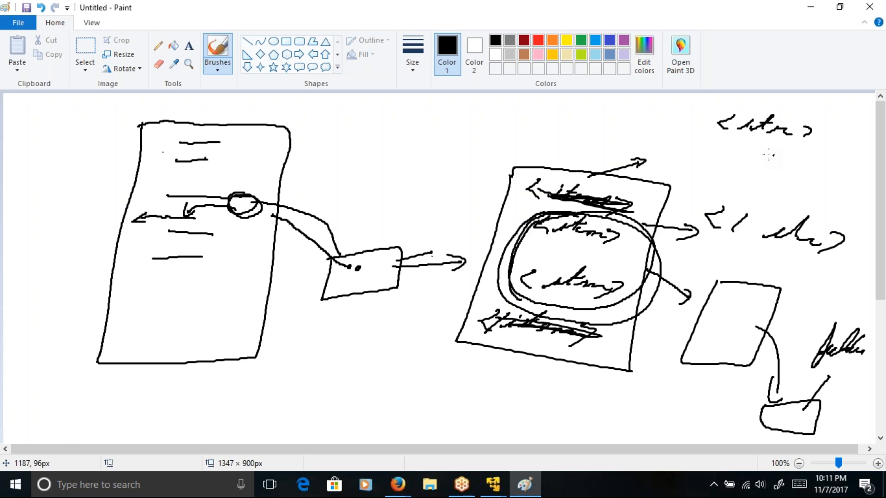
Step: Handwrite several child tags below the separate opening item tag and extend the list with short slanted lines
mouse_move(751, 137)
mouse_down()
mouse_move(741, 145)
mouse_move(747, 151)
mouse_up()
mouse_move(761, 131)
mouse_down()
mouse_move(802, 158)
mouse_move(782, 173)
mouse_move(834, 183)
mouse_up()
mouse_move(757, 180)
mouse_down()
mouse_move(758, 191)
mouse_move(807, 196)
mouse_move(759, 210)
mouse_move(805, 215)
mouse_move(792, 221)
mouse_up()
mouse_move(771, 194)
mouse_down()
mouse_move(771, 181)
mouse_move(782, 199)
mouse_move(753, 214)
mouse_move(773, 220)
mouse_move(786, 194)
mouse_move(789, 225)
mouse_move(763, 238)
mouse_move(780, 244)
mouse_up()
mouse_move(735, 245)
mouse_down()
mouse_move(770, 256)
mouse_move(761, 272)
mouse_up()
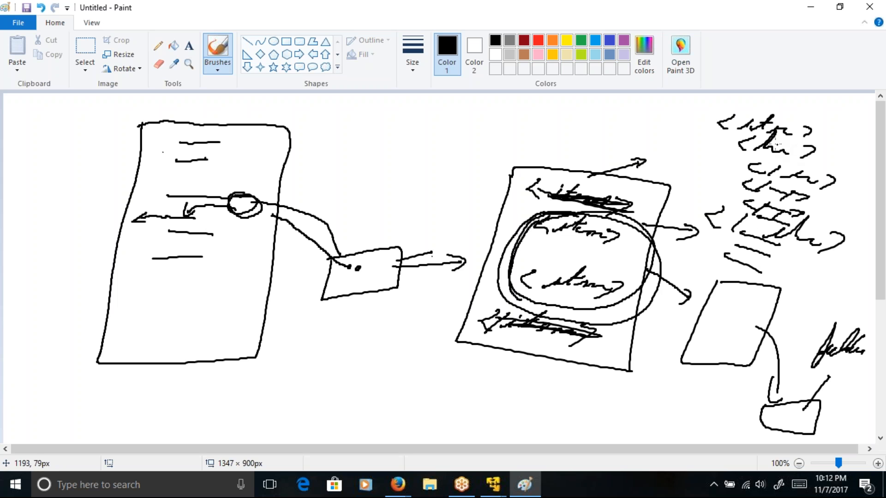
Step: Underline the first two tags of the separate item listing and circle the child tags below them
drag(760, 157, 819, 152)
drag(756, 125, 812, 127)
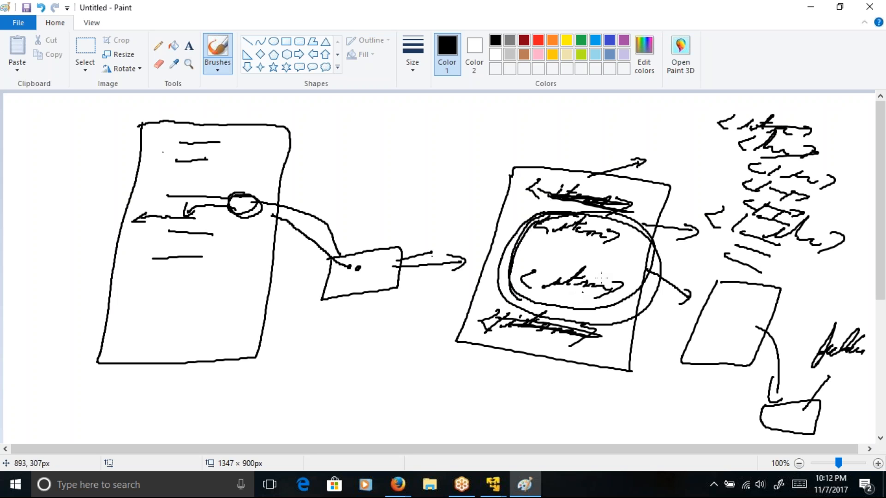
mouse_move(779, 159)
mouse_down()
mouse_move(734, 161)
mouse_move(807, 234)
mouse_move(853, 183)
mouse_move(798, 158)
mouse_move(825, 178)
mouse_move(809, 223)
mouse_up()
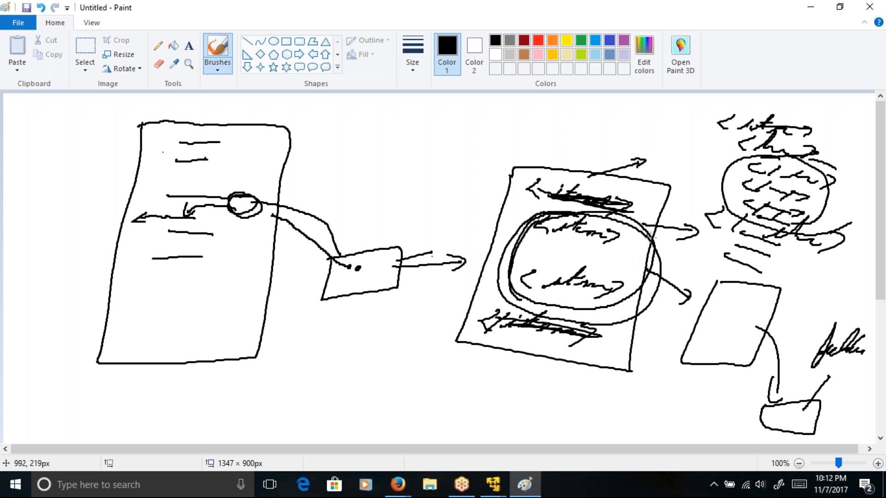
Step: Add second connecting strokes from the item circle to the smaller page and from that page to its labelled box
drag(635, 259, 686, 328)
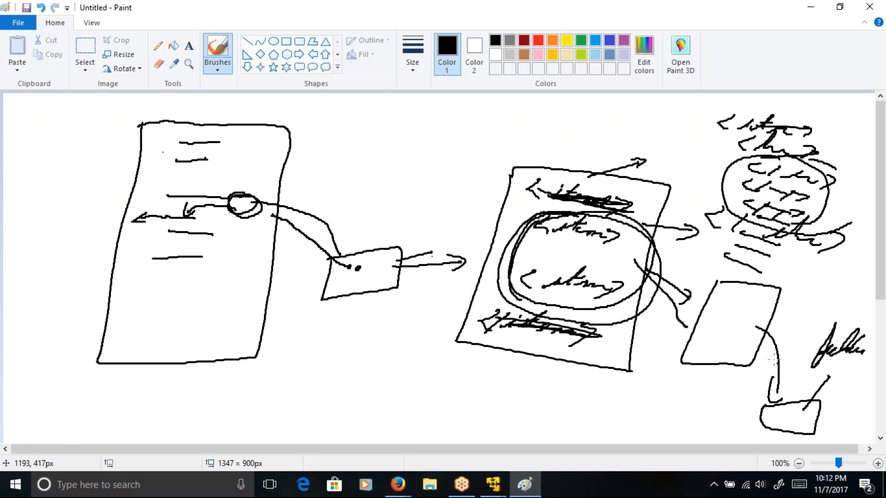
mouse_move(766, 331)
mouse_down()
mouse_move(769, 421)
mouse_move(778, 417)
mouse_up()
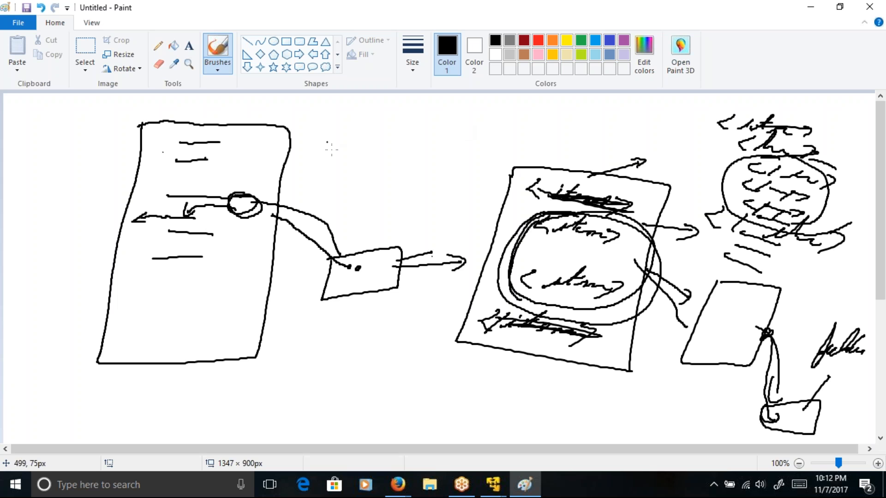
Step: Draw an arrow from the first page to a boxed heading "Doc to DOM", and put a wider loop around the nested item tags
mouse_move(279, 139)
mouse_down()
mouse_move(342, 141)
mouse_move(340, 151)
mouse_up()
mouse_move(535, 224)
mouse_down()
mouse_move(620, 338)
mouse_move(616, 234)
mouse_up()
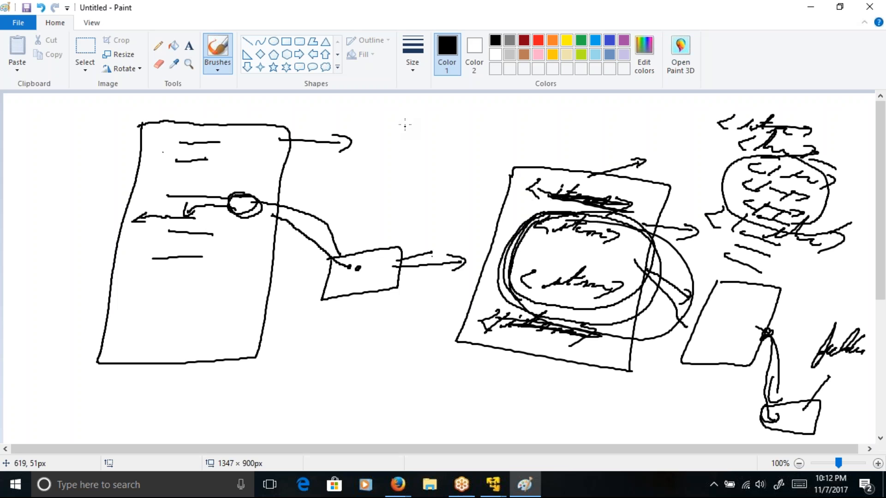
mouse_move(401, 122)
mouse_down()
mouse_move(405, 147)
mouse_move(438, 129)
mouse_move(480, 138)
mouse_move(535, 120)
mouse_move(553, 137)
mouse_move(628, 124)
mouse_up()
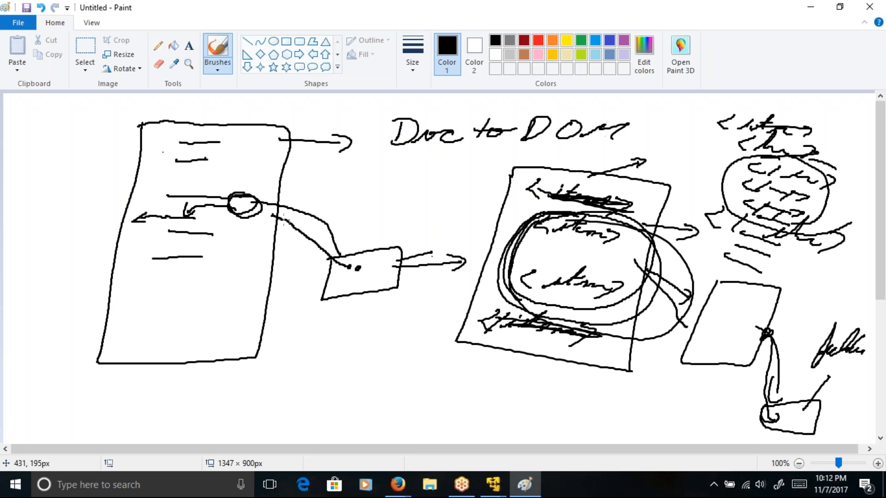
mouse_move(387, 148)
mouse_down()
mouse_move(536, 165)
mouse_move(674, 116)
mouse_move(484, 88)
mouse_move(397, 94)
mouse_move(371, 106)
mouse_move(391, 144)
mouse_up()
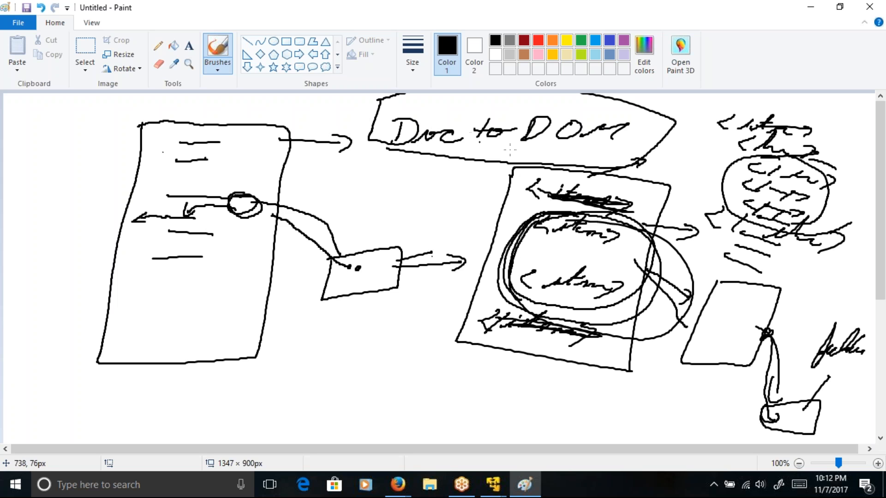
Step: Handwrite "DOM To Doc" below the first page with a slanted line over it, and mark the underside of the "Doc to DOM" box
mouse_move(276, 363)
mouse_down()
mouse_move(273, 380)
mouse_move(290, 376)
mouse_move(256, 397)
mouse_up()
mouse_move(305, 369)
mouse_down()
mouse_move(354, 379)
mouse_move(392, 364)
mouse_move(376, 387)
mouse_up()
mouse_move(383, 379)
mouse_down()
mouse_move(396, 385)
mouse_move(422, 372)
mouse_move(438, 389)
mouse_move(458, 382)
mouse_up()
drag(418, 361, 409, 400)
drag(477, 384, 478, 392)
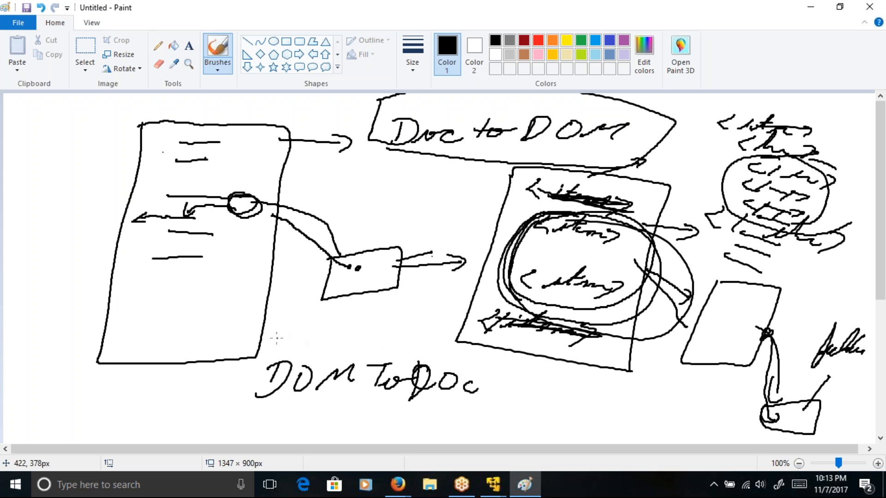
drag(268, 339, 501, 392)
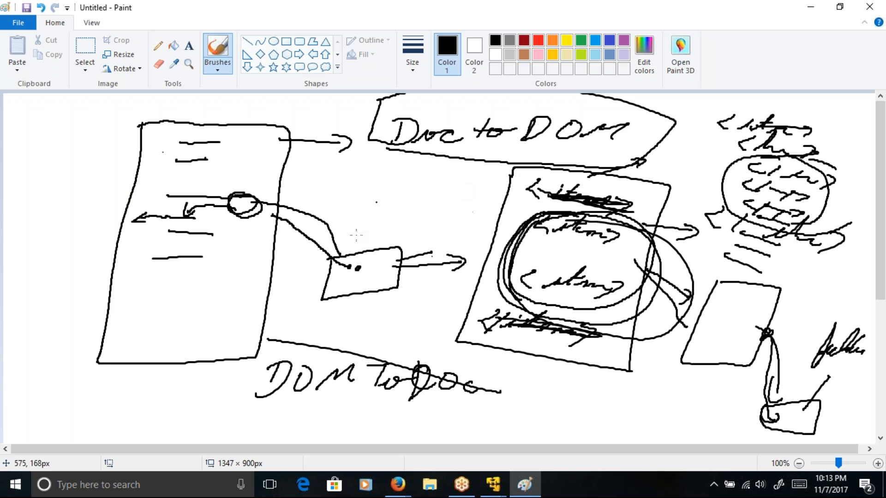
drag(455, 159, 478, 150)
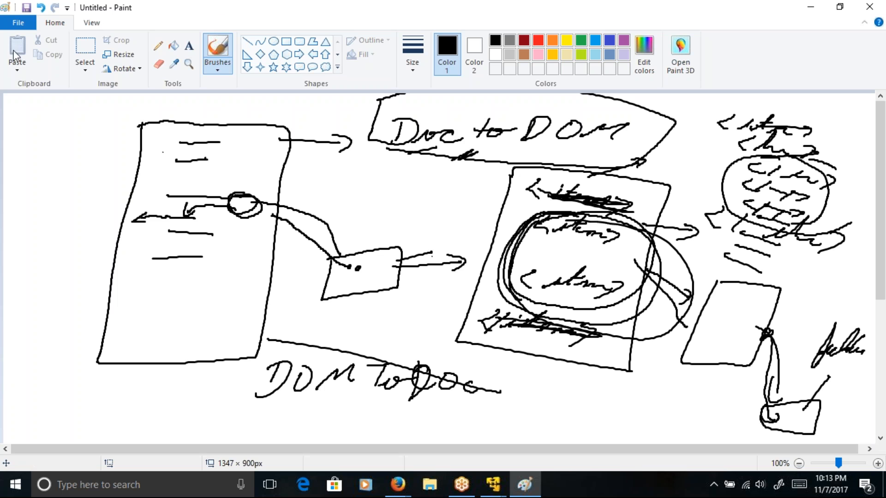
Step: Start a new blank picture without saving the current drawing
click(19, 24)
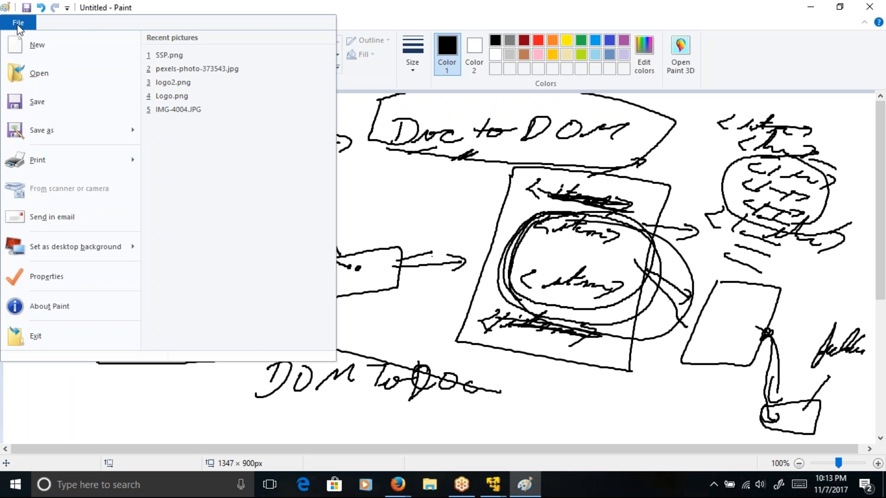
click(51, 45)
click(463, 241)
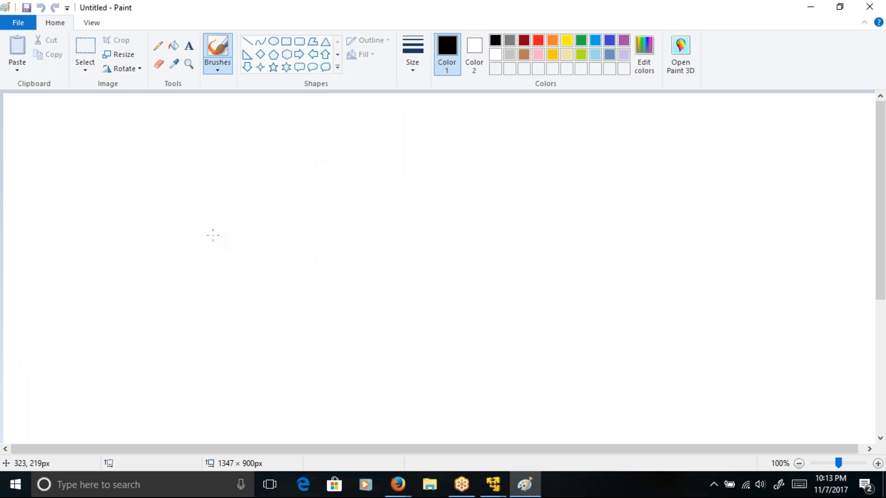
Step: Handwrite "DocToDOM" near the canvas's upper edge and follow it with a double-line arrow
click(93, 135)
mouse_move(88, 124)
mouse_down()
mouse_move(79, 154)
mouse_move(113, 134)
mouse_move(140, 146)
mouse_move(165, 125)
mouse_up()
mouse_move(153, 126)
mouse_down()
mouse_move(152, 147)
mouse_move(182, 130)
mouse_move(178, 152)
mouse_up()
mouse_move(180, 127)
mouse_down()
mouse_move(190, 153)
mouse_move(213, 131)
mouse_move(309, 140)
mouse_up()
mouse_move(286, 148)
mouse_down()
mouse_move(310, 146)
mouse_move(315, 157)
mouse_up()
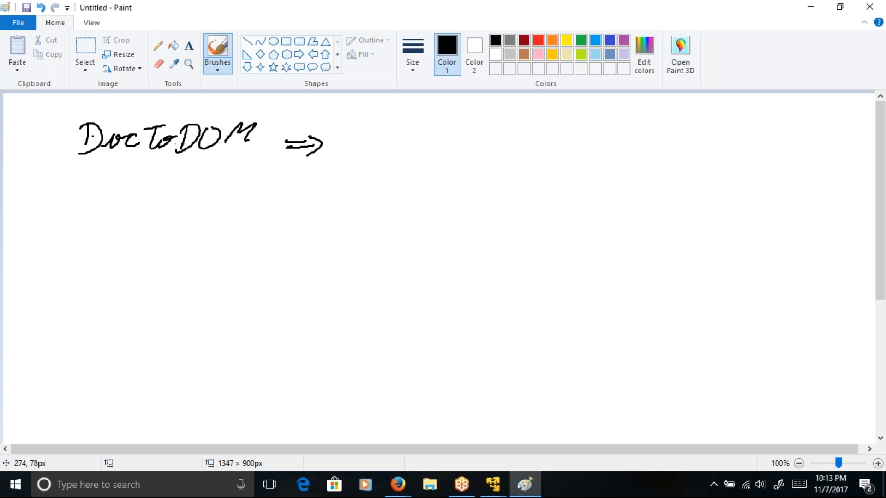
Step: Draw a page after the arrow containing A tags with nested B tags, and circle the B tags with a loop reaching outside the page
mouse_move(386, 150)
mouse_down()
mouse_move(342, 241)
mouse_move(477, 162)
mouse_move(388, 138)
mouse_up()
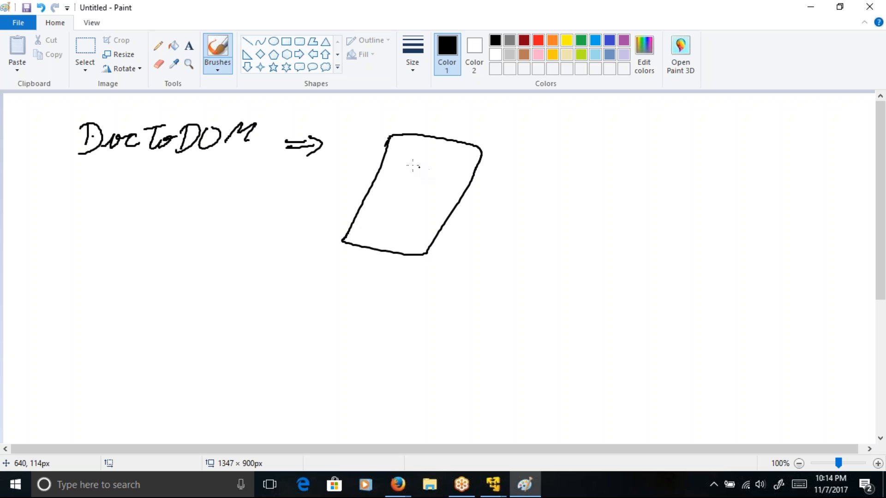
mouse_move(411, 147)
mouse_down()
mouse_move(397, 156)
mouse_move(411, 161)
mouse_up()
drag(415, 160, 434, 167)
mouse_move(372, 210)
mouse_down()
mouse_move(380, 222)
mouse_move(411, 230)
mouse_up()
mouse_move(417, 171)
mouse_down()
mouse_move(422, 189)
mouse_move(432, 188)
mouse_up()
drag(452, 179, 444, 193)
drag(407, 195, 416, 209)
mouse_move(422, 205)
mouse_down()
mouse_move(436, 203)
mouse_move(429, 215)
mouse_move(451, 213)
mouse_up()
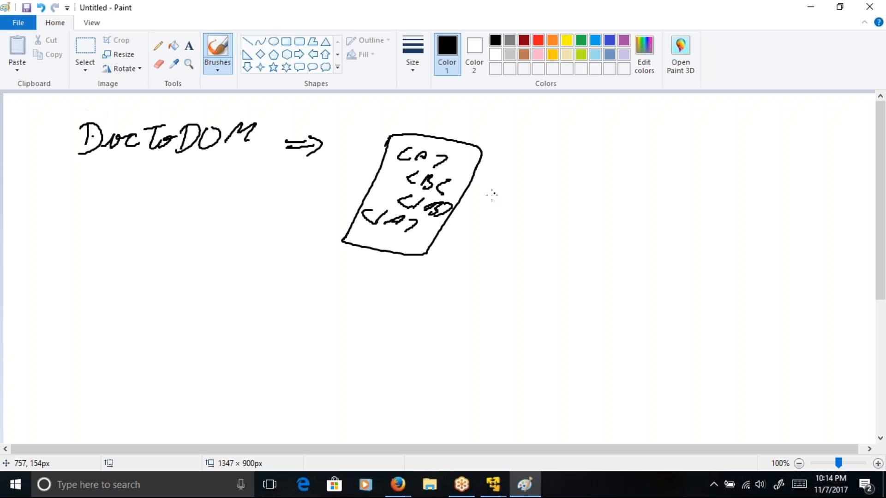
mouse_move(459, 181)
mouse_down()
mouse_move(448, 169)
mouse_move(405, 173)
mouse_move(485, 227)
mouse_move(463, 180)
mouse_up()
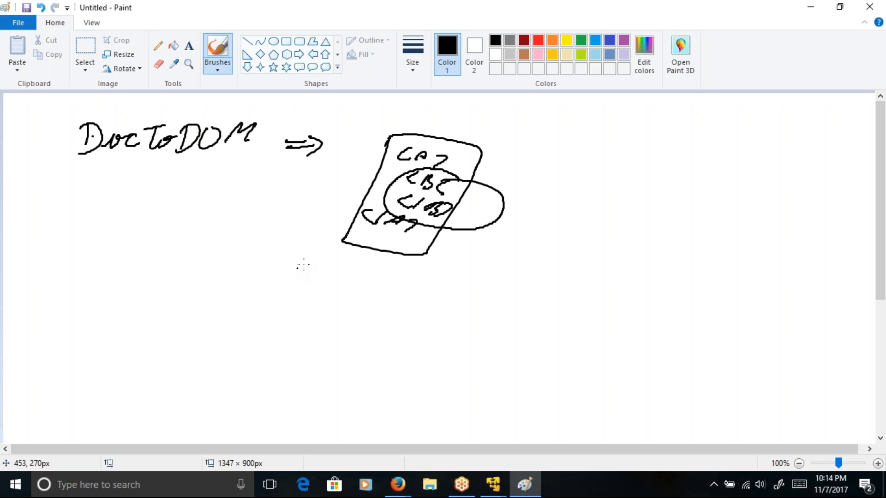
Step: Draw an arrow from the loop around the B tags down to a second, empty page outline
mouse_move(493, 215)
mouse_down()
mouse_move(508, 216)
mouse_move(529, 265)
mouse_move(548, 258)
mouse_up()
mouse_move(514, 291)
mouse_down()
mouse_move(487, 333)
mouse_move(554, 374)
mouse_move(595, 291)
mouse_move(516, 279)
mouse_up()
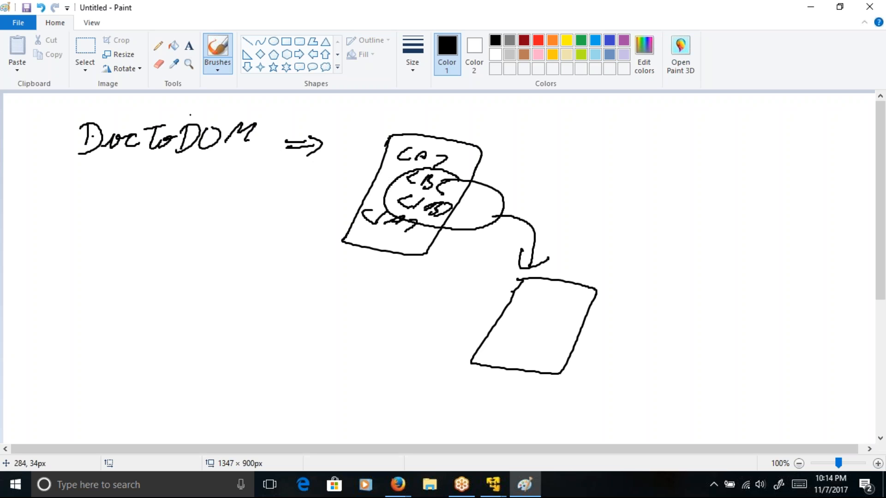
Step: Underline and circle "Doc", circle "To" and "DOM" in the heading, and draw a hooked arrow outward from the opening A tag
drag(74, 160, 126, 163)
mouse_move(156, 117)
mouse_down()
mouse_move(144, 157)
mouse_move(177, 118)
mouse_up()
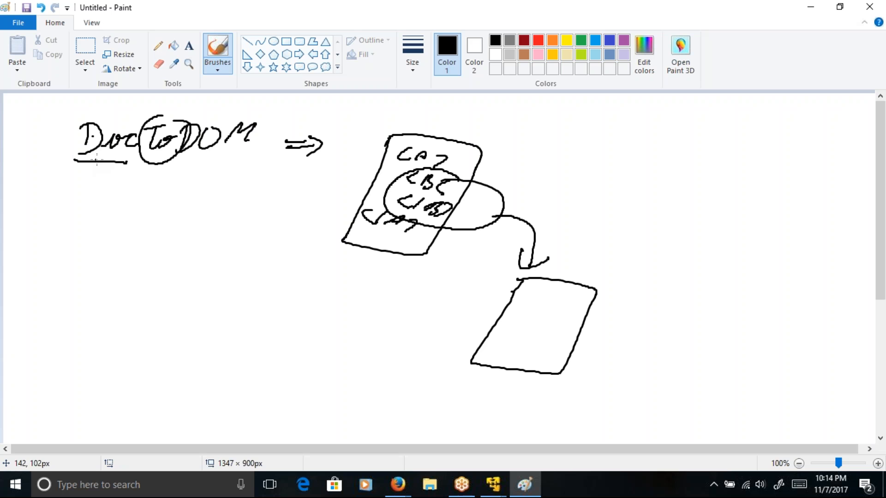
mouse_move(170, 161)
mouse_down()
mouse_move(178, 167)
mouse_move(168, 130)
mouse_move(205, 171)
mouse_up()
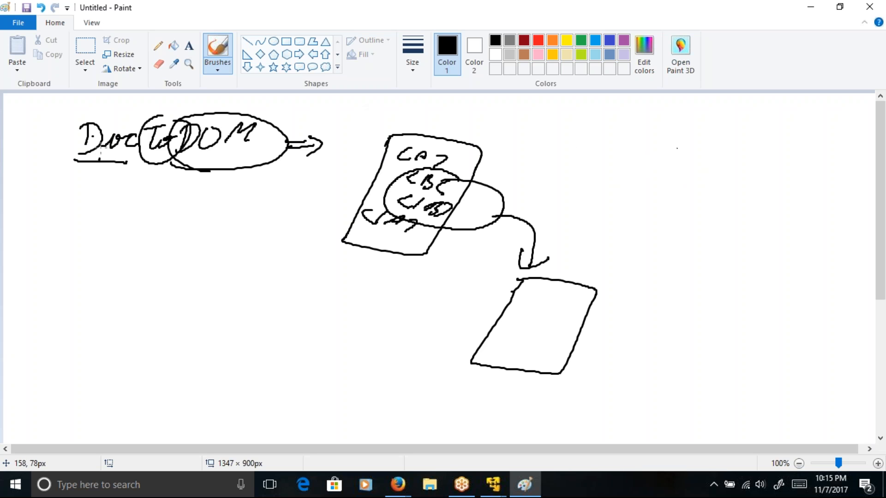
drag(99, 152, 90, 173)
mouse_move(114, 111)
mouse_down()
mouse_move(125, 165)
mouse_move(111, 110)
mouse_up()
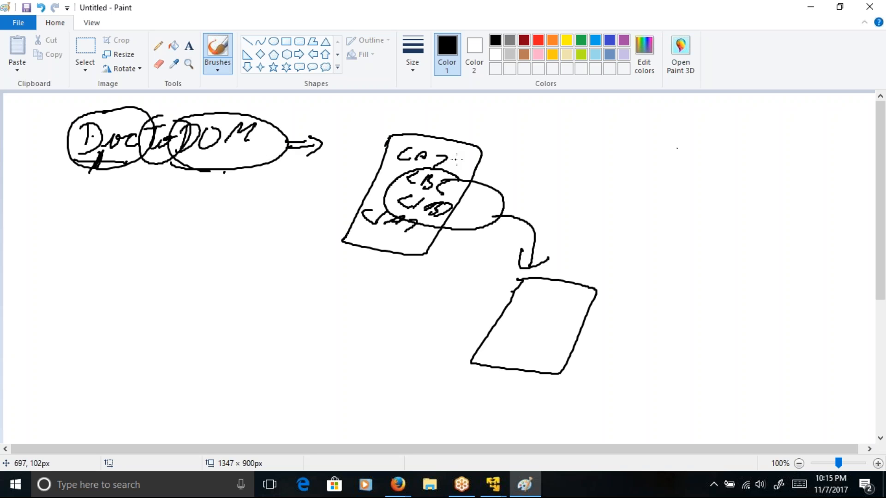
mouse_move(461, 162)
mouse_down()
mouse_move(529, 185)
mouse_move(517, 186)
mouse_up()
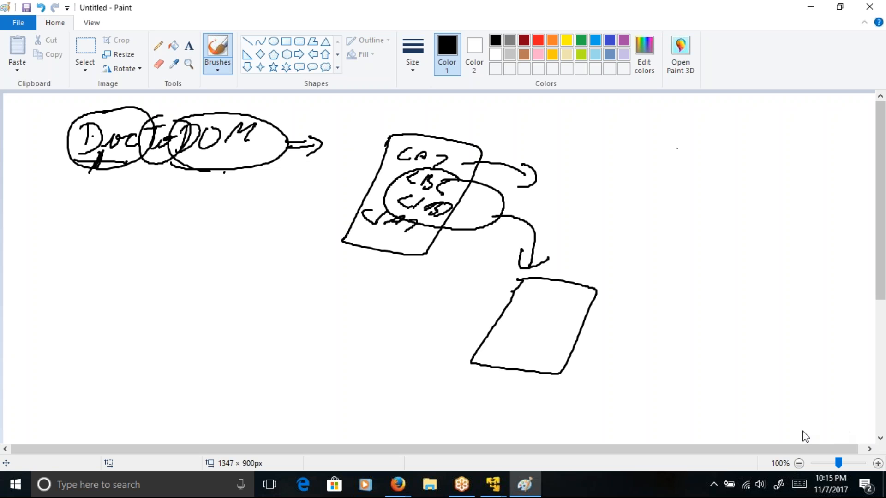
Step: Switch to the SI SFG Training virtual machine and close the AFTRouteFTPPUT process definition window
click(492, 484)
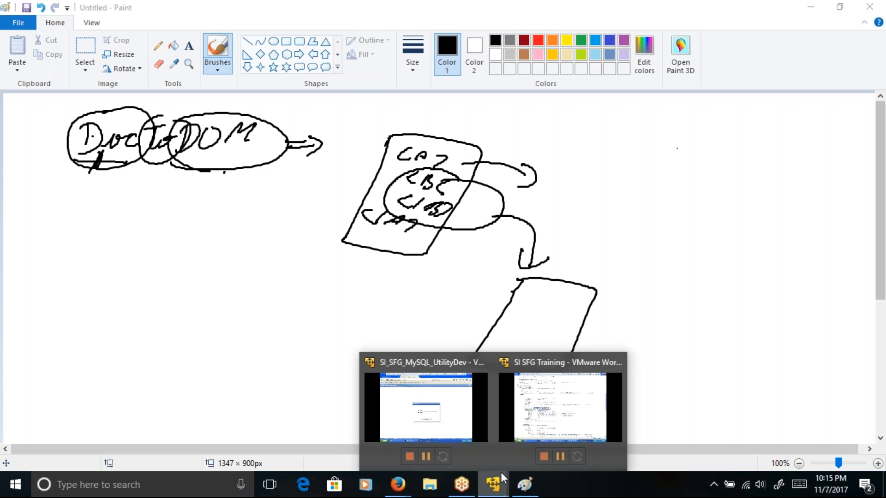
click(571, 410)
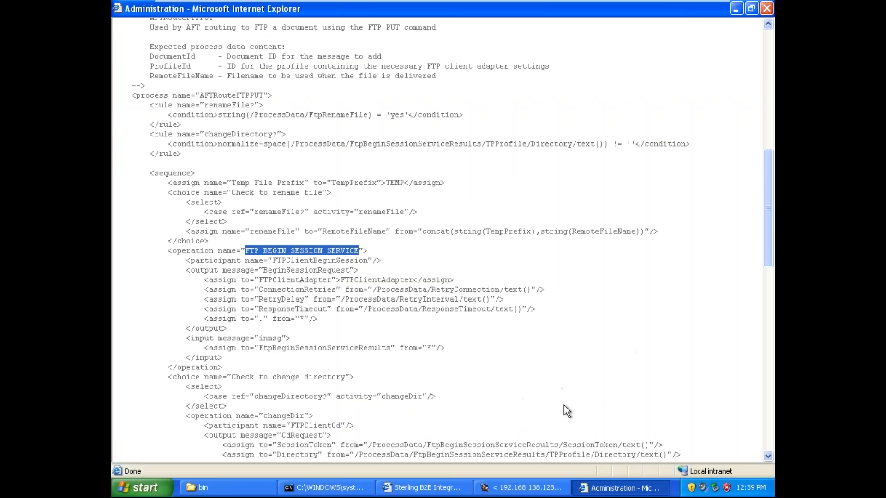
click(766, 9)
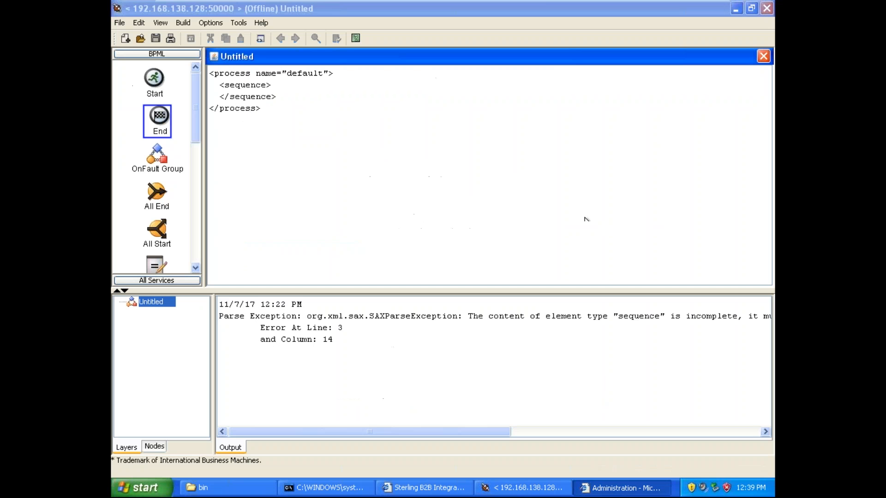
click(119, 23)
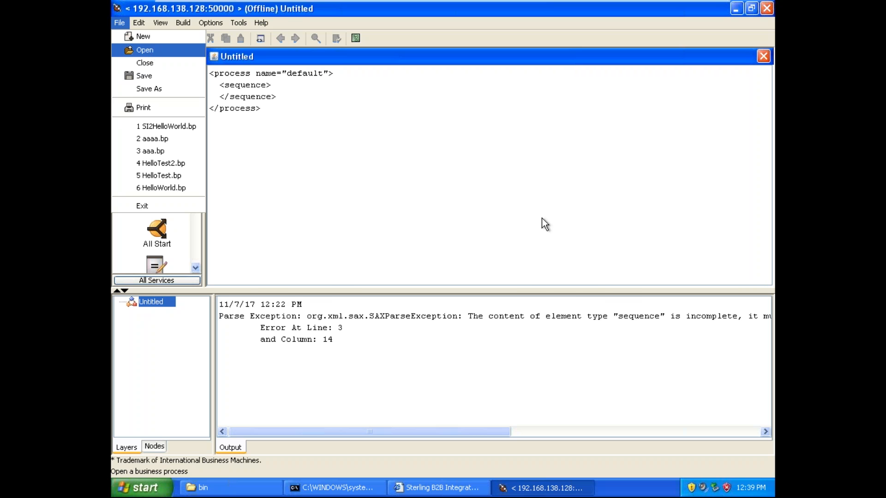
key(Return)
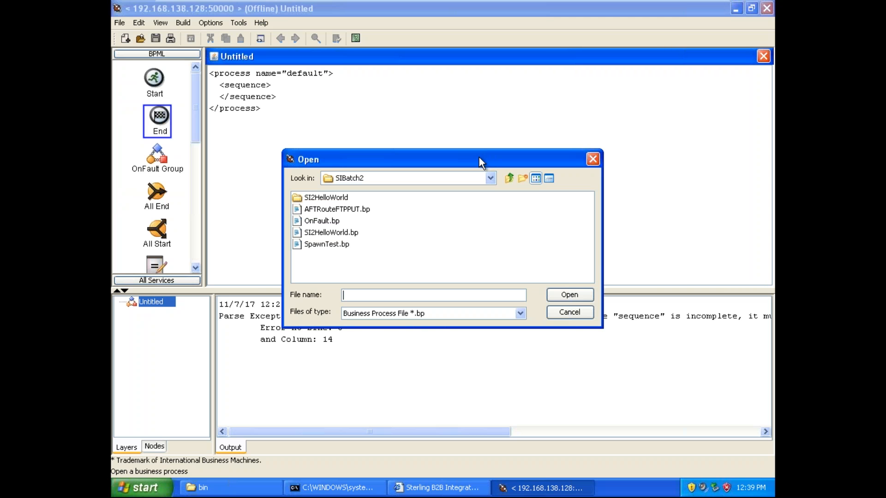
drag(478, 157, 439, 123)
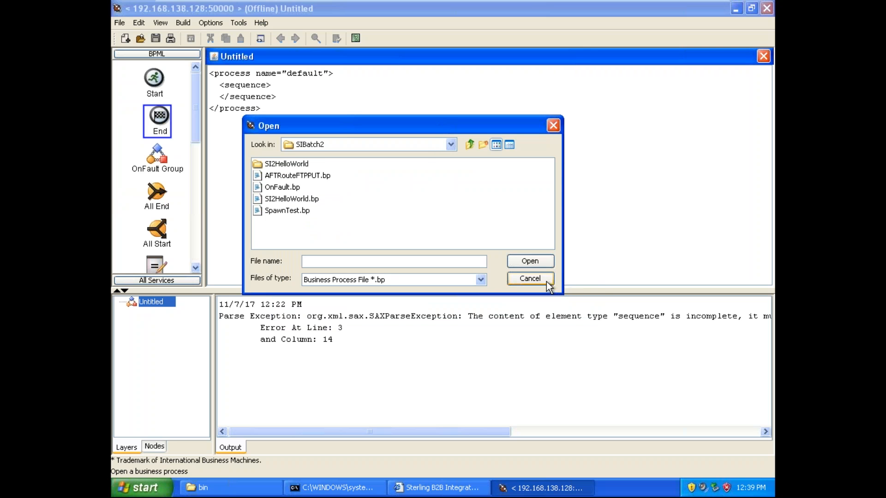
click(303, 165)
double_click(302, 165)
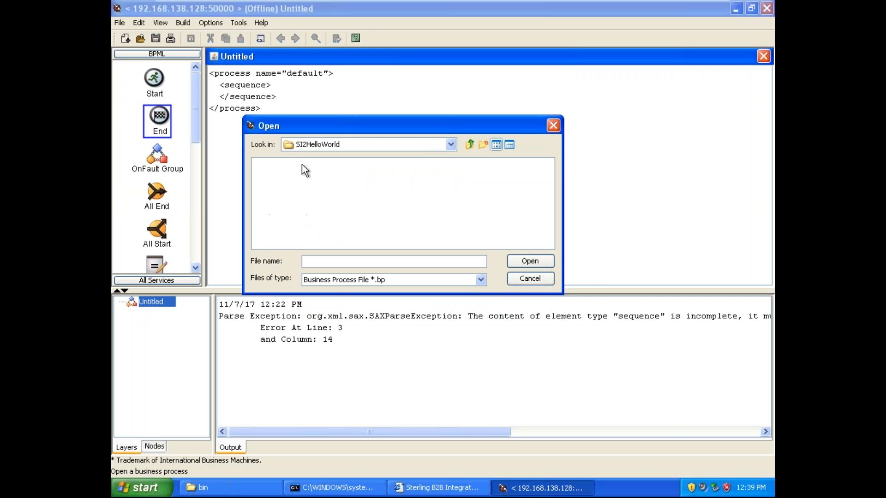
click(538, 279)
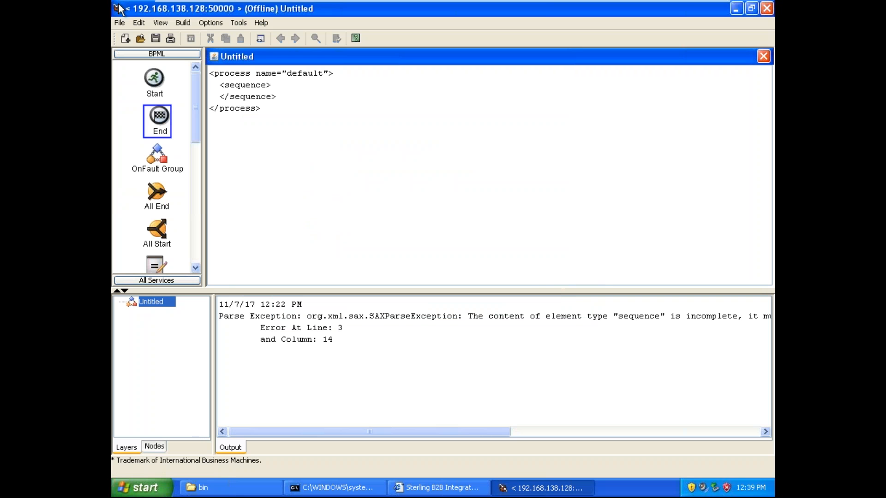
Step: Open the recent business process SI2HelloWorld.bp without saving the untitled process
click(119, 23)
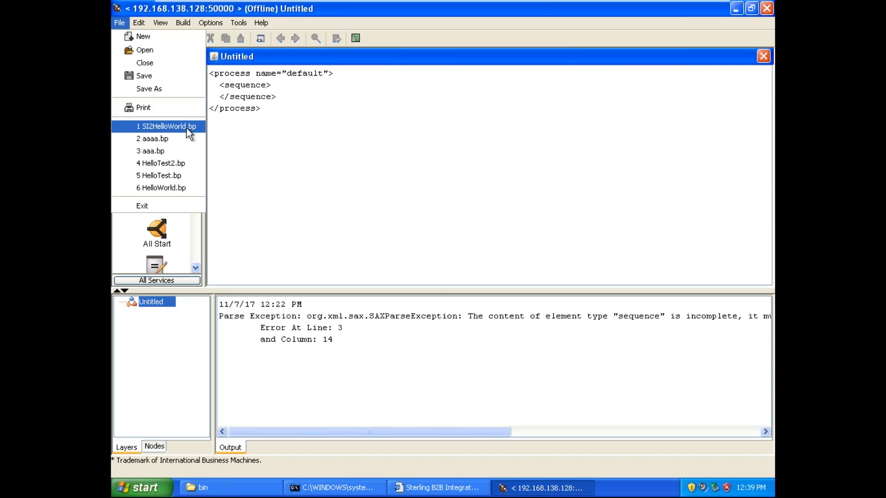
click(186, 127)
click(442, 265)
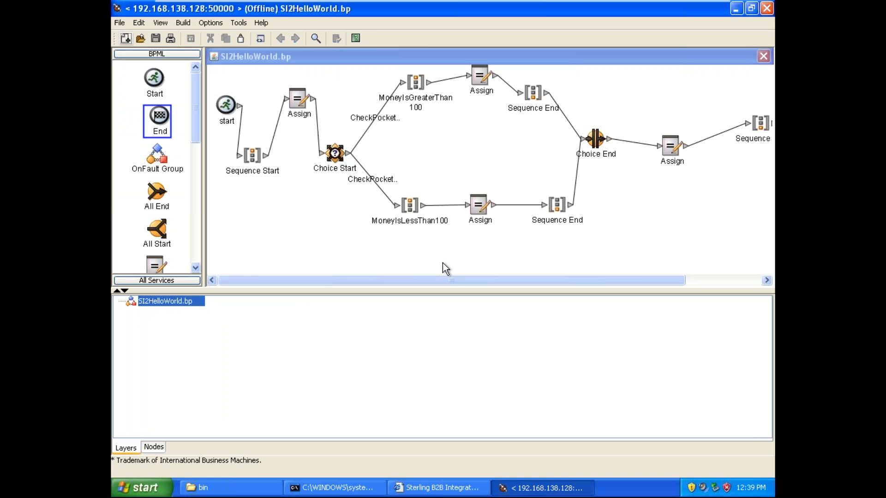
Step: Try to open the recent process HelloTest2.bp without saving SI2HelloWorld.bp, and reopen SI2HelloWorld.bp
click(119, 23)
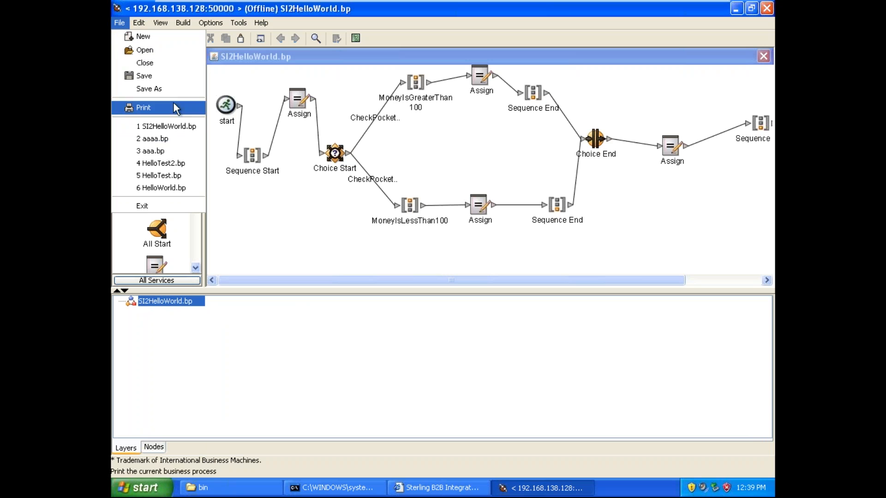
click(185, 163)
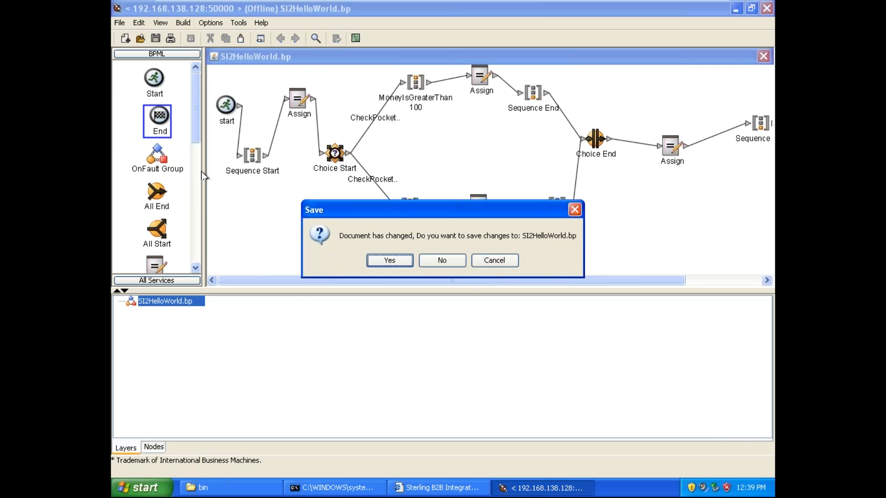
click(446, 261)
click(447, 262)
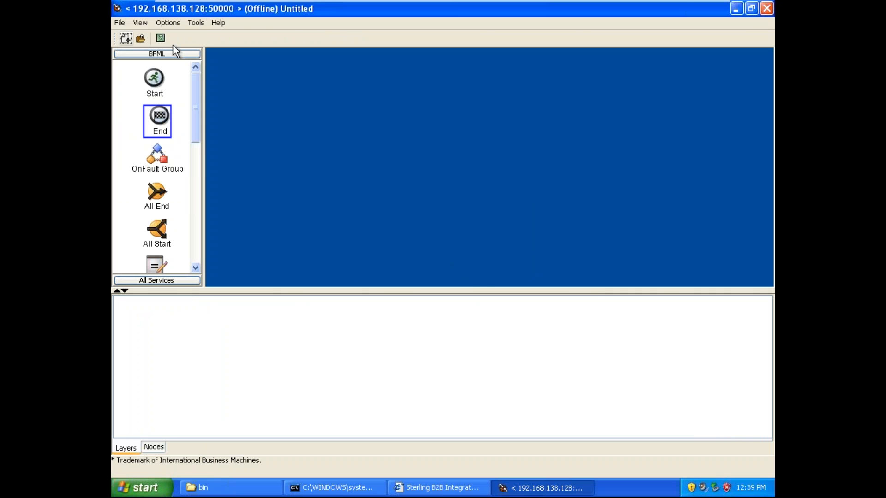
click(119, 23)
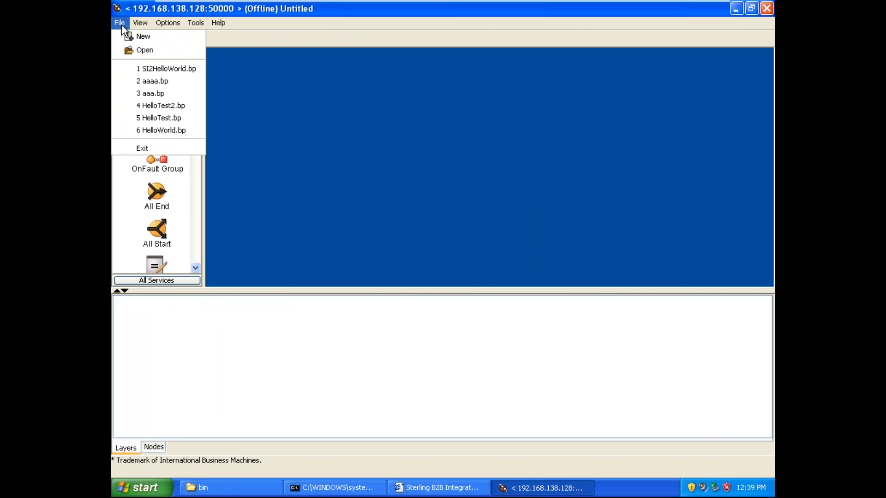
click(157, 67)
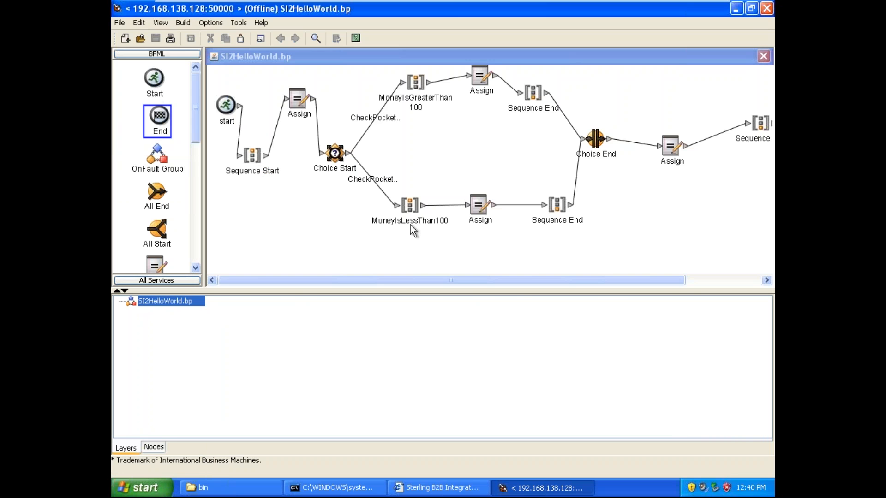
Step: Switch to the Sterling B2B Integrator dashboard, search the business processes for "SI2", and open the execution manager of SI2HelloWorld
click(447, 482)
click(167, 204)
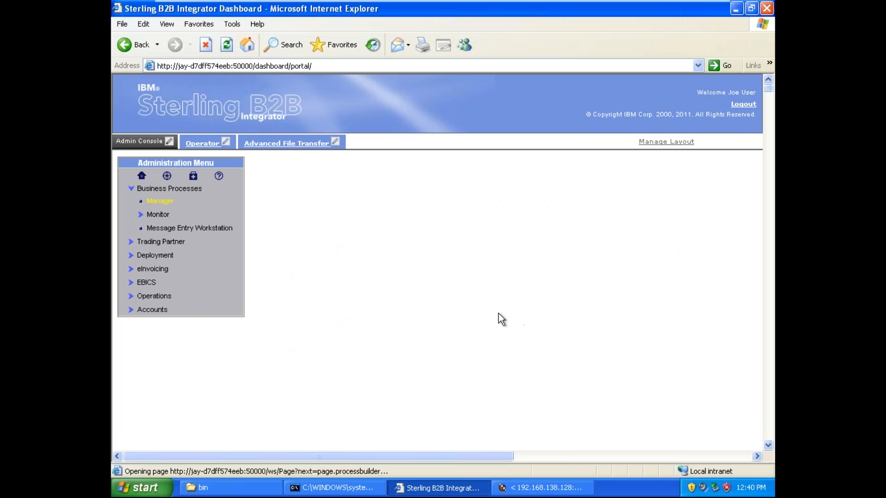
click(418, 286)
text(SI2)
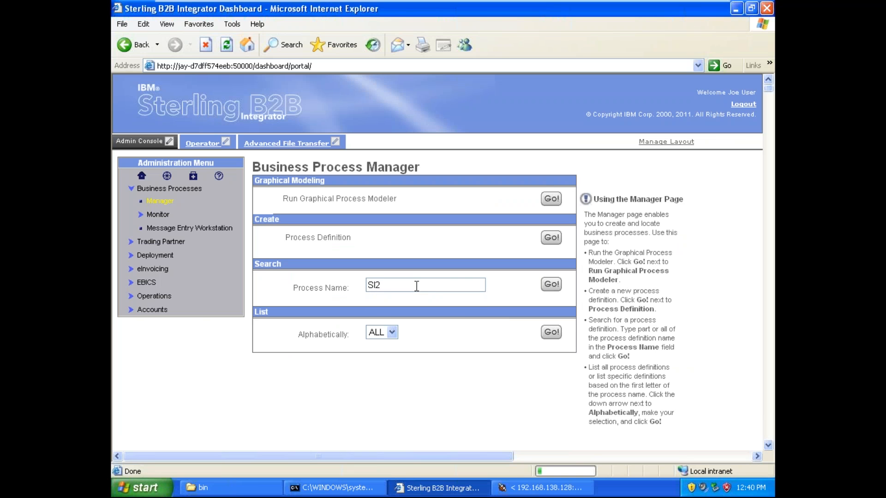
click(413, 298)
click(551, 285)
click(367, 204)
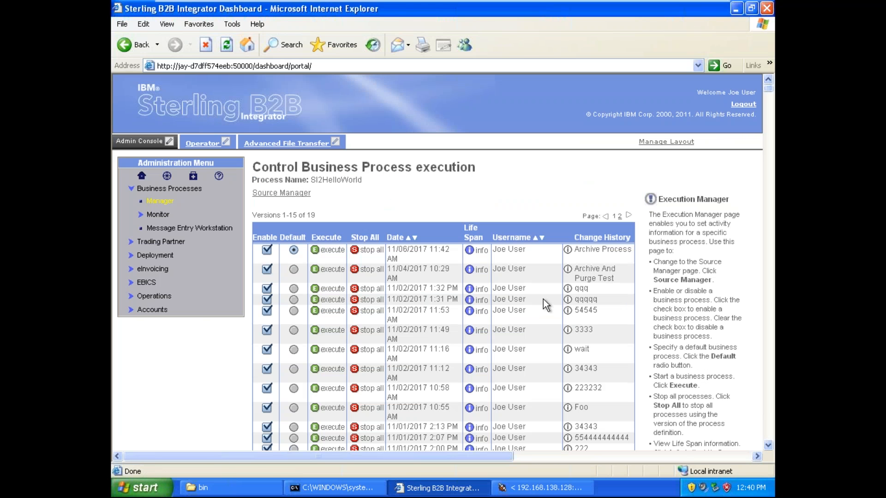
Step: View the definition of the Archive Process version of SI2HelloWorld in an enlarged window and close it
click(568, 250)
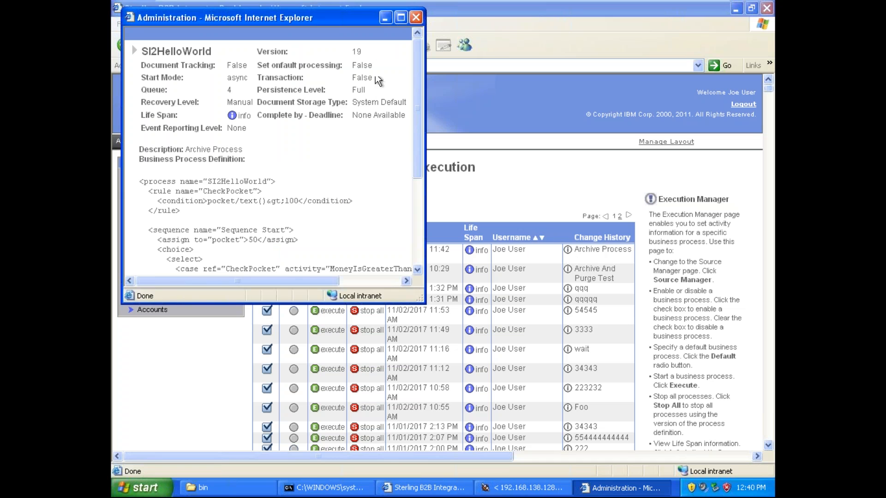
click(400, 17)
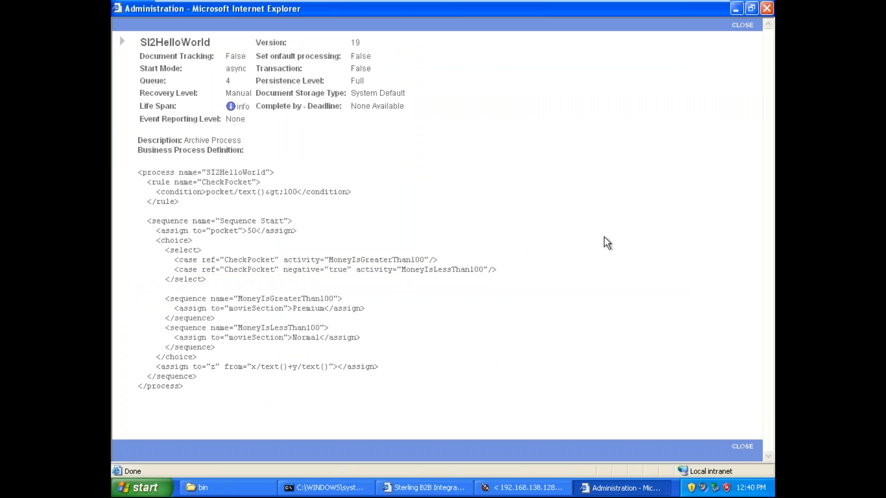
click(743, 26)
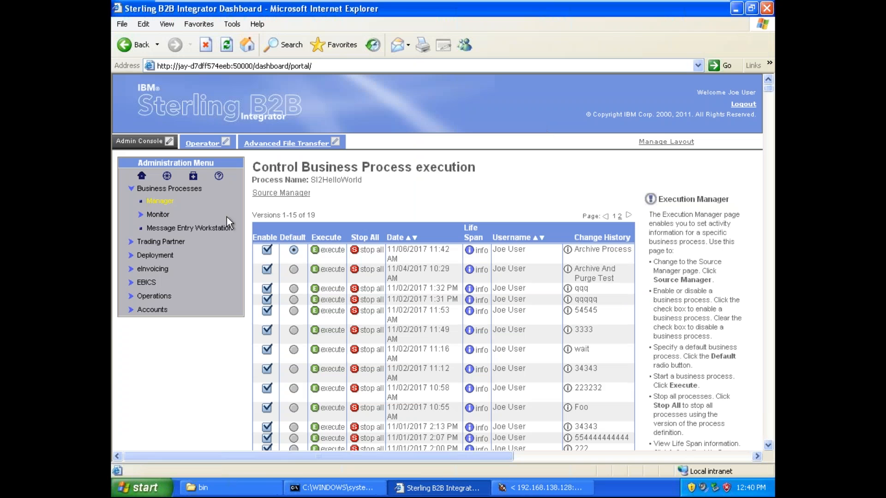
Step: Open the details of FileSystemTest instance 29784 among the current processes and copy its process name
click(160, 219)
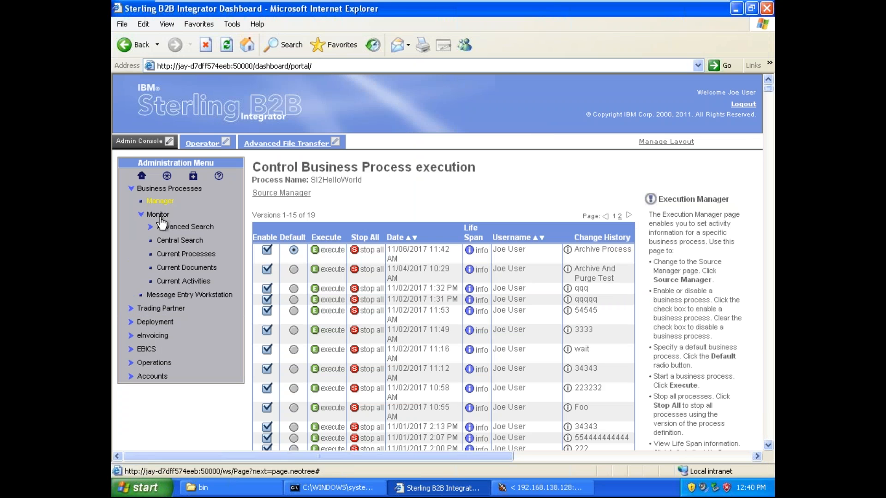
click(186, 253)
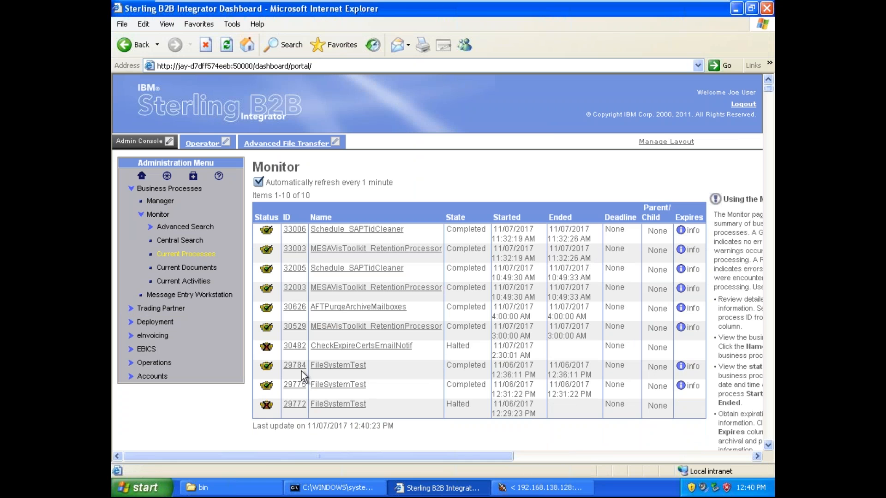
click(295, 367)
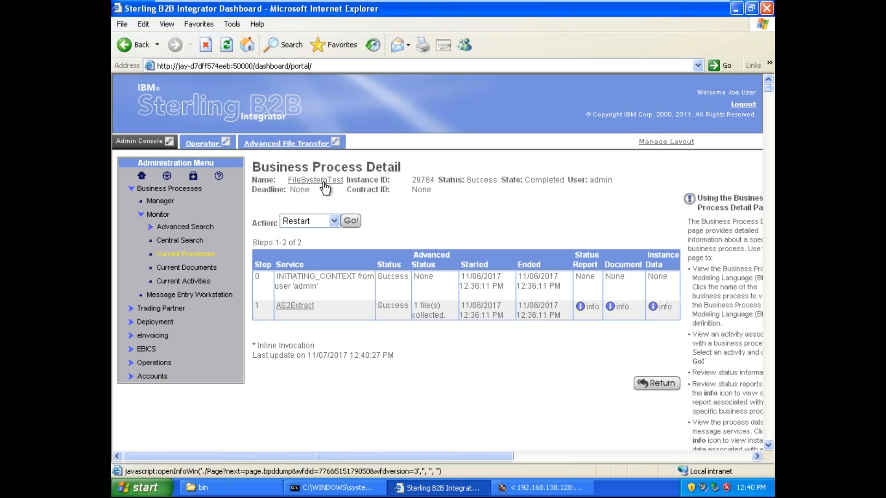
click(300, 181)
Step: Search the business process manager for FileSystemTest and open its source manager
click(152, 202)
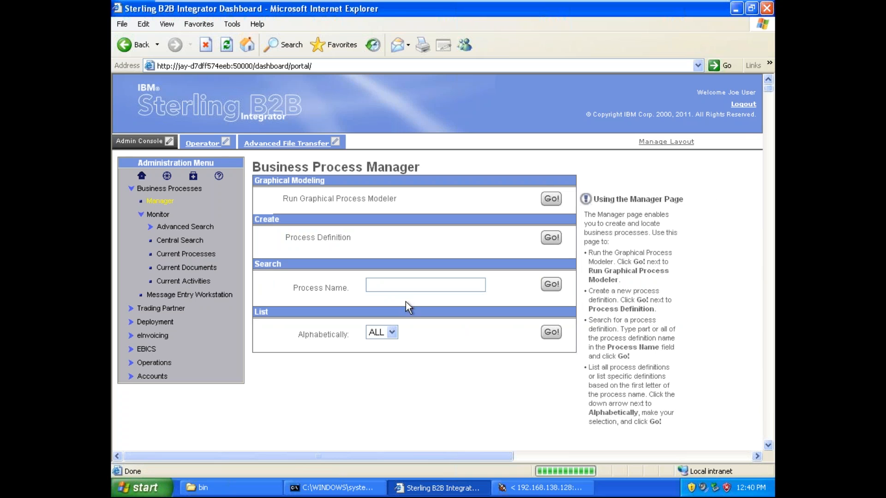
text(FileSystemTest)
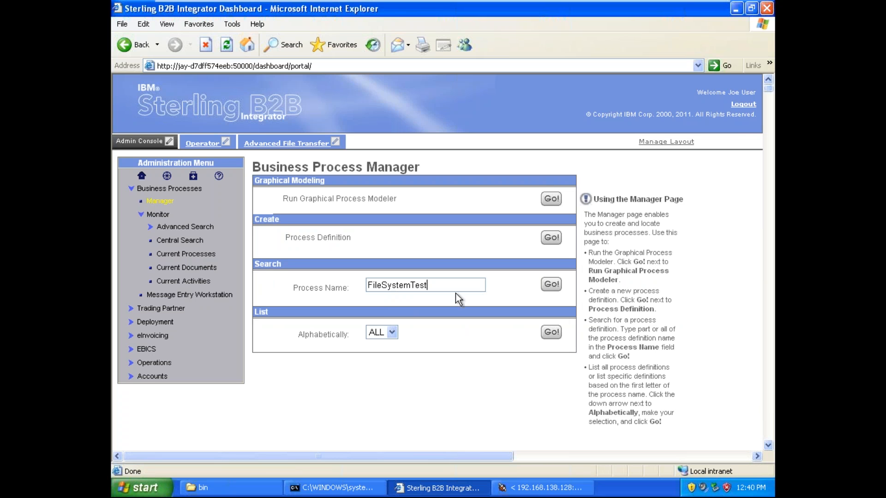
click(551, 284)
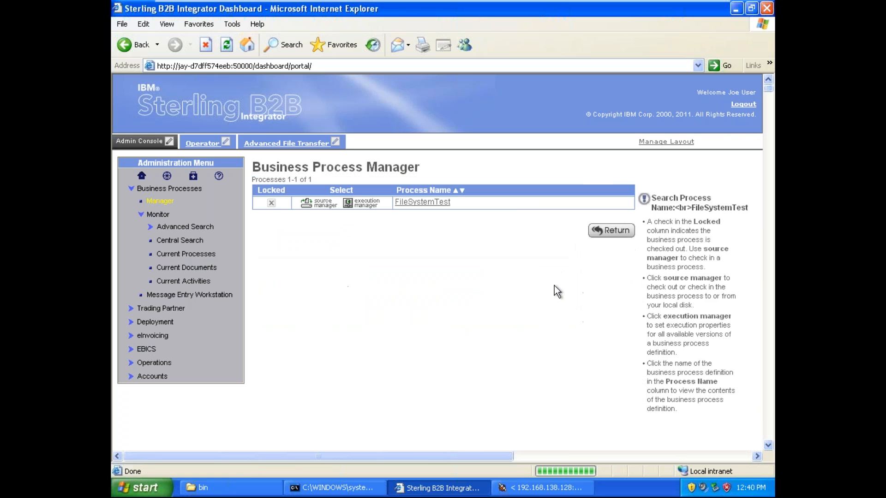
click(322, 204)
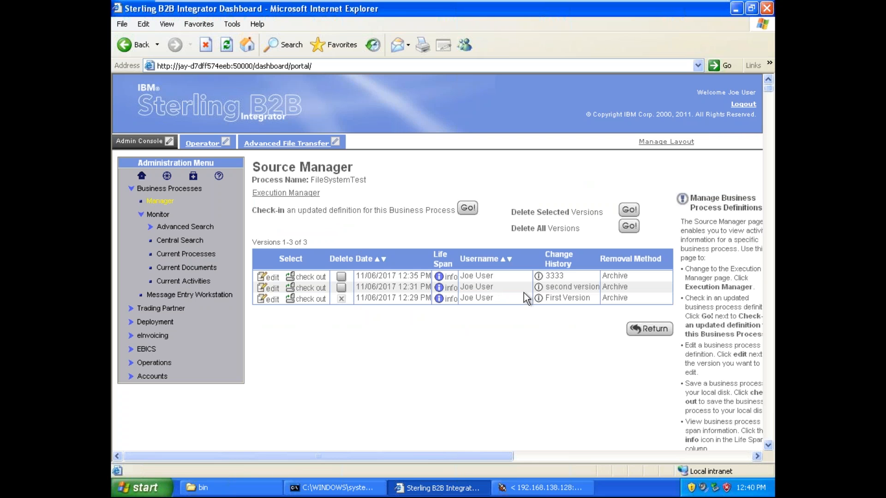
Step: Check out the FileSystemTest version described as 3333 with an edit lock and save it as FileSystemTest.bp in the SIBatch2 folder
click(307, 286)
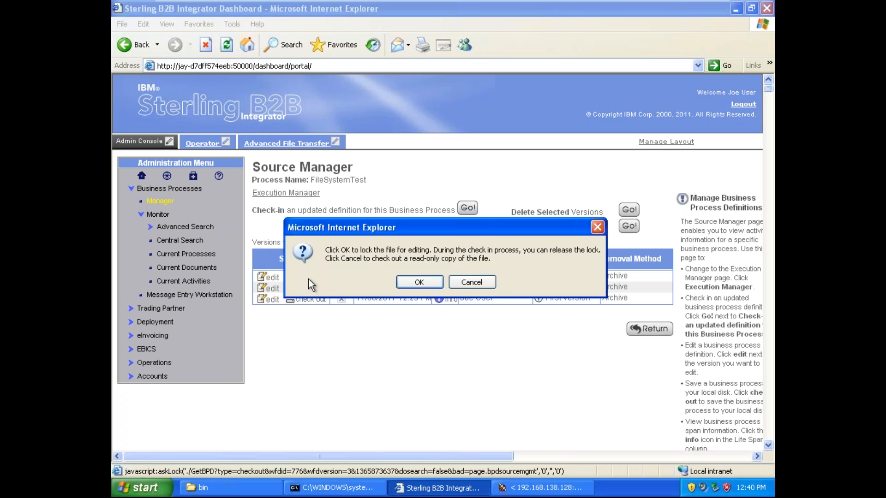
click(419, 282)
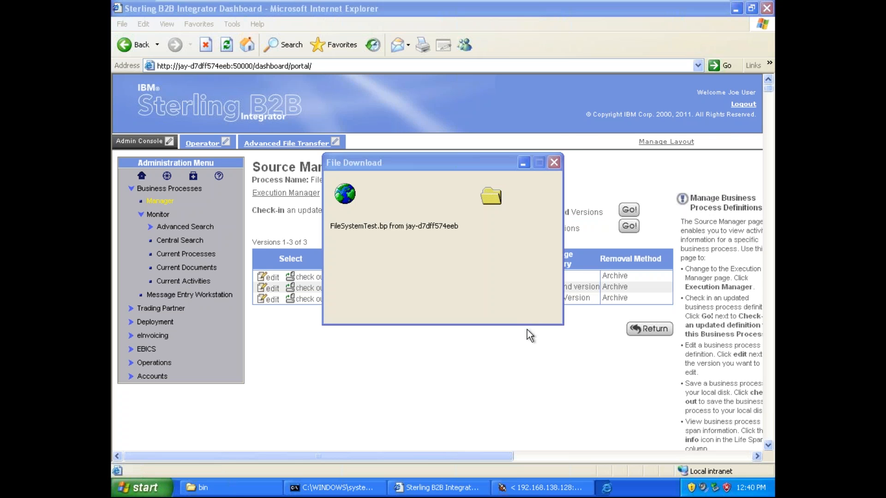
click(486, 256)
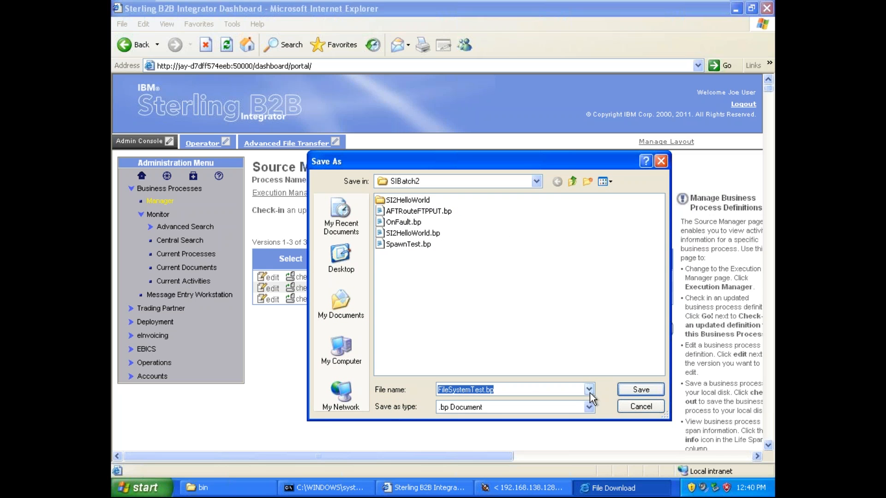
click(640, 389)
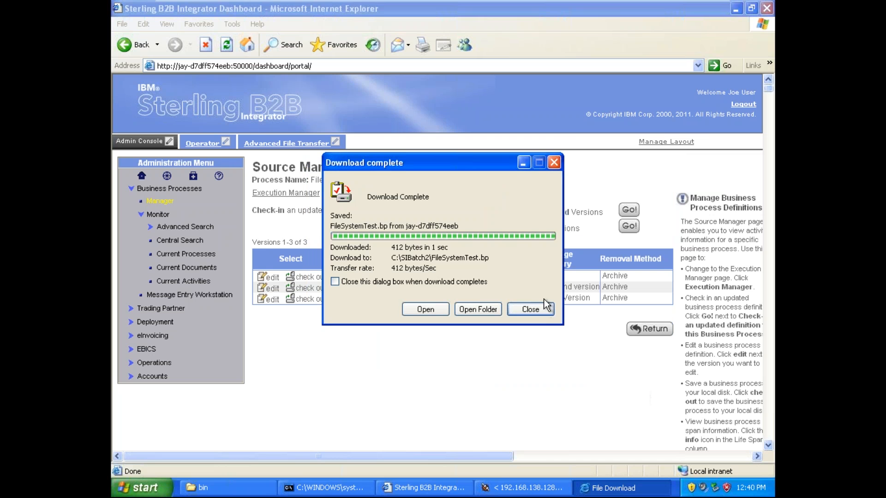
click(538, 309)
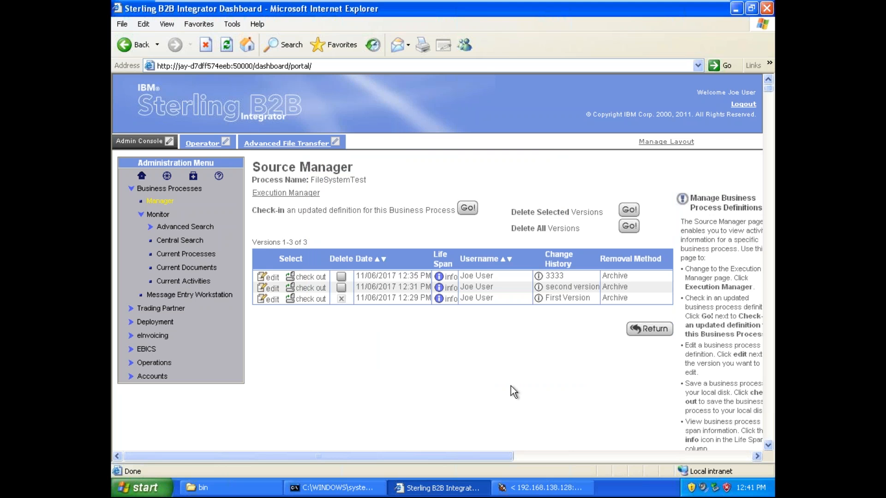
Step: Switch to the Graphical Process Modeler and open FileSystemTest.bp from the SIBatch2 folder
click(548, 489)
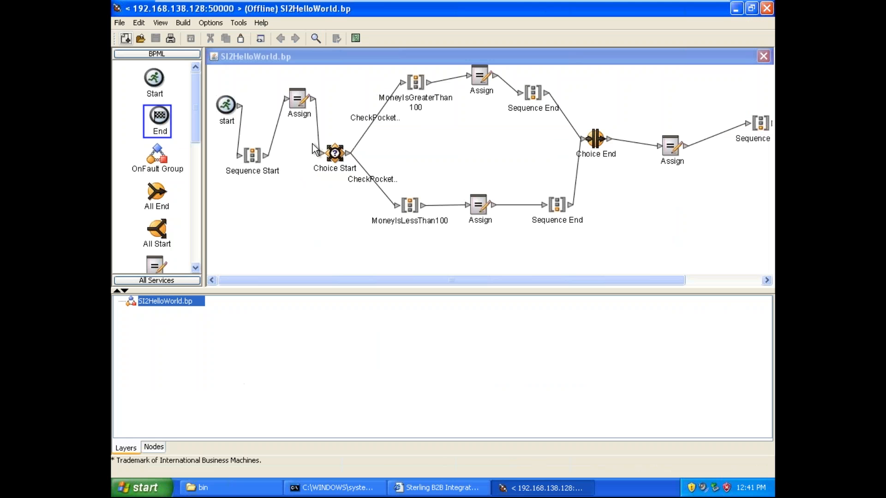
click(119, 23)
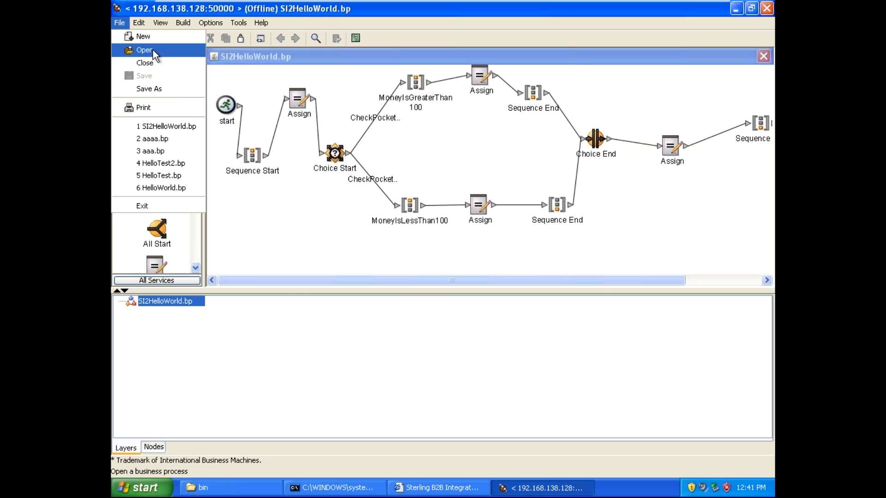
key(Return)
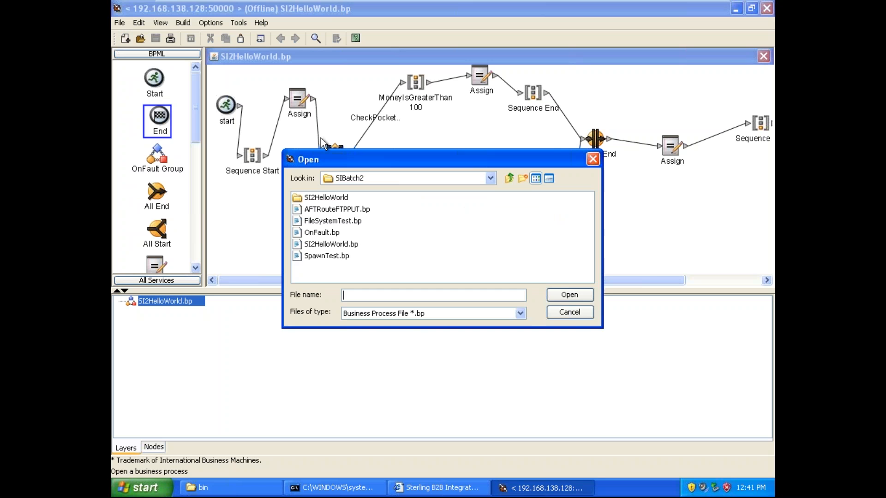
click(344, 223)
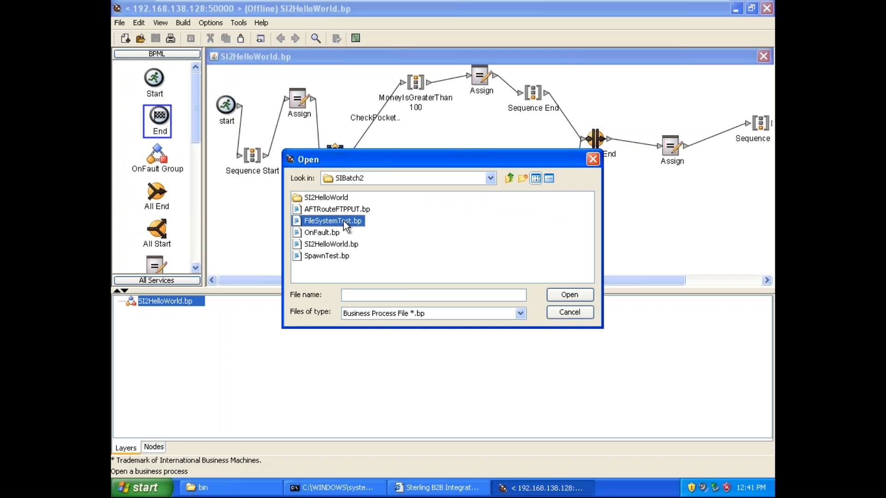
click(578, 296)
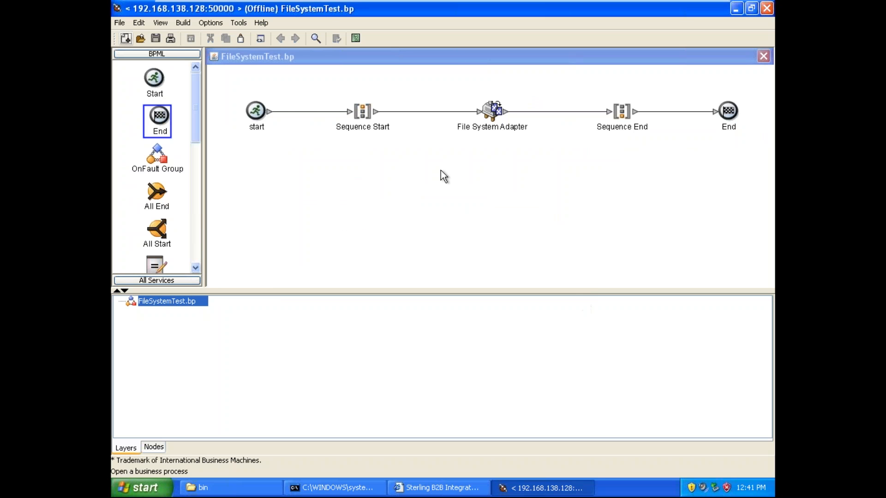
Step: Spread the process nodes to leave a gap between File System Adapter and Sequence End, and delete the link between those two
drag(371, 118, 353, 115)
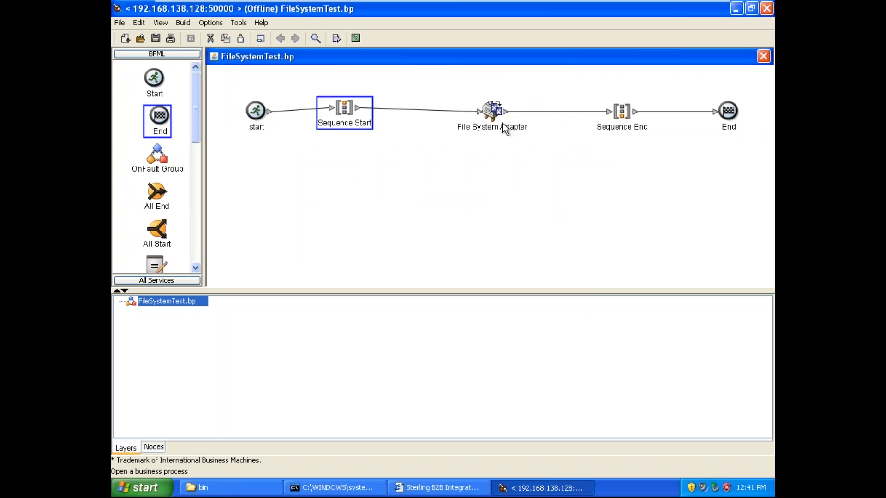
drag(494, 111, 442, 109)
drag(723, 115, 733, 117)
drag(622, 111, 689, 112)
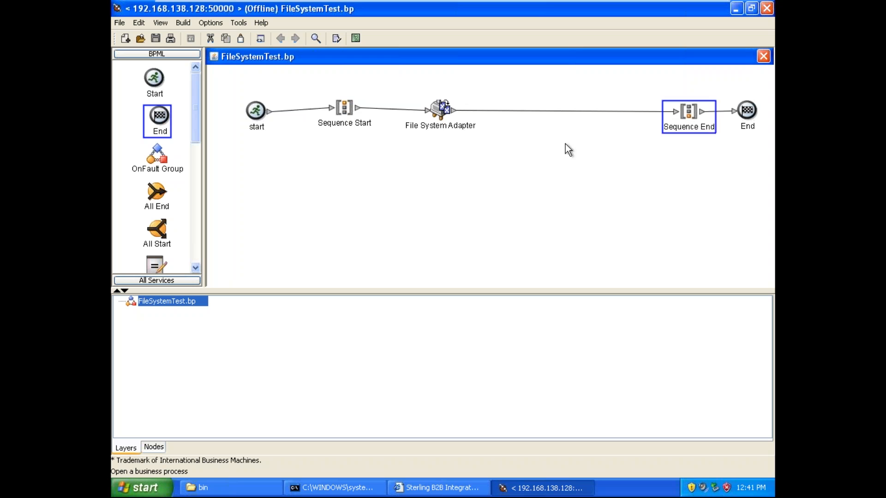
click(542, 111)
key(Delete)
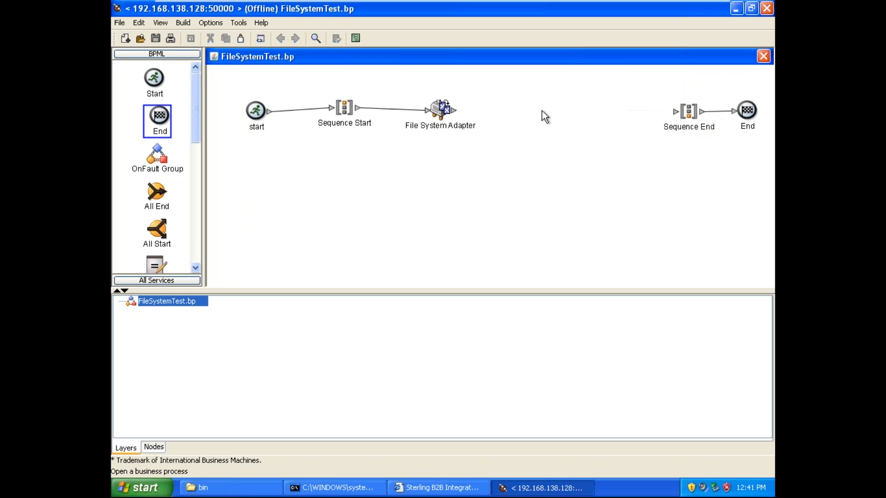
drag(356, 126, 341, 125)
drag(440, 113, 434, 112)
Step: Switch to Windows Explorer, open the C:\payment folder and select its path
click(736, 8)
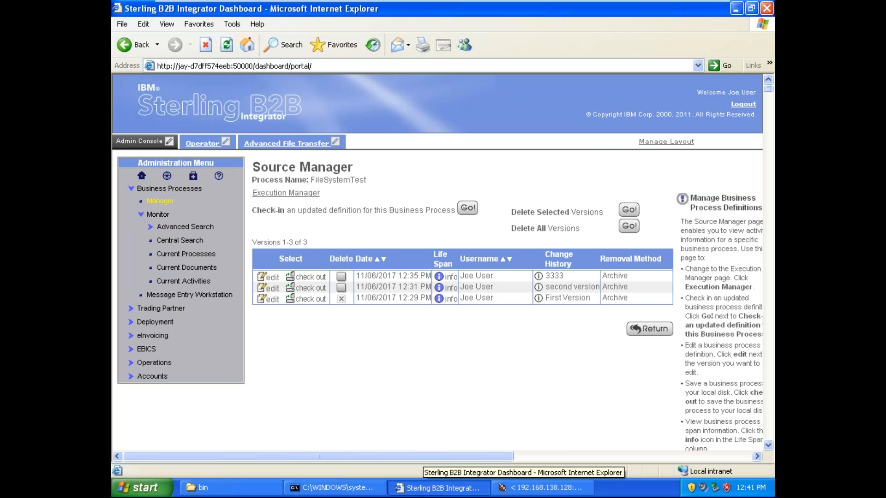
click(425, 490)
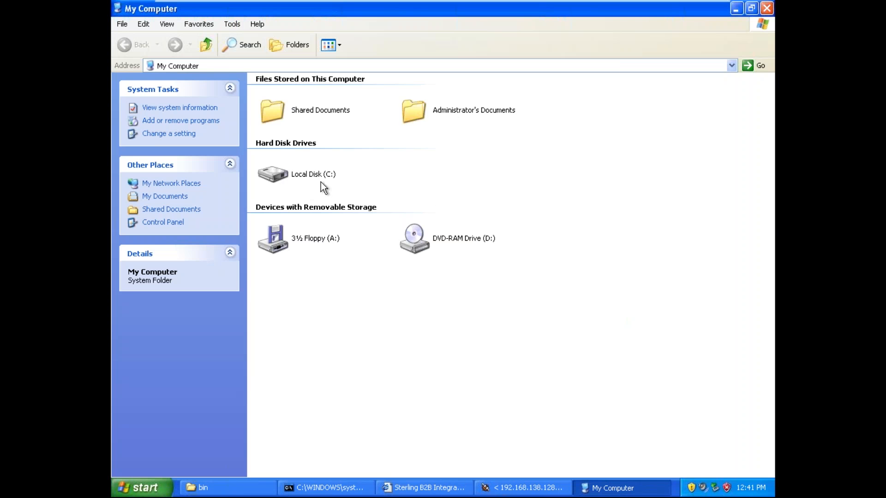
click(320, 173)
double_click(322, 175)
key(Right)
key(Right)
key(Down)
key(Down)
key(Down)
key(Down)
key(Down)
key(Down)
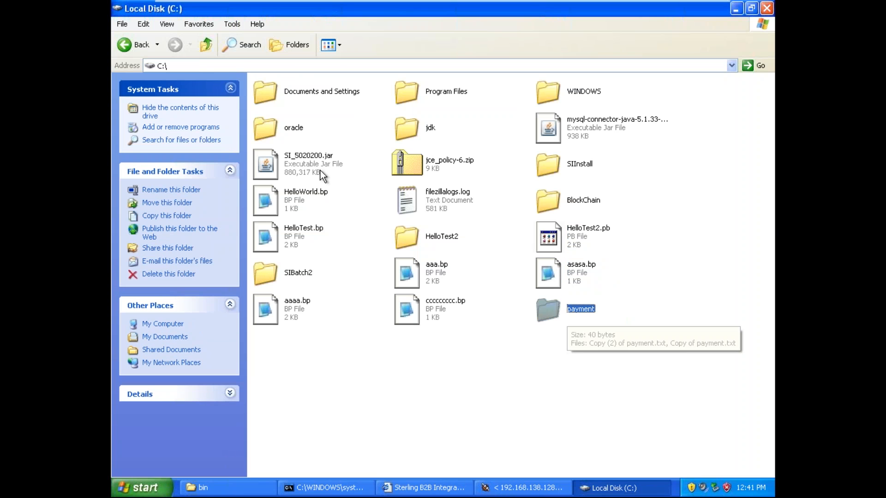
key(Return)
click(222, 66)
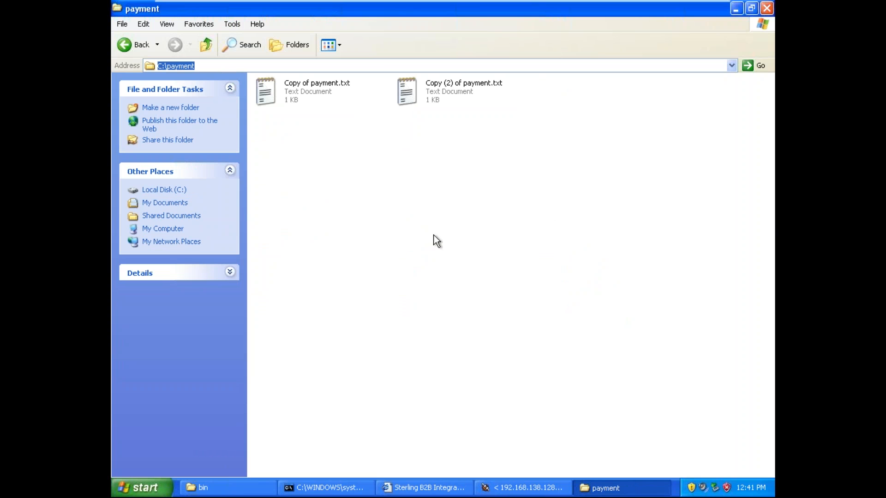
Step: Return to the process modeler, show the File System Adapter's parameters in an enlarged editor and check its collectionFolder value
click(521, 488)
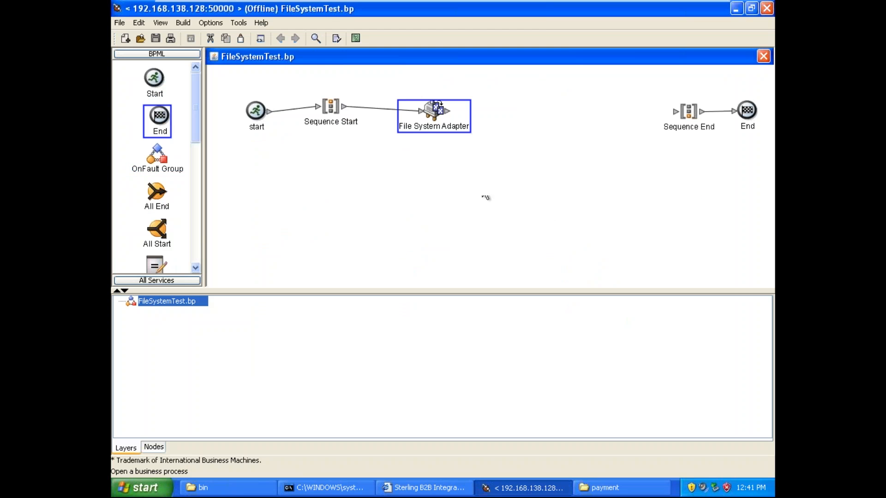
click(441, 130)
drag(458, 289, 453, 208)
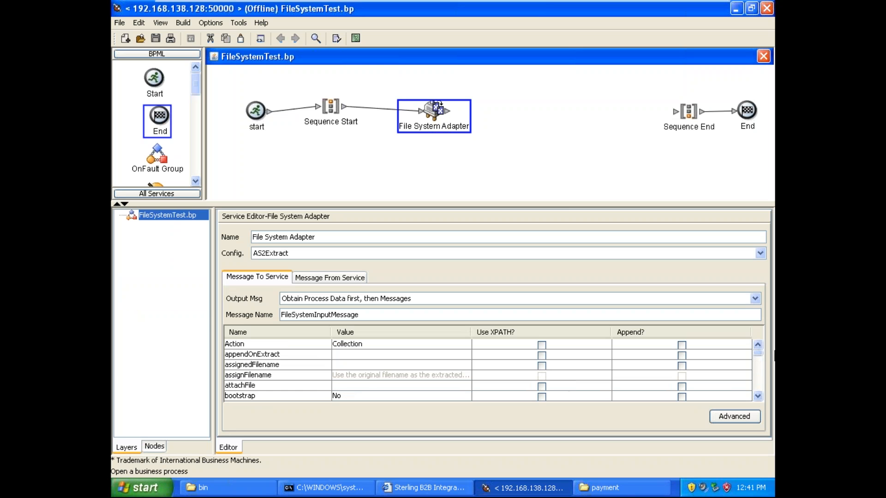
drag(754, 356, 756, 363)
click(292, 380)
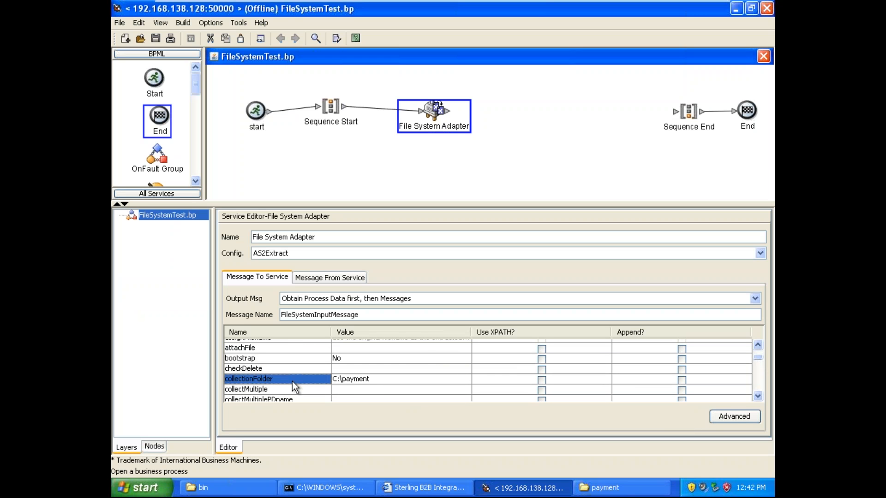
click(352, 379)
key(Return)
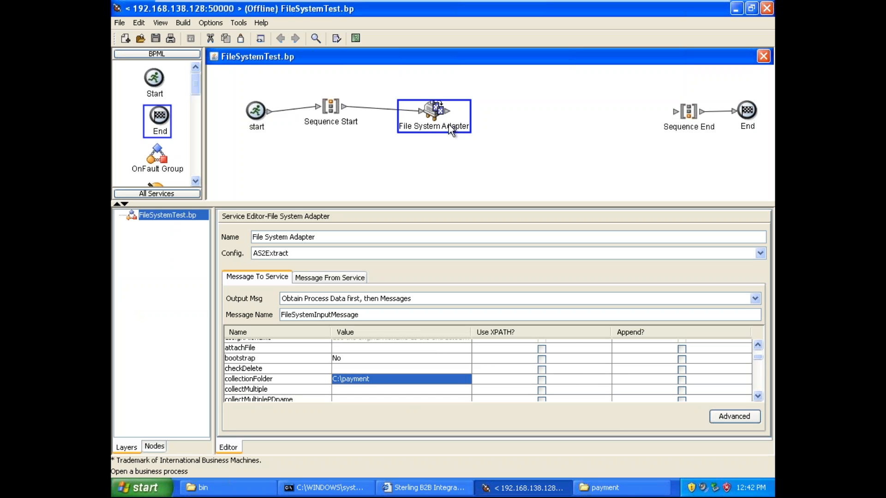
Step: Copy the value of the File System Adapter's filter parameter
click(757, 395)
click(757, 396)
click(757, 396)
click(758, 396)
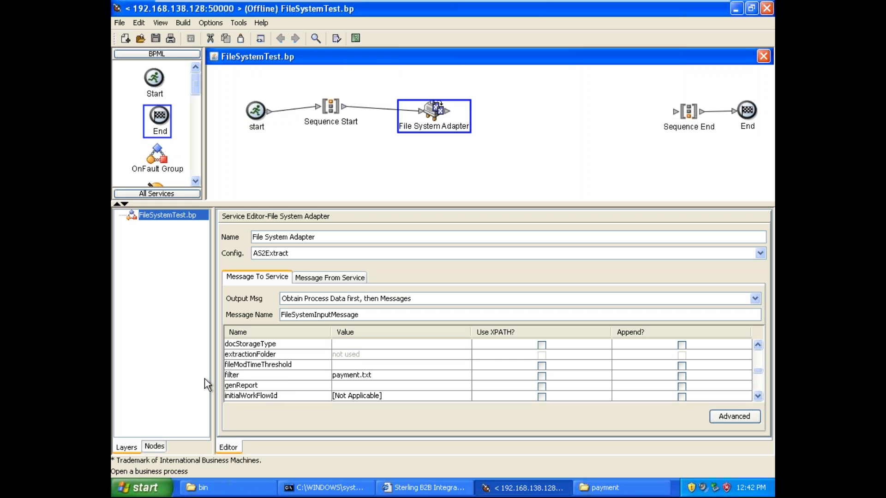
click(383, 375)
click(382, 376)
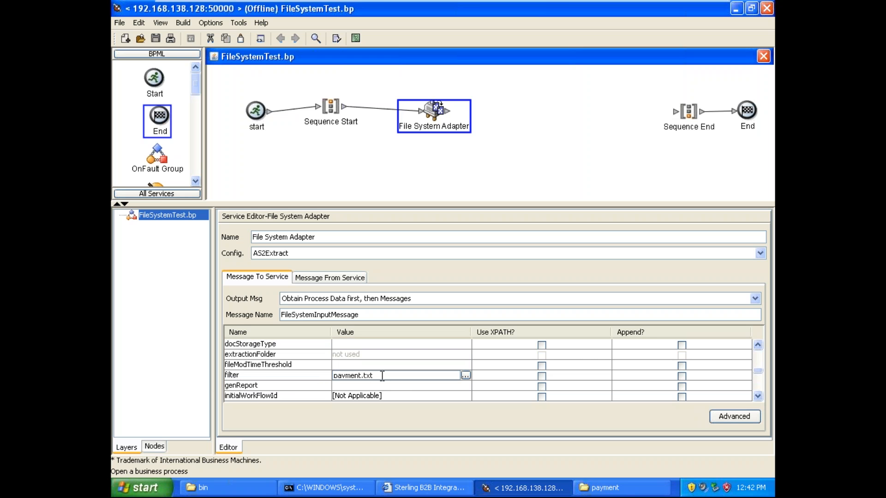
drag(382, 376, 321, 379)
key(ctrl+c)
Step: Switch to the payment folder and create a new text document named payment.txt there
click(620, 488)
right_click(454, 204)
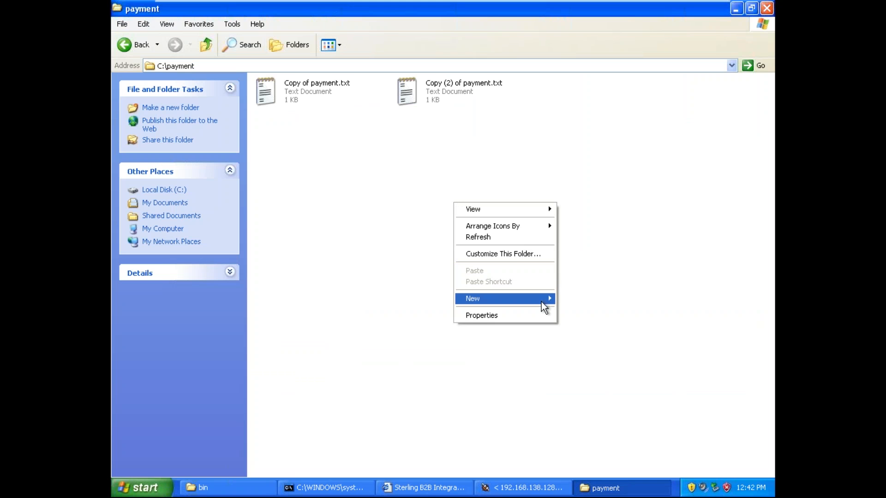
mouse_move(542, 303)
click(596, 379)
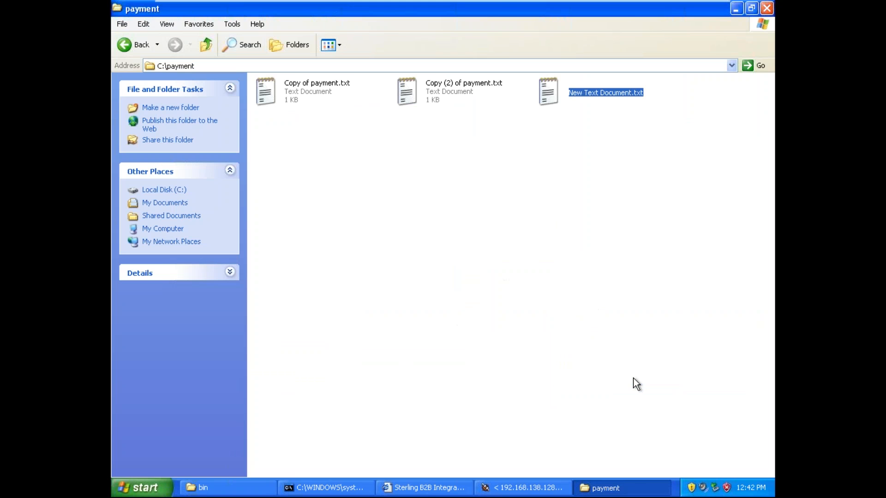
key(BackSpace)
key(ctrl+v)
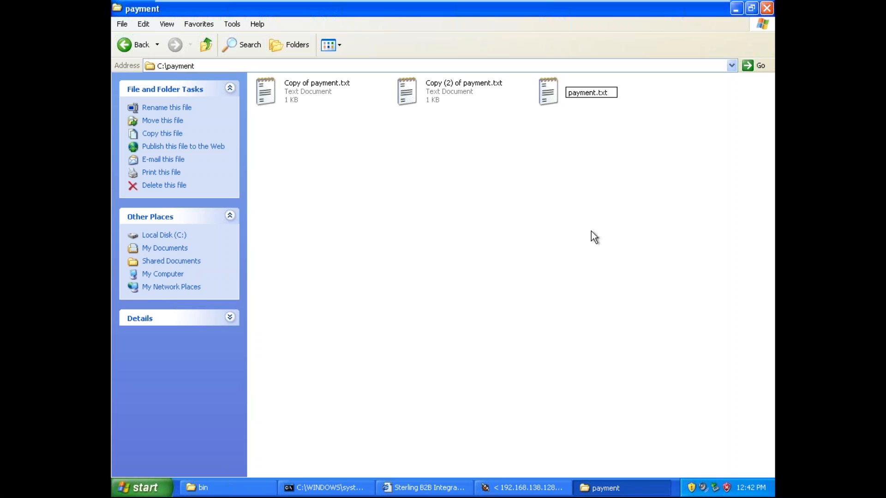
click(588, 225)
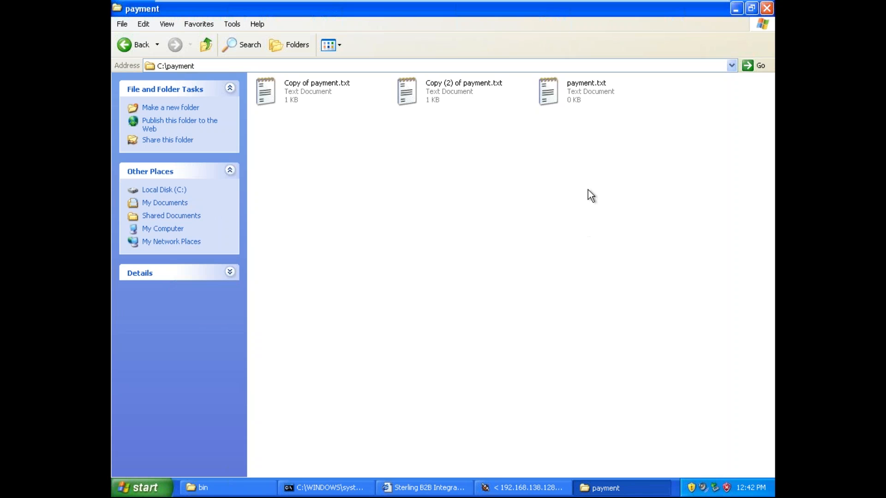
Step: Open payment.txt in Notepad and enter an opening <items> tag with a closing </items> tag a few lines below it
double_click(572, 95)
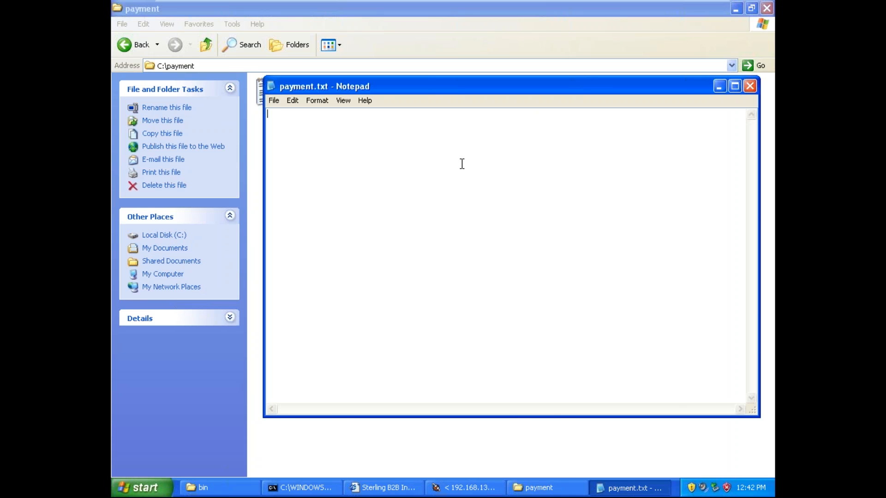
text(<item>)
key(Left)
text(s)
key(shift+Left)
key(shift+Left)
key(shift+Left)
key(shift+Left)
key(shift+Left)
key(shift+Left)
key(shift+Left)
key(ctrl+c)
key(Right)
key(Return)
key(BackSpace)
key(Return)
key(Return)
key(ctrl+v)
click(273, 156)
text(/)
Step: Switch back to the process modeler and set the File System Adapter's Action parameter to Extraction
click(471, 489)
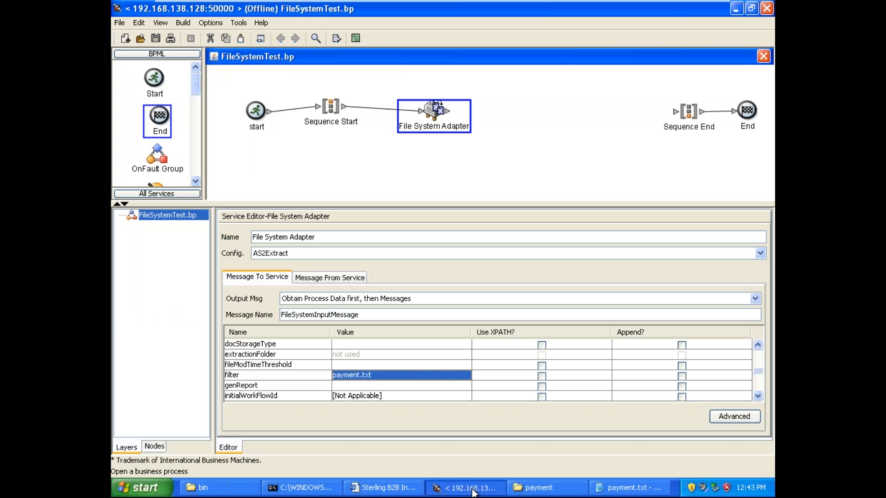
drag(758, 372, 759, 357)
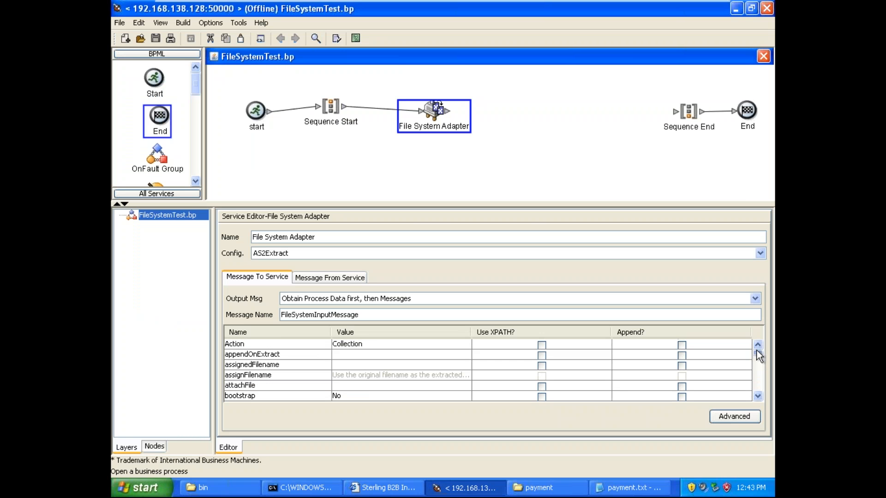
click(465, 344)
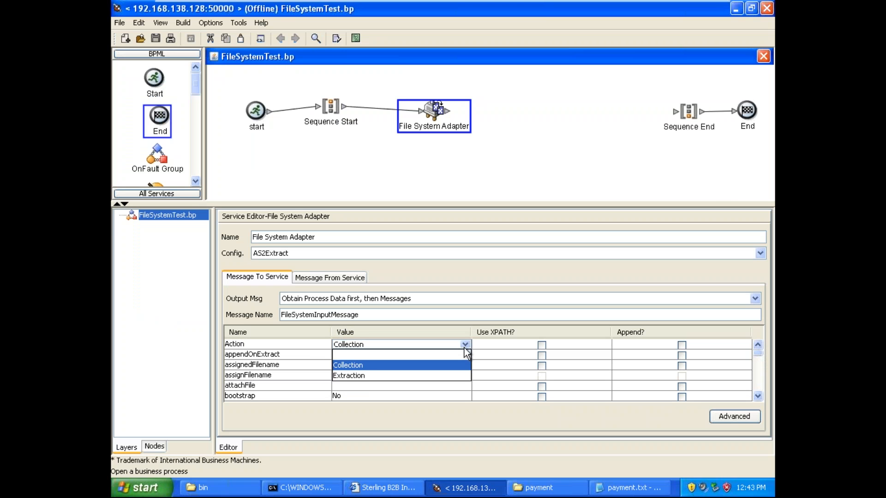
click(360, 366)
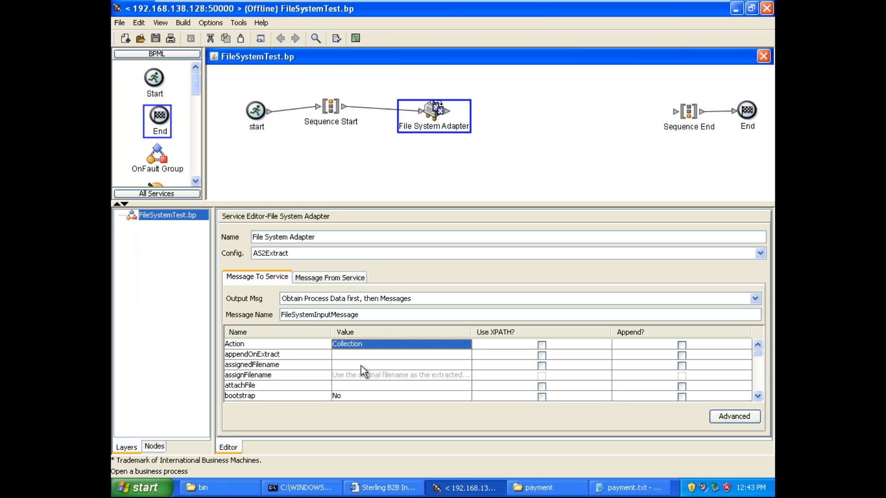
click(394, 345)
click(465, 345)
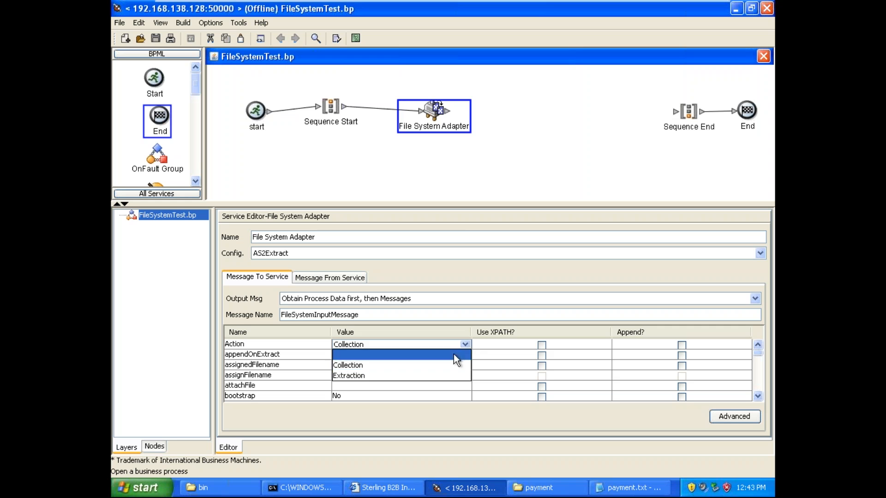
click(384, 376)
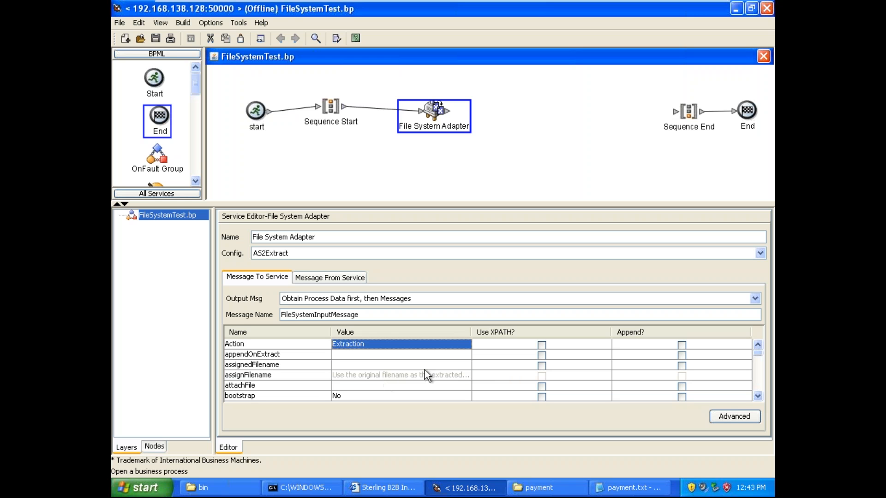
Step: Clear the File System Adapter's Action parameter
click(465, 348)
click(422, 358)
Step: Switch to payment.txt in Notepad and add an indented opening <header> tag under the opening <items> tag
click(736, 8)
click(316, 131)
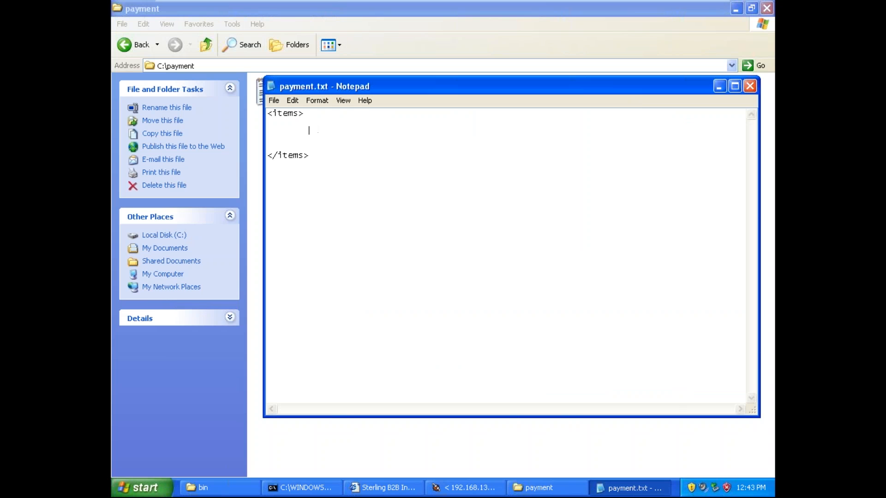
click(316, 125)
text(<header>)
key(Return)
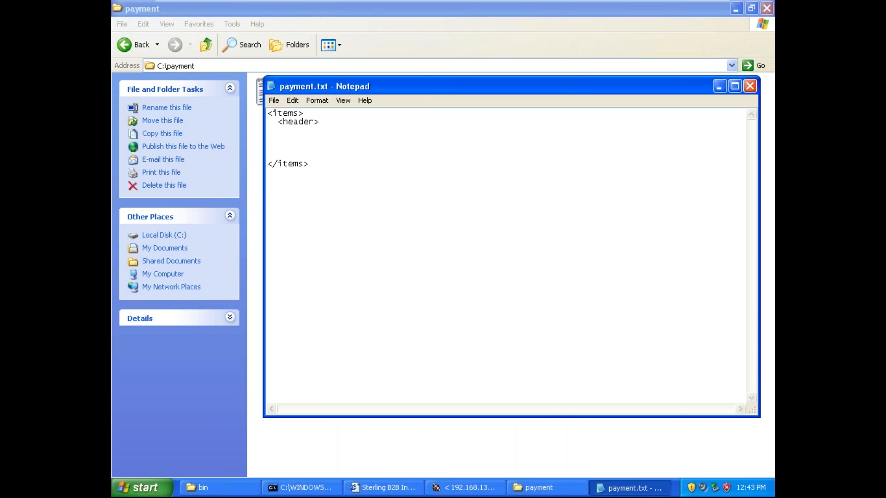
Step: Copy the header tag to the line below and turn the copy into the closing </header> tag
key(Right)
key(shift+Right)
key(shift+Right)
key(shift+Right)
key(shift+Right)
key(shift+Right)
key(shift+Right)
key(shift+Right)
key(shift+Right)
key(ctrl+c)
key(Down)
key(ctrl+v)
text(/)
Step: Add an opening <item> tag and a closing </item> tag a few lines below the header element
key(Down)
key(Return)
key(Return)
text(<item)
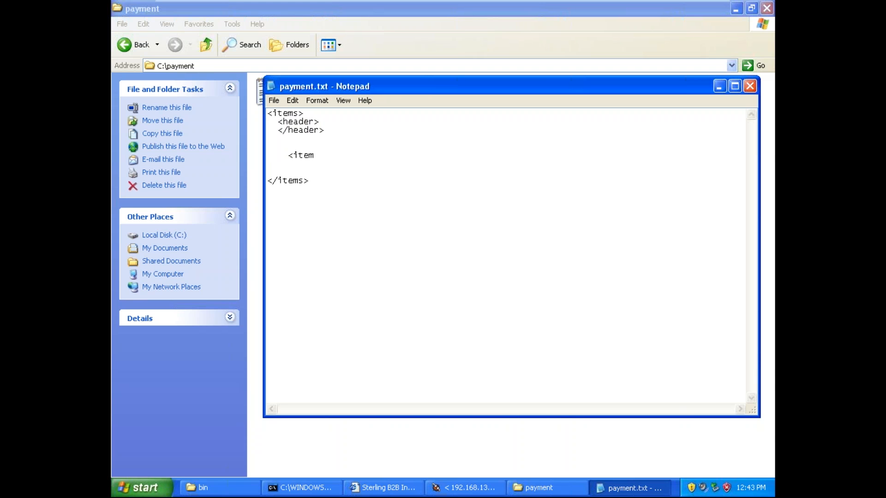
text(>)
key(Return)
text(</item>)
Step: Inside the item element, add the line <sku>11111</sku>
key(Up)
key(Return)
text(<sku>11111<)
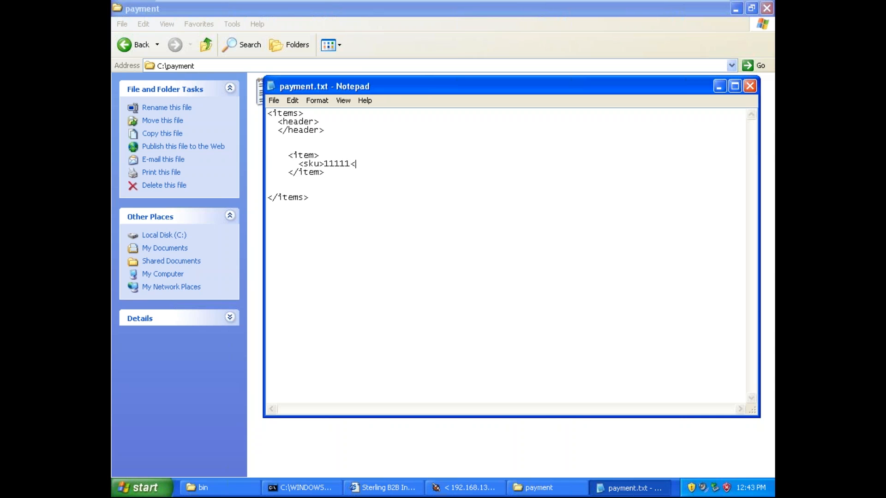
text(/sku>)
key(Return)
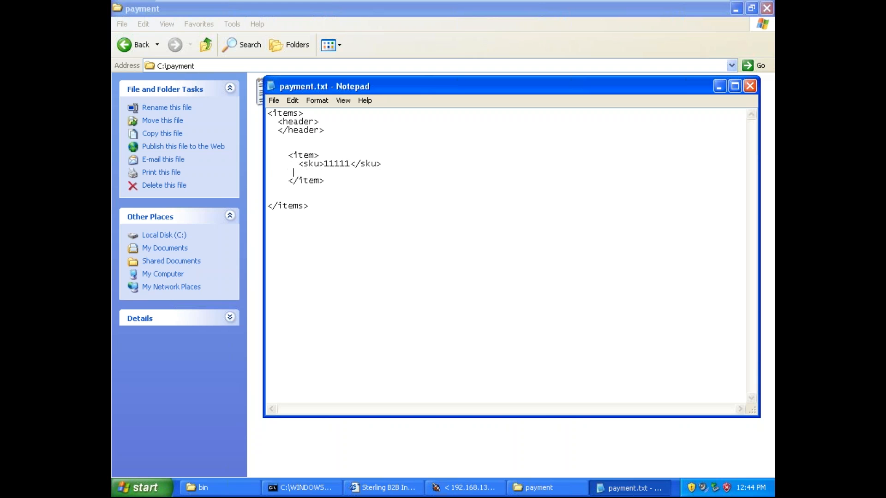
Step: Add the line <price>22.00</price> below the sku line in the item element
text(<price>22.00</price>)
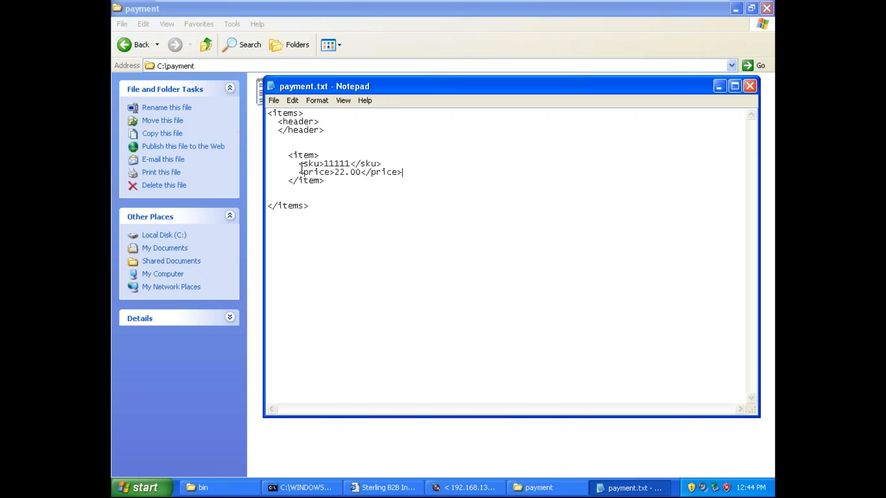
Step: Duplicate the whole item block directly below itself and indent the copy's opening tag to match
drag(287, 155, 336, 180)
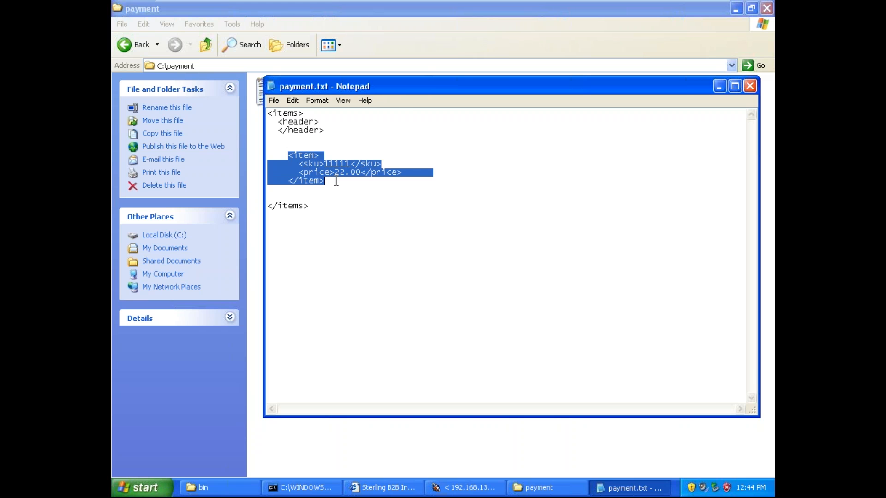
key(ctrl+c)
click(336, 181)
key(Return)
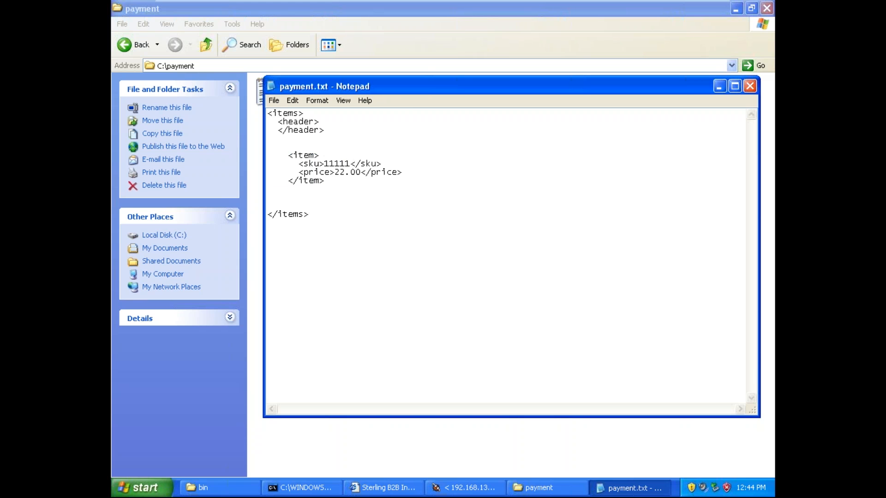
key(ctrl+v)
click(267, 190)
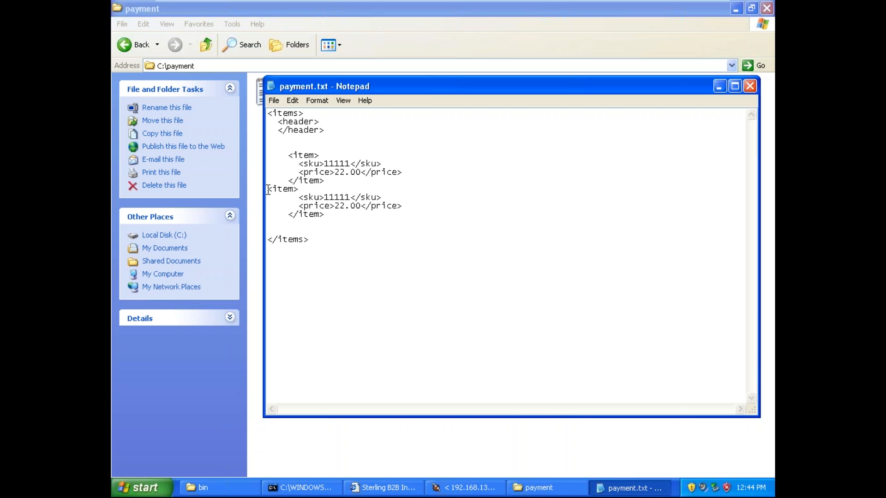
key(Tab)
key(BackSpace)
key(BackSpace)
Step: Duplicate the two item blocks below themselves to make four items, and indent the third item's opening tag
drag(283, 155, 332, 215)
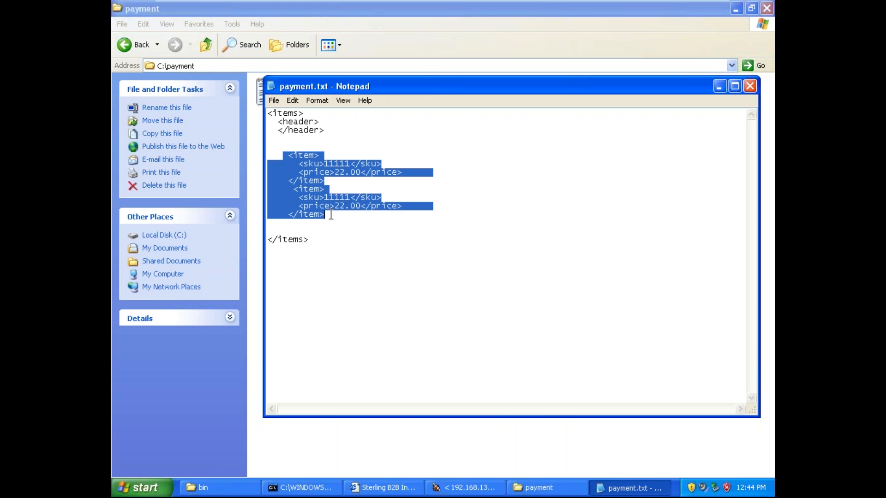
click(332, 215)
key(Return)
key(ctrl+v)
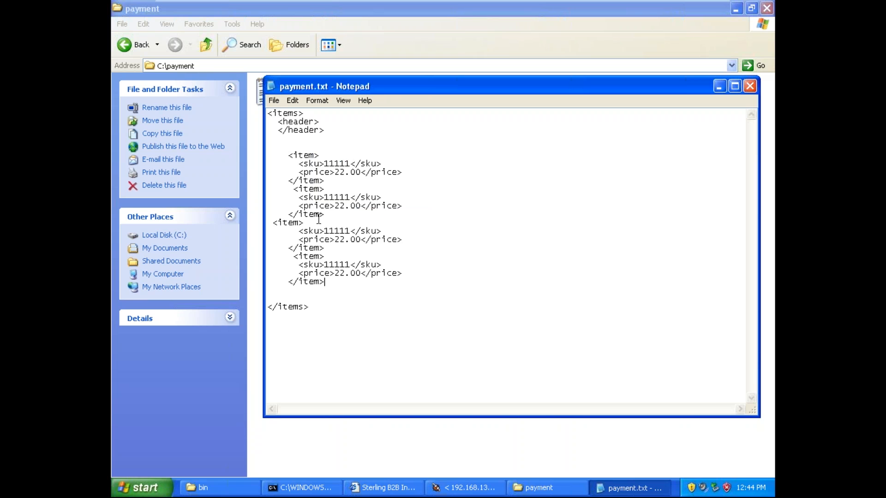
click(273, 224)
Step: Change the second item's sku to 2222
double_click(342, 197)
click(350, 197)
key(BackSpace)
key(BackSpace)
key(BackSpace)
key(BackSpace)
key(BackSpace)
text(2222)
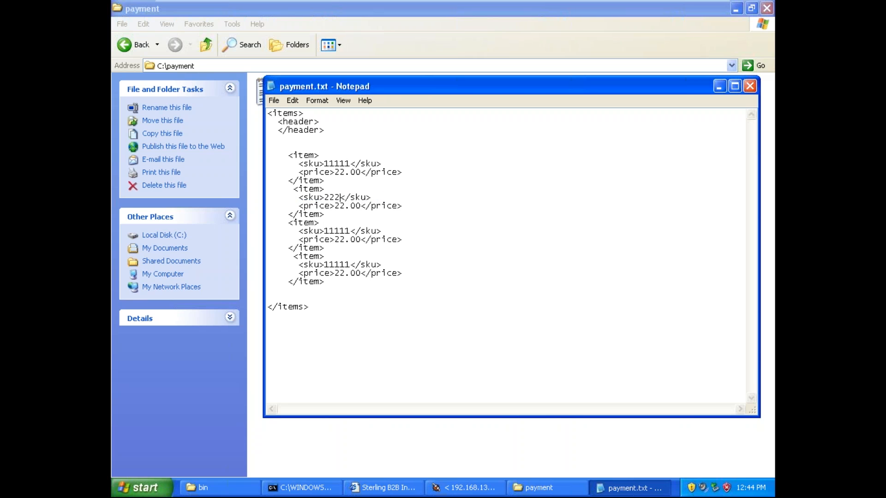
Step: Change the third item's sku to 33333
key(Down)
key(Down)
key(Right)
key(Right)
key(Right)
Step: Change the fourth item's sku to 44444 and close payment.txt
key(BackSpace)
key(BackSpace)
key(BackSpace)
key(BackSpace)
key(BackSpace)
text(33333)
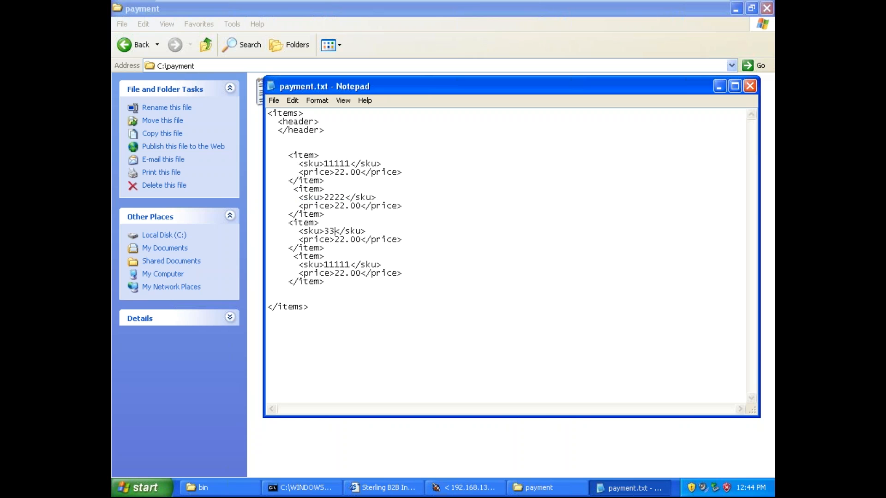
key(Down)
key(Down)
key(Right)
key(Right)
key(Right)
key(Right)
key(BackSpace)
key(BackSpace)
key(BackSpace)
key(BackSpace)
key(BackSpace)
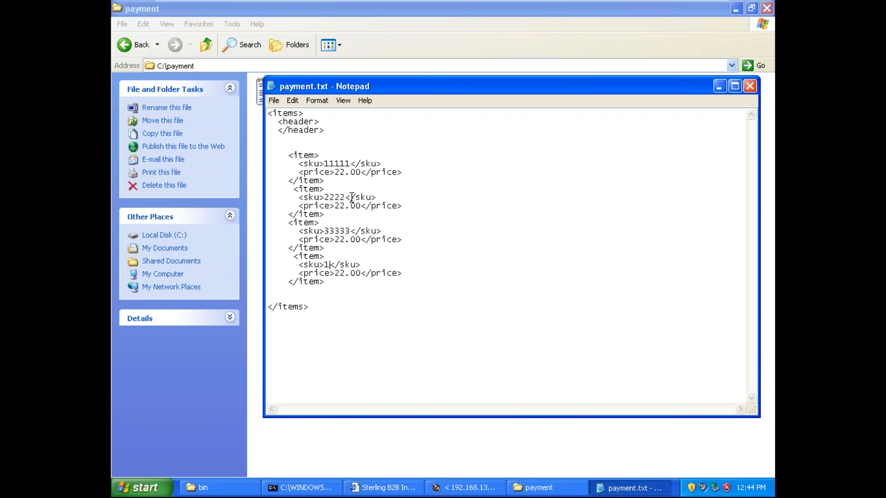
text(44444)
click(750, 87)
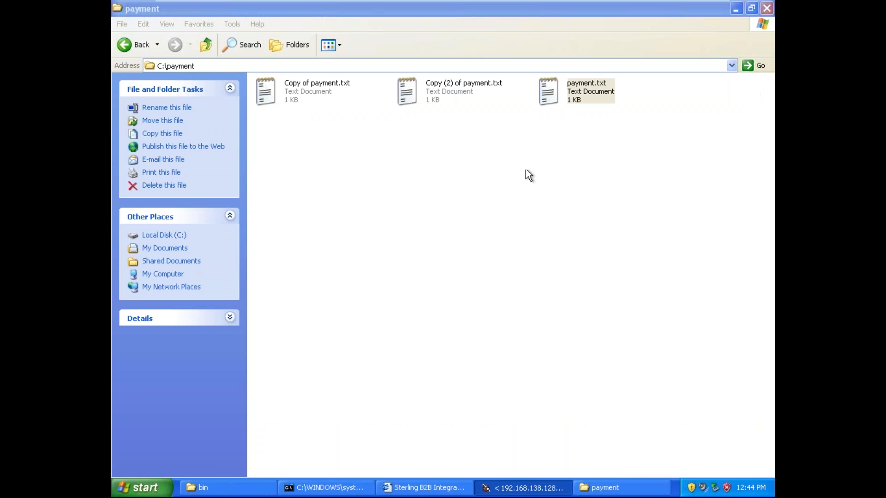
Step: Rename payment.txt in the payment folder as itemMaster.xml
click(581, 159)
click(581, 99)
click(582, 98)
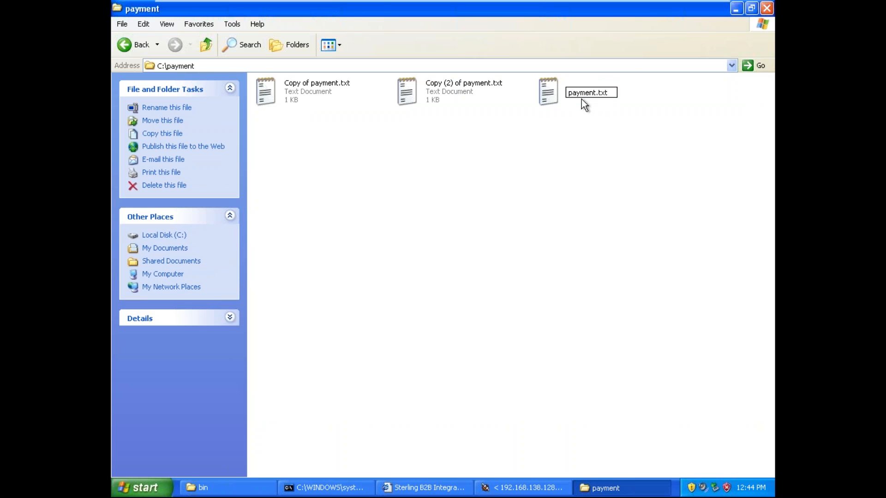
key(BackSpace)
key(BackSpace)
key(BackSpace)
key(BackSpace)
key(BackSpace)
key(BackSpace)
key(BackSpace)
key(BackSpace)
text(itemMaster)
key(BackSpace)
key(BackSpace)
text(xml)
key(Return)
click(433, 288)
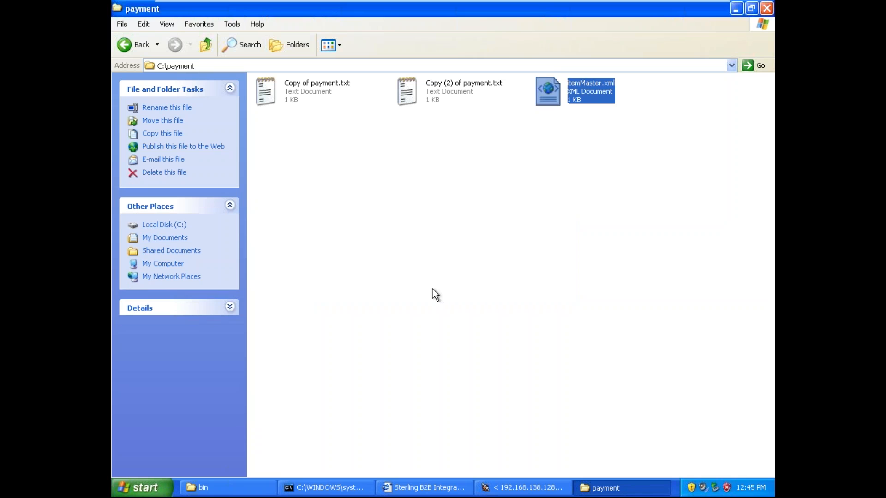
click(433, 290)
Step: Switch to the process modeler, enlarge the service editor area and set the File System Adapter's Action parameter to Collection
click(531, 488)
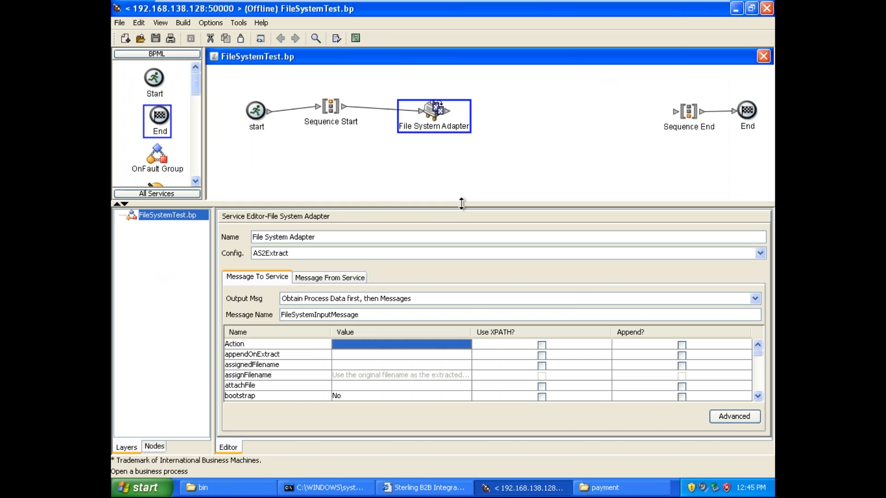
drag(460, 204, 459, 163)
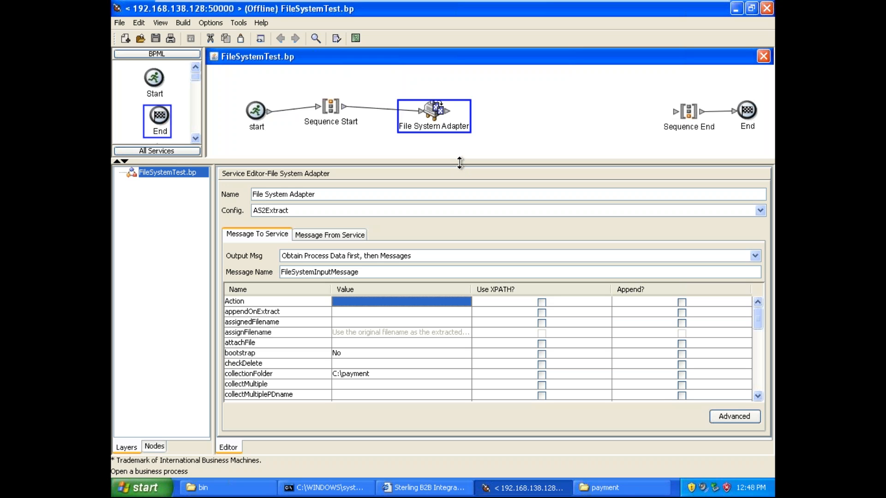
click(500, 118)
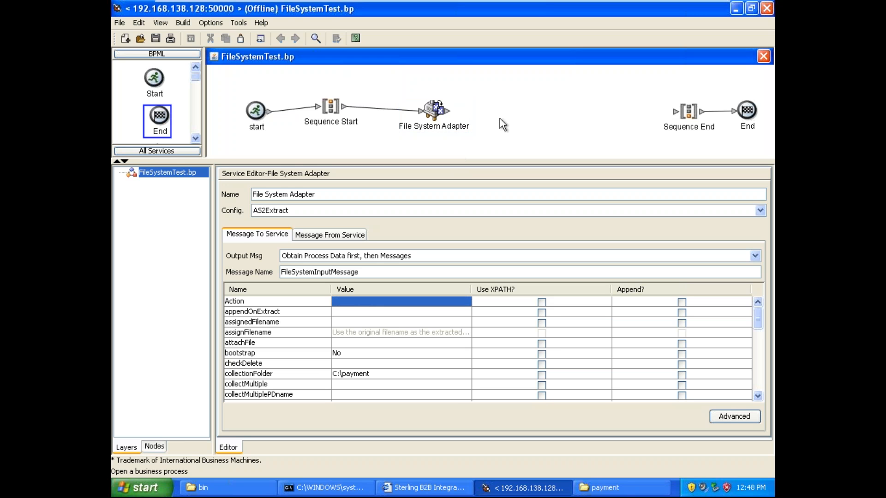
click(466, 303)
click(415, 323)
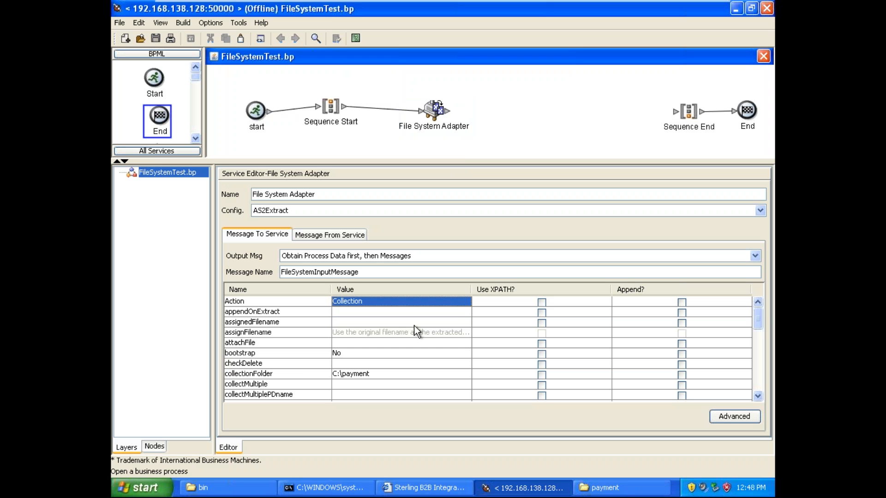
Step: Review the File System Adapter's parameters from Action down to concatenateFiles, including the collection folder and multiple-collection settings
click(413, 333)
key(Down)
key(Down)
key(Down)
key(Down)
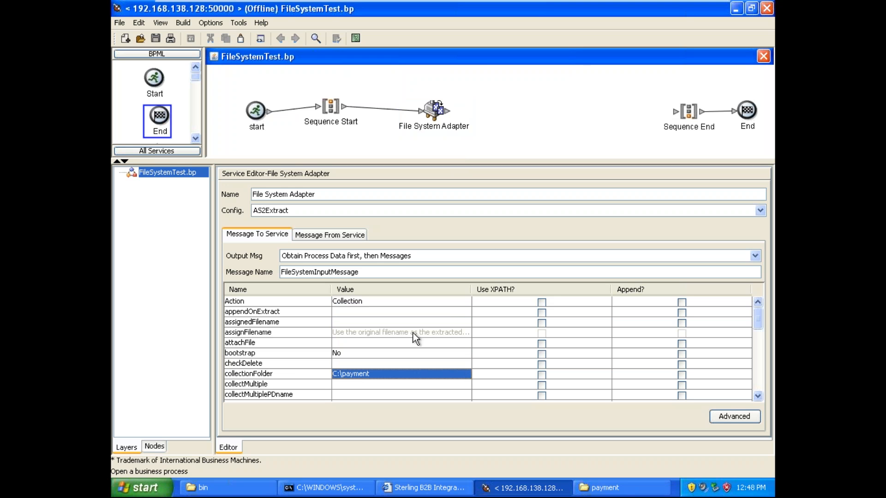
key(Down)
key(Up)
key(Up)
key(Up)
key(Up)
key(Up)
key(Up)
key(Up)
key(Up)
key(Down)
key(Down)
key(Down)
key(Down)
key(Down)
key(Down)
key(Down)
key(Down)
key(Down)
key(Down)
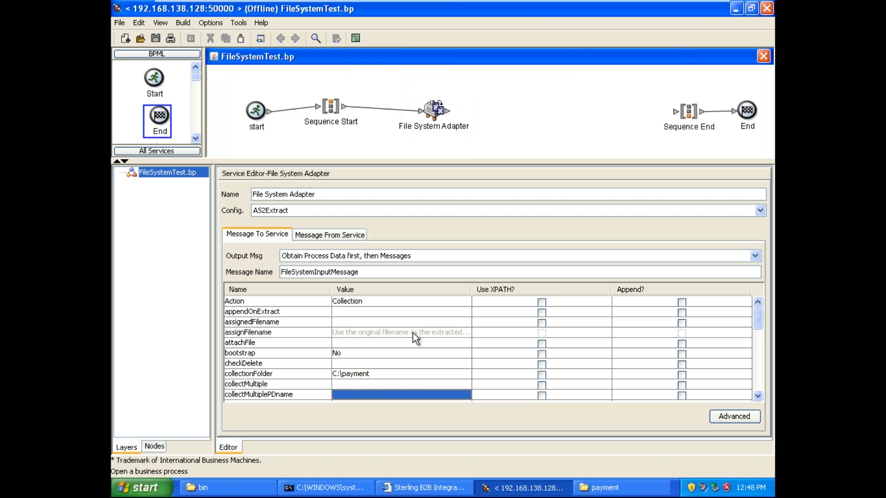
key(Up)
key(Down)
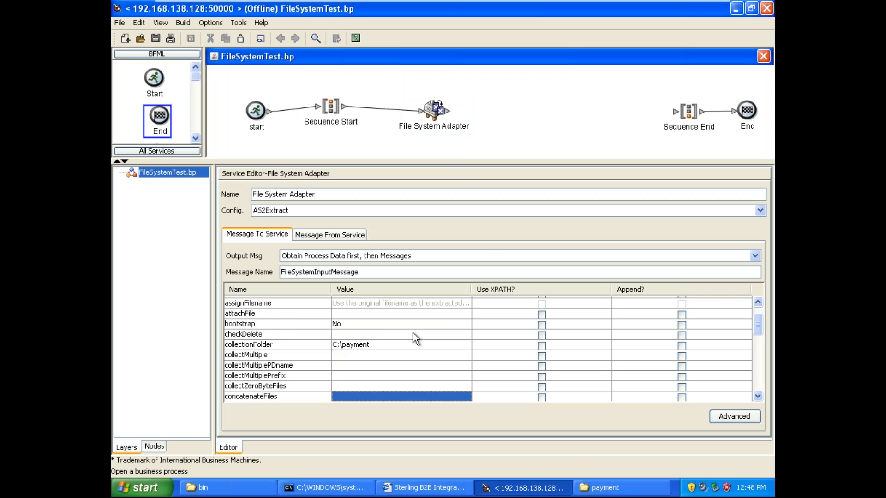
key(Up)
key(Up)
key(Up)
key(Up)
key(Up)
key(Up)
key(Up)
key(Up)
key(Up)
key(Up)
key(Up)
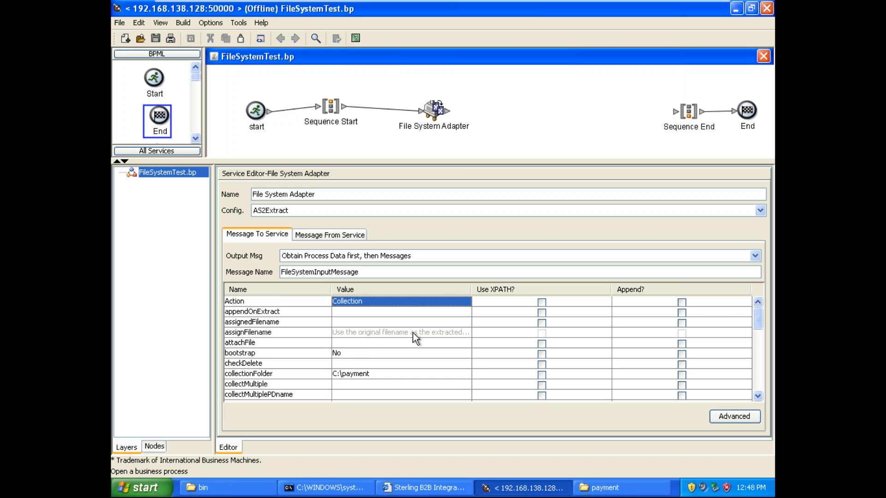
Step: Examine the configurations available for the File System Adapter, keeping AS2Extract selected
click(301, 211)
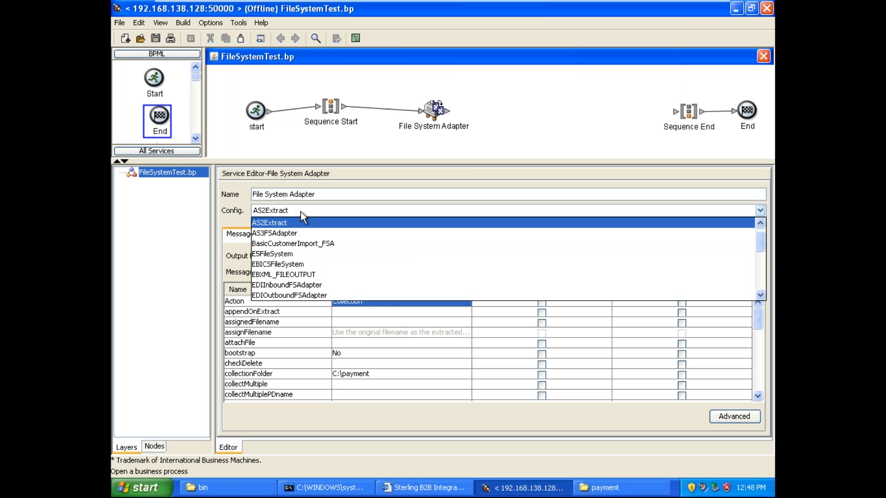
click(229, 212)
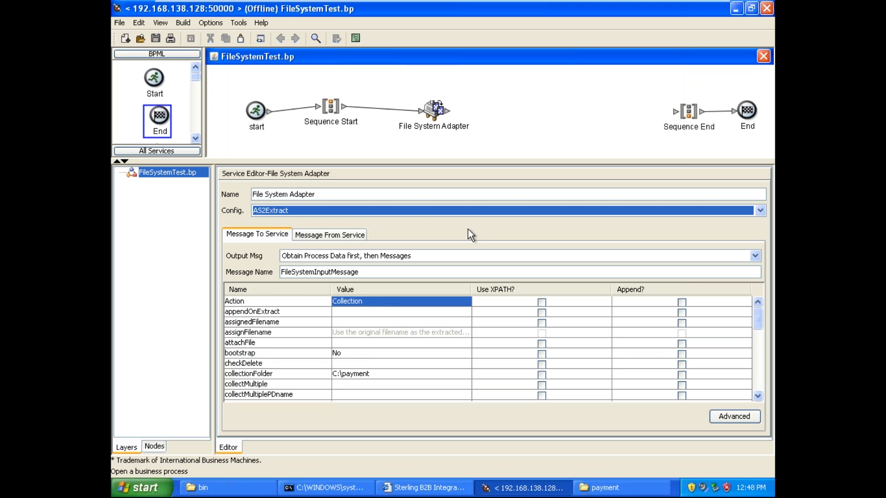
click(415, 211)
click(415, 211)
click(415, 212)
click(415, 211)
click(415, 211)
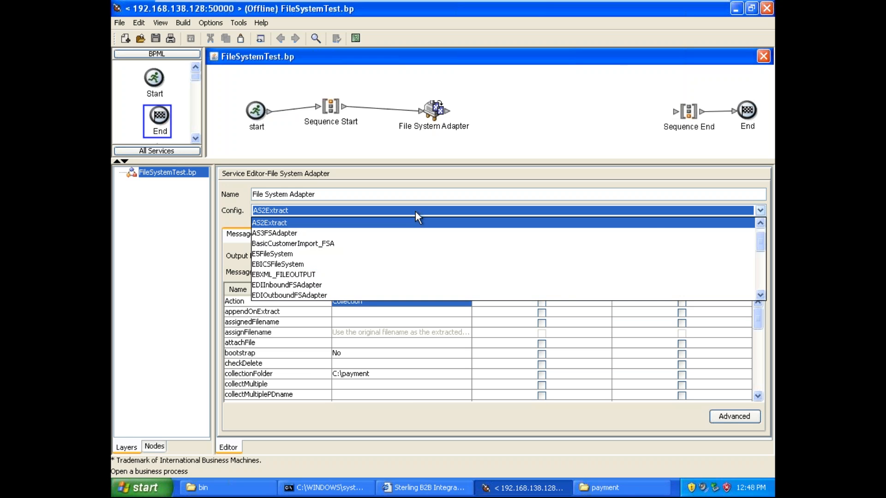
click(415, 211)
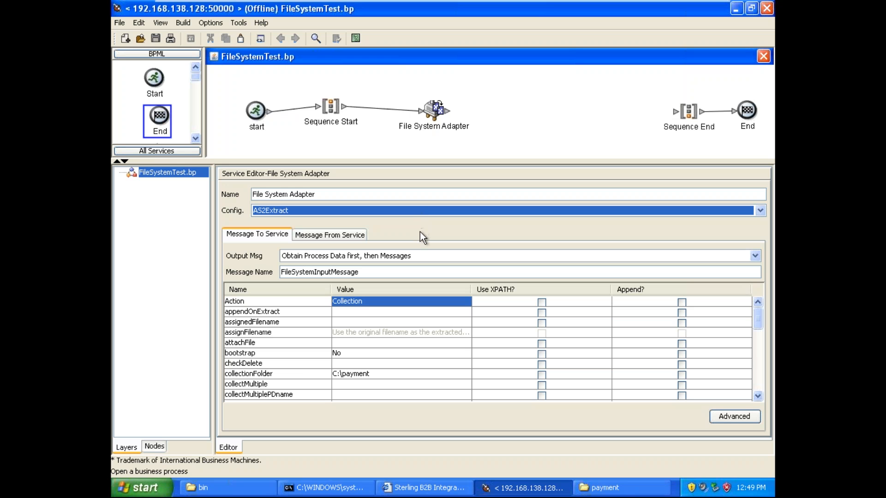
click(395, 210)
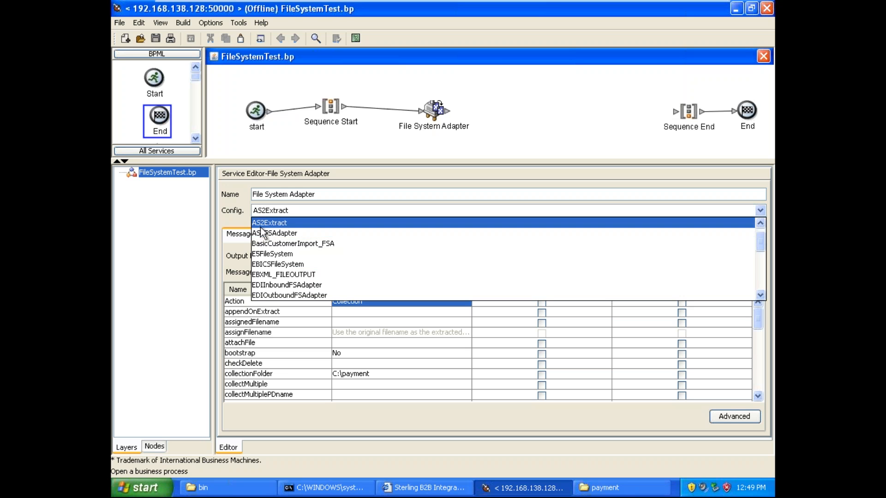
click(287, 210)
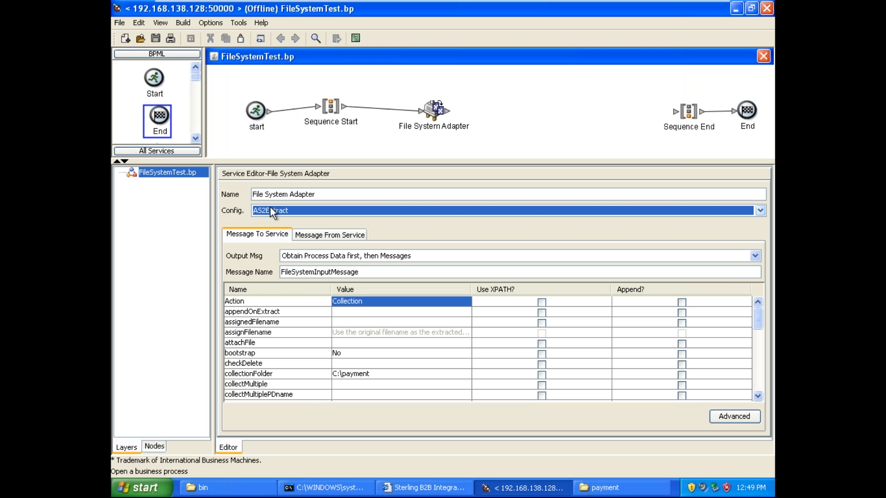
click(269, 212)
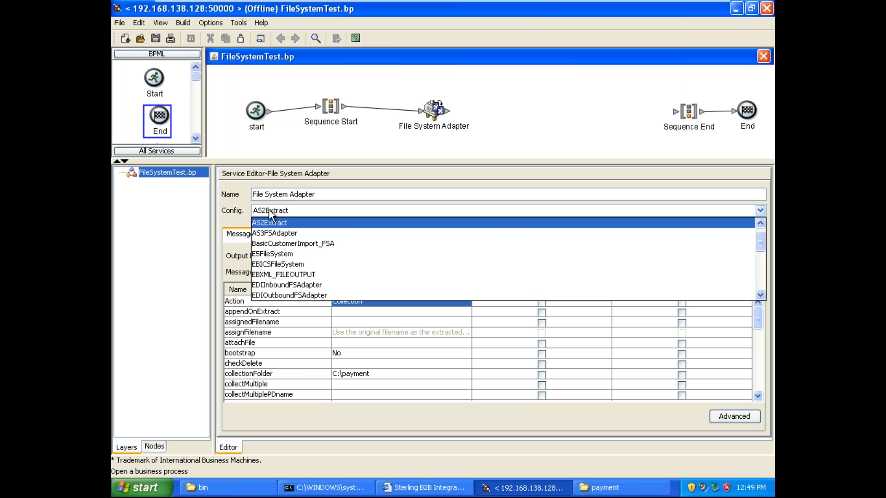
click(237, 211)
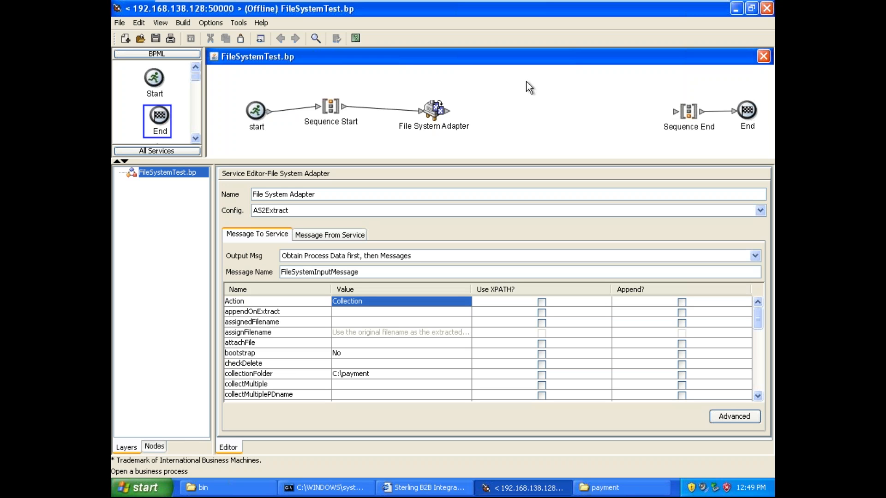
click(408, 312)
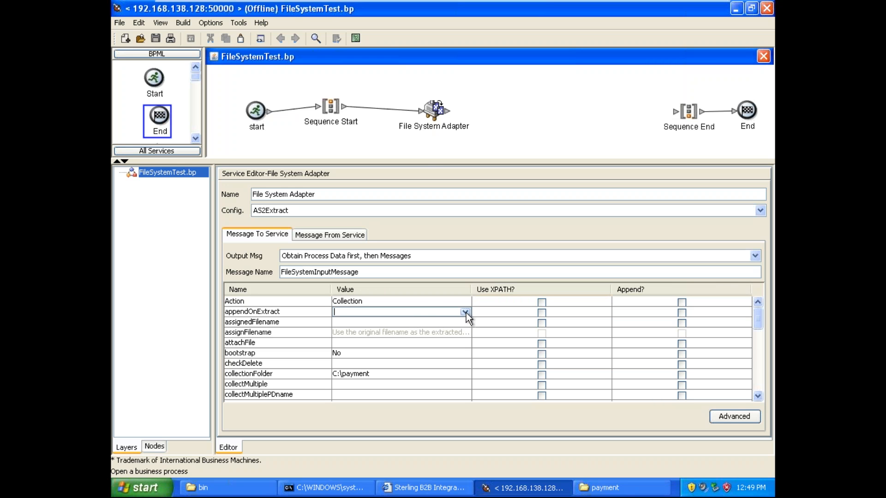
click(430, 323)
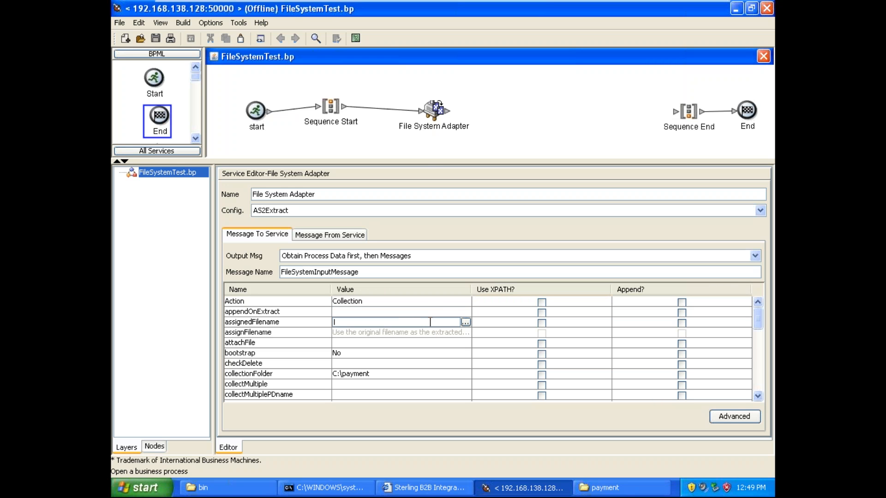
click(440, 308)
click(417, 366)
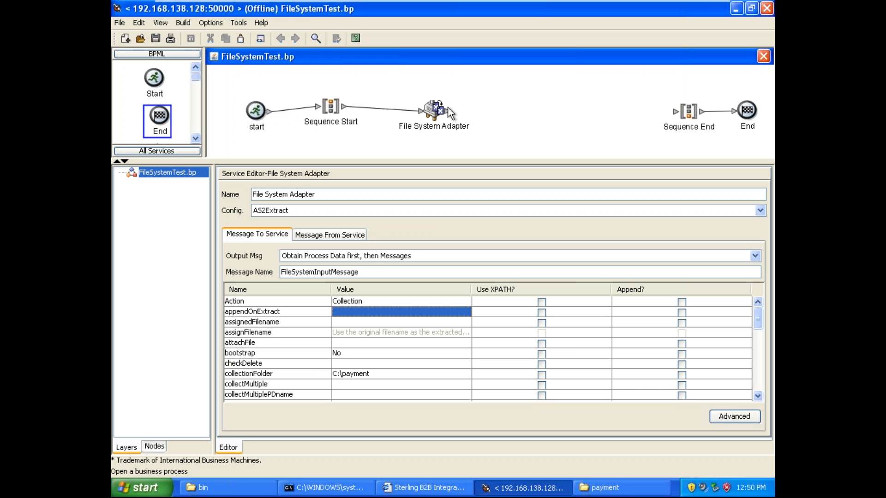
Step: Look through the File System Adapter's parameters from assignedFilename down to filter and initialWorkFlowId
click(464, 112)
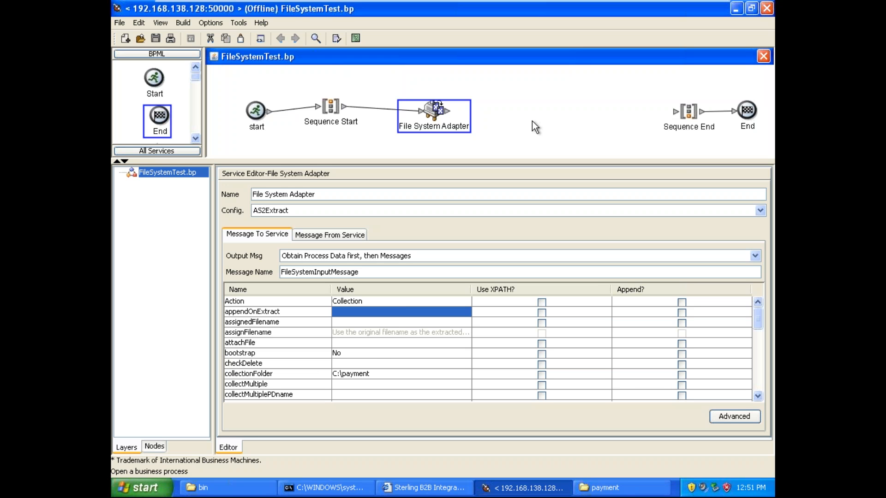
click(373, 353)
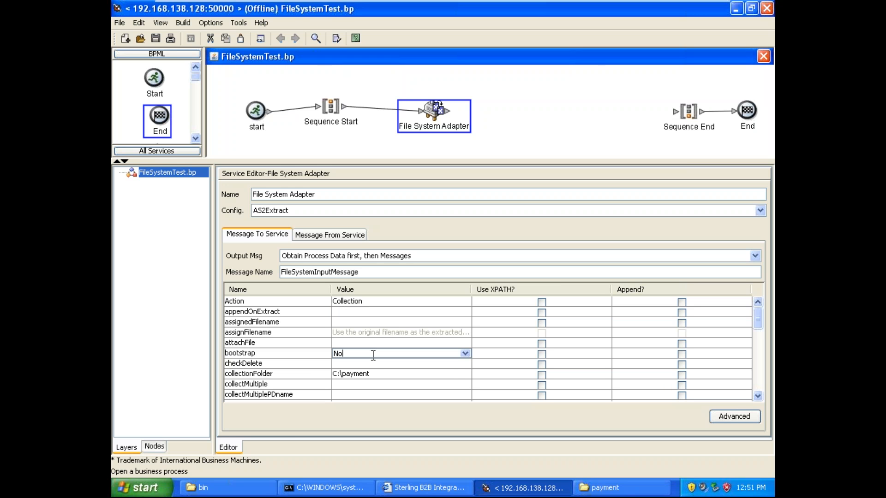
click(378, 323)
key(Down)
key(Down)
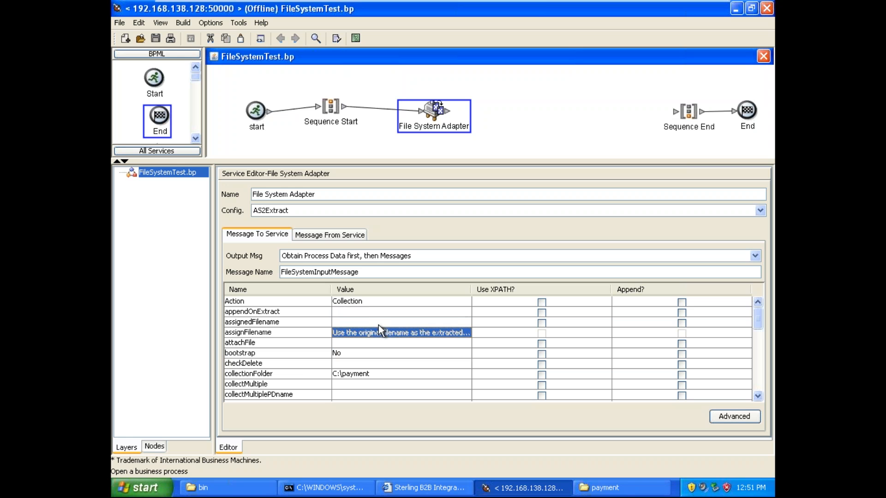
key(Down)
key(Down)
key(Down)
key(Down)
key(Down)
key(Down)
key(Down)
key(Down)
key(Down)
key(Down)
key(Down)
key(Down)
key(Down)
key(Down)
key(Down)
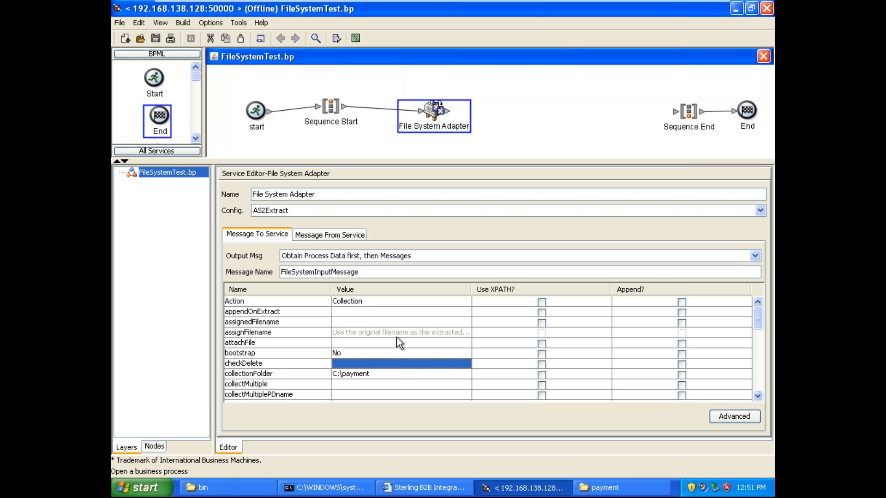
key(Down)
key(Down)
key(Down)
key(Up)
key(Up)
key(Up)
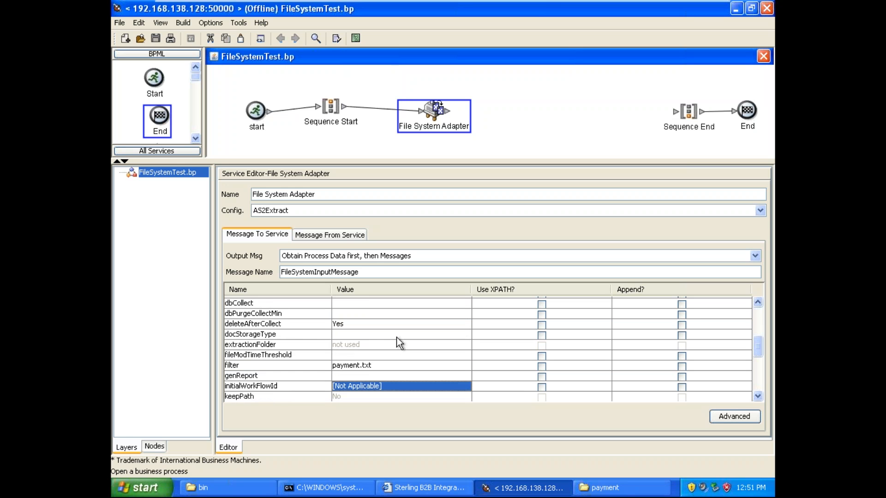
Step: Copy the file name itemMaster.xml from the payment folder and return to the process modeler
click(583, 488)
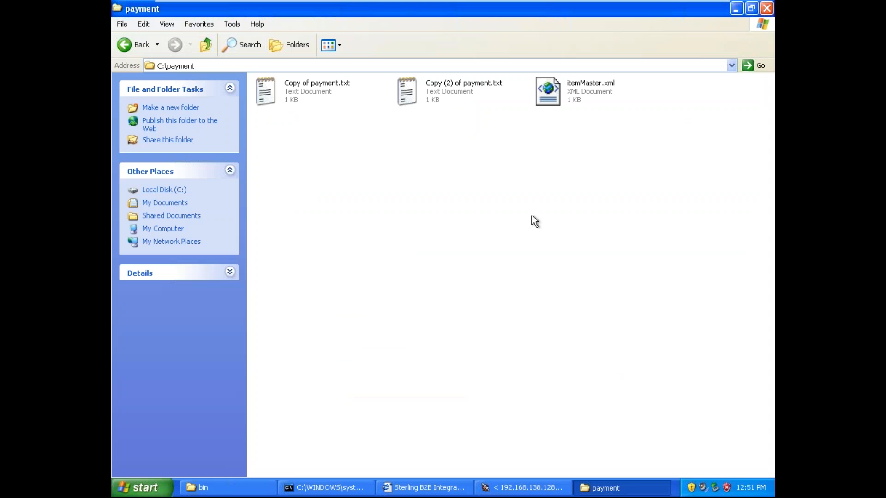
click(572, 85)
click(572, 86)
key(ctrl+c)
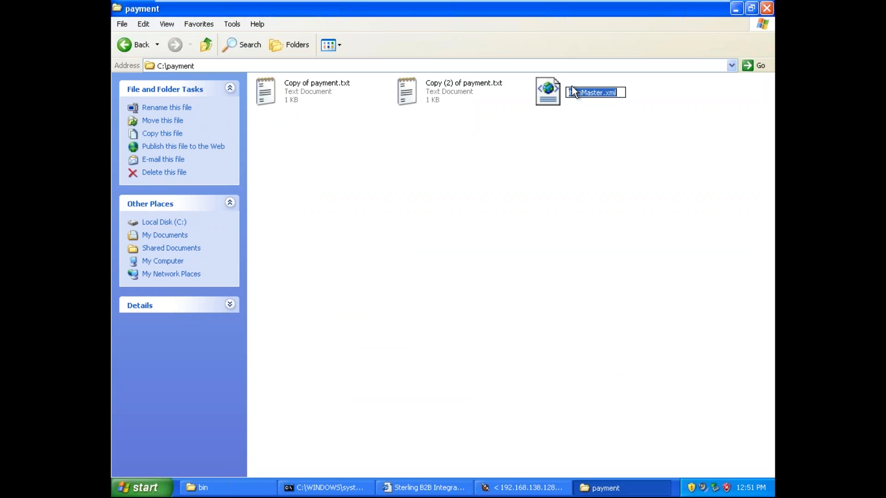
click(615, 268)
click(524, 487)
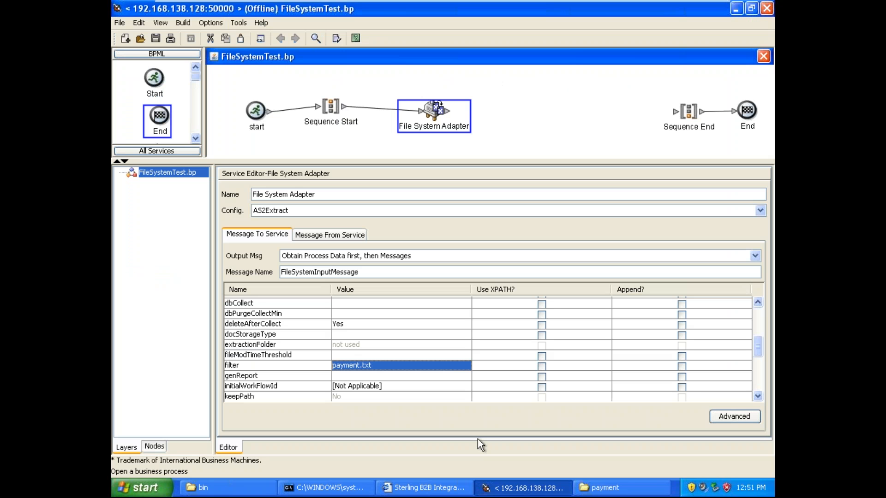
Step: Replace the File System Adapter's filter value with the copied name itemMaster.xml
double_click(408, 366)
key(ctrl+a)
key(BackSpace)
key(ctrl+v)
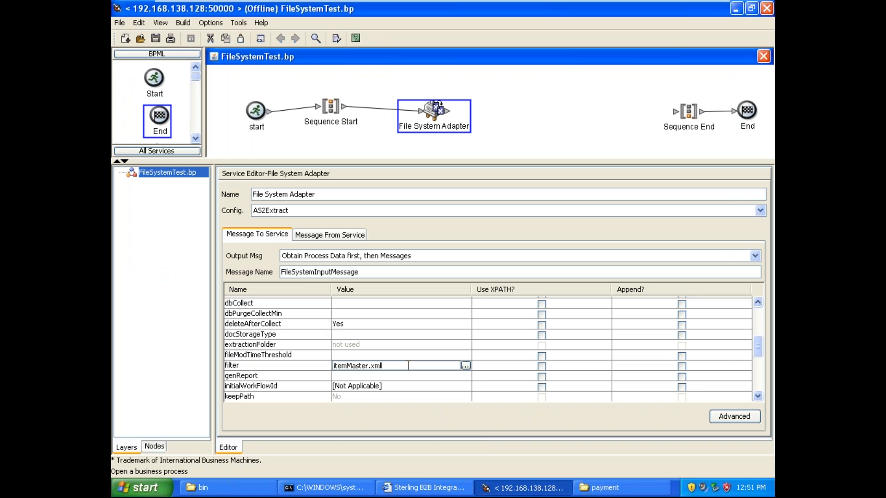
double_click(386, 352)
double_click(386, 366)
click(380, 377)
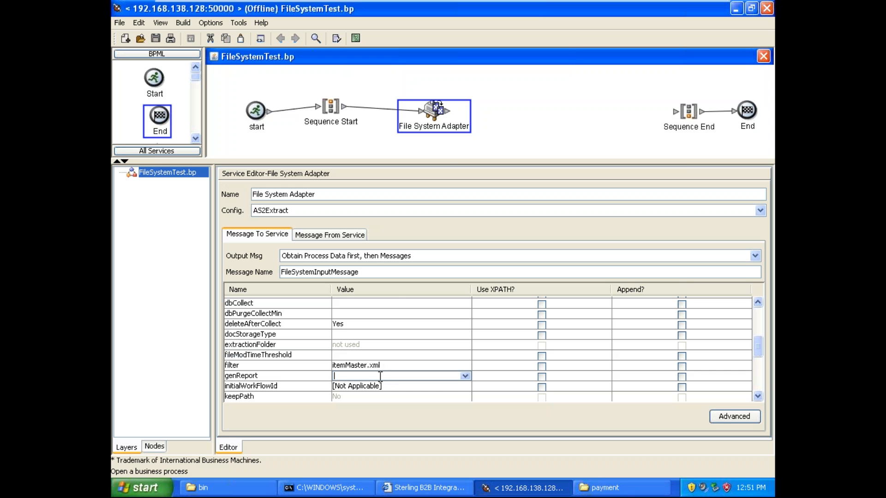
click(384, 364)
key(Return)
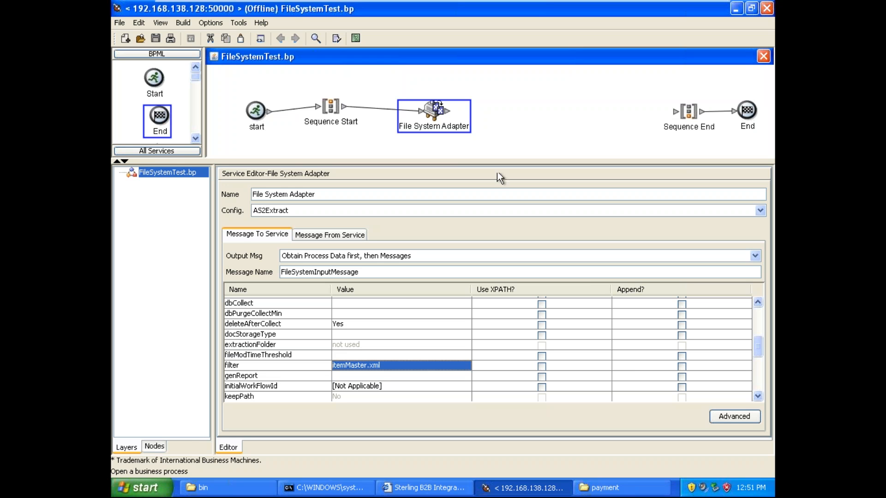
Step: Review the File System Adapter's filter parameter and its value
click(528, 104)
click(435, 112)
click(312, 366)
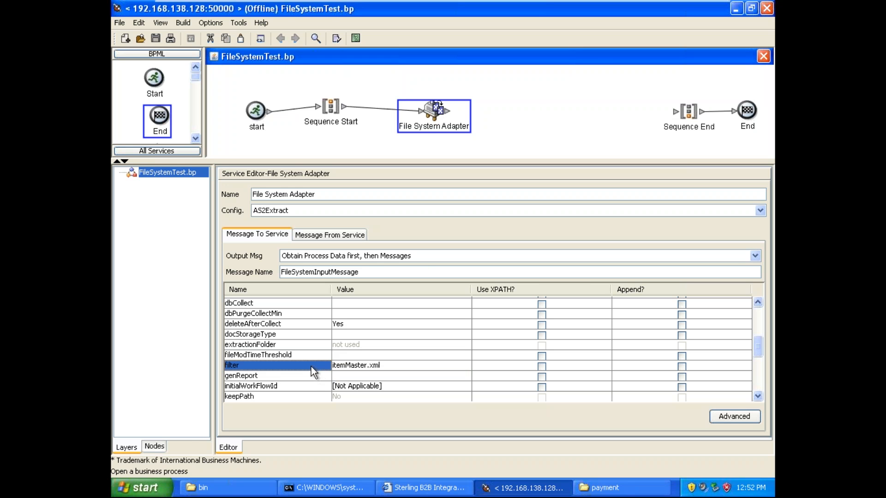
click(354, 367)
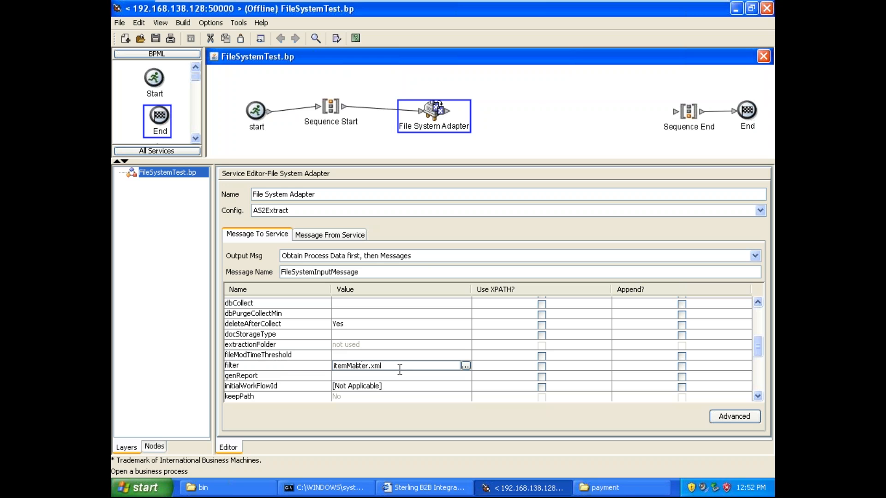
drag(390, 368, 324, 362)
click(291, 367)
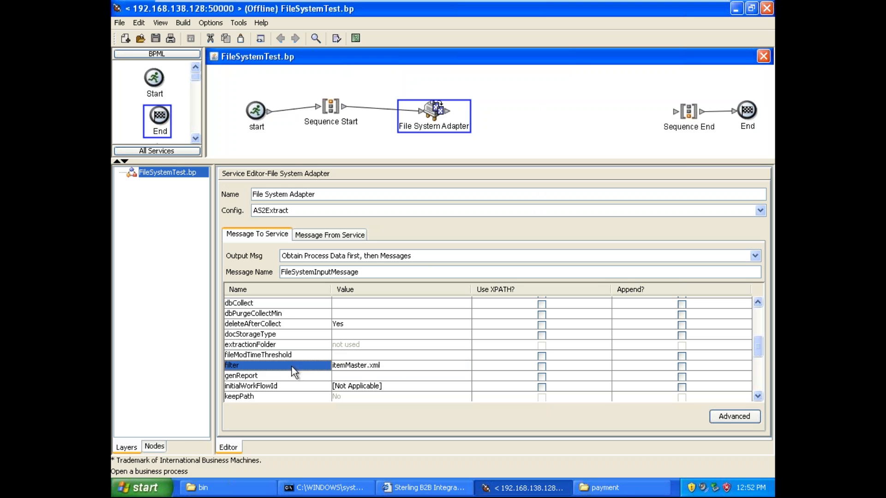
click(360, 372)
click(362, 372)
click(301, 360)
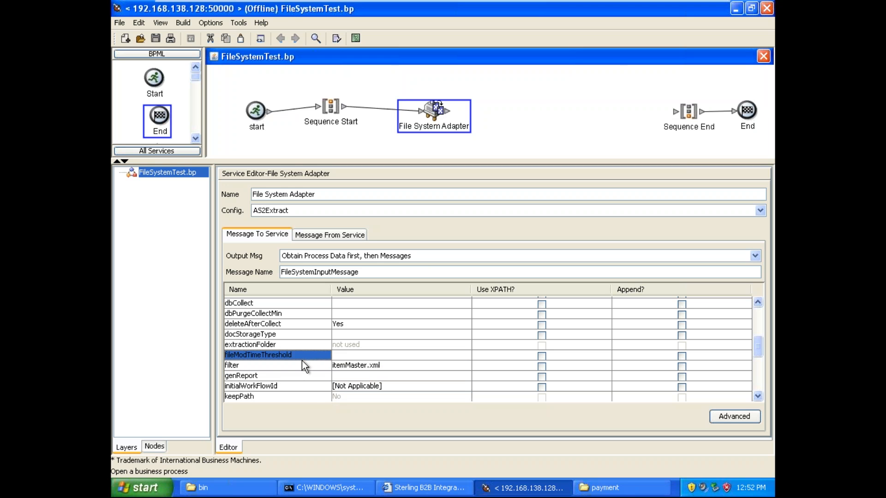
key(Down)
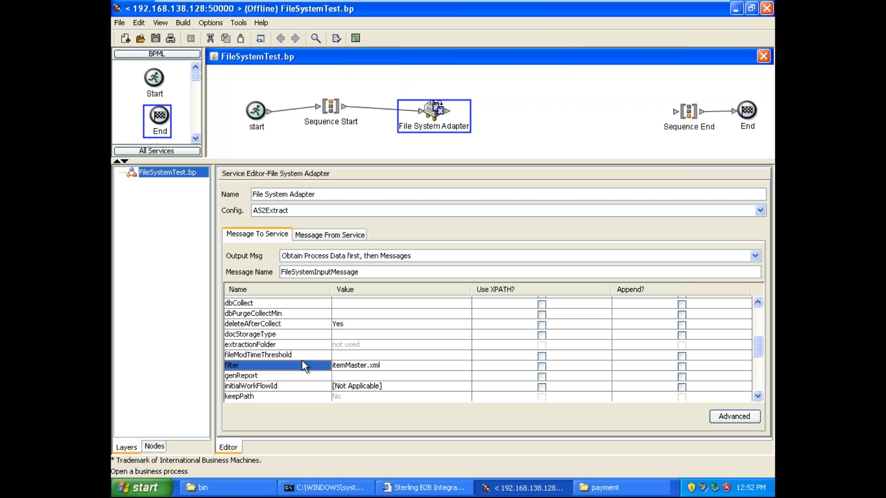
key(Right)
key(Left)
key(Right)
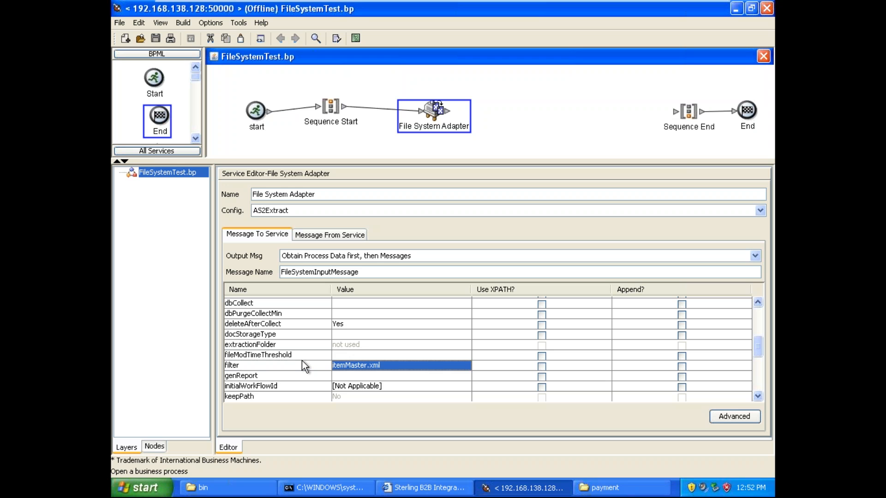
click(302, 363)
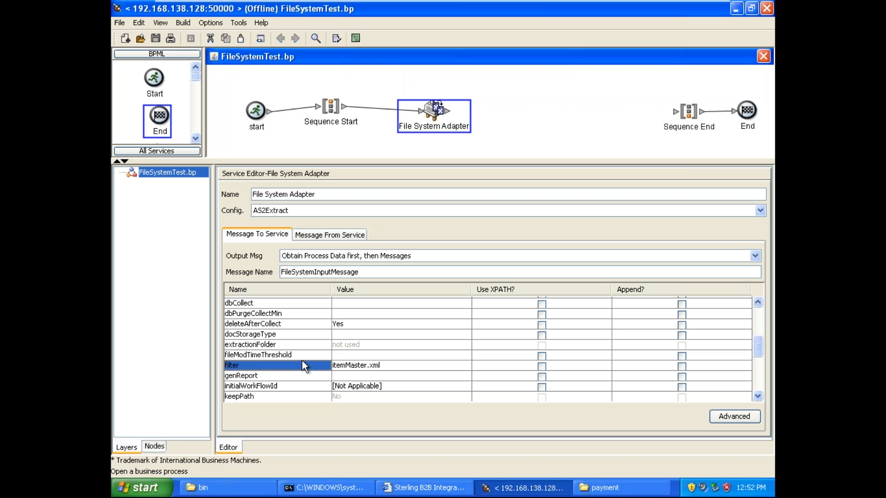
key(Tab)
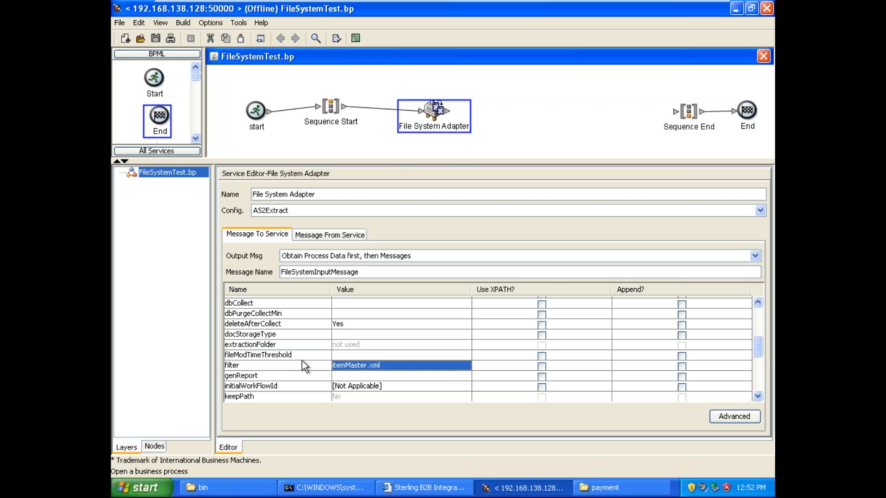
Step: Enlarge the diagram area and insert an Assign activity between the File System Adapter and Sequence End, connected to both
click(507, 100)
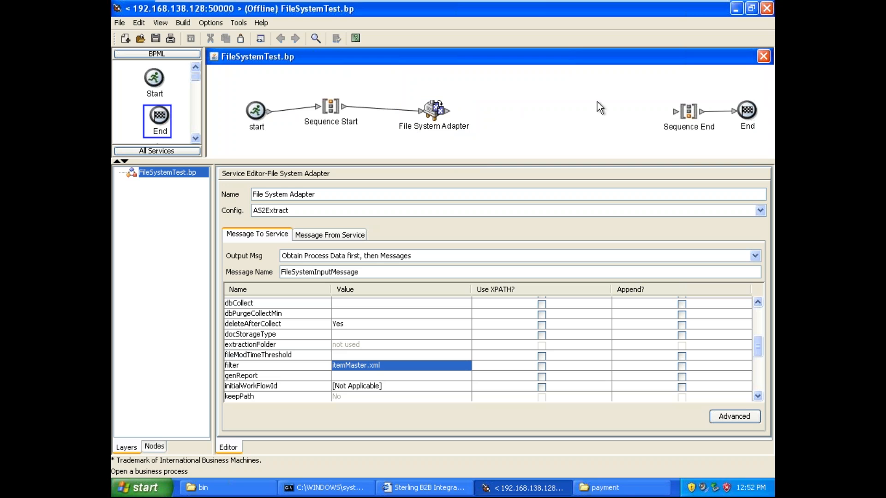
mouse_move(440, 117)
mouse_down()
mouse_move(433, 105)
mouse_move(436, 113)
mouse_up()
drag(559, 163, 561, 218)
click(551, 165)
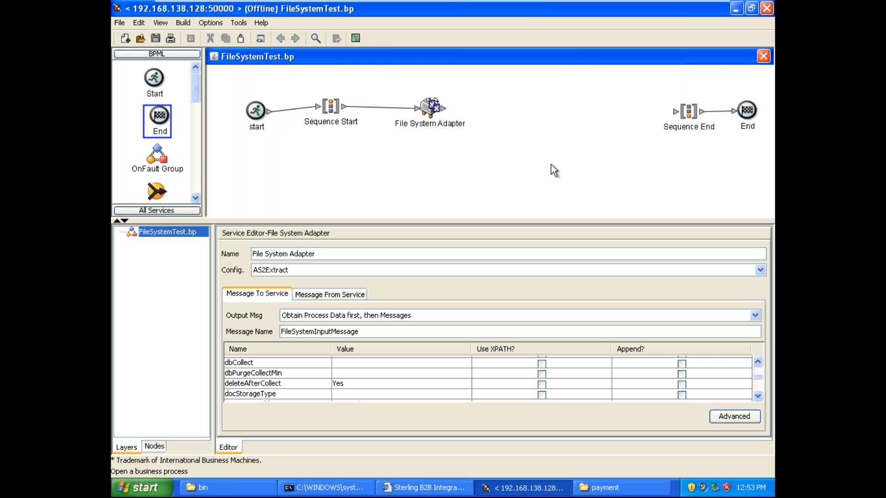
drag(200, 81, 545, 111)
drag(444, 109, 649, 114)
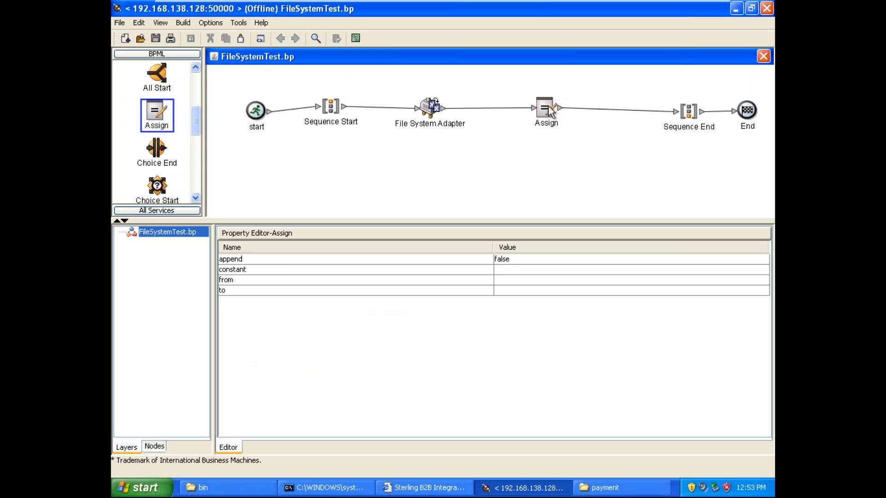
drag(548, 106, 533, 103)
Step: Set the Assign activity's "to" property to a single period (.)
click(531, 106)
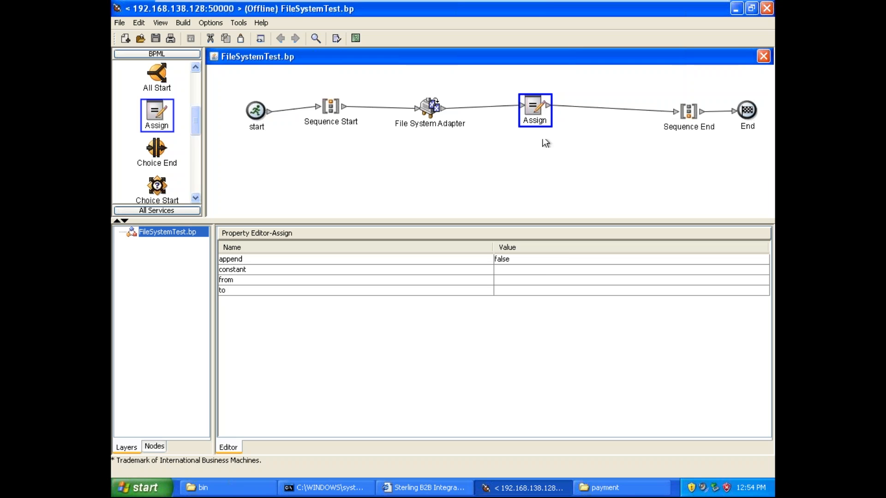
click(516, 290)
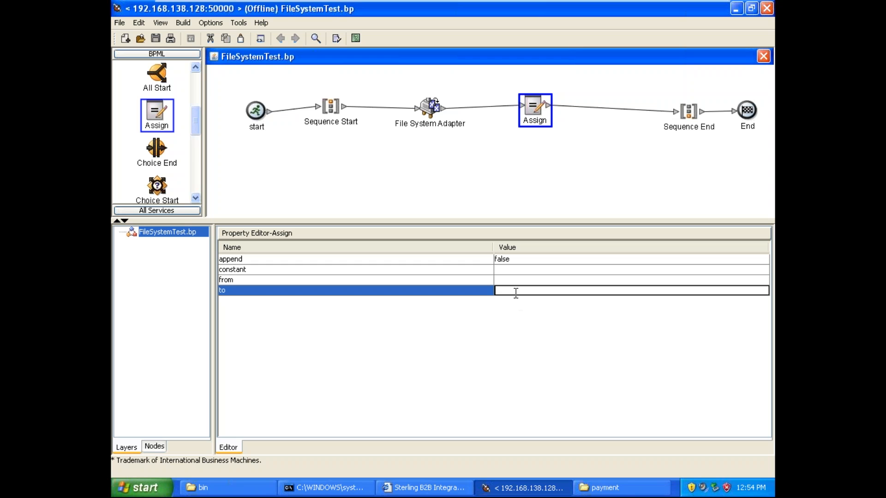
text(.)
click(515, 269)
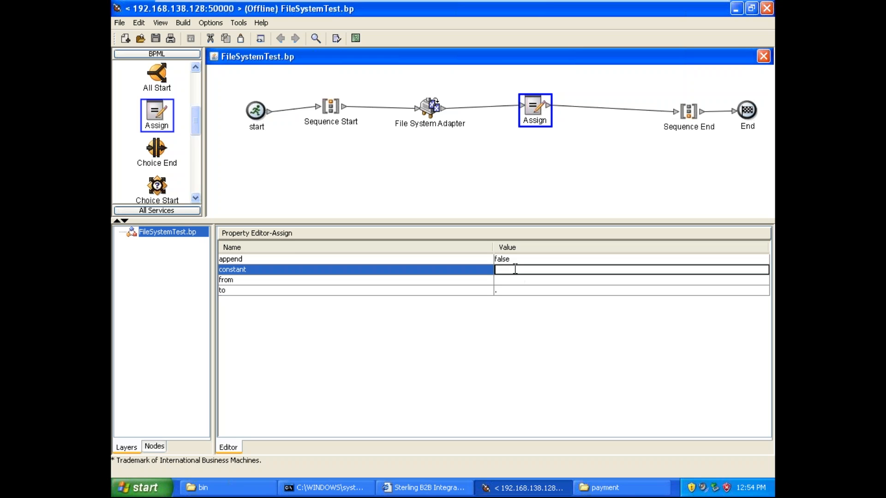
click(309, 279)
click(284, 269)
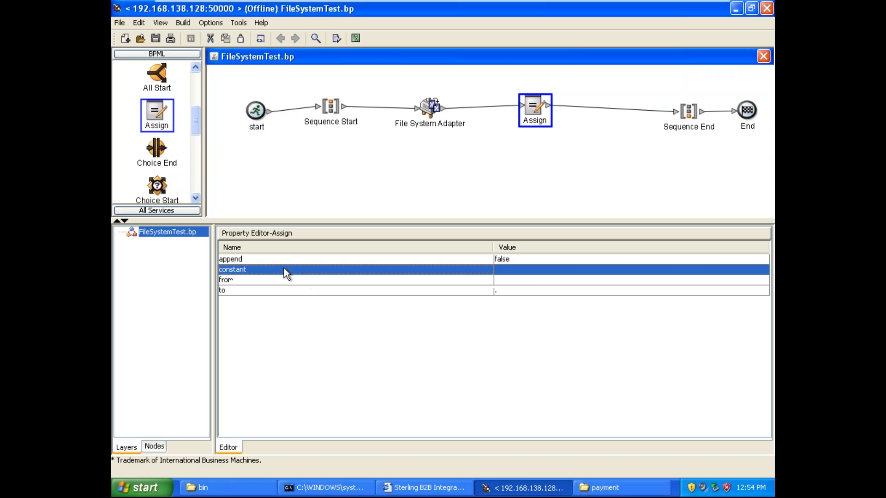
click(533, 269)
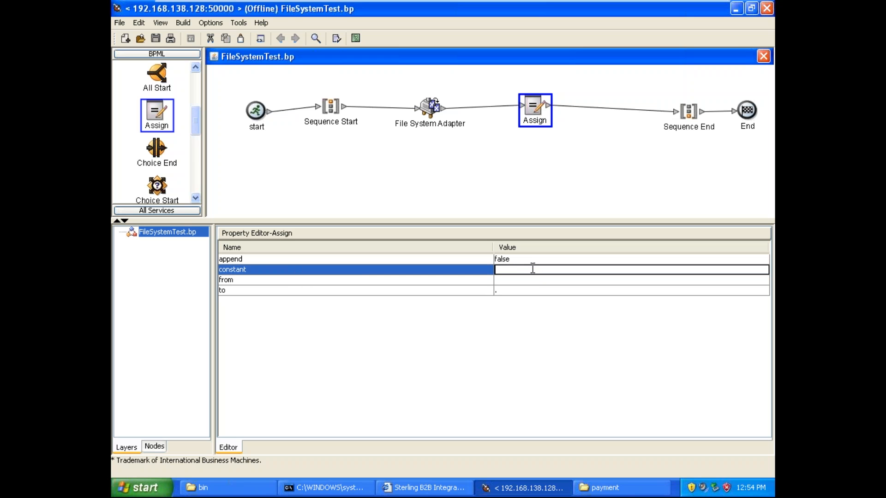
click(507, 279)
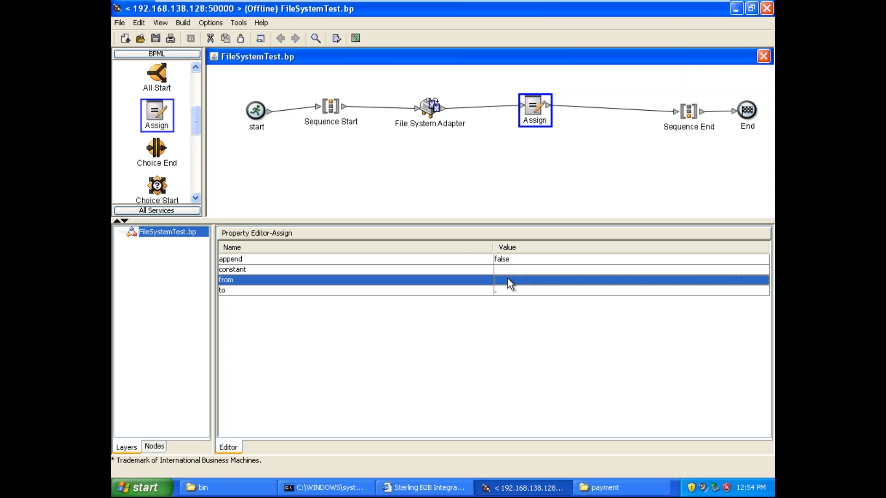
click(507, 280)
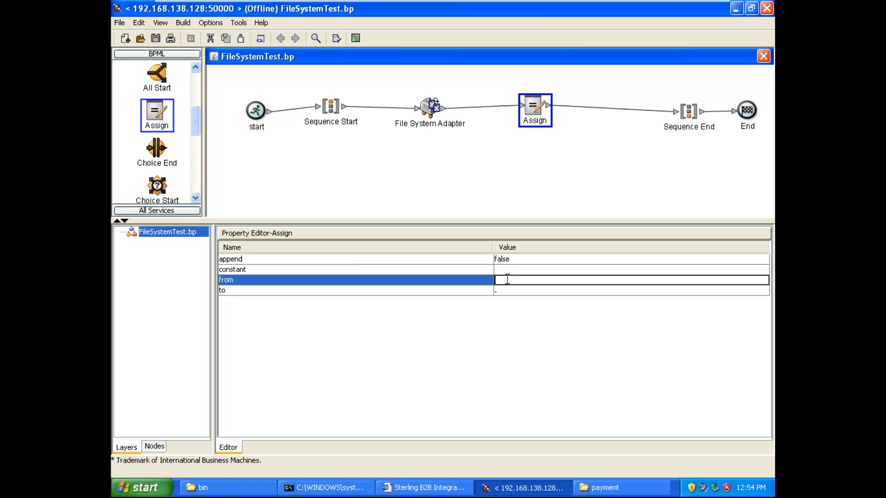
click(290, 269)
click(284, 282)
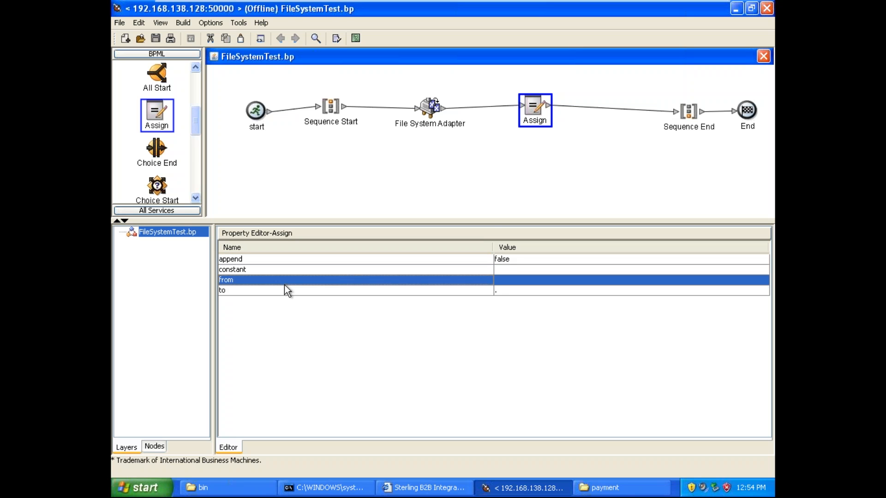
Step: Set the Assign activity's "from" property to DocToDOM(PrimaryDocument)
click(508, 280)
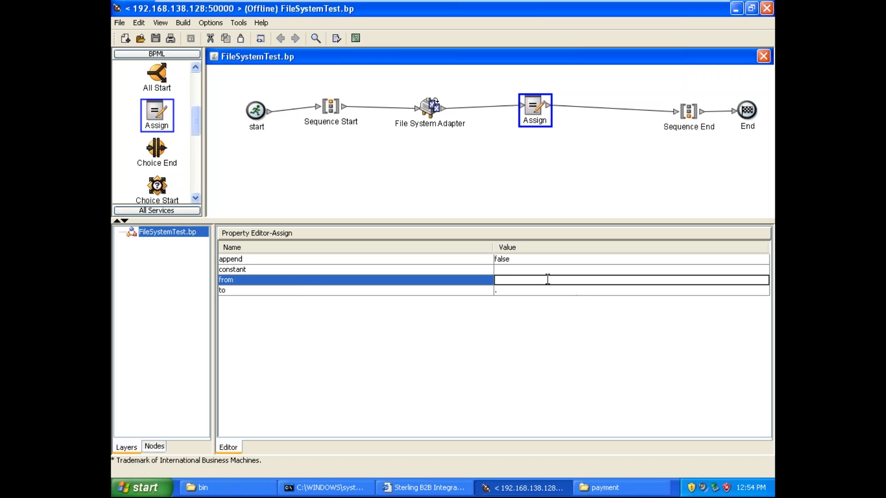
text(DocT)
text(oDOM)
text(())
text(Primar)
text(y)
text(Do)
text(cument)
click(582, 168)
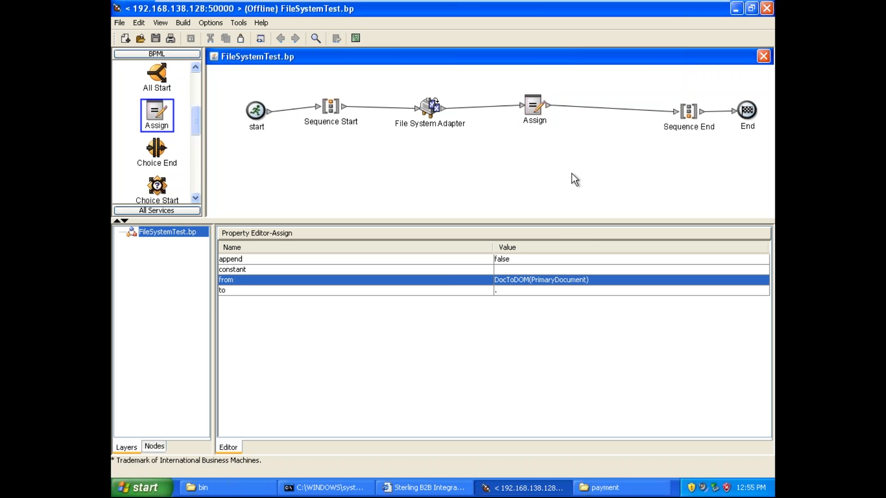
Step: Save the FileSystemTest business process with validation on save
click(124, 23)
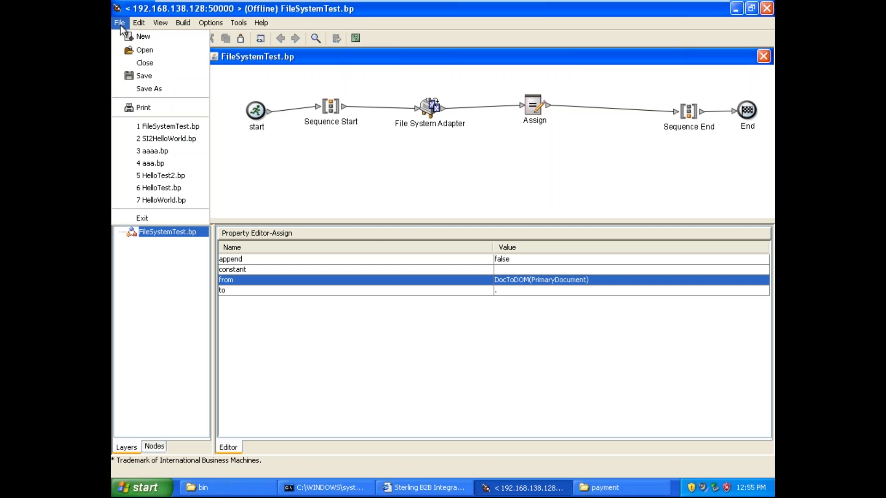
click(156, 79)
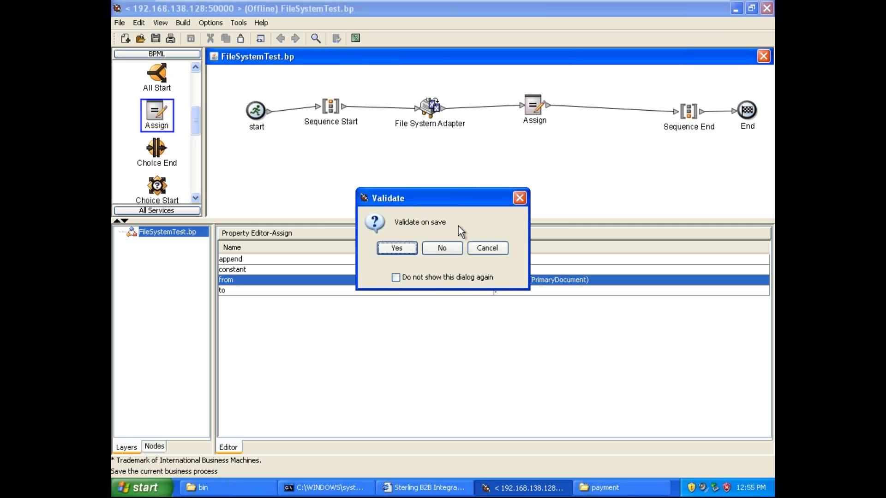
click(396, 249)
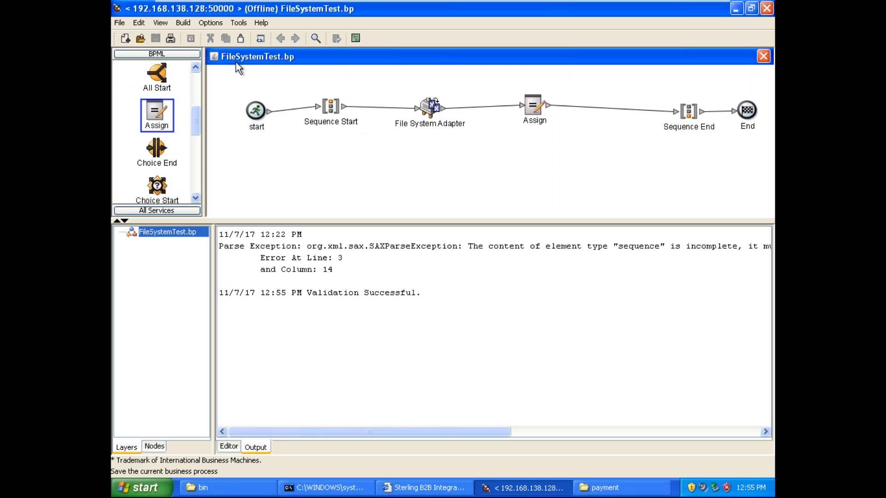
Step: Review the BPML source of FileSystemTest and return to the graph view
click(162, 24)
click(178, 35)
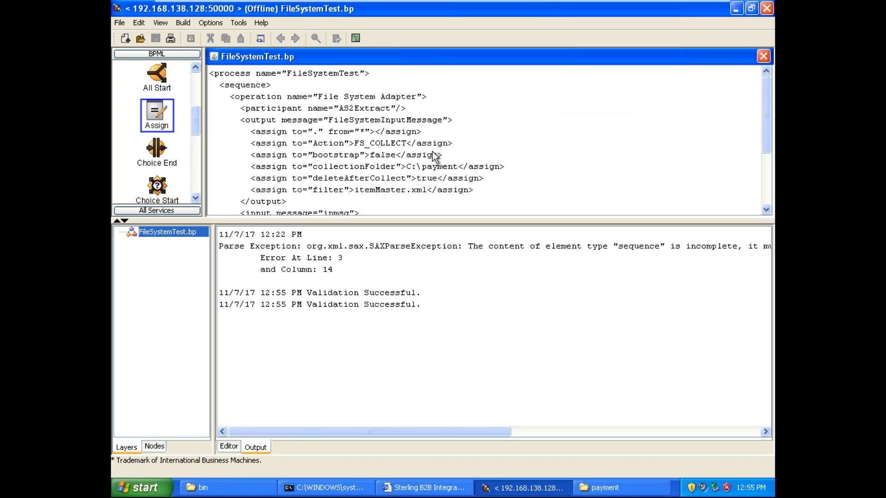
click(159, 22)
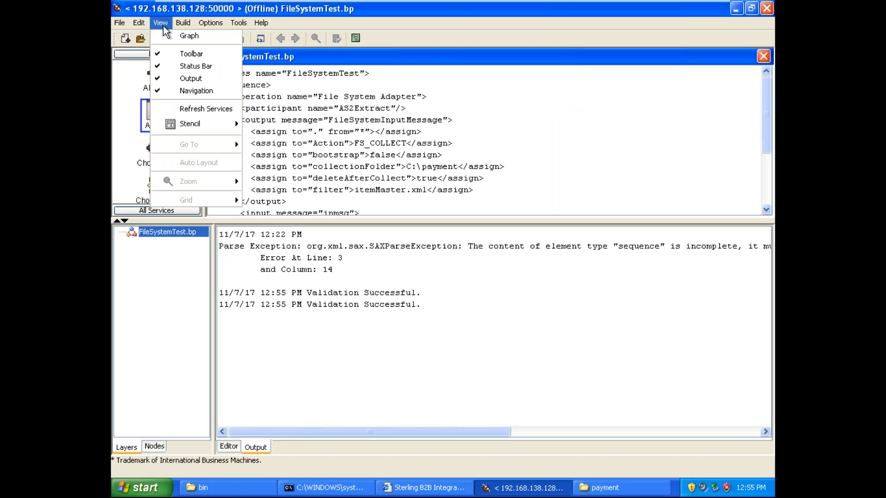
click(172, 35)
Step: Open the File System Adapter's settings, enlarge the editor area and locate the deleteAfterCollect parameter
click(430, 109)
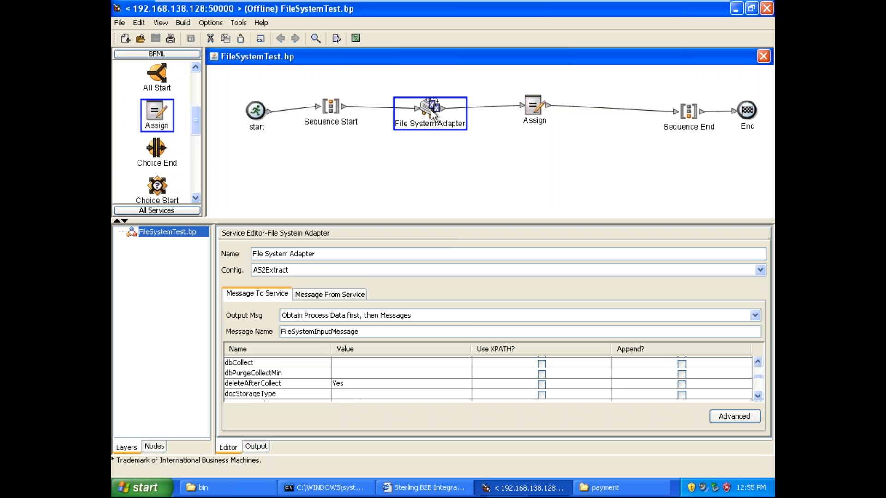
drag(456, 221, 460, 170)
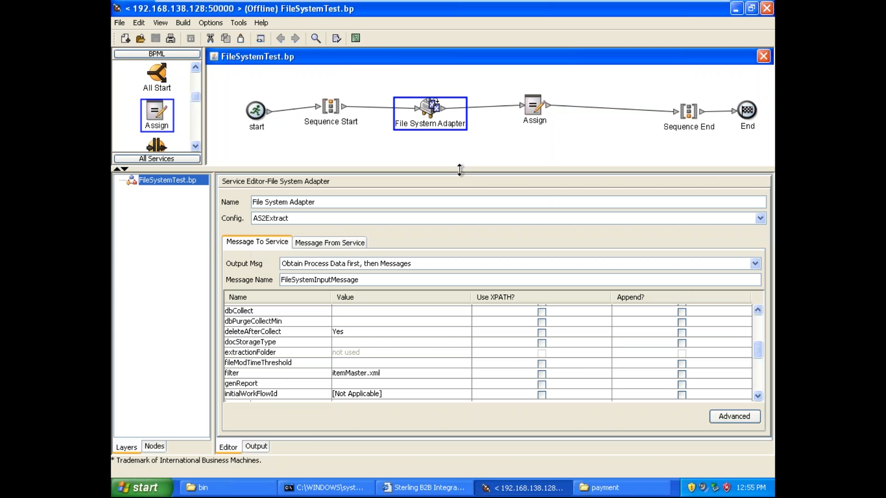
drag(756, 351, 342, 391)
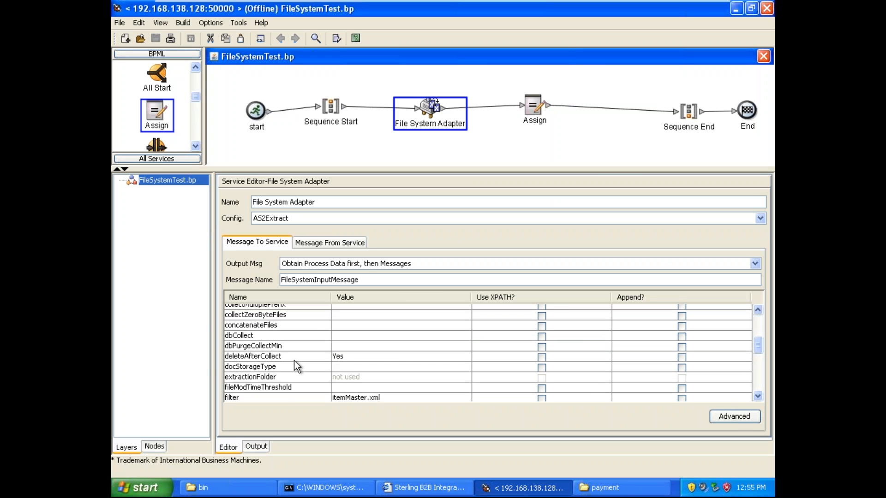
click(290, 357)
click(395, 358)
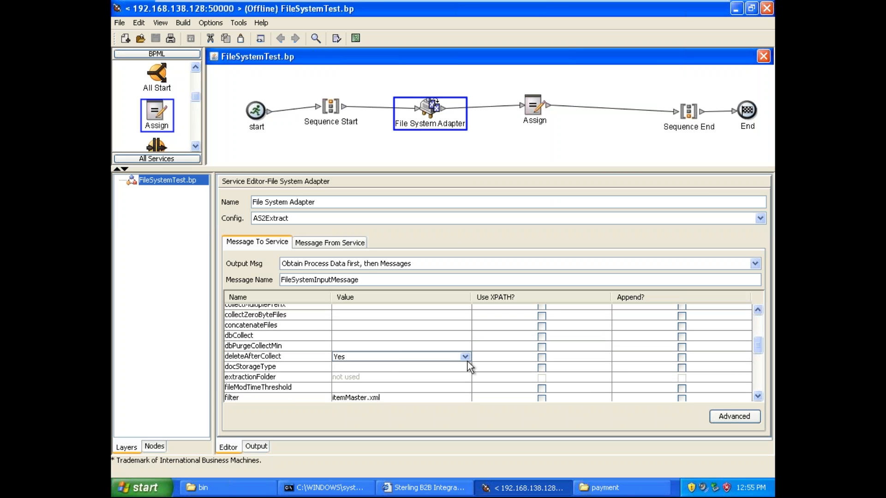
Step: Check the itemMaster.xml file in the C:\payment folder and return to the process editor
click(618, 488)
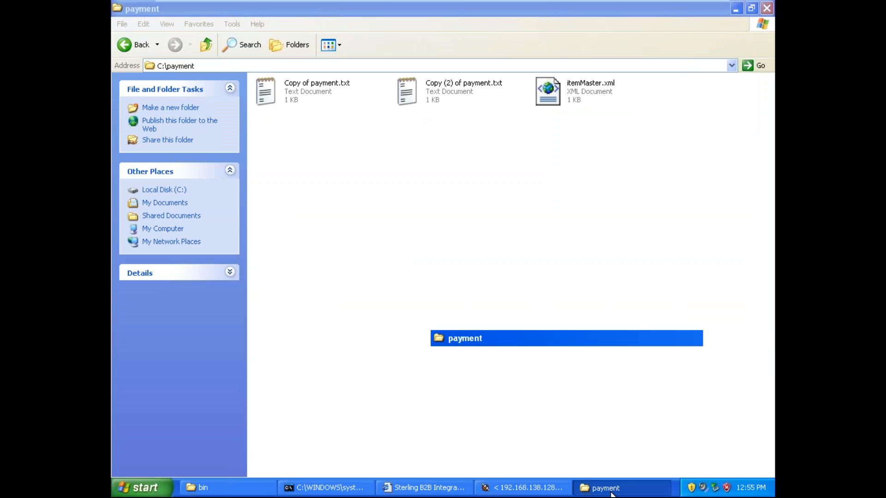
click(612, 489)
click(609, 490)
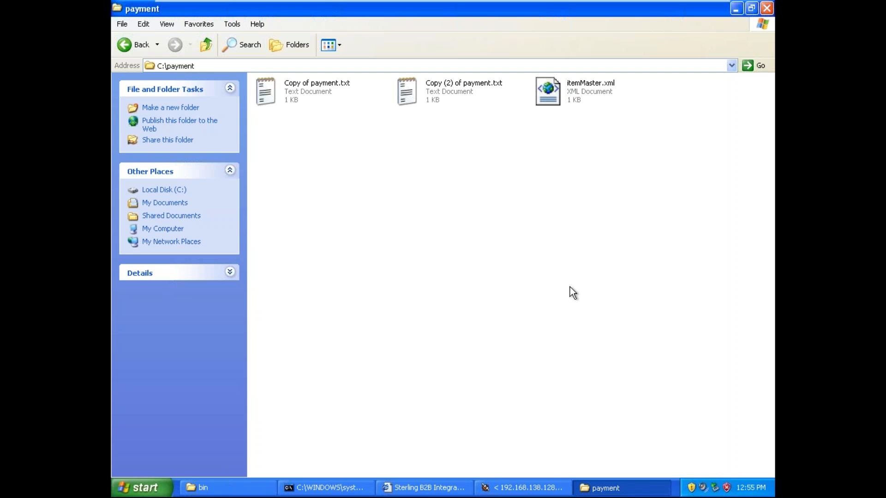
click(586, 86)
click(593, 156)
click(583, 95)
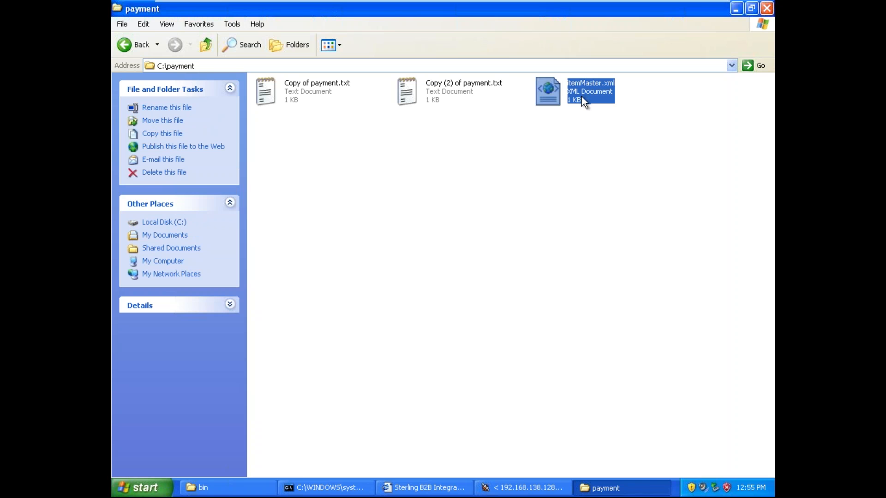
click(635, 492)
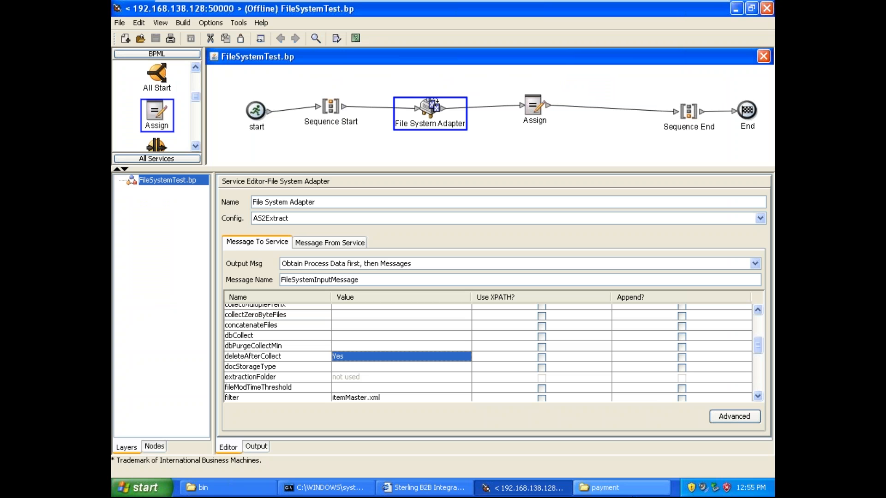
Step: Set the File System Adapter's deleteAfterCollect parameter to No
click(464, 357)
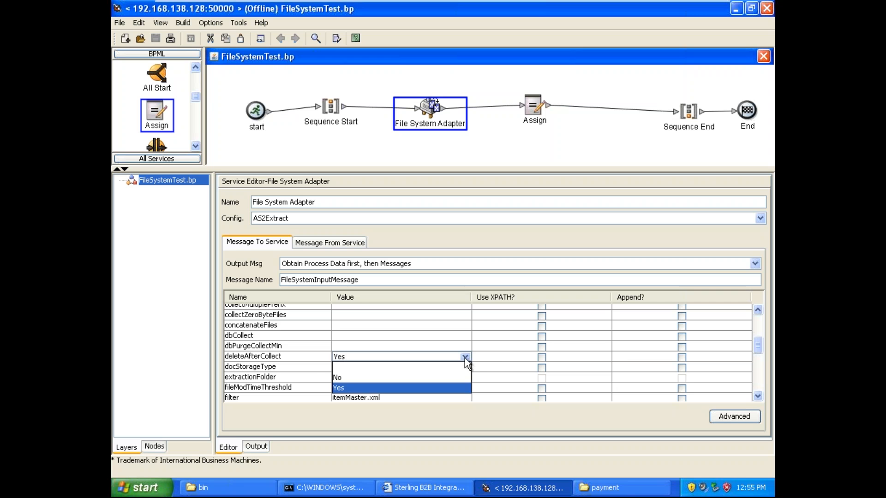
click(421, 378)
click(255, 356)
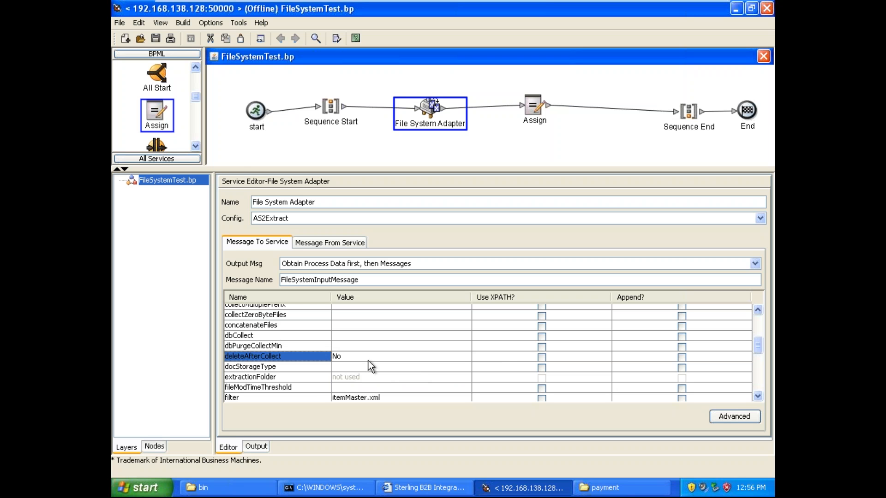
Step: Display the BPML source of FileSystemTest and copy all of it
click(351, 132)
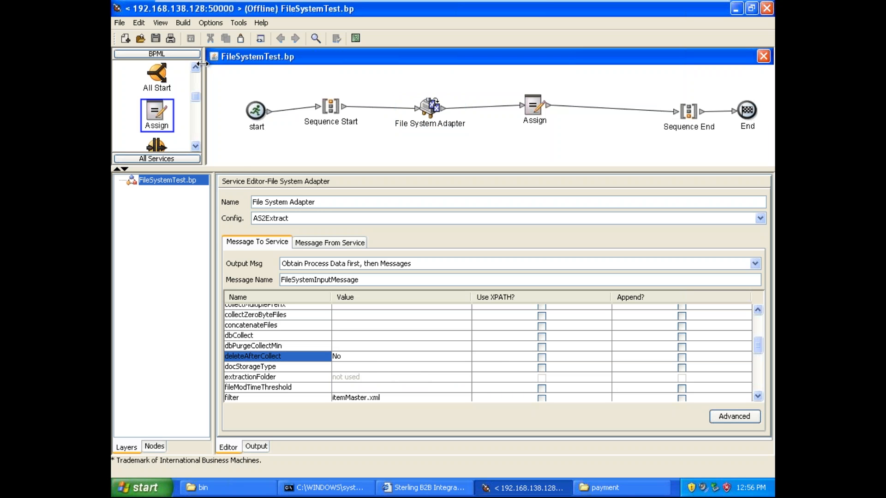
click(165, 25)
click(173, 33)
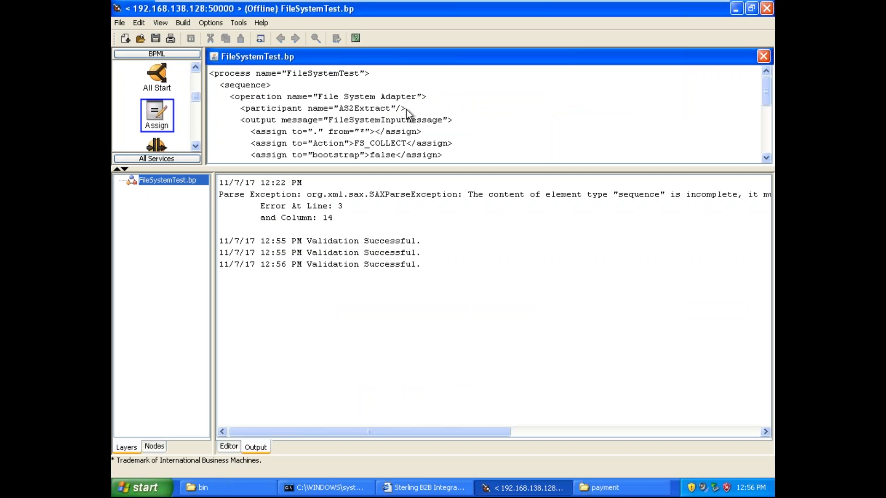
key(ctrl+a)
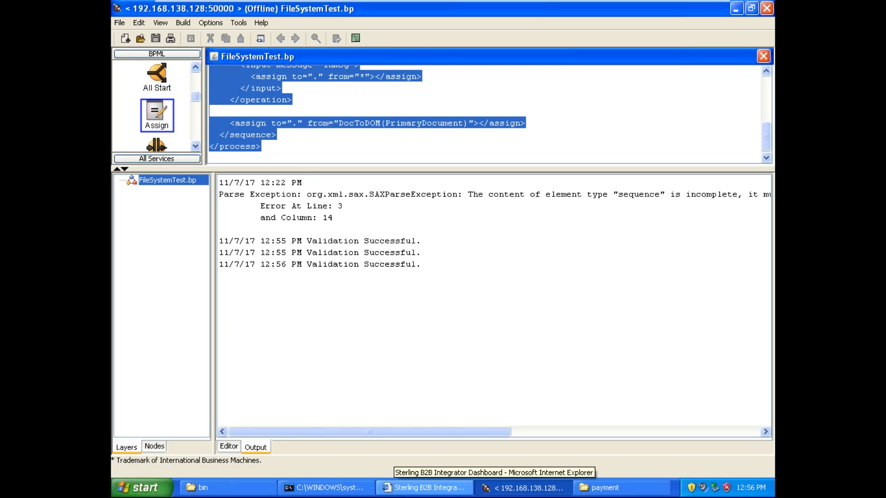
Step: Switch to the Sterling B2B Integrator dashboard, open the 3333 version of FileSystemTest for editing and replace its BPML with the copied source
click(416, 488)
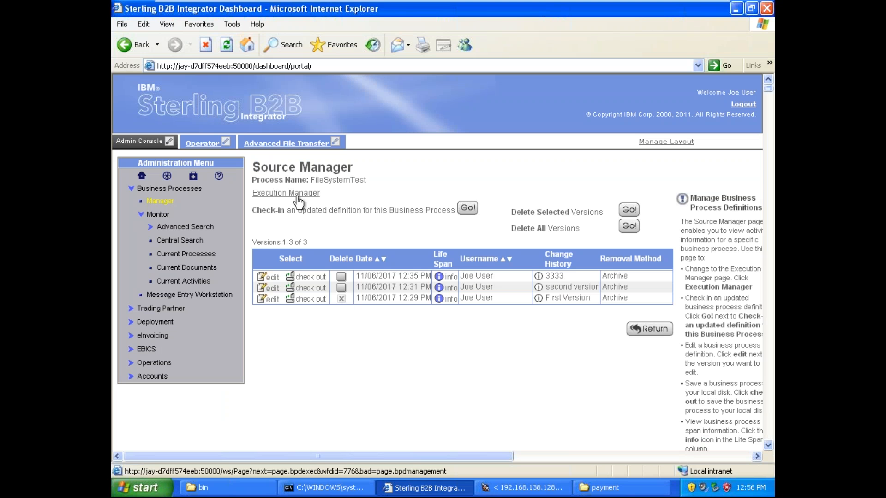
click(273, 278)
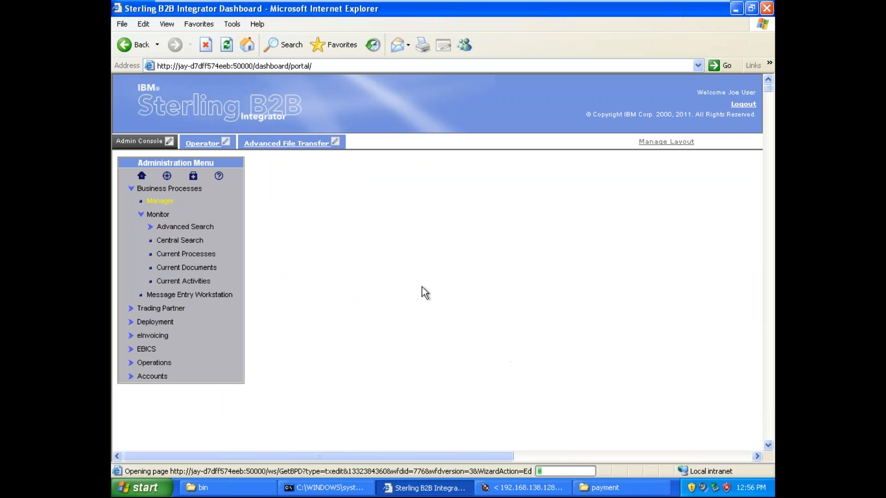
click(454, 315)
key(ctrl+a)
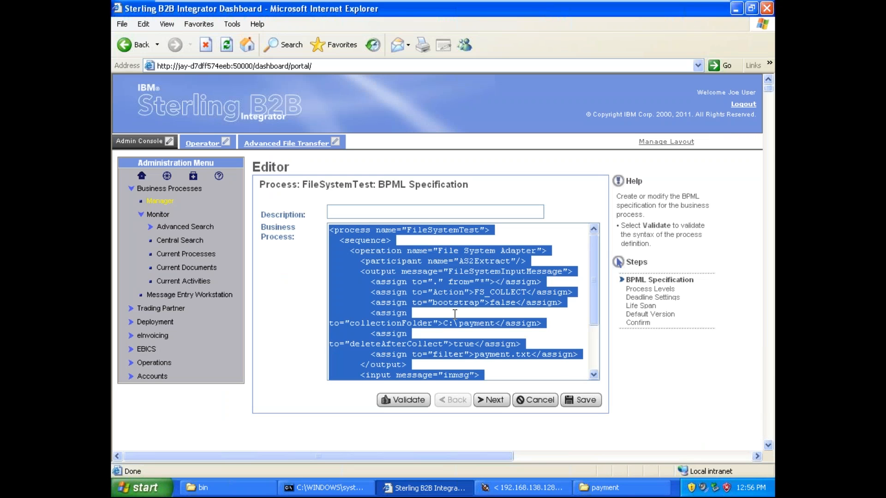
key(Delete)
key(ctrl+v)
Step: Enter docToDOM as the description of the new process version
click(427, 210)
text(docToDOM)
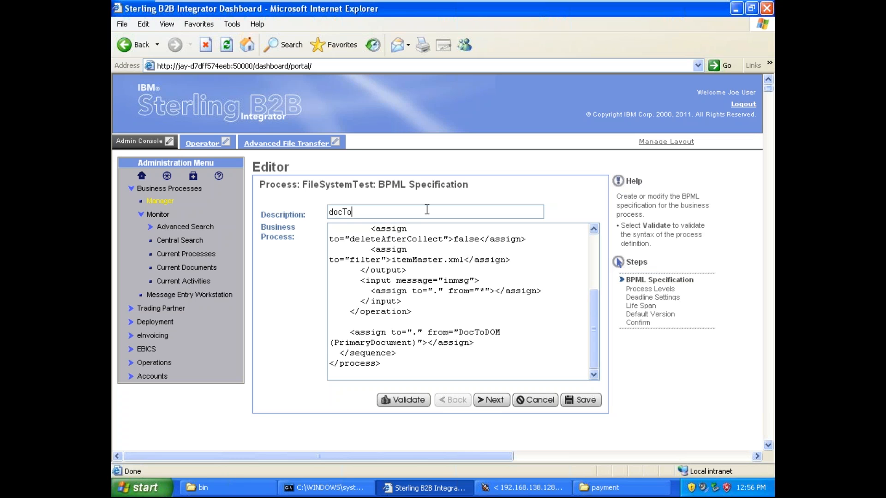
Step: Accept the process level, deadline and life span settings for the new version
click(491, 400)
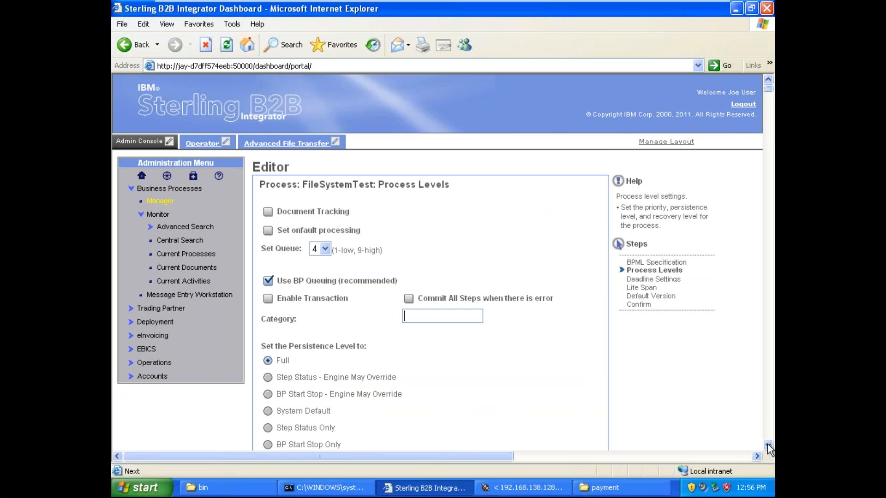
scroll(577, 399, down, 7)
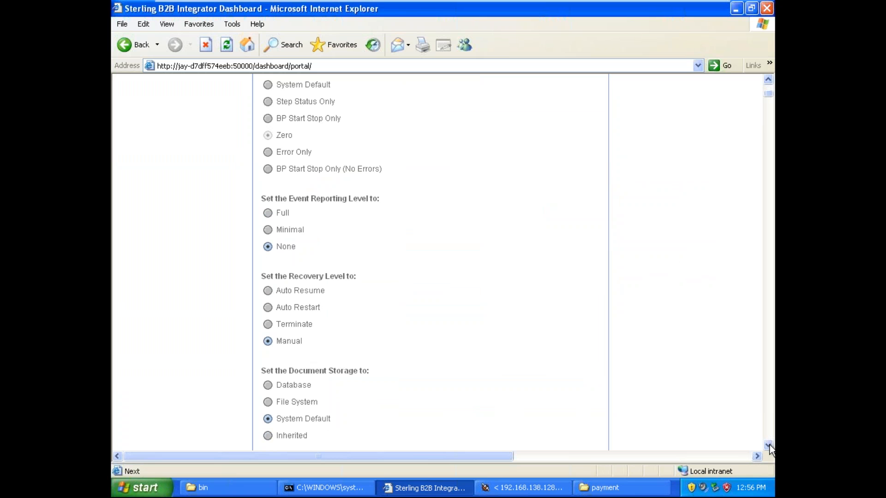
click(768, 445)
click(494, 276)
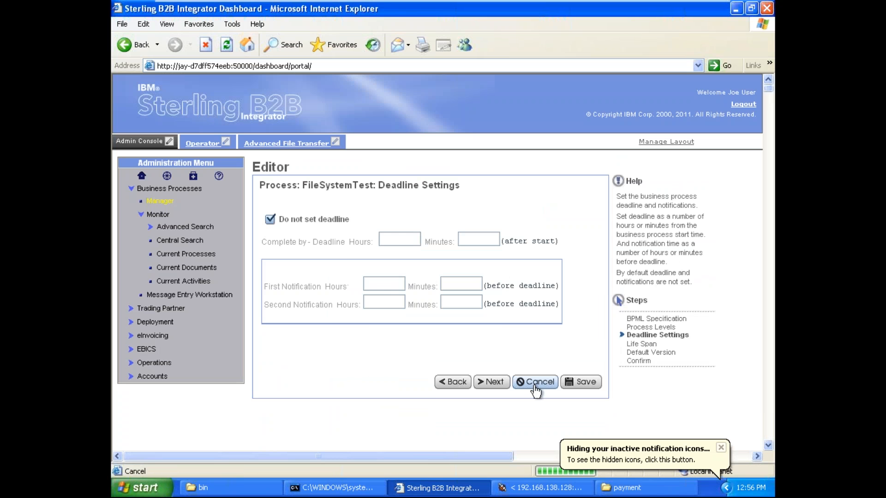
click(494, 383)
click(496, 398)
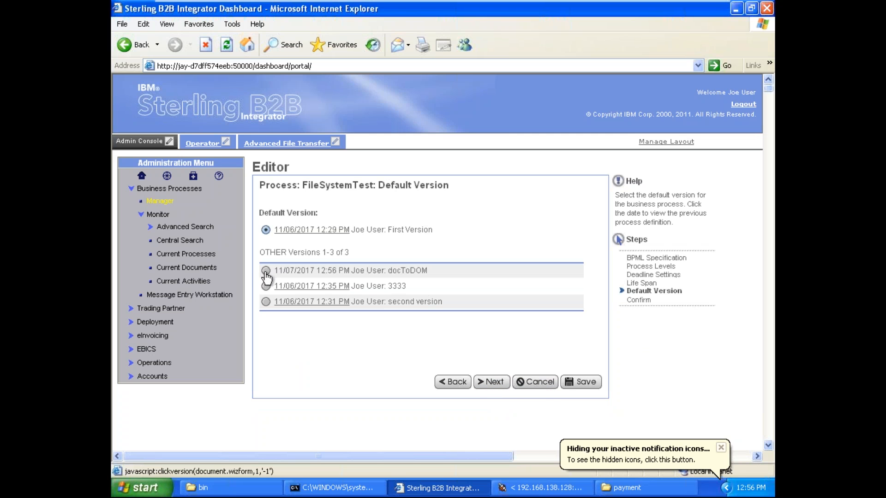
Step: Make the docToDOM version the default, finish the process update and return to the list of versions
click(267, 272)
click(493, 382)
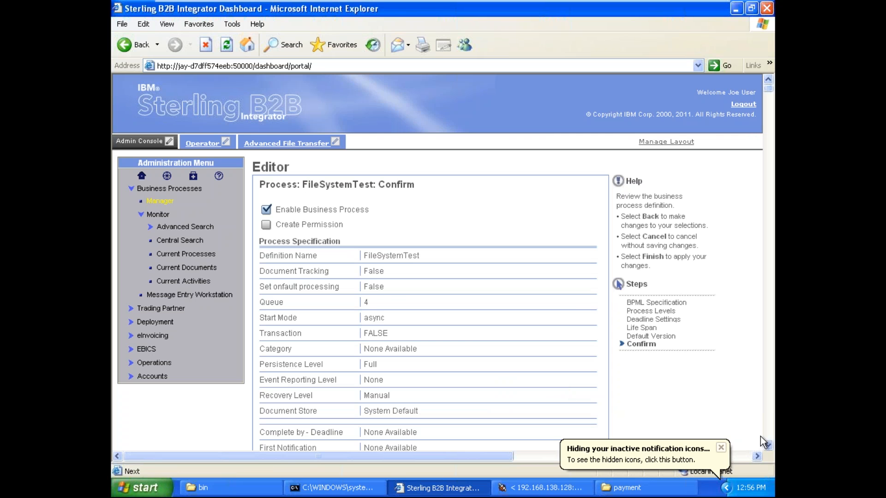
scroll(772, 448, down, 5)
click(591, 276)
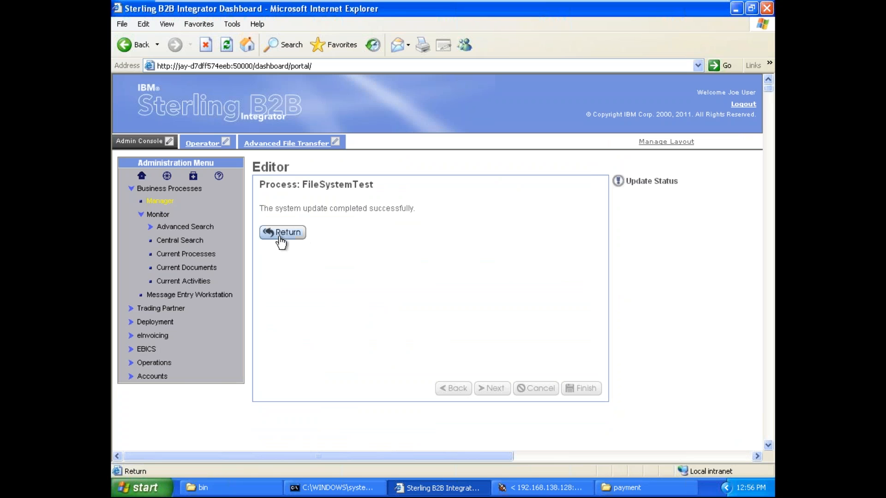
click(281, 233)
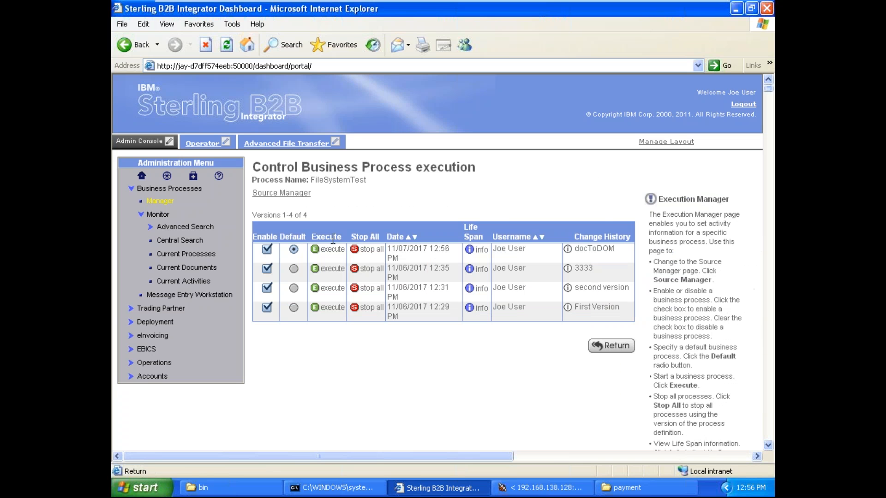
Step: Execute the docToDOM version of FileSystemTest without input data and maximize the execution window
click(333, 251)
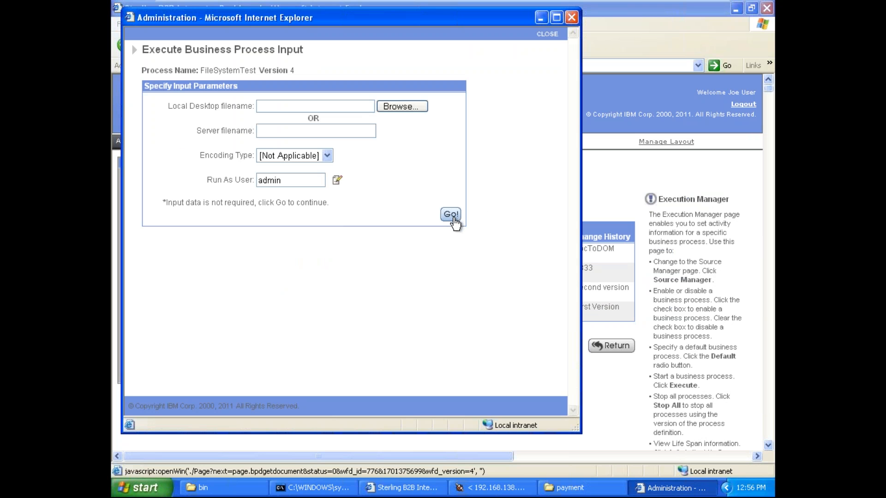
click(451, 215)
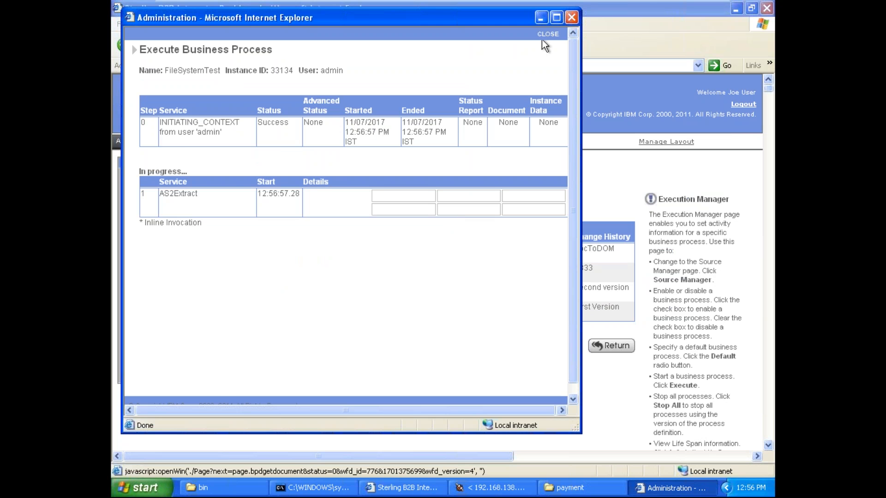
click(557, 17)
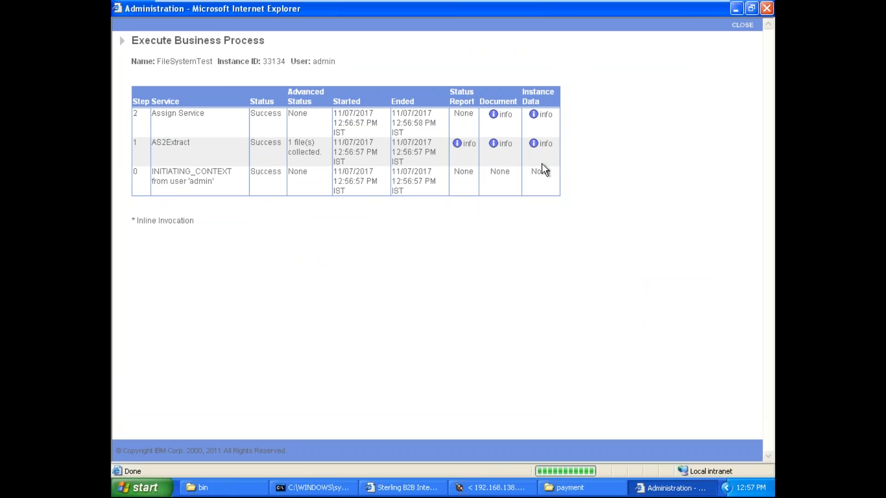
Step: Open the AS2Extract step's instance data in a maximized window to examine its process data
double_click(169, 144)
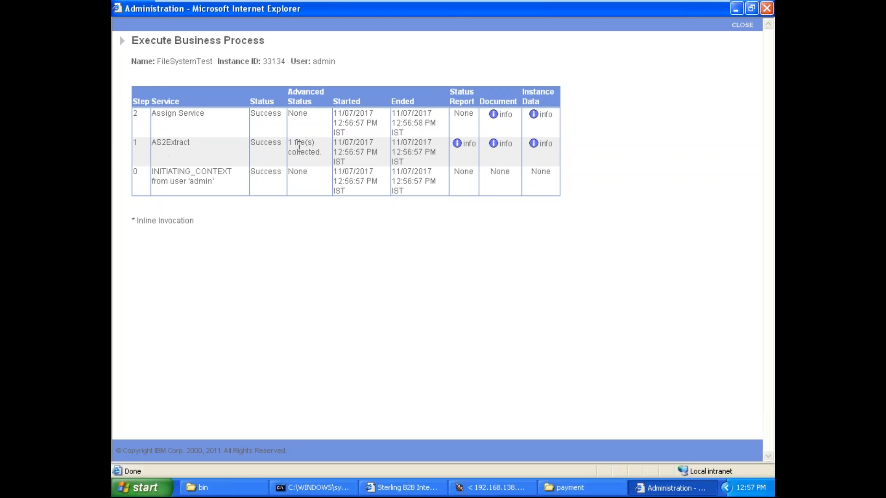
click(547, 148)
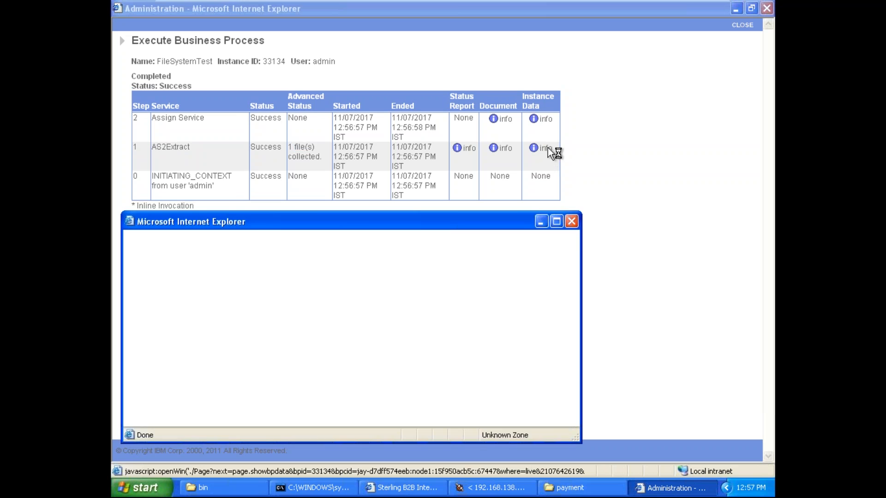
click(557, 222)
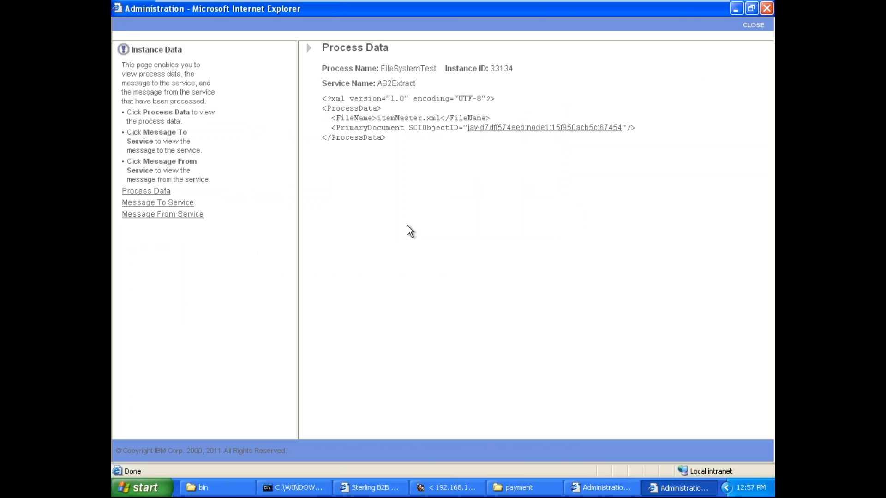
Step: Move the AS2Extract process data window aside to check its step in the execution list, and maximize the window again
double_click(347, 118)
click(750, 9)
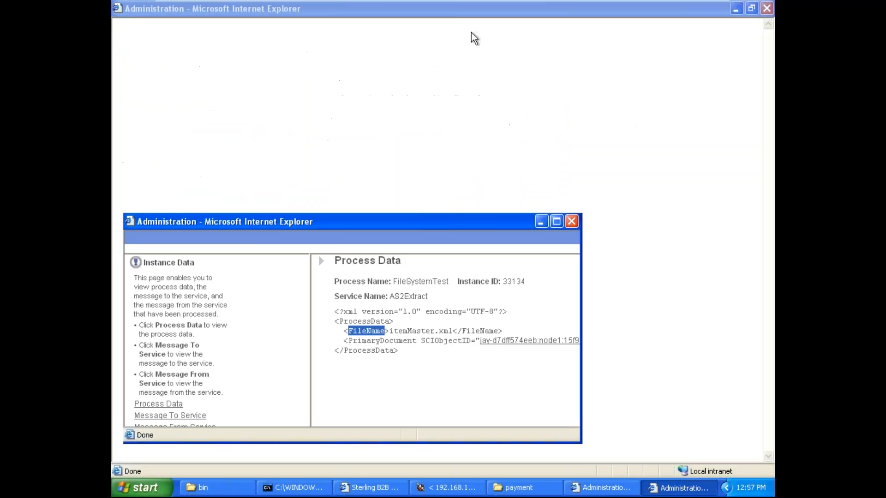
drag(422, 220, 480, 215)
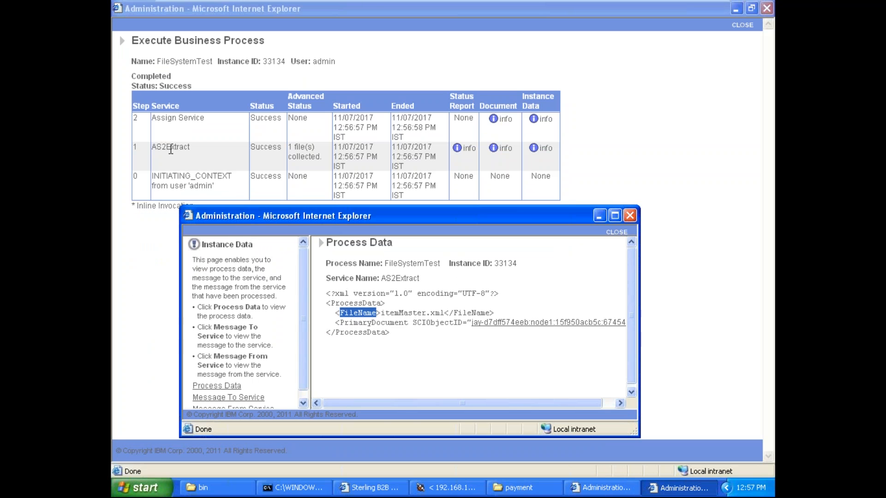
click(614, 216)
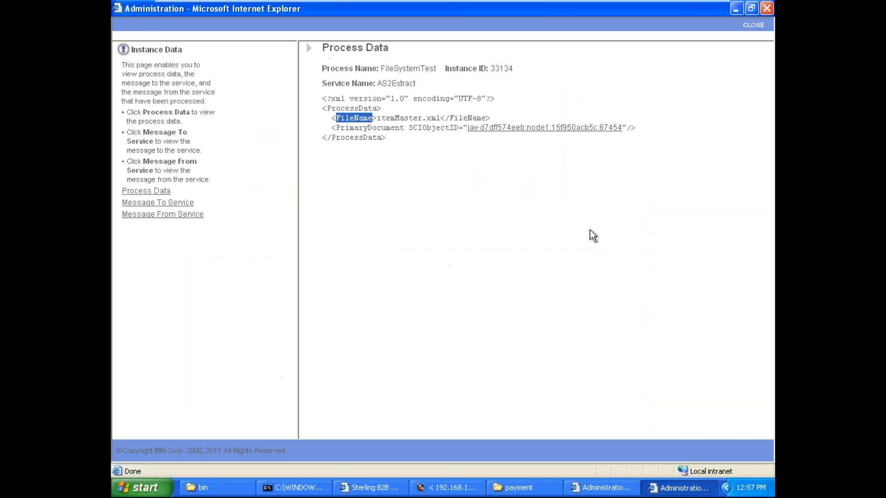
Step: Examine the whole ProcessData block of the AS2Extract step, including its FileName and PrimaryDocument elements
click(383, 119)
drag(323, 108, 392, 141)
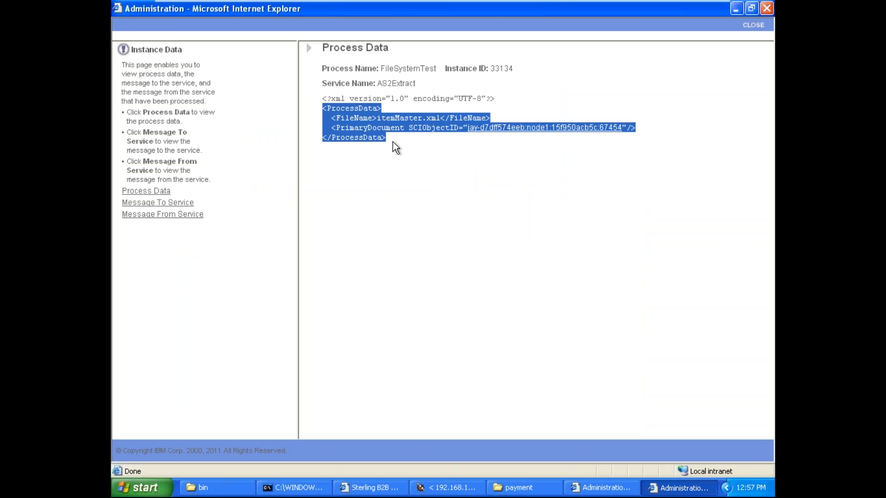
click(392, 141)
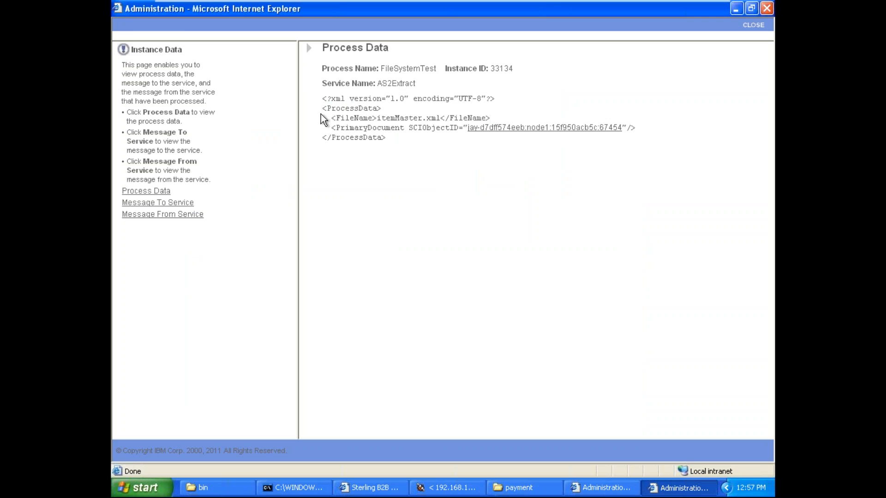
drag(322, 112, 389, 141)
click(389, 142)
drag(330, 118, 512, 118)
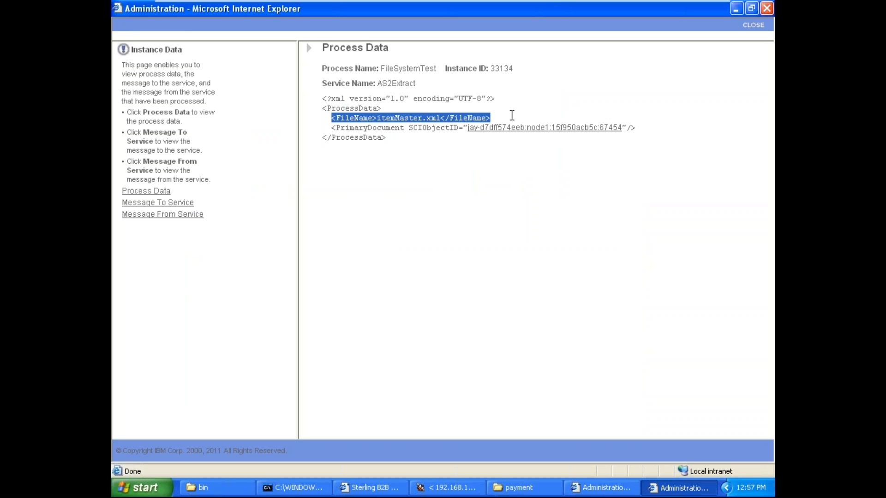
click(512, 119)
drag(331, 128, 658, 128)
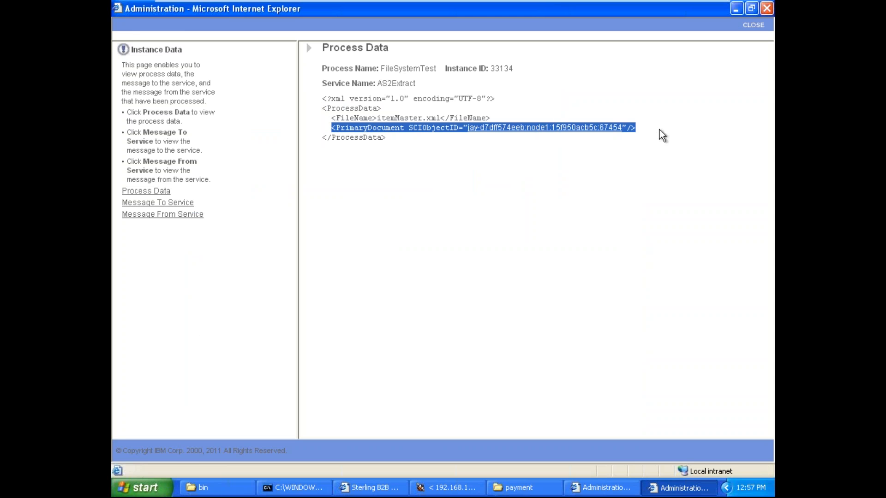
click(660, 130)
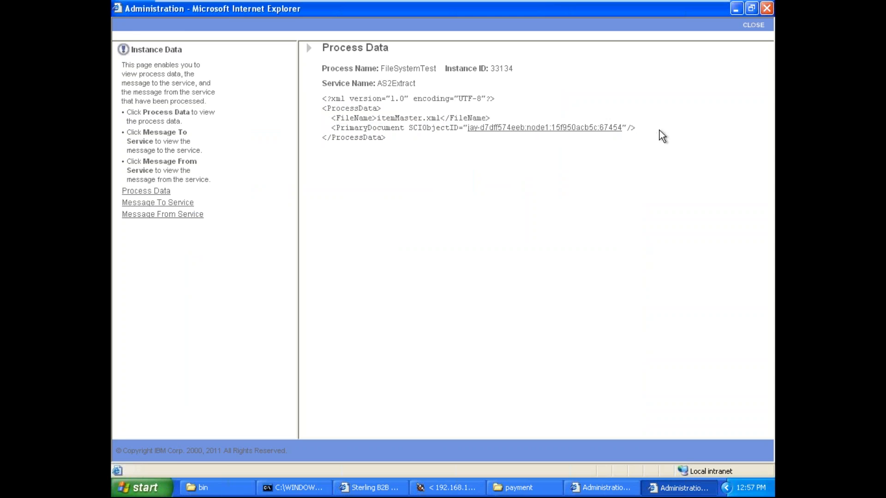
Step: Highlight the PrimaryDocument element name in the AS2Extract process data to point out the document reference
double_click(381, 128)
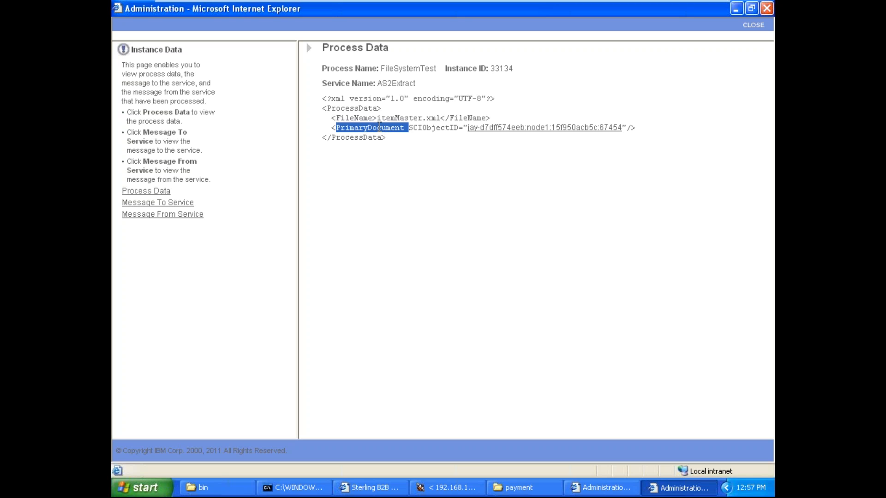
click(379, 127)
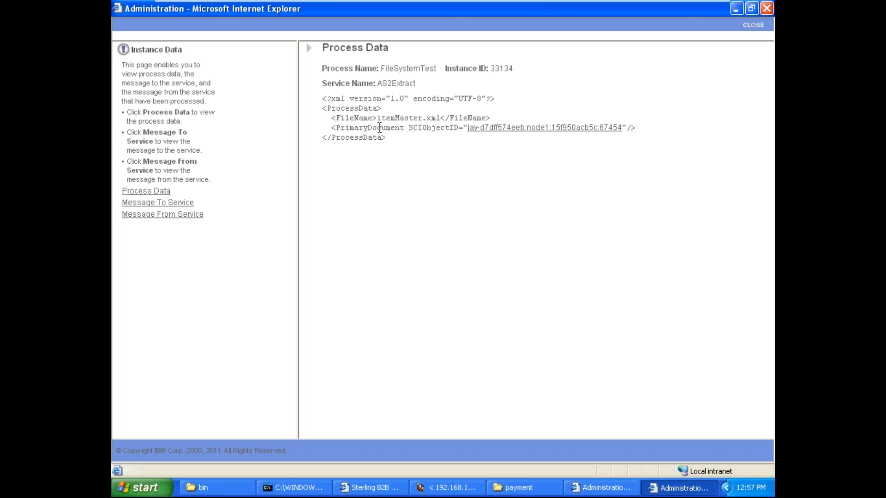
double_click(386, 127)
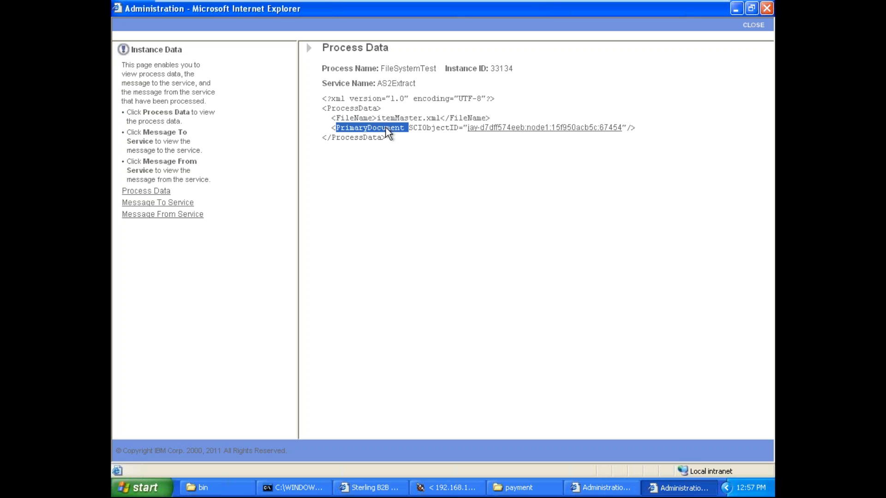
click(386, 132)
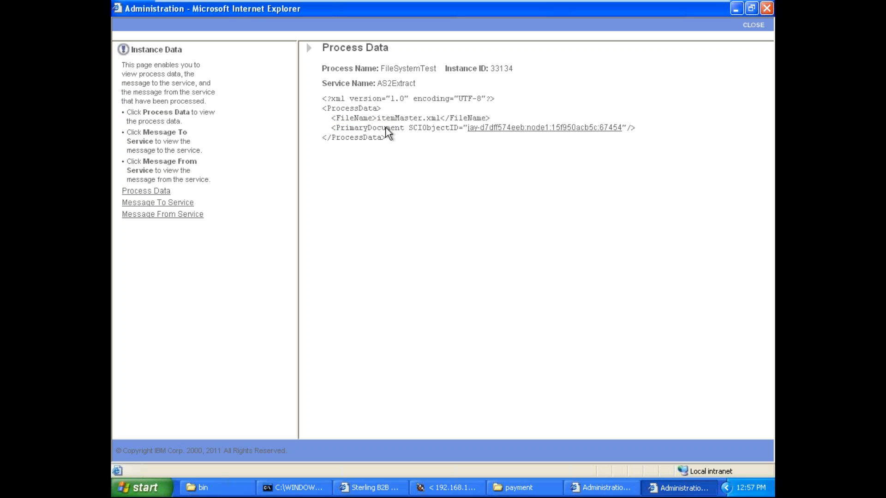
double_click(386, 128)
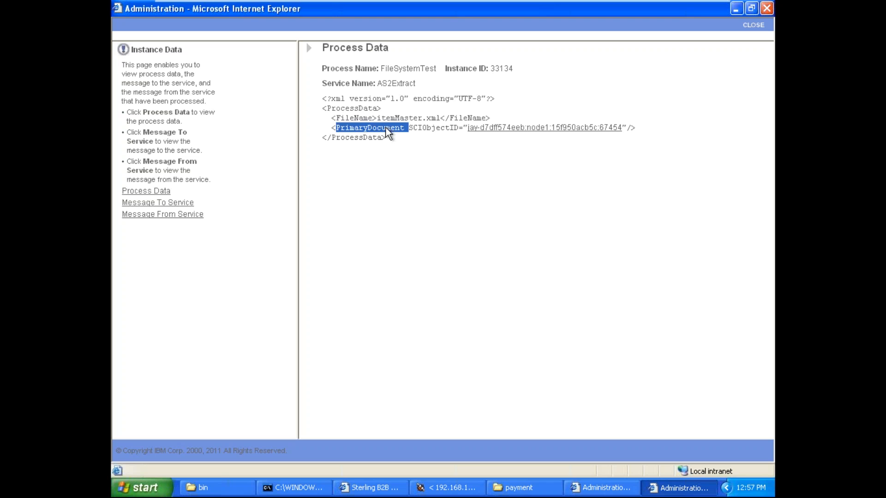
click(387, 128)
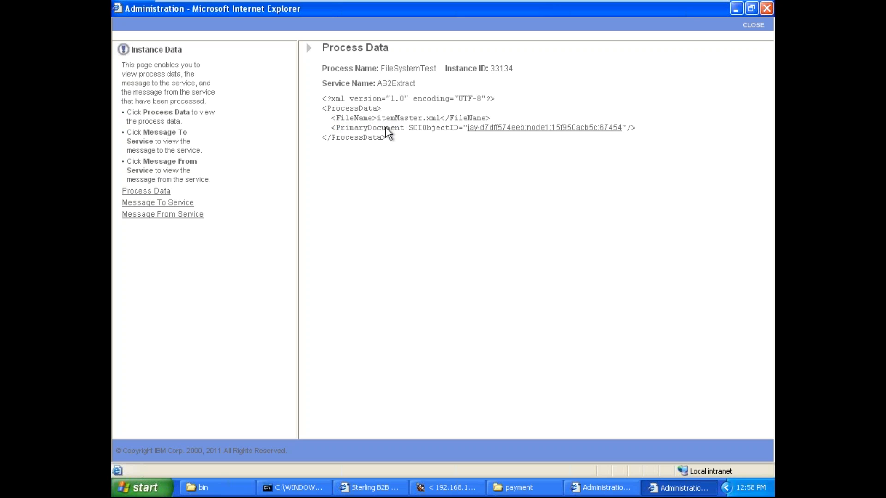
Step: Close the AS2Extract instance data and open the Assign Service step's instance data in a maximized window
click(754, 28)
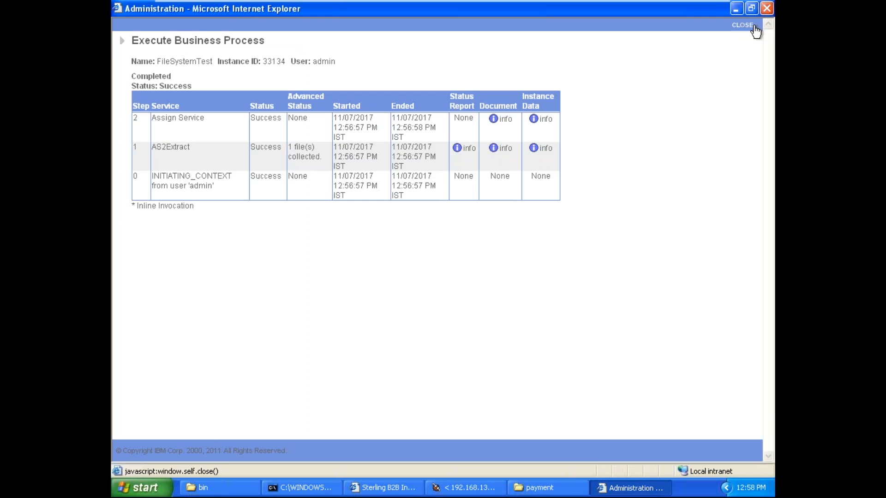
click(547, 121)
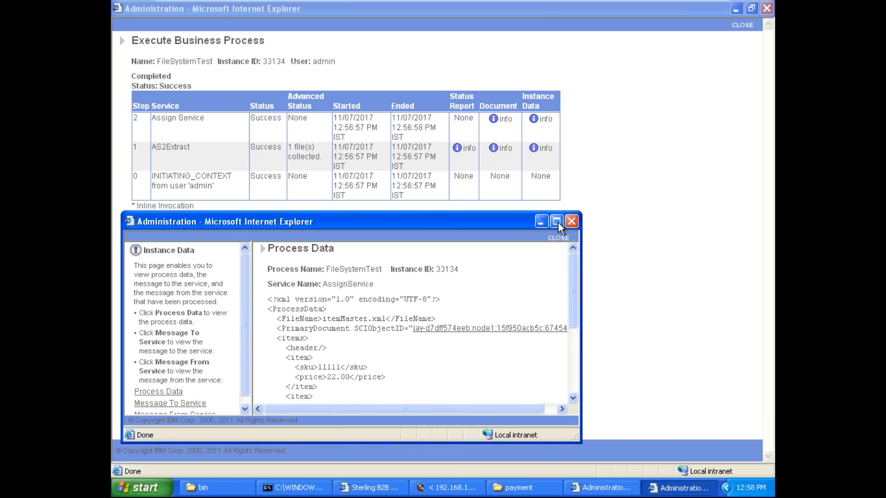
click(557, 222)
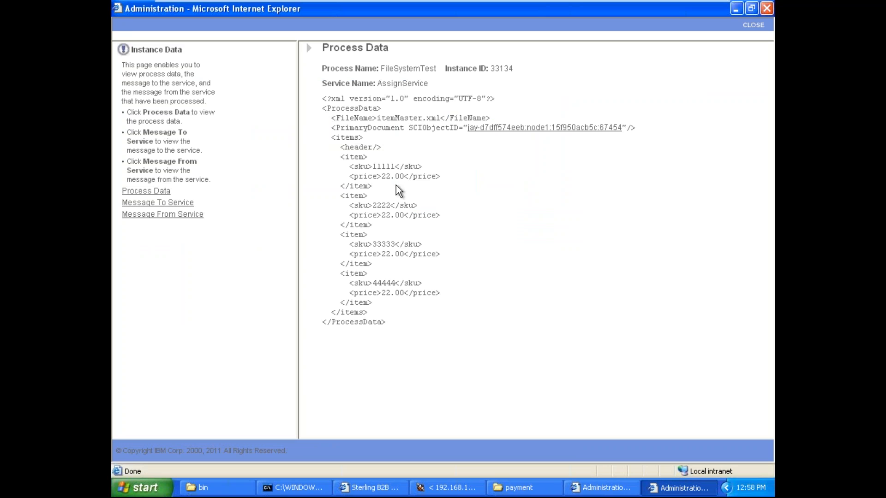
Step: Examine the PrimaryDocument element and the complete items block in the Assign Service process data
double_click(347, 128)
click(356, 129)
drag(335, 138, 412, 317)
click(409, 310)
drag(326, 136, 404, 316)
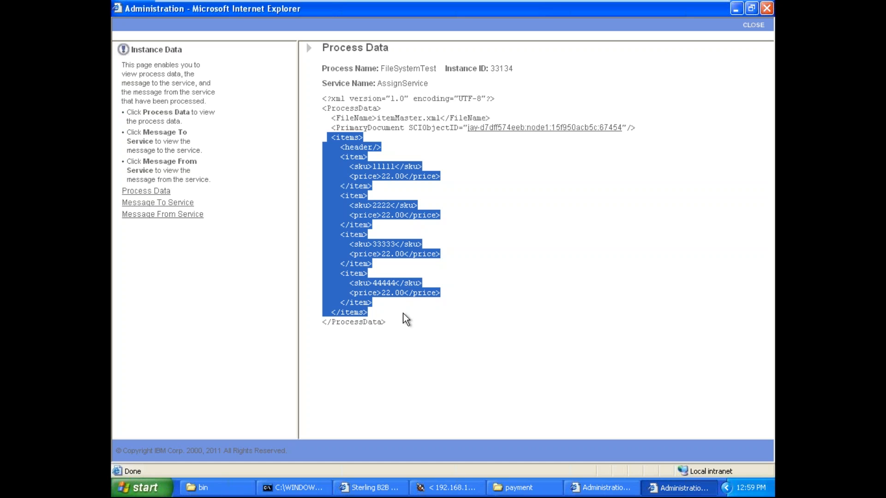
Step: Switch to the C:\payment folder and open itemMaster.xml in a maximized Notepad window
click(426, 317)
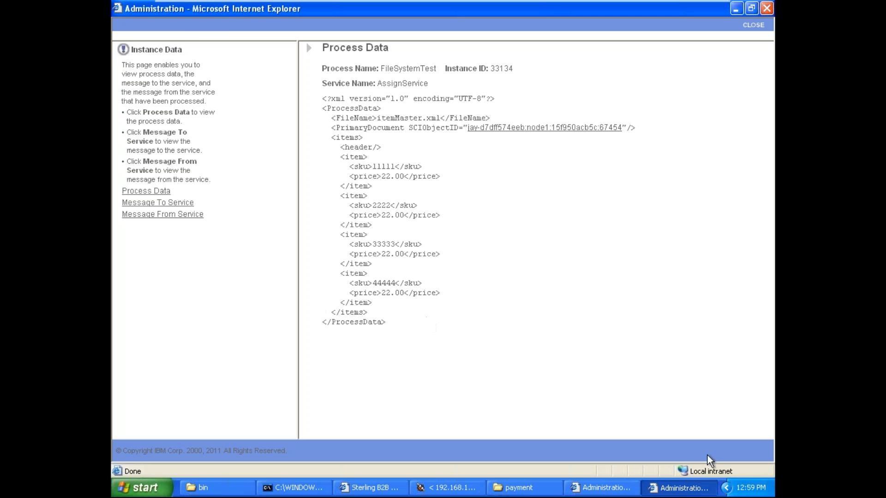
click(678, 488)
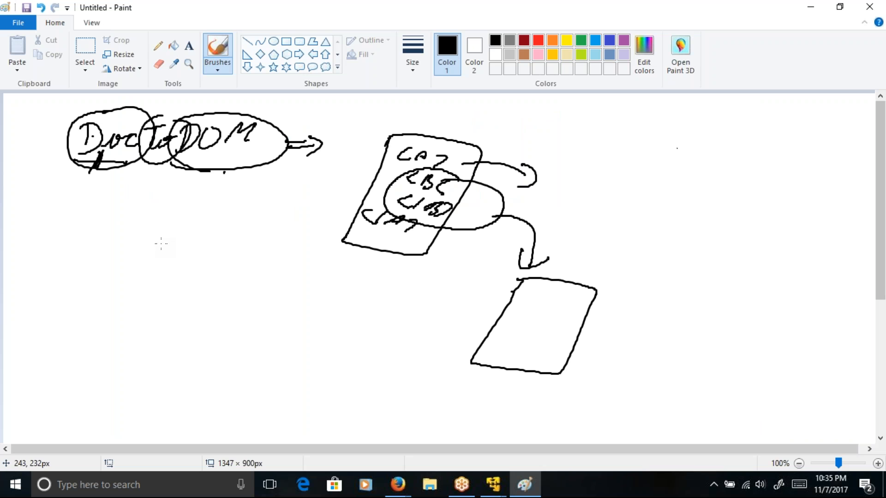
click(493, 484)
click(564, 425)
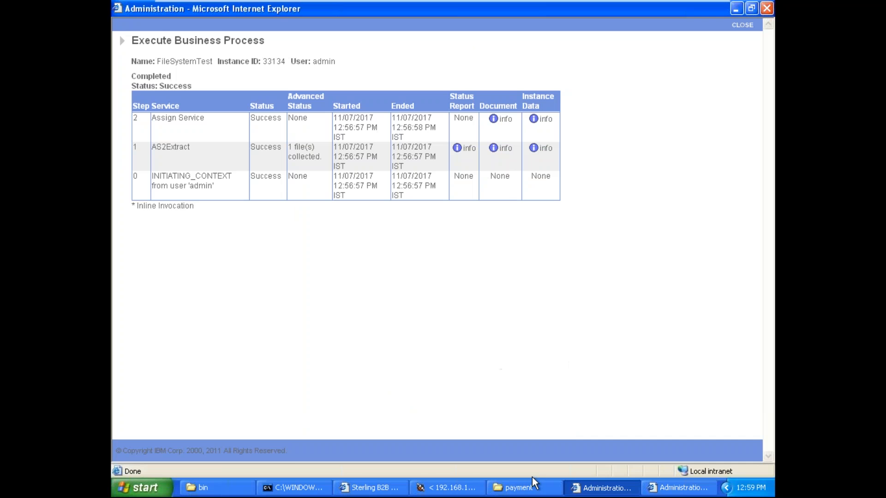
click(601, 488)
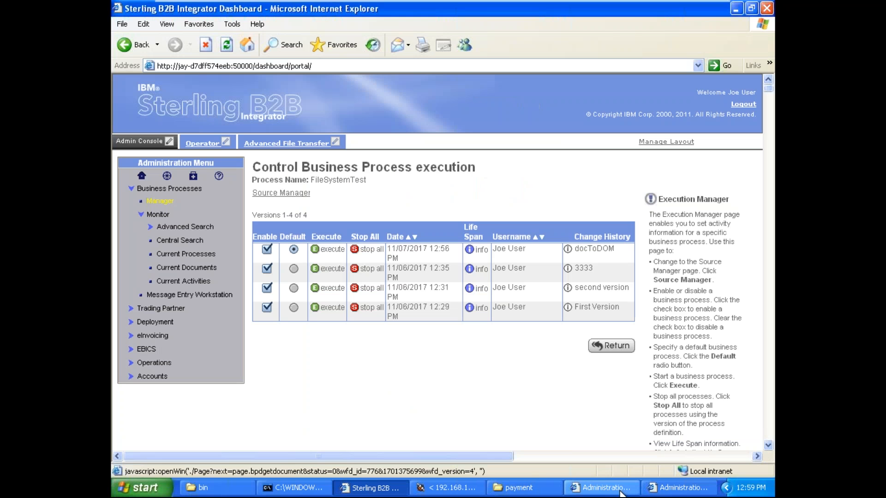
click(446, 487)
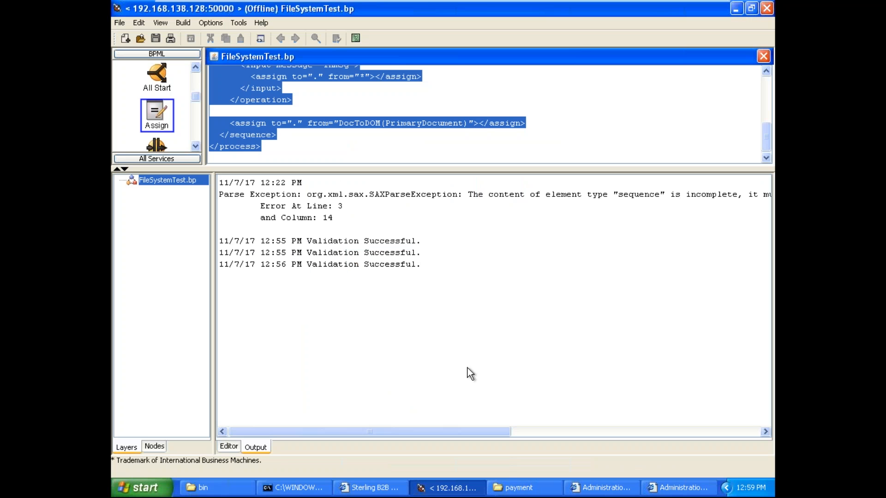
click(450, 488)
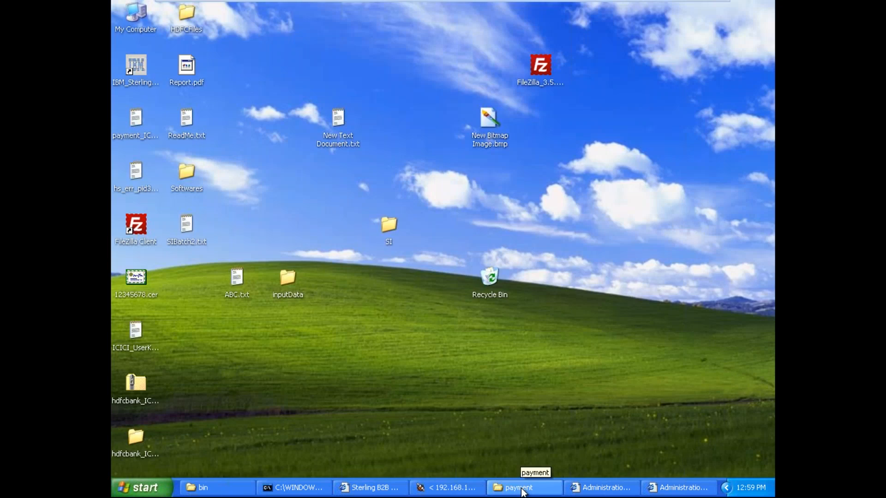
click(521, 488)
right_click(562, 100)
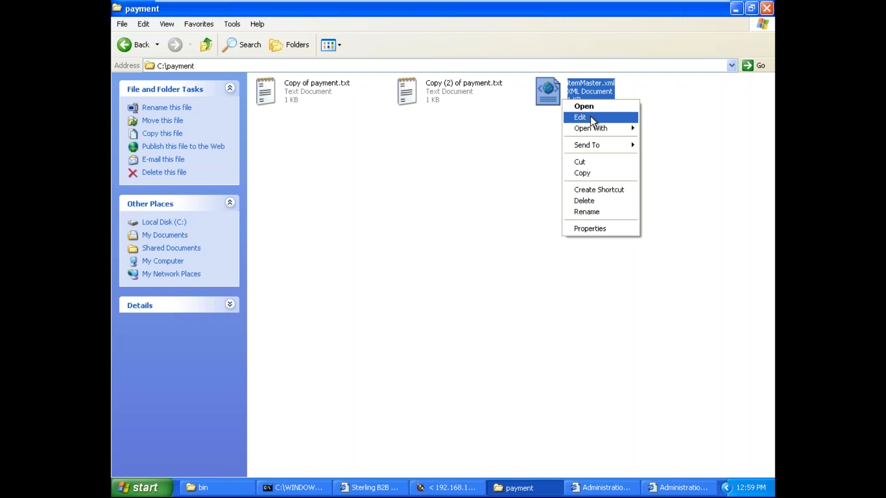
mouse_move(605, 129)
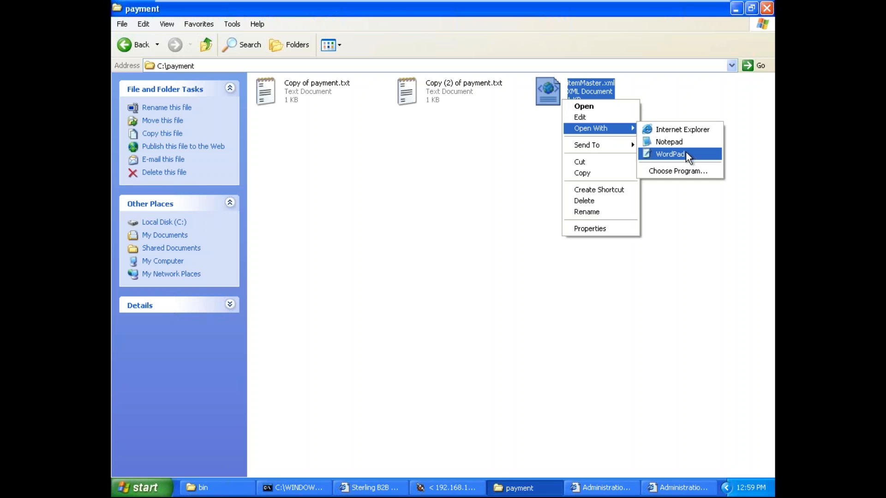
click(682, 142)
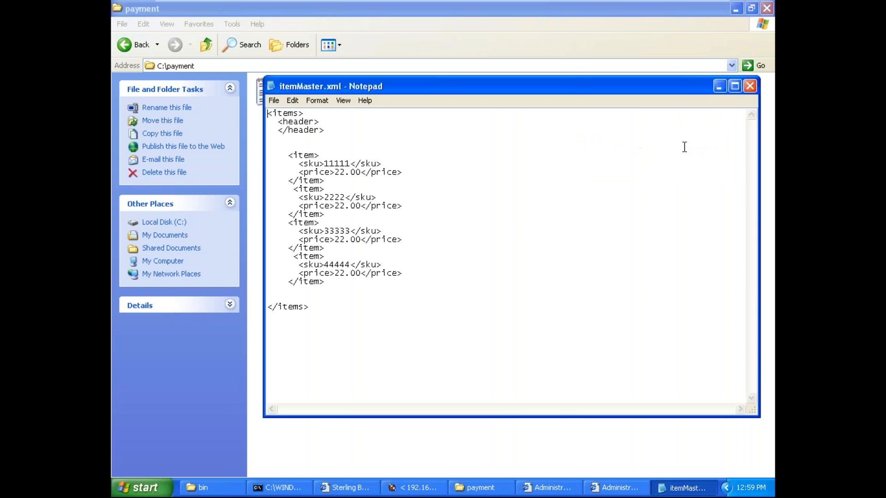
click(739, 83)
Step: Examine the items, header, item, sku and price elements at the start of itemMaster.xml
double_click(123, 36)
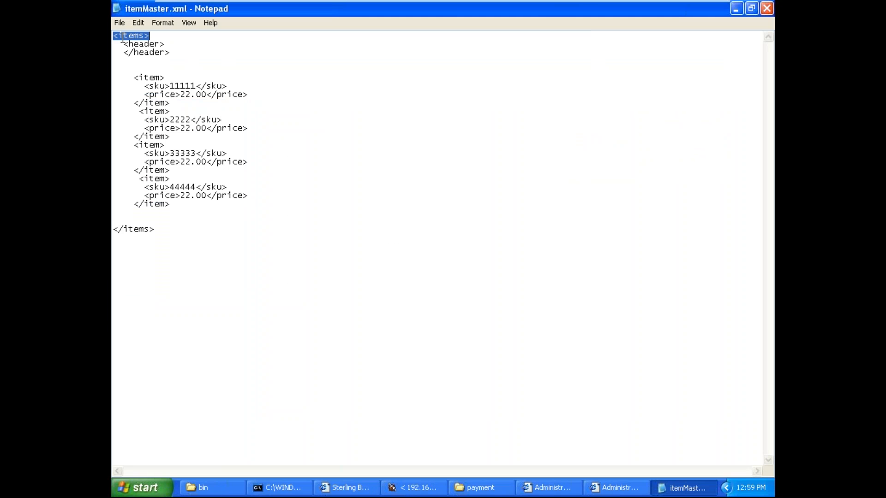
double_click(147, 52)
double_click(151, 77)
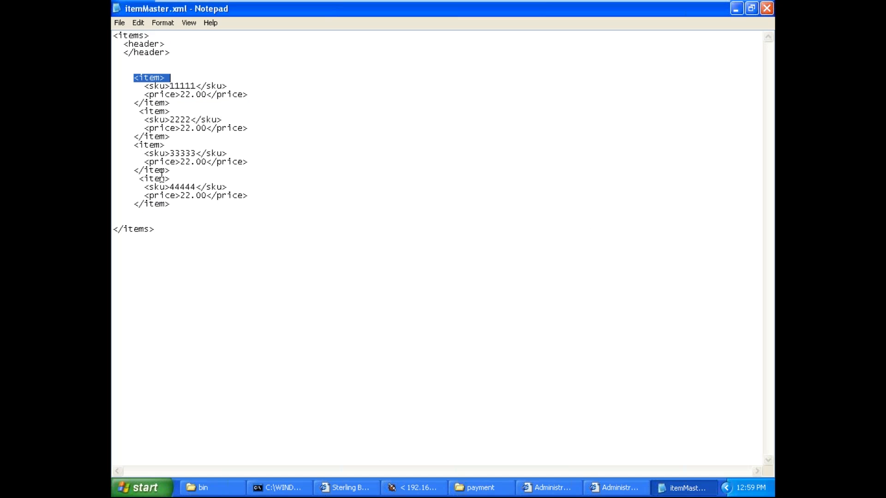
click(154, 205)
double_click(154, 205)
double_click(154, 78)
double_click(157, 87)
double_click(159, 90)
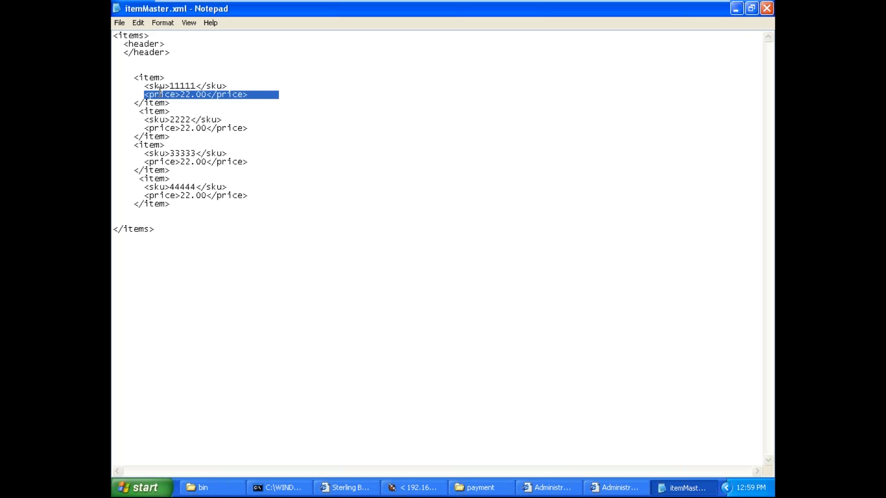
click(161, 92)
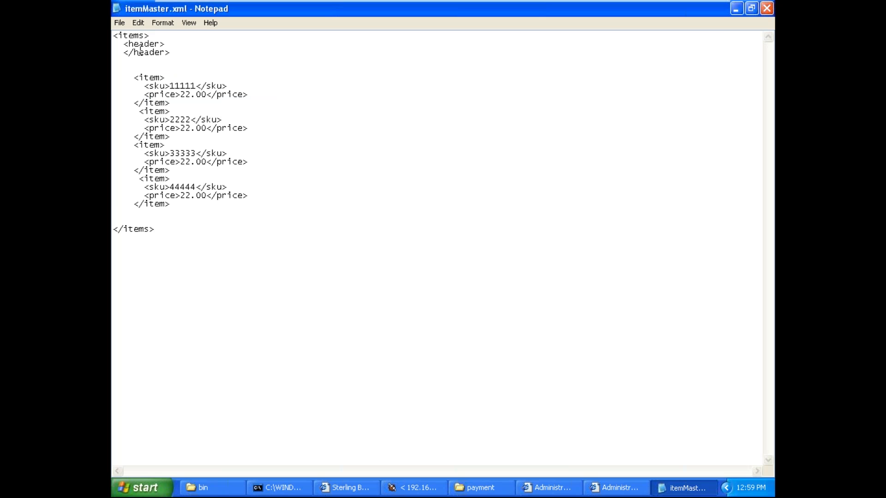
Step: Highlight the complete items block in itemMaster.xml from the opening to the closing tag
drag(114, 36, 225, 275)
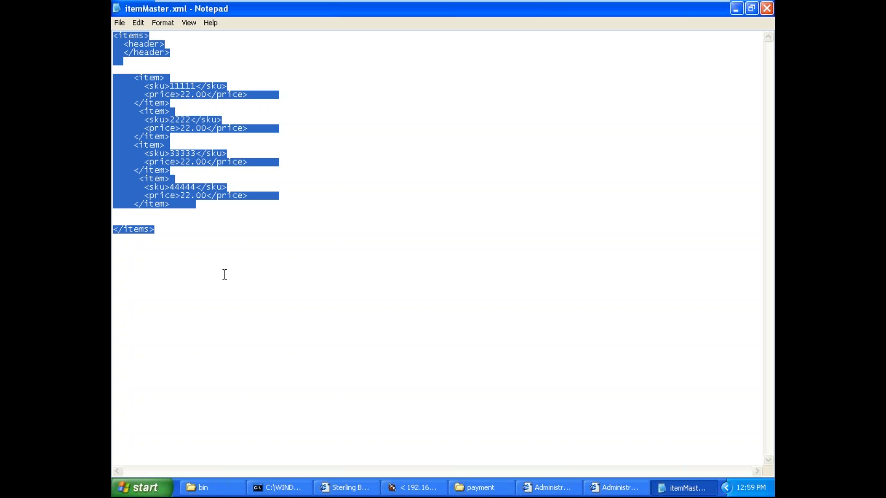
mouse_move(603, 6)
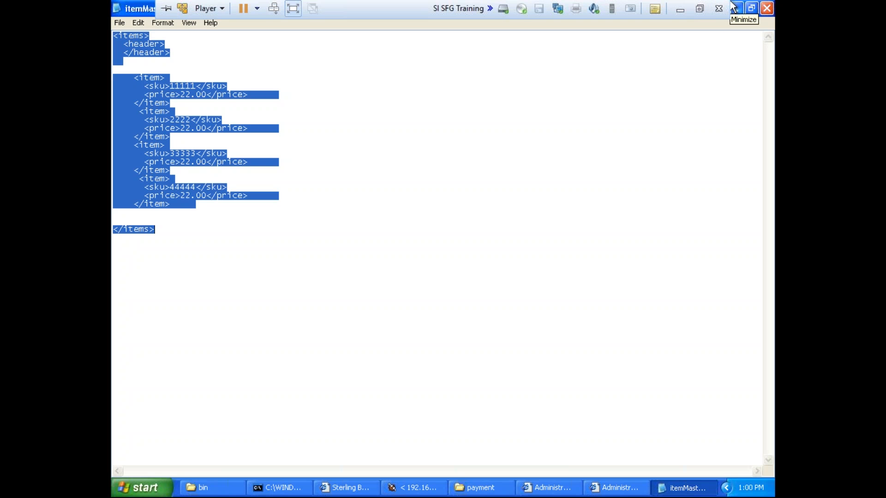
click(215, 188)
drag(117, 34, 217, 254)
click(209, 253)
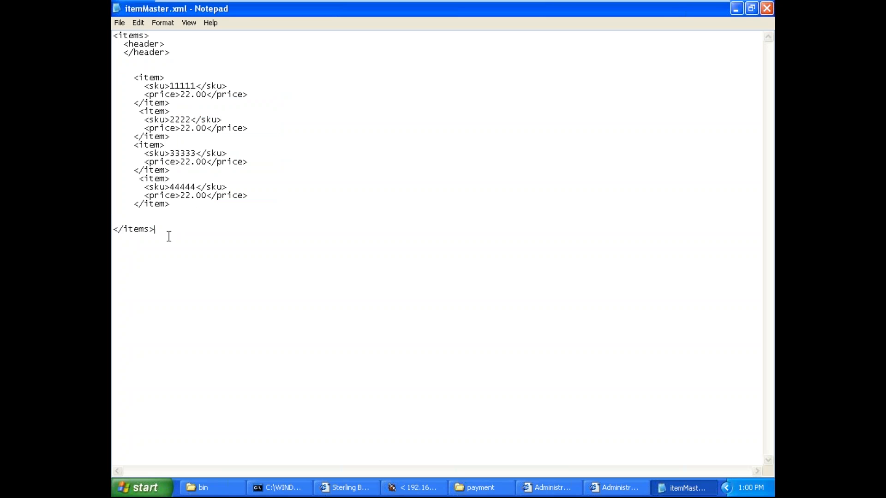
drag(169, 236, 113, 25)
click(246, 127)
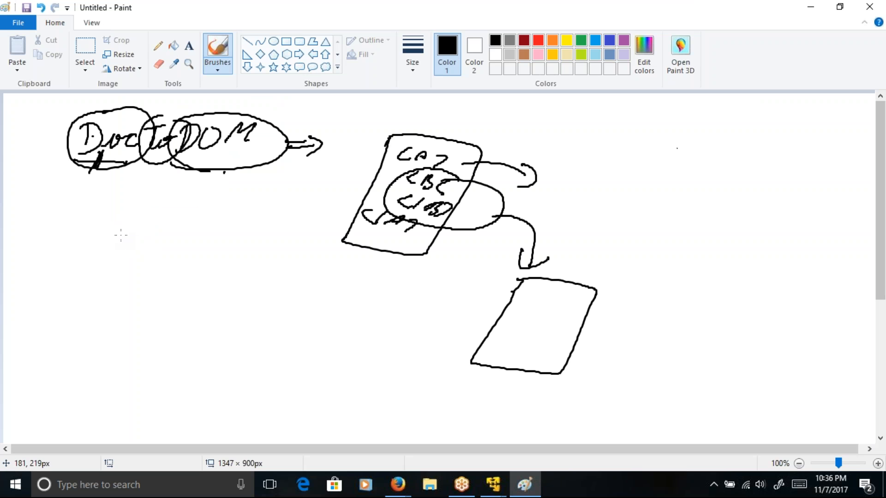
Step: In Paint, sketch an items box under the DocToDOM heading, branching into two arrows, with a header box under one of them
mouse_move(105, 221)
mouse_down()
mouse_move(178, 261)
mouse_move(95, 253)
mouse_move(99, 225)
mouse_move(110, 244)
mouse_move(120, 229)
mouse_move(168, 213)
mouse_up()
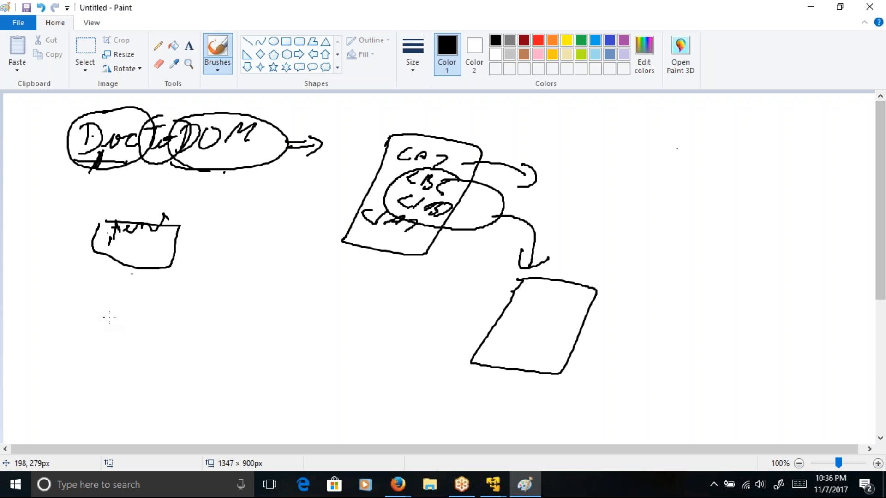
mouse_move(122, 267)
mouse_down()
mouse_move(113, 296)
mouse_move(38, 336)
mouse_move(45, 340)
mouse_up()
mouse_move(121, 297)
mouse_down()
mouse_move(252, 301)
mouse_move(250, 331)
mouse_move(256, 323)
mouse_up()
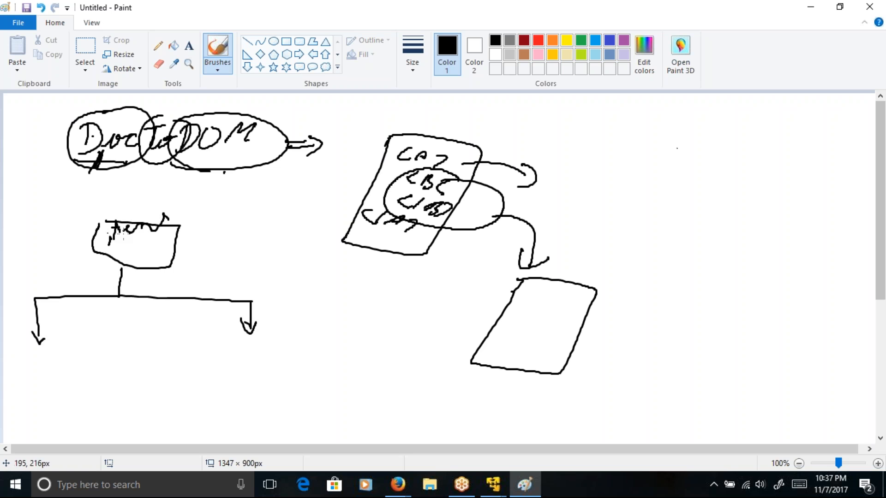
mouse_move(26, 350)
mouse_down()
mouse_move(79, 329)
mouse_move(33, 399)
mouse_move(3, 377)
mouse_move(31, 378)
mouse_move(83, 346)
mouse_up()
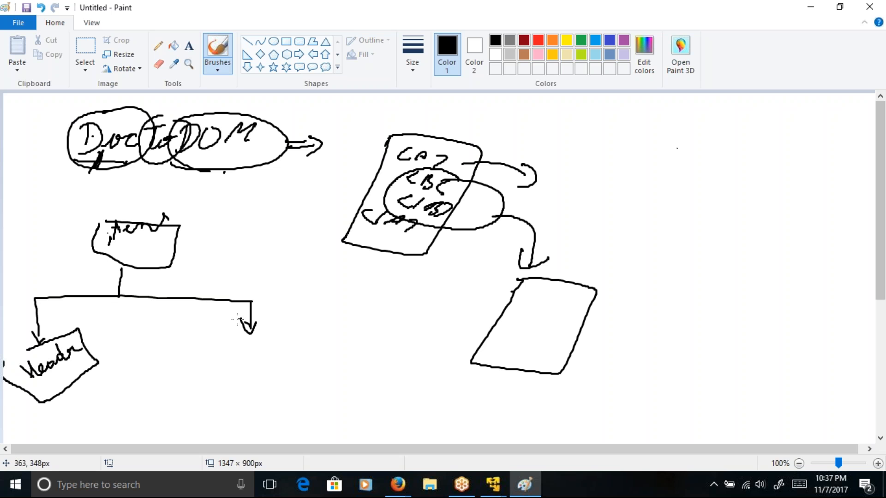
Step: Sketch an item box under the free branch and connect it by lines and arrows to two more item boxes
mouse_move(237, 341)
mouse_down()
mouse_move(325, 338)
mouse_move(224, 353)
mouse_move(250, 354)
mouse_move(298, 328)
mouse_up()
mouse_move(245, 309)
mouse_down()
mouse_move(335, 271)
mouse_move(355, 295)
mouse_up()
mouse_move(329, 278)
mouse_down()
mouse_move(409, 248)
mouse_move(407, 290)
mouse_move(416, 280)
mouse_up()
mouse_move(356, 333)
mouse_down()
mouse_move(374, 322)
mouse_move(359, 350)
mouse_move(401, 297)
mouse_move(462, 294)
mouse_move(410, 317)
mouse_up()
mouse_move(422, 299)
mouse_down()
mouse_move(423, 310)
mouse_move(444, 287)
mouse_move(457, 288)
mouse_up()
drag(367, 355, 406, 325)
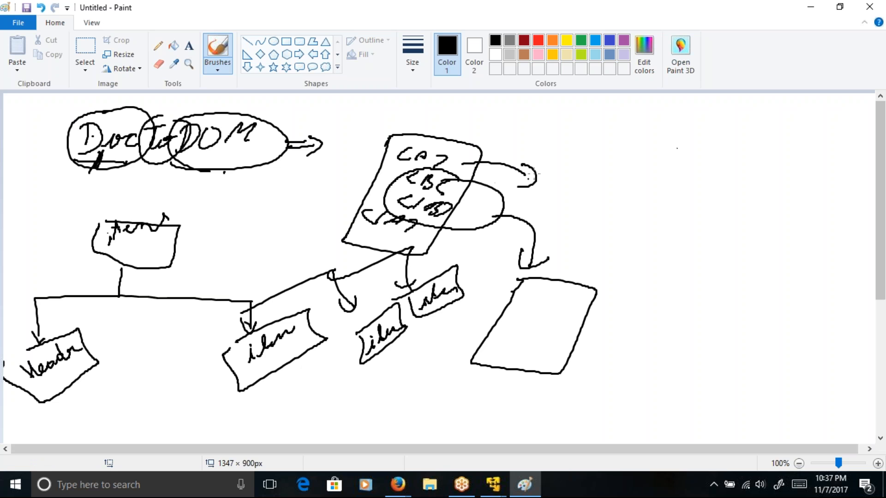
Step: Sketch an arrow from the document's first line towards two scribbled ovals, and add a double-headed arrow beneath them
drag(464, 161, 560, 133)
mouse_move(521, 131)
mouse_down()
mouse_move(564, 131)
mouse_move(550, 148)
mouse_move(584, 157)
mouse_move(572, 168)
mouse_move(635, 133)
mouse_up()
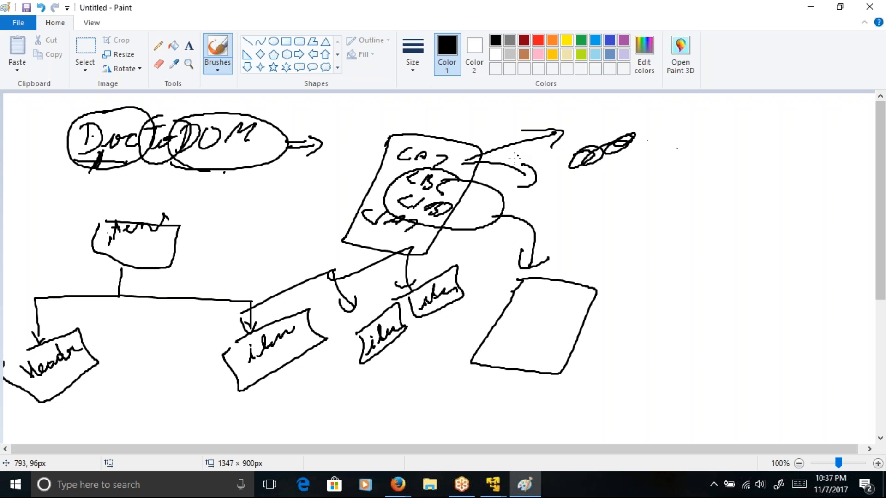
mouse_move(521, 196)
mouse_down()
mouse_move(589, 168)
mouse_move(581, 180)
mouse_up()
drag(524, 186, 551, 197)
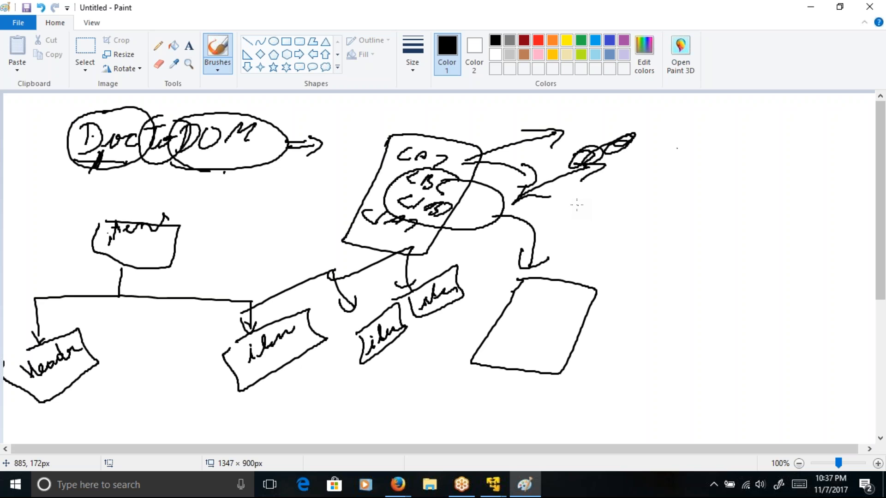
Step: Write a circled A with an arrow to the bits 01, and a circled 8 with a curved stroke below it
mouse_move(577, 206)
mouse_down()
mouse_move(580, 188)
mouse_move(583, 204)
mouse_move(557, 206)
mouse_up()
drag(566, 236, 578, 238)
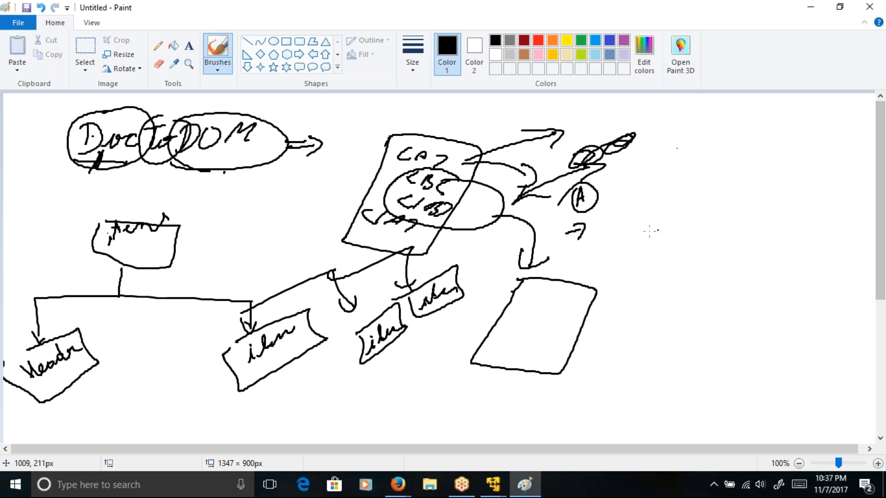
drag(611, 233, 630, 245)
mouse_move(621, 174)
mouse_down()
mouse_move(646, 172)
mouse_move(660, 153)
mouse_move(657, 165)
mouse_move(646, 146)
mouse_up()
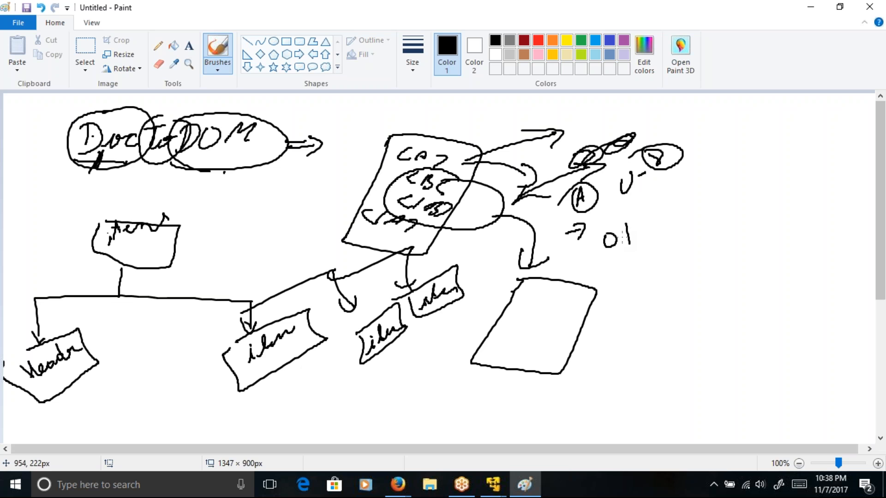
mouse_move(629, 185)
mouse_down()
mouse_move(627, 199)
mouse_move(638, 204)
mouse_move(657, 187)
mouse_move(622, 200)
mouse_move(661, 191)
mouse_move(662, 230)
mouse_up()
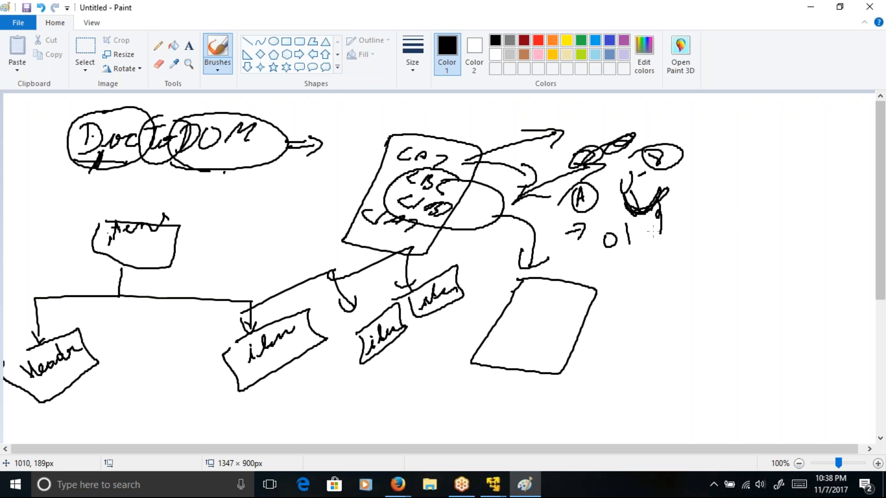
Step: List the letters A, B and C beside the empty page sketch, and write the bits 01111 leading to A below DocToDOM
drag(620, 317, 635, 310)
mouse_move(622, 304)
mouse_down()
mouse_move(635, 300)
mouse_move(628, 372)
mouse_move(637, 376)
mouse_move(638, 294)
mouse_move(646, 288)
mouse_up()
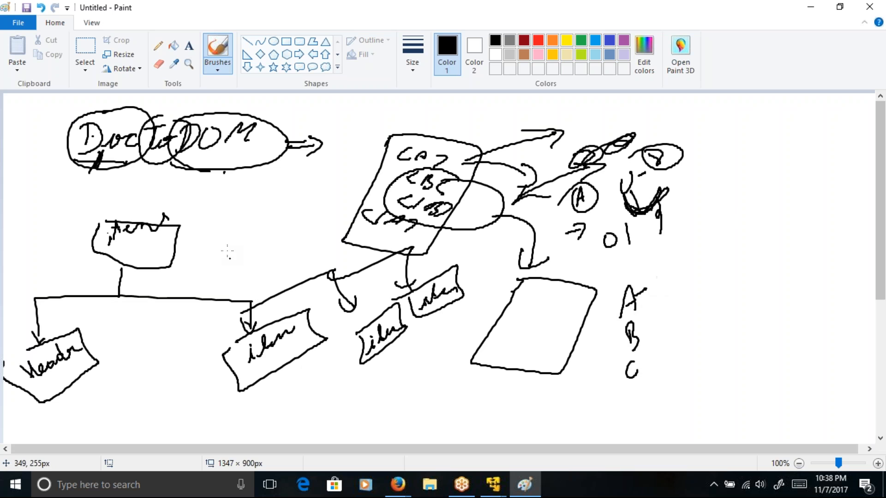
mouse_move(220, 200)
mouse_down()
mouse_move(215, 210)
mouse_move(220, 200)
mouse_move(232, 206)
mouse_up()
drag(246, 186, 245, 200)
mouse_move(261, 181)
mouse_down()
mouse_move(260, 197)
mouse_move(302, 172)
mouse_up()
drag(317, 170, 335, 167)
click(331, 173)
drag(322, 160, 336, 162)
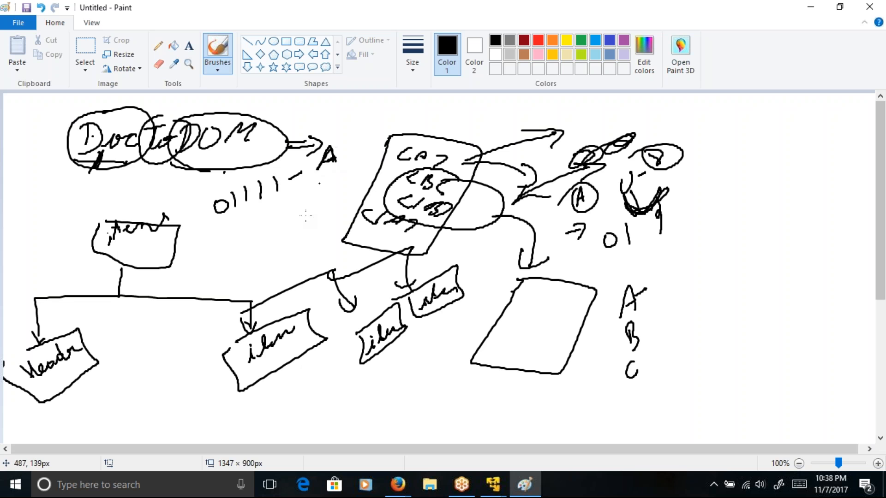
Step: Write a second bit row, 101111, leading to the letter B, and encircle A and B together
drag(229, 238, 225, 255)
drag(241, 235, 239, 235)
mouse_move(255, 224)
mouse_down()
mouse_move(253, 238)
mouse_move(270, 230)
mouse_up()
mouse_move(282, 209)
mouse_down()
mouse_move(281, 227)
mouse_move(303, 220)
mouse_up()
drag(314, 203, 342, 189)
mouse_move(338, 172)
mouse_down()
mouse_move(349, 171)
mouse_move(340, 188)
mouse_up()
mouse_move(348, 164)
mouse_down()
mouse_move(356, 135)
mouse_move(297, 173)
mouse_up()
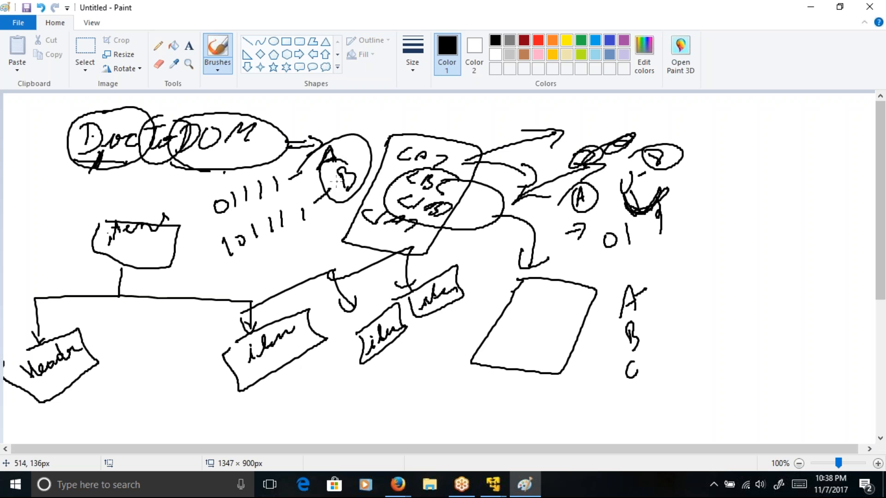
Step: Write "AB =>" followed by the two letters' bit patterns along the upper edge of the canvas
drag(356, 95, 349, 117)
mouse_move(356, 96)
mouse_down()
mouse_move(363, 114)
mouse_move(360, 106)
mouse_move(378, 111)
mouse_up()
mouse_move(376, 95)
mouse_down()
mouse_move(379, 112)
mouse_move(418, 105)
mouse_move(425, 112)
mouse_up()
drag(422, 102, 431, 109)
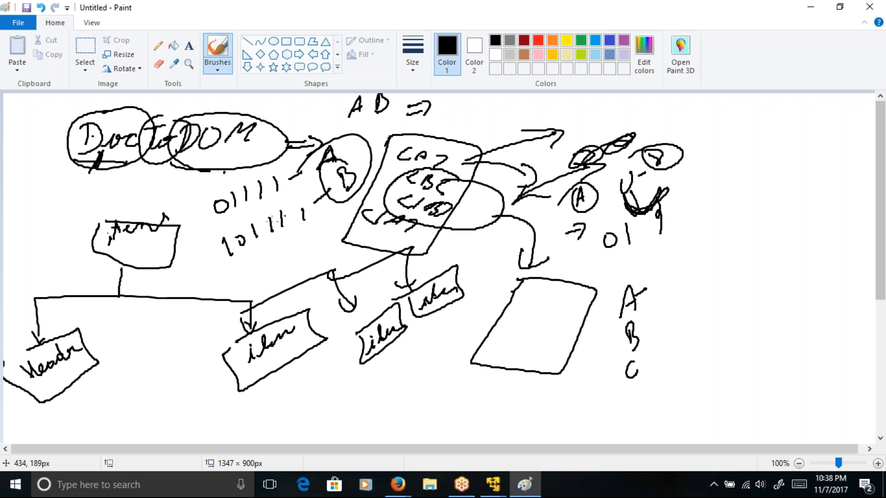
drag(443, 103, 454, 113)
mouse_move(468, 97)
mouse_down()
mouse_move(466, 111)
mouse_move(493, 118)
mouse_move(536, 104)
mouse_move(575, 111)
mouse_up()
drag(589, 96, 585, 109)
mouse_move(600, 96)
mouse_down()
mouse_move(597, 109)
mouse_move(613, 111)
mouse_up()
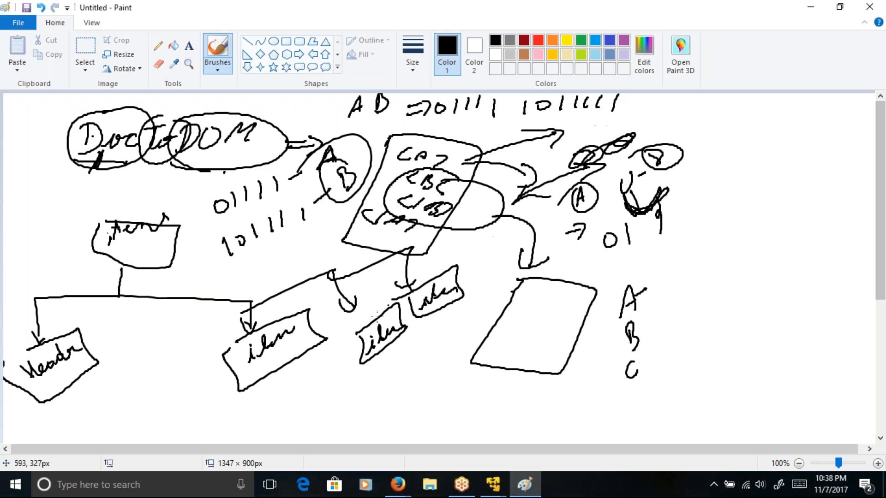
Step: Underline the combined bits, encircle the two bit rows with their letters, and add a row of strokes before Doc
drag(427, 136, 576, 109)
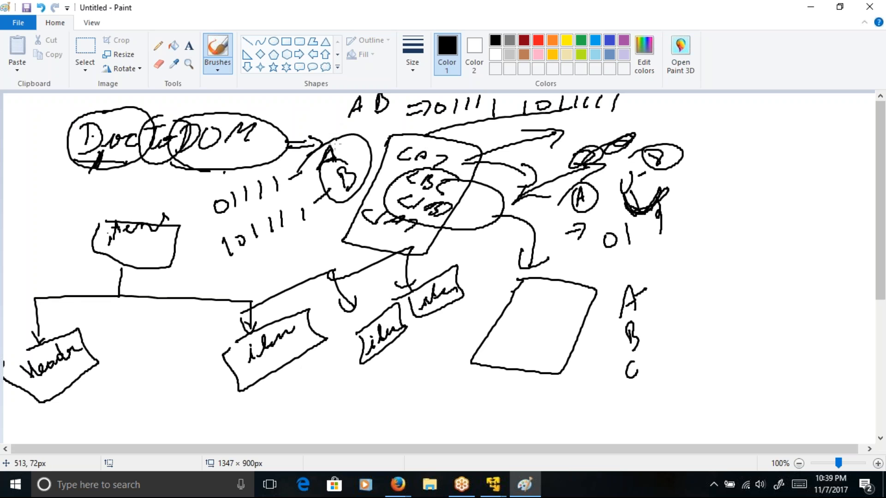
mouse_move(339, 140)
mouse_down()
mouse_move(255, 176)
mouse_move(227, 273)
mouse_move(331, 218)
mouse_move(370, 162)
mouse_move(328, 144)
mouse_up()
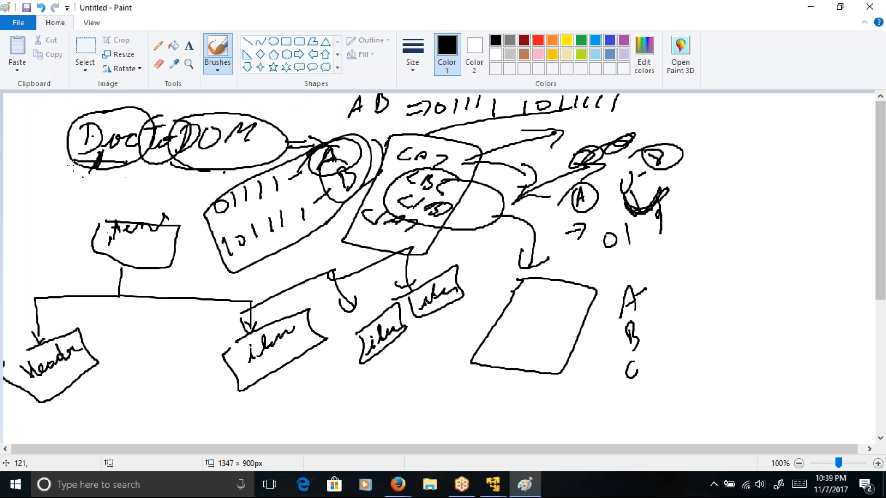
mouse_move(18, 153)
mouse_down()
mouse_move(23, 176)
mouse_move(42, 163)
mouse_up()
mouse_move(45, 140)
mouse_down()
mouse_move(50, 159)
mouse_move(64, 150)
mouse_up()
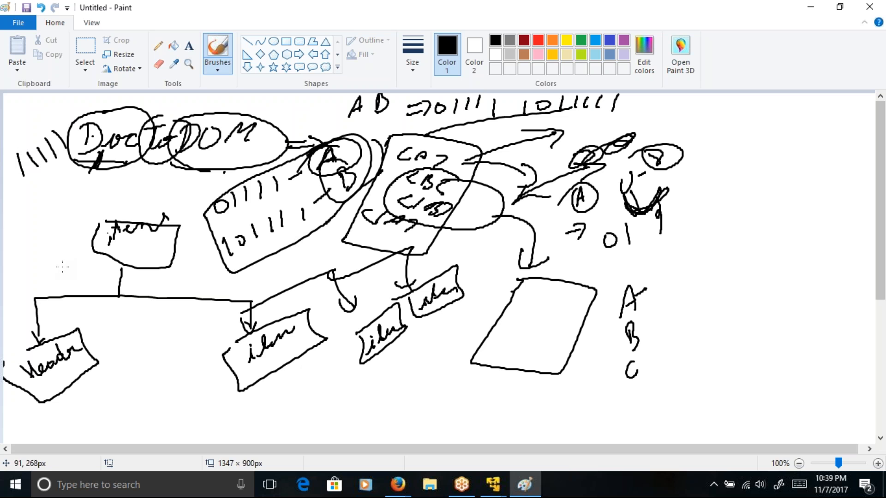
Step: Write a letter P with an arrow to a long row of bits starting 0111, running up across the DocToDOM heading
mouse_move(25, 213)
mouse_down()
mouse_move(45, 231)
mouse_move(40, 247)
mouse_up()
mouse_move(57, 222)
mouse_down()
mouse_move(53, 231)
mouse_move(68, 212)
mouse_up()
mouse_move(58, 226)
mouse_down()
mouse_move(69, 221)
mouse_move(63, 228)
mouse_up()
drag(92, 200, 91, 201)
drag(103, 191, 100, 204)
mouse_move(113, 187)
mouse_down()
mouse_move(112, 200)
mouse_move(124, 195)
mouse_up()
mouse_move(141, 177)
mouse_down()
mouse_move(138, 191)
mouse_move(158, 182)
mouse_up()
drag(175, 167, 175, 182)
drag(215, 148, 211, 168)
drag(244, 136, 238, 165)
drag(277, 128, 270, 158)
drag(308, 126, 300, 145)
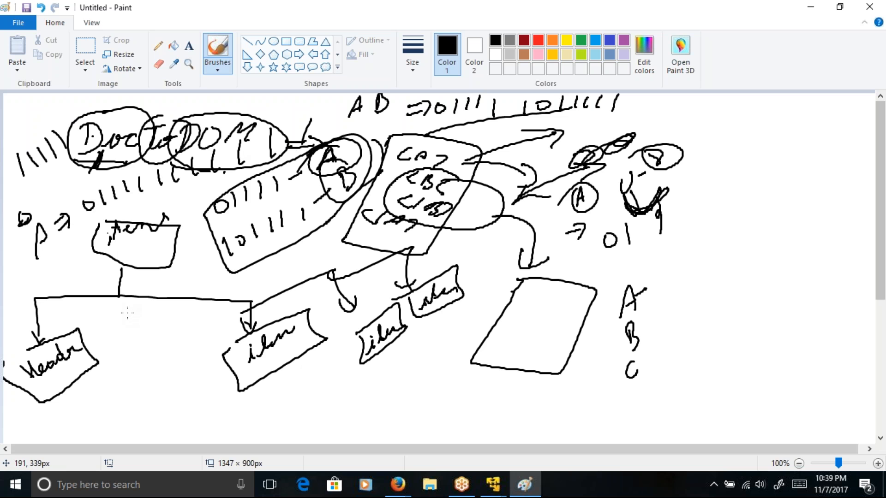
Step: Turn the letter P into an underlined A and encircle the long bit row that its arrow points to
drag(45, 232, 60, 255)
drag(51, 252, 31, 270)
mouse_move(79, 222)
mouse_down()
mouse_move(304, 121)
mouse_move(111, 191)
mouse_move(122, 212)
mouse_up()
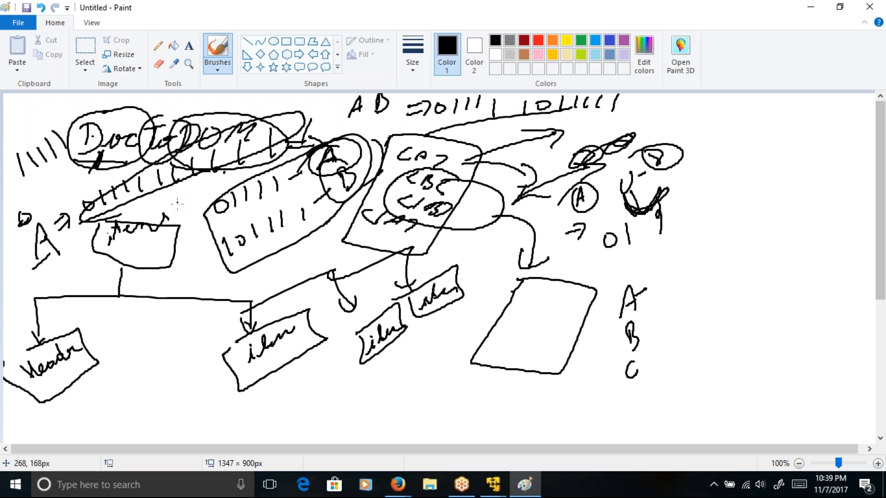
Step: Switch to the virtual machine, close itemMaster.xml in Notepad and bring up the FileSystemTest process data
click(499, 490)
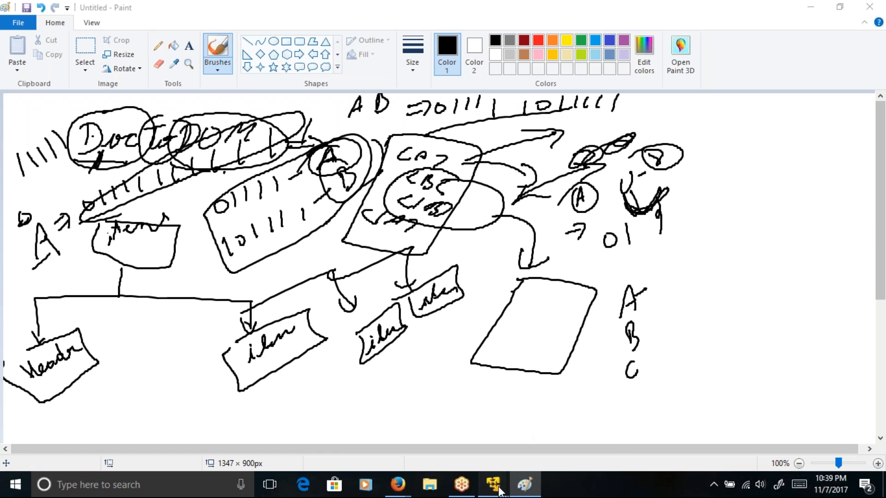
click(587, 369)
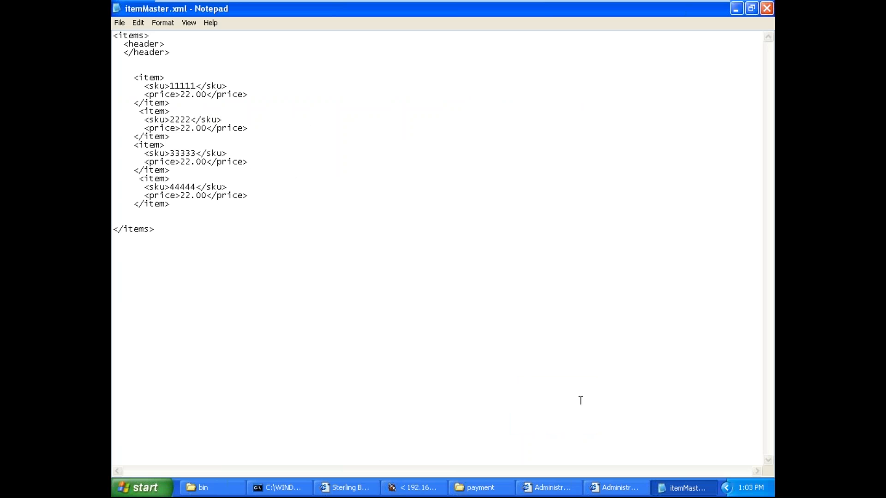
click(767, 9)
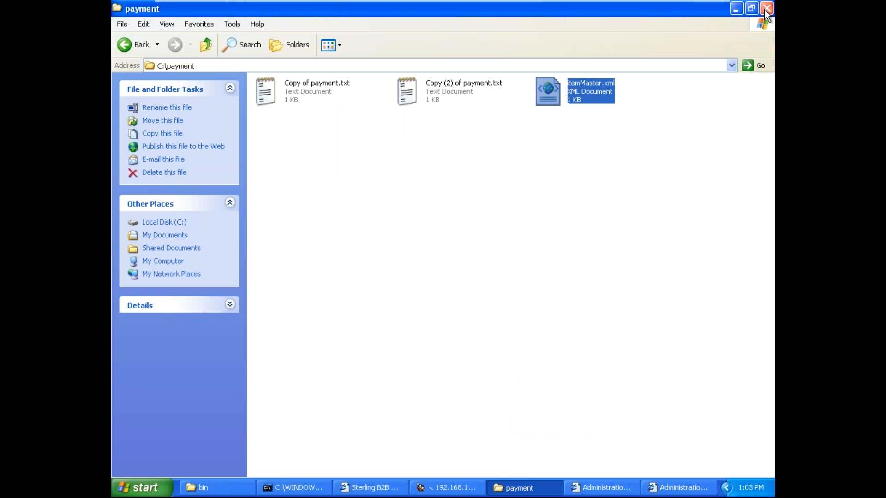
click(664, 488)
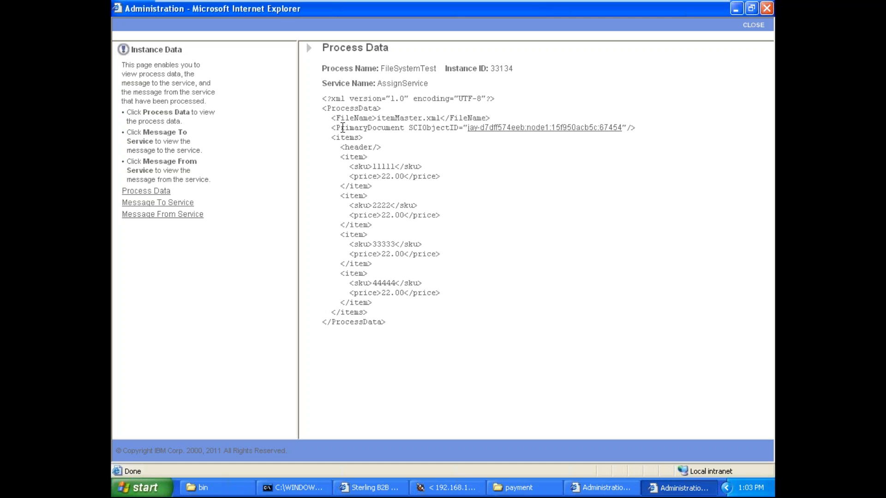
Step: Examine the items root, the header element and the block of item elements in the process data
triple_click(343, 142)
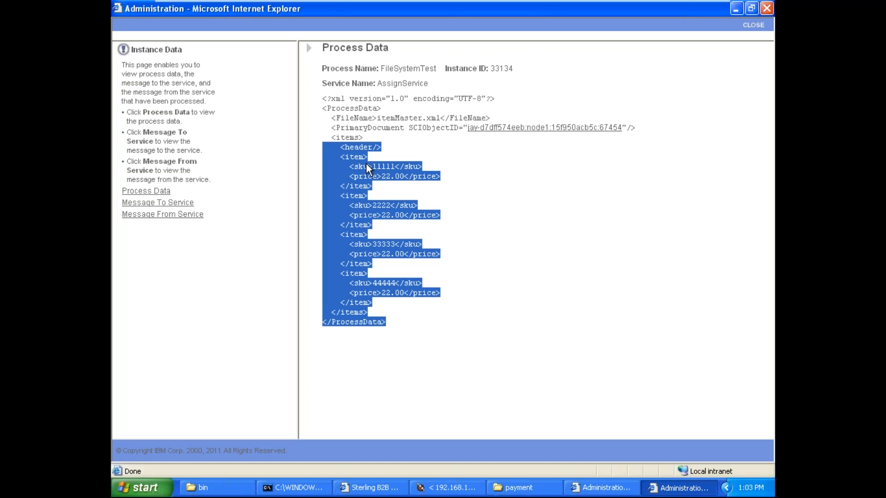
click(378, 189)
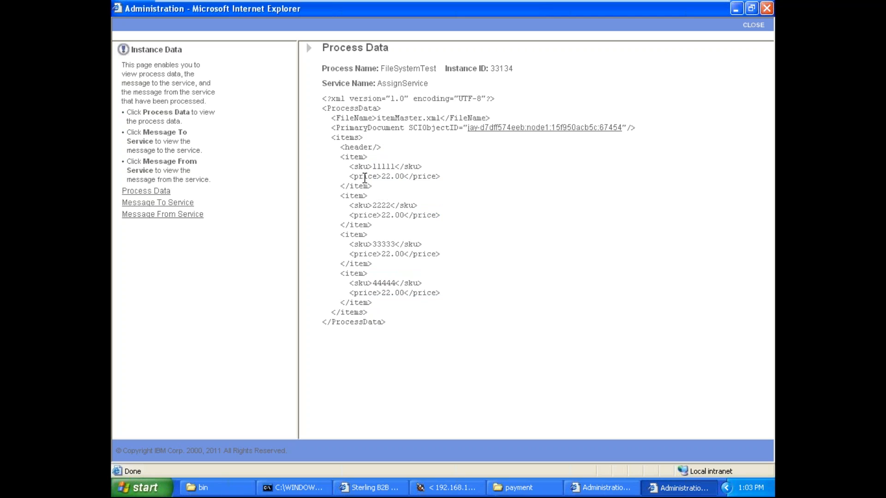
drag(340, 157, 411, 305)
click(412, 309)
drag(340, 157, 442, 305)
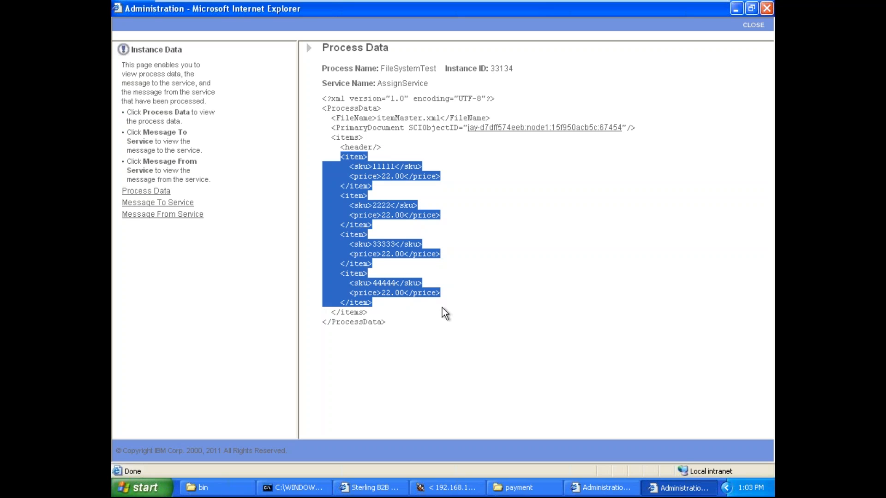
click(442, 308)
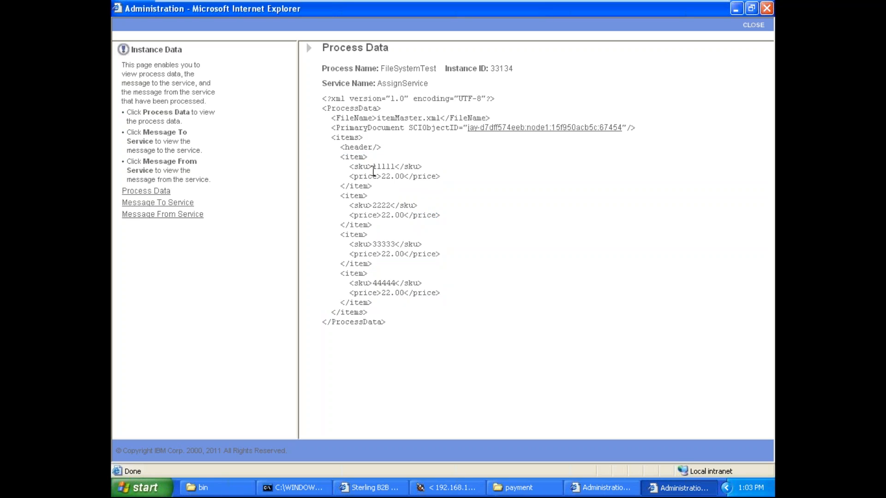
double_click(352, 147)
click(360, 147)
drag(340, 158, 404, 302)
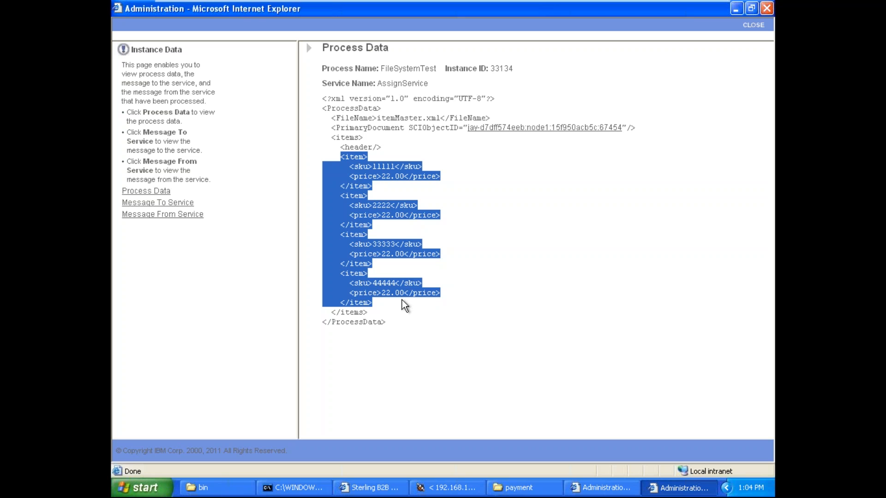
click(401, 300)
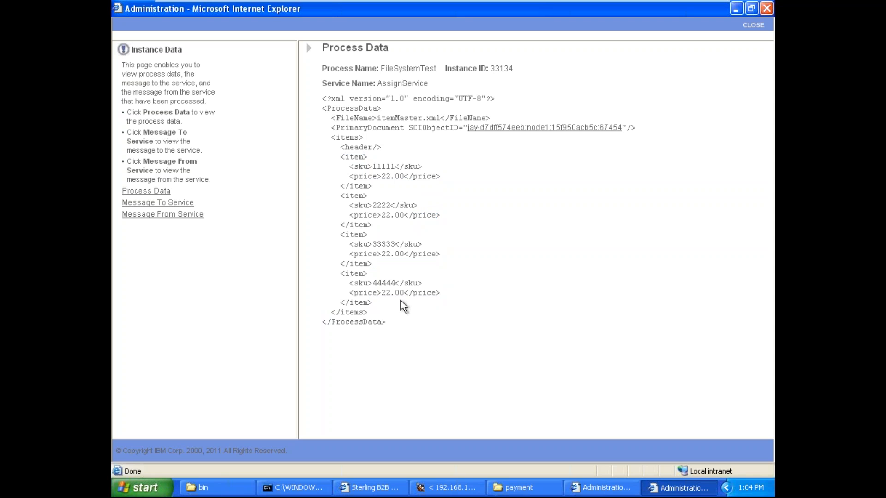
drag(328, 137, 388, 135)
drag(331, 147, 427, 144)
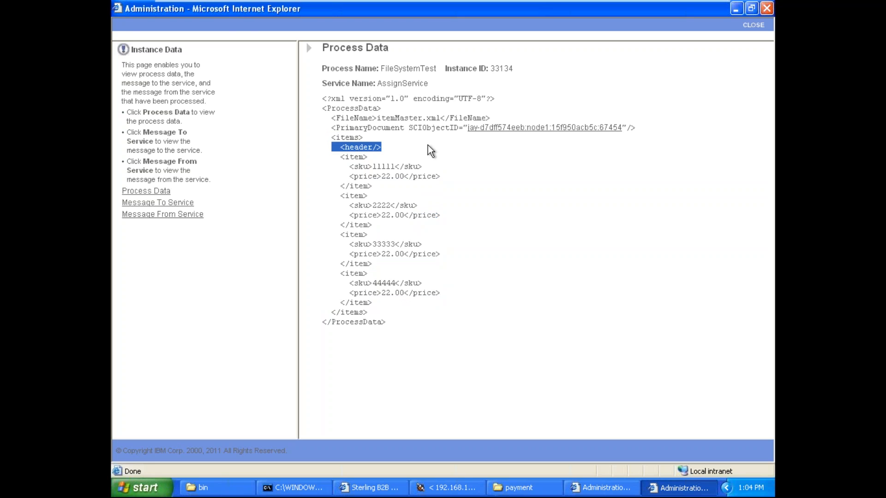
Step: Switch to FileSystemTest.bp in the process modeler, show its graph, and append "/" to the Assign activity's from expression
click(678, 487)
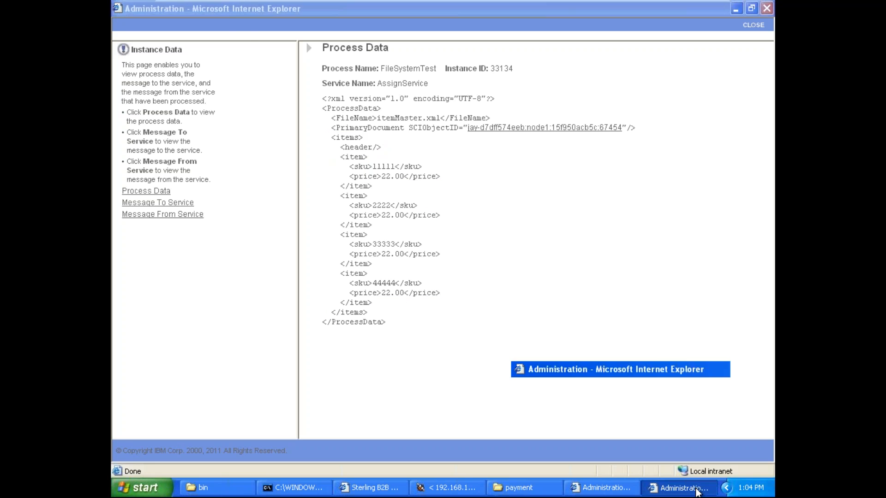
click(459, 488)
click(414, 99)
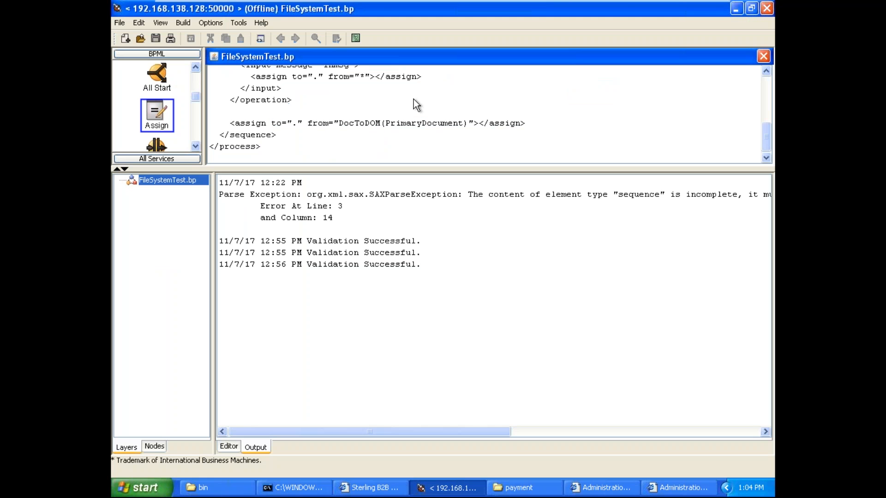
click(162, 23)
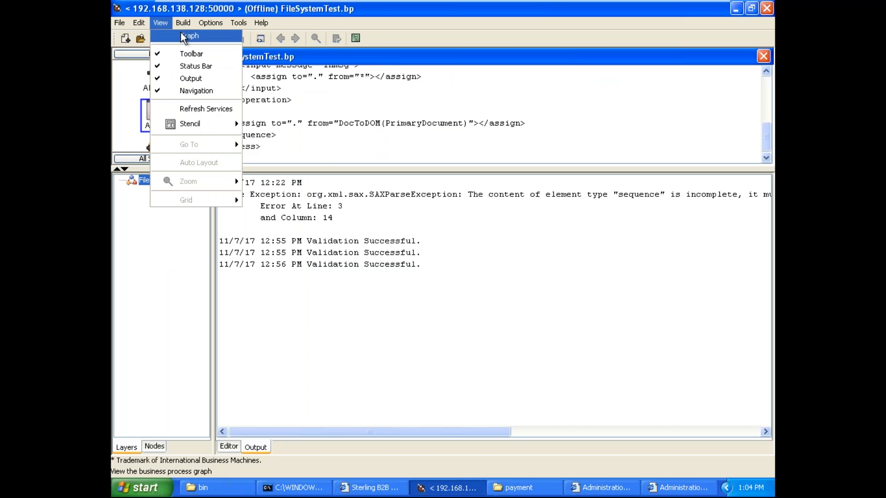
click(181, 33)
click(544, 110)
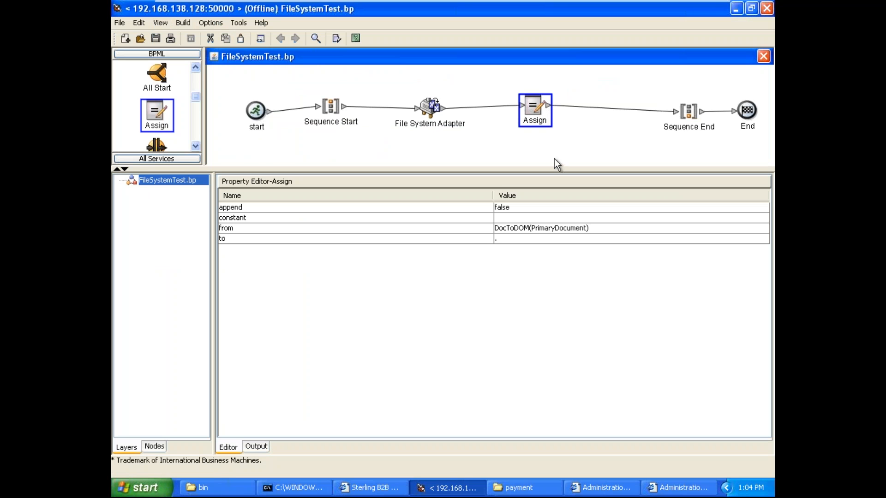
click(607, 230)
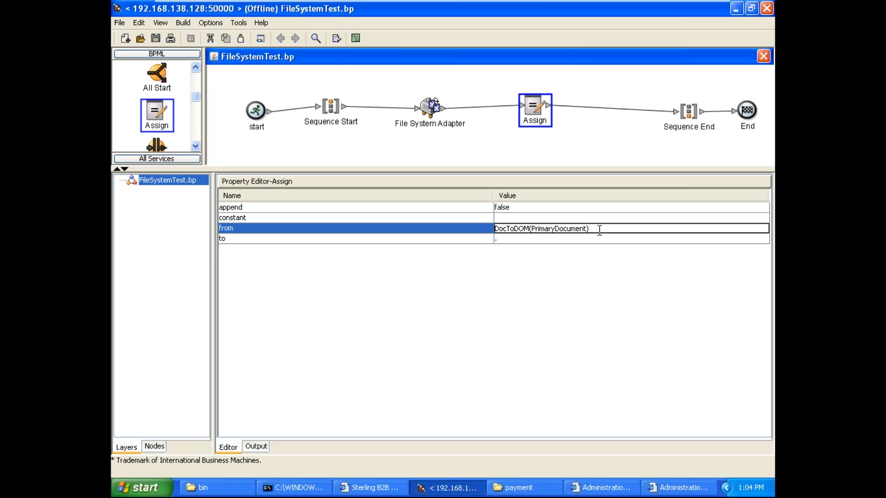
text(/)
Step: Open itemMaster.xml from the payment folder in Notepad and select the first item element's name
click(523, 488)
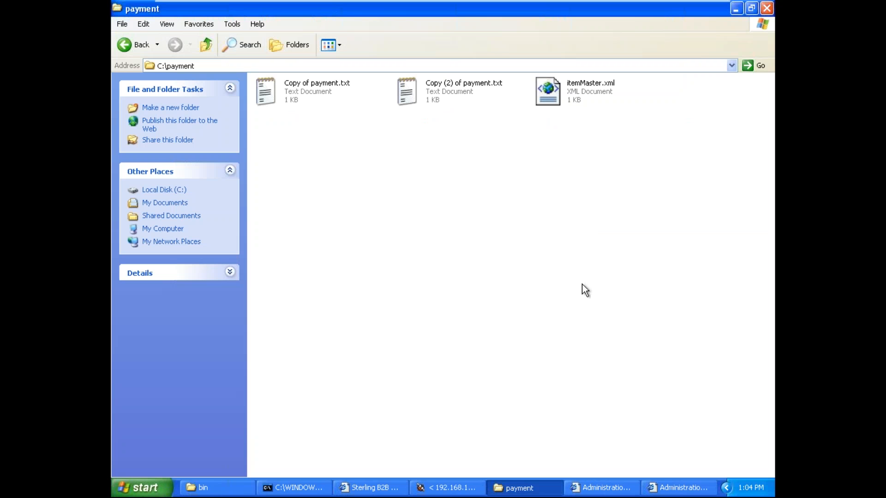
right_click(555, 91)
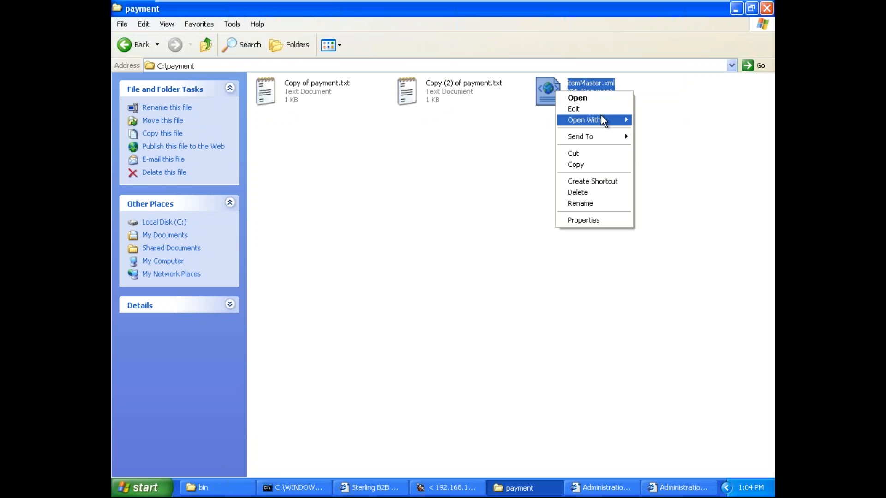
mouse_move(611, 124)
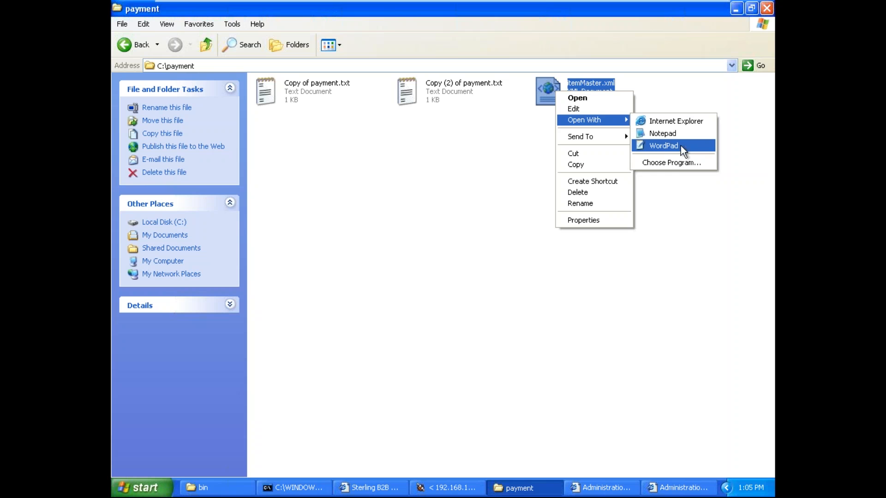
click(679, 135)
double_click(304, 155)
drag(294, 155, 315, 159)
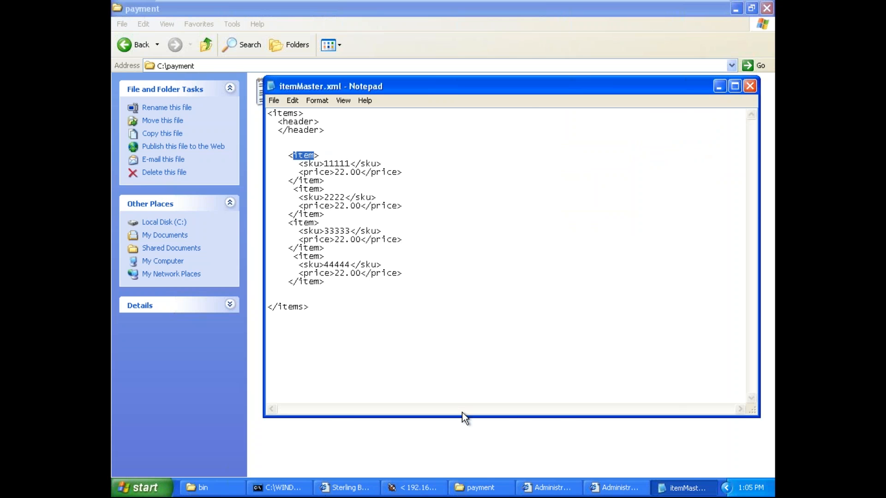
Step: Complete the Assign activity's from expression as DocToDOM(PrimaryDocument)/item and copy the entire BPML source of the process
click(438, 490)
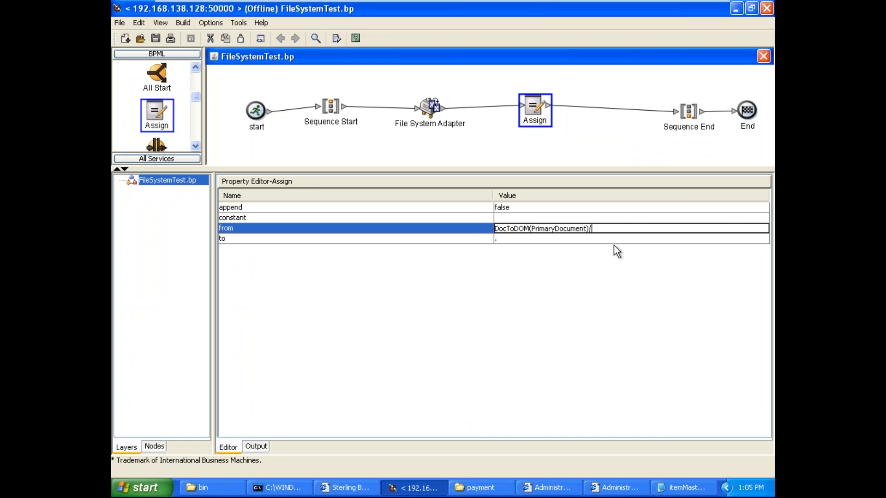
click(492, 134)
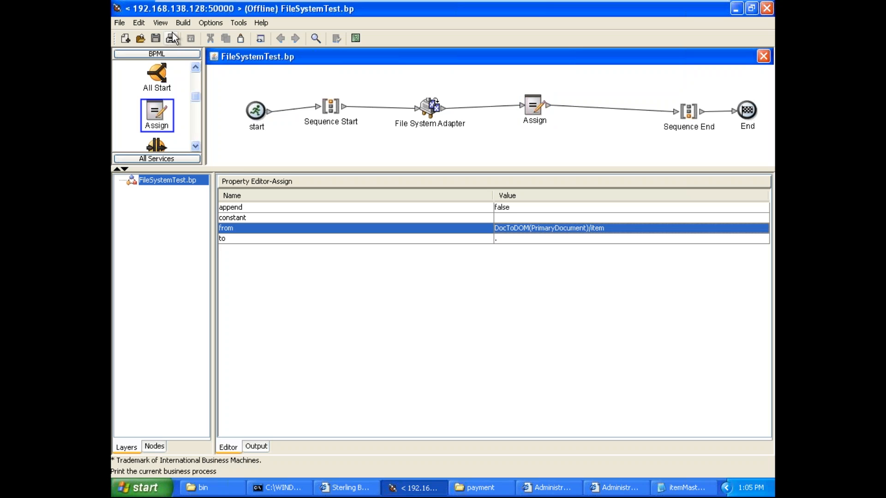
click(160, 22)
click(160, 22)
click(161, 23)
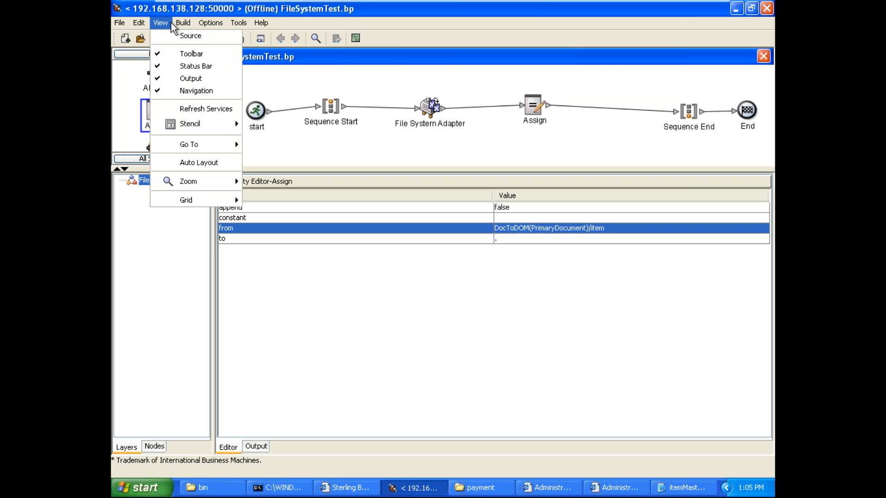
click(177, 37)
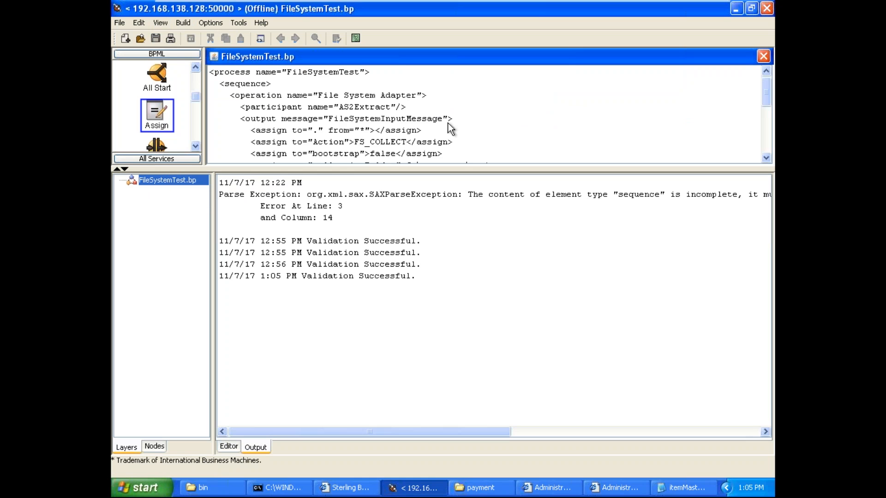
key(ctrl+a)
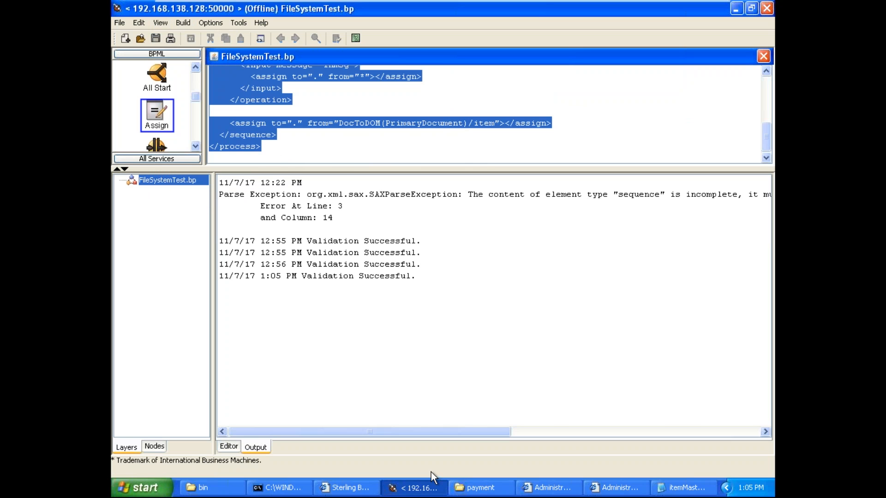
Step: In the Sterling B2B Integrator dashboard, open FileSystemTest's source for editing and replace all of its BPML with the copied source
click(349, 488)
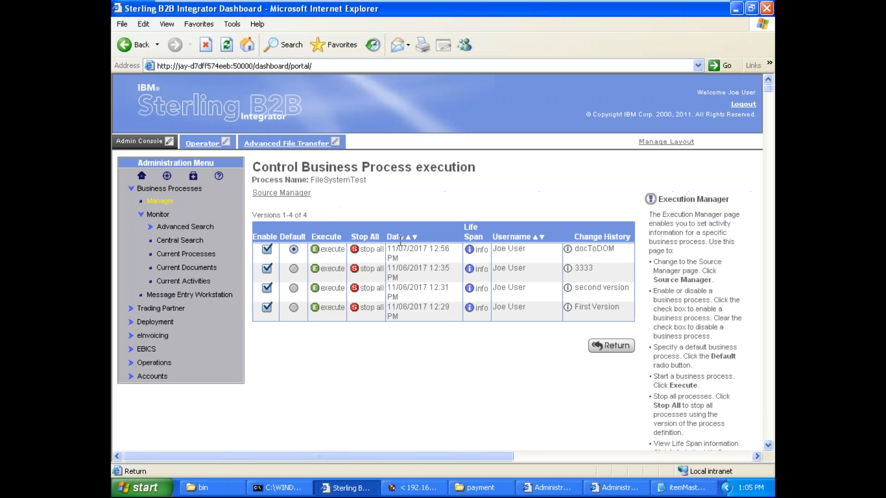
click(291, 194)
click(291, 193)
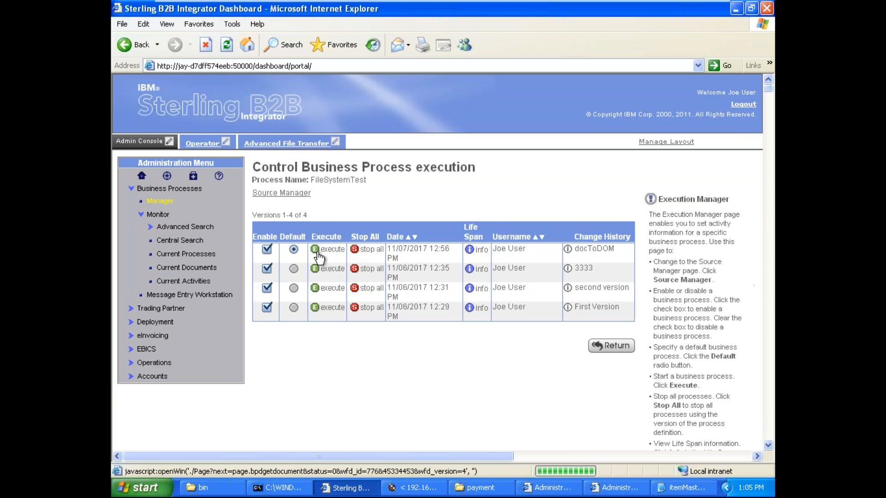
click(292, 194)
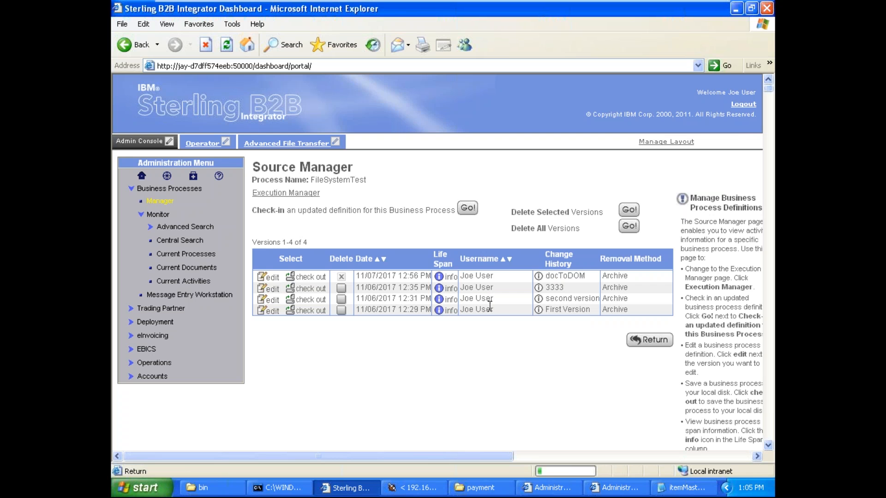
key(ctrl+a)
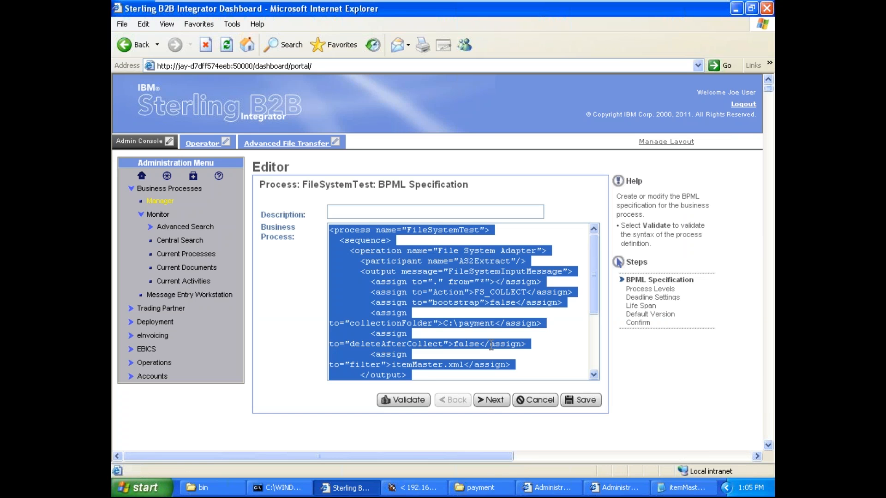
key(Delete)
key(ctrl+v)
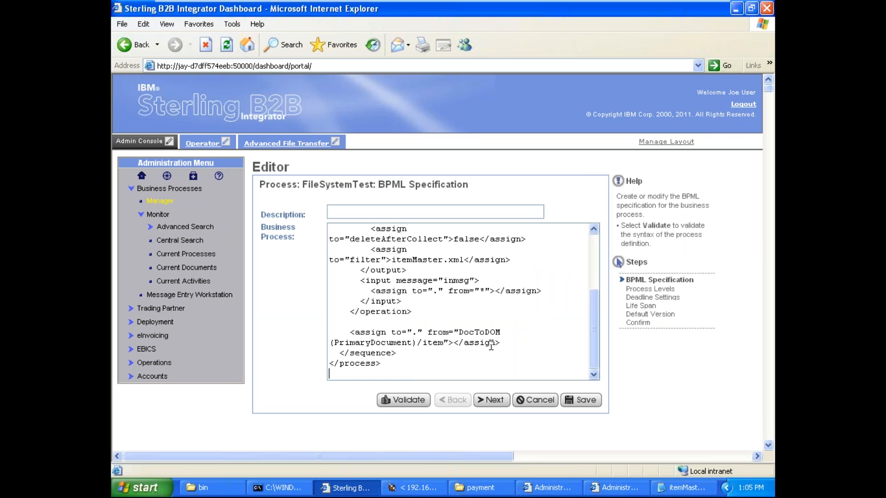
Step: Describe the new FileSystemTest version as 232, save it and finish the update with the business process enabled
click(435, 210)
text(232)
click(596, 402)
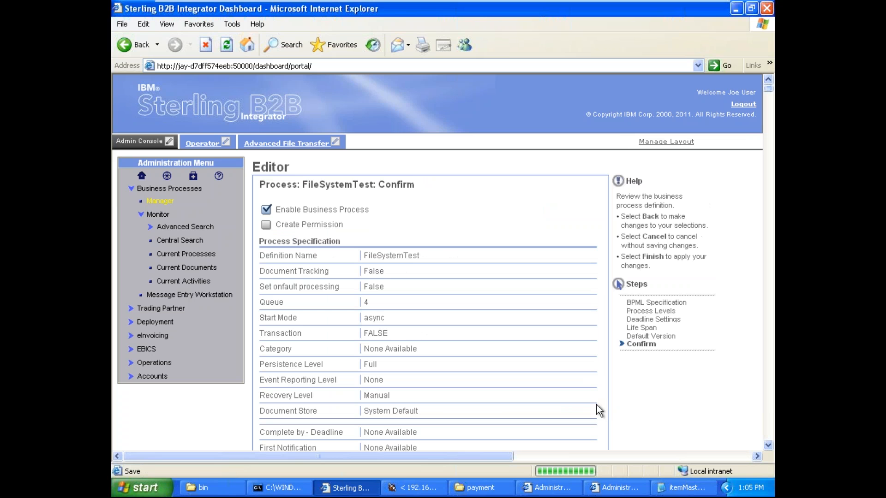
scroll(600, 378, down, 5)
click(598, 374)
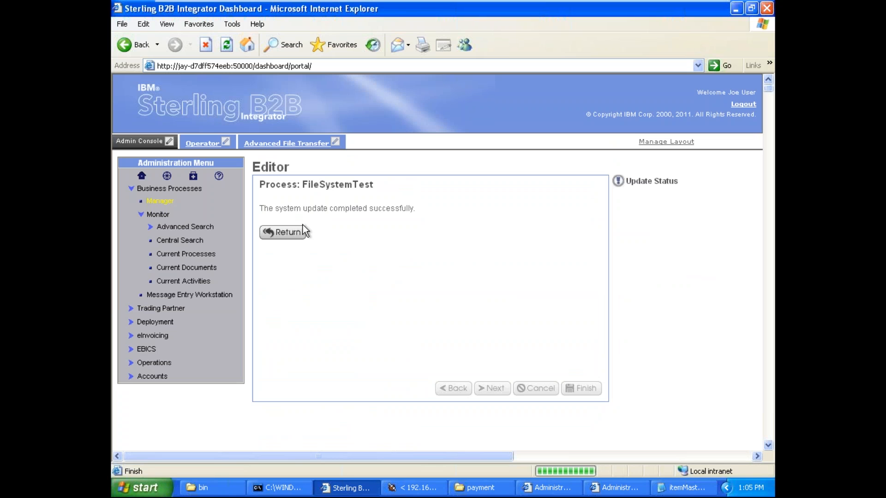
Step: Leave the finished update and execute the 232 version of FileSystemTest from its Execution Manager without an input file
click(303, 229)
click(291, 193)
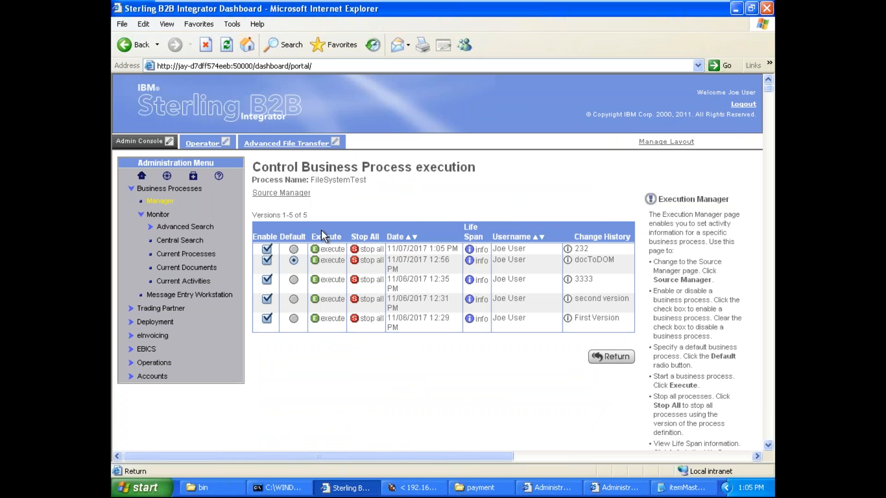
click(330, 249)
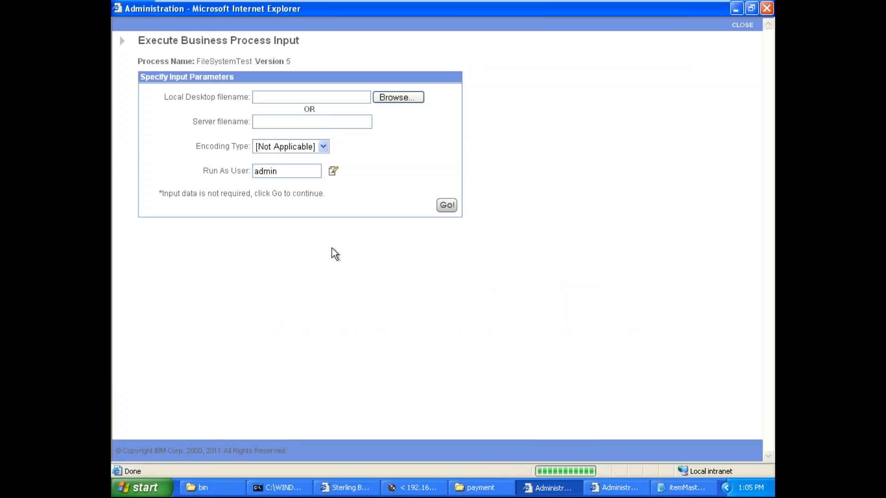
click(446, 206)
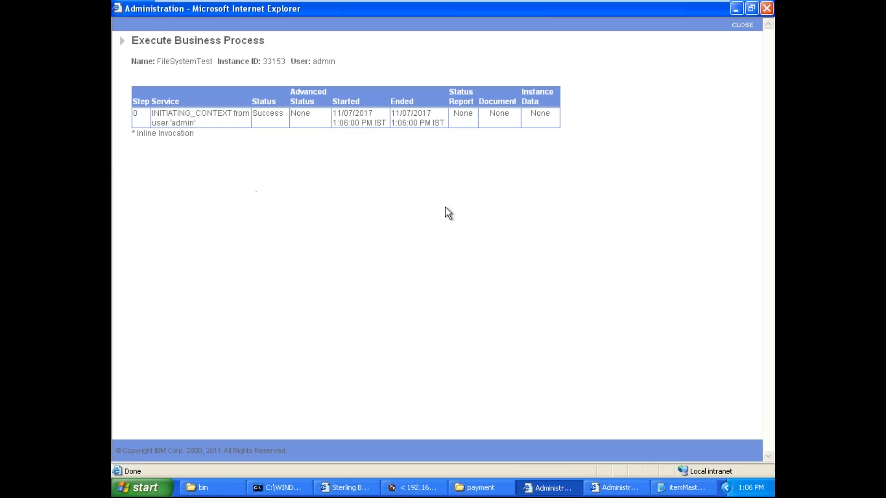
Step: Close the earlier run's process data and open the new run's Assign Service process data in a maximized window
click(615, 488)
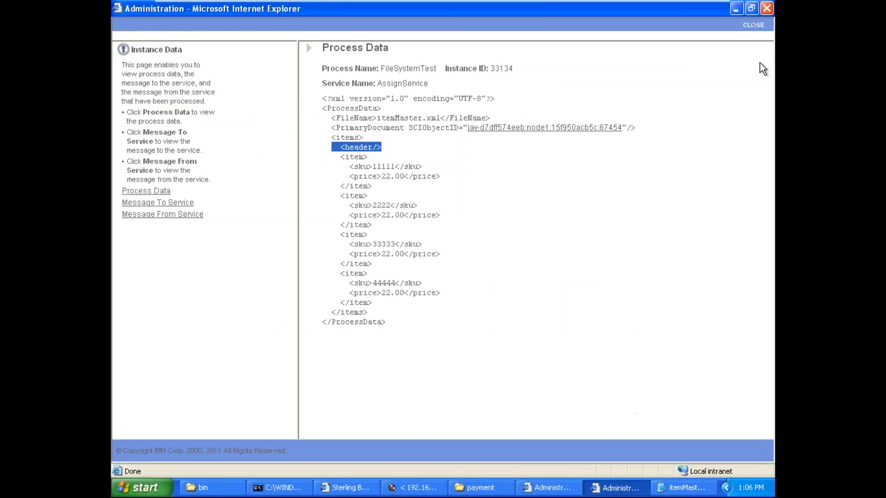
click(754, 27)
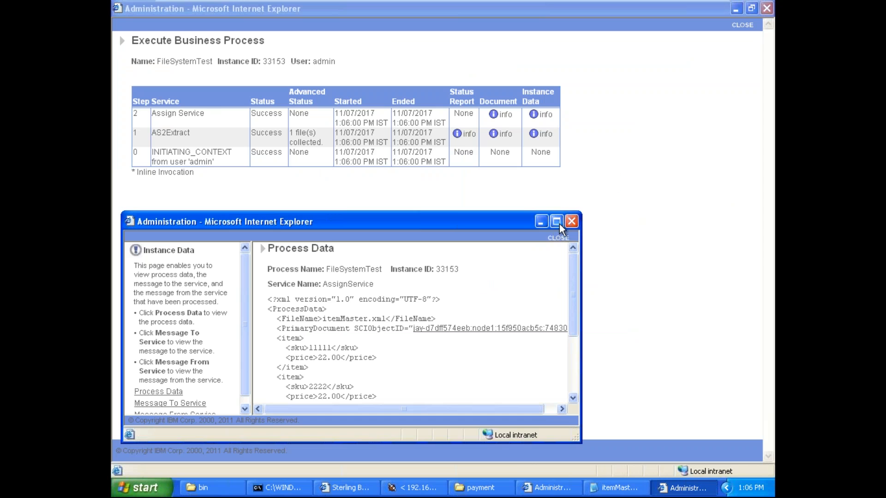
click(558, 223)
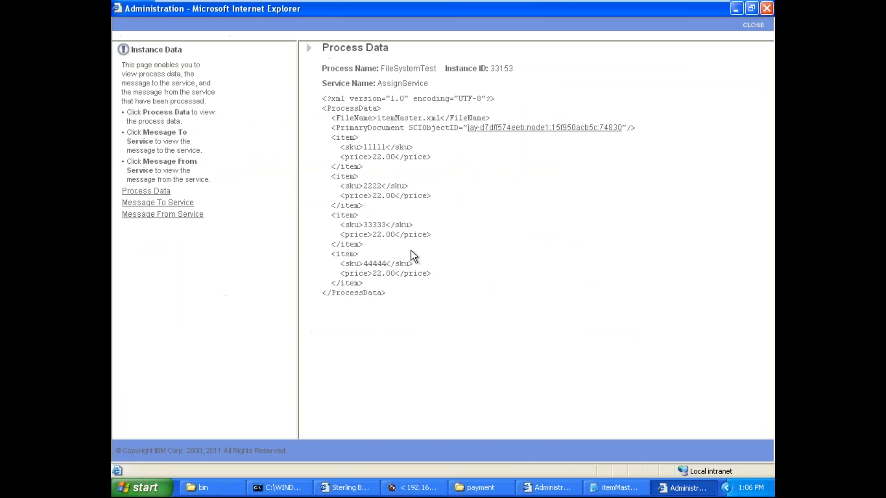
Step: Examine each item node in the new run's process data, close the data and return to the execution results
drag(336, 137, 372, 170)
click(341, 145)
drag(332, 136, 372, 170)
click(333, 135)
drag(334, 141, 373, 283)
click(333, 177)
click(331, 214)
click(370, 252)
click(374, 282)
click(749, 25)
click(605, 485)
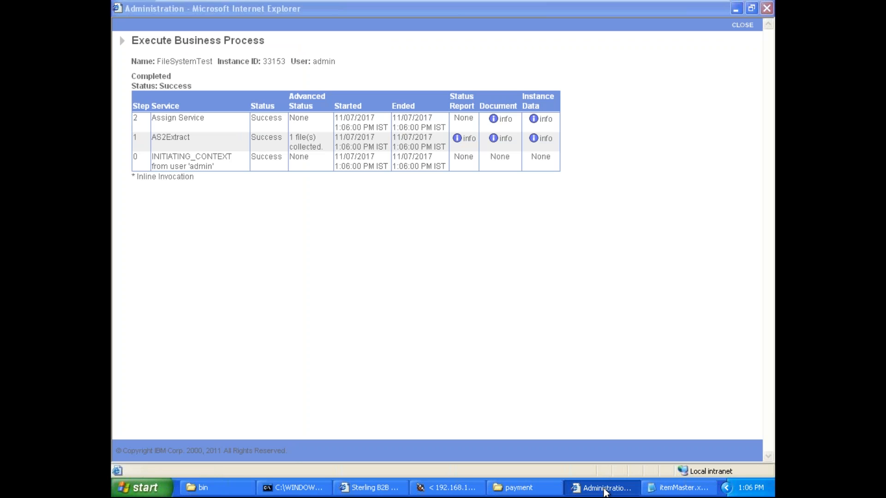
Step: Switch to the process modeler, display FileSystemTest.bp as a graph and set the Assign activity's to value to itemMaster
click(457, 486)
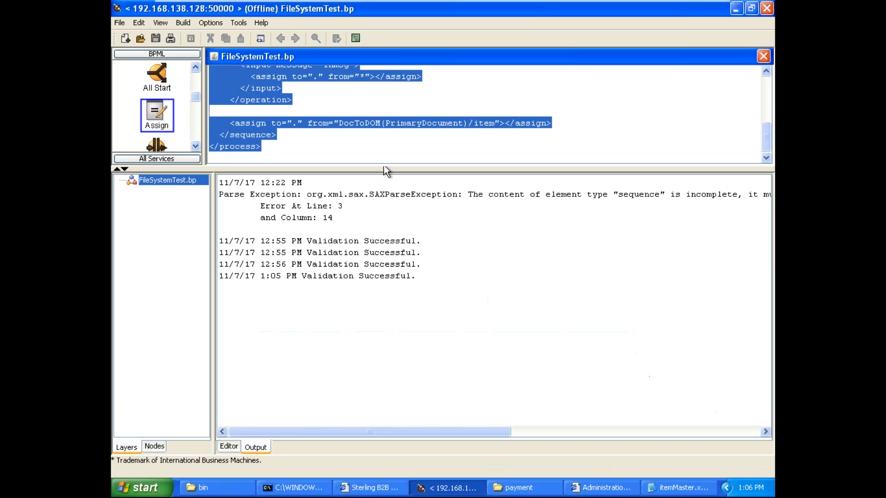
click(160, 23)
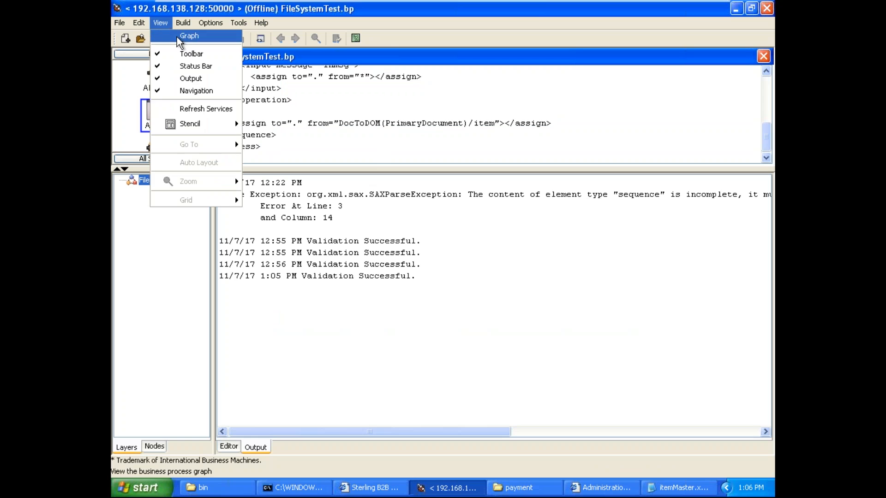
click(177, 34)
click(536, 107)
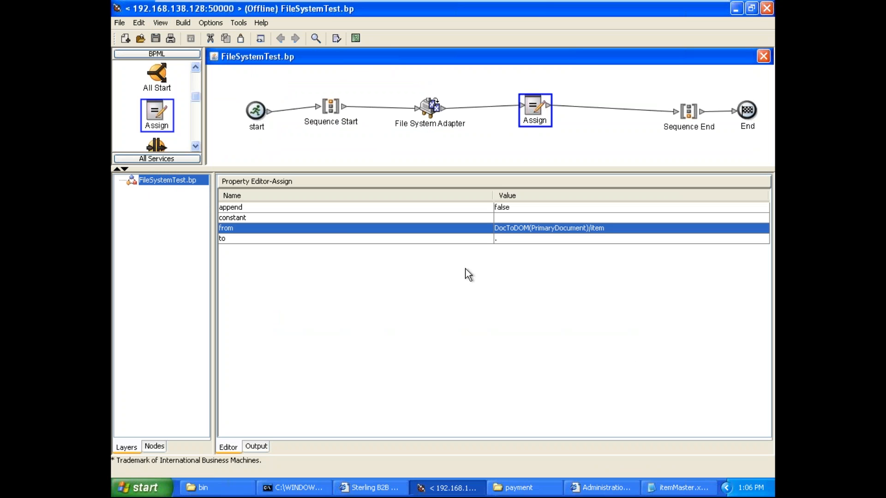
click(514, 238)
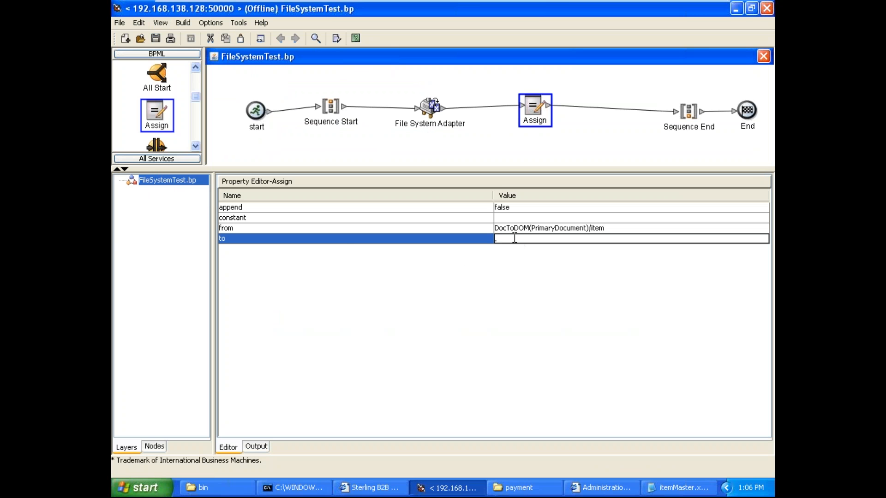
text(itemMaster)
click(479, 152)
Step: Display the BPML source of FileSystemTest.bp and copy all of it
click(160, 23)
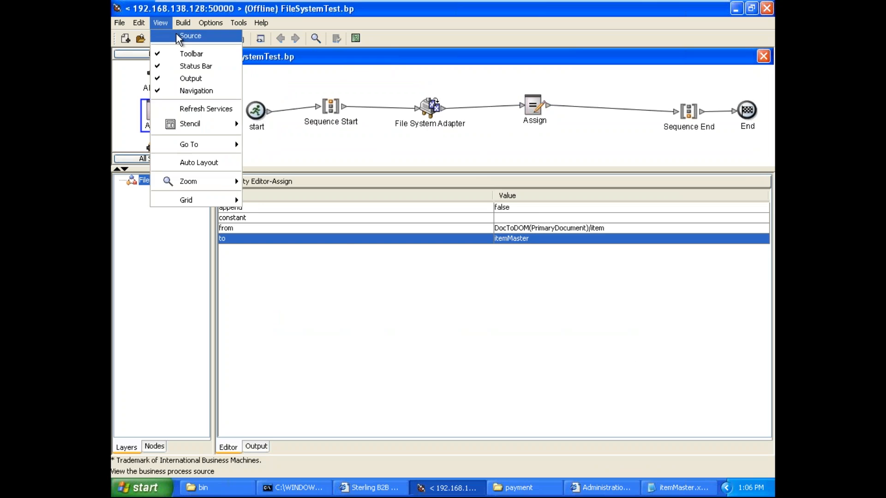
click(189, 34)
key(ctrl+a)
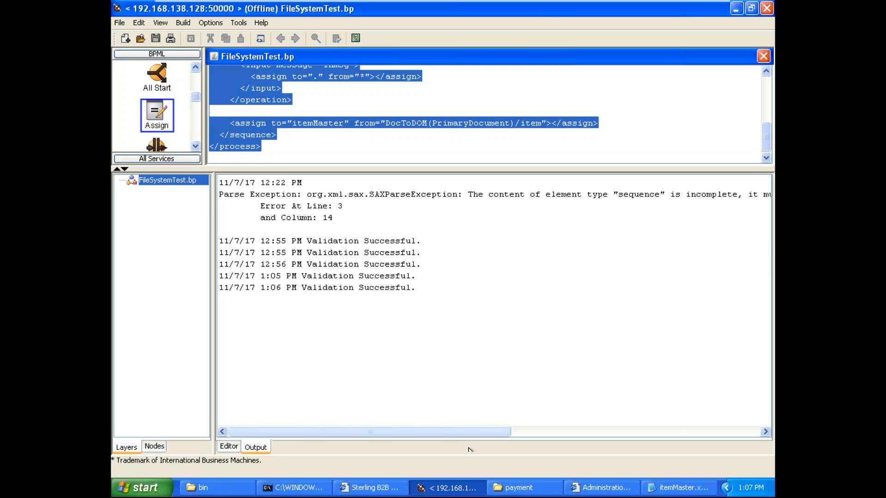
Step: In the dashboard's current processes, open the 12:56 PM FileSystemTest run's Assign Service process data and examine its items and header elements
click(372, 487)
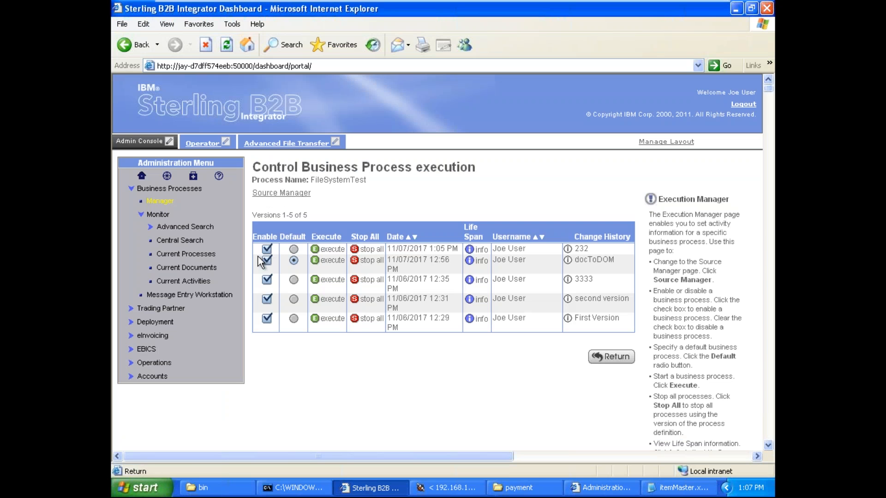
click(207, 255)
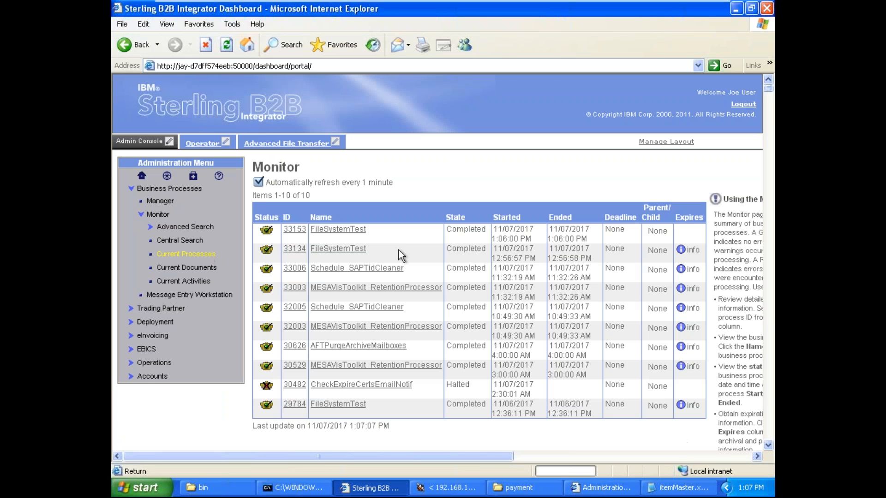
click(294, 250)
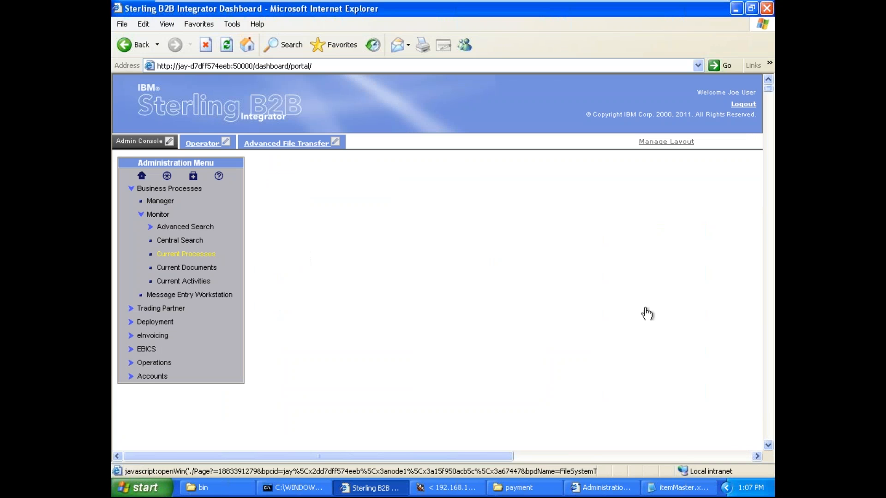
click(661, 326)
click(742, 19)
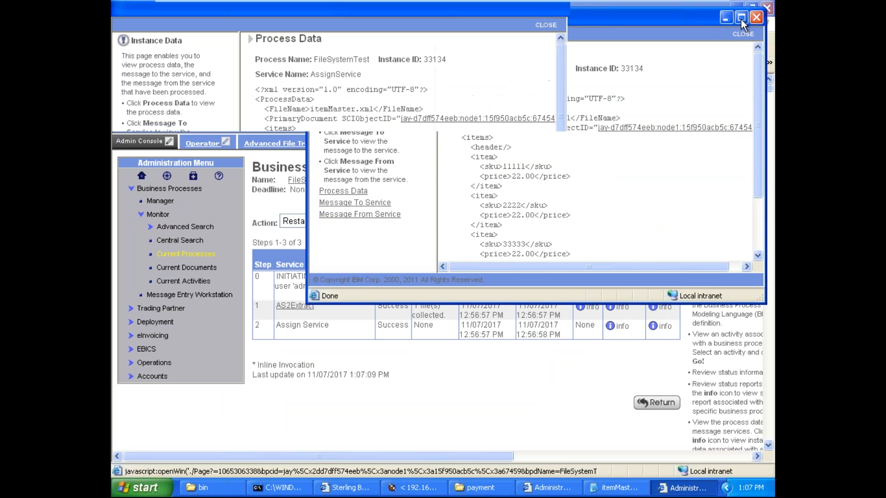
double_click(346, 137)
double_click(360, 148)
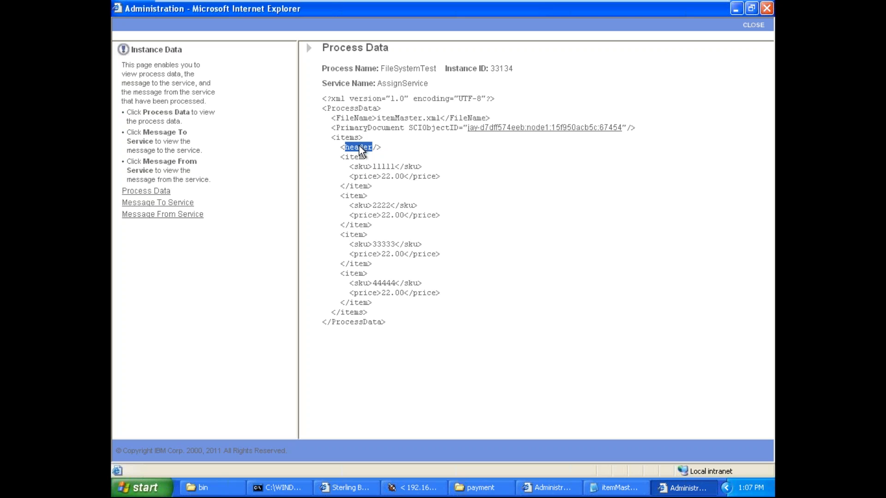
double_click(353, 137)
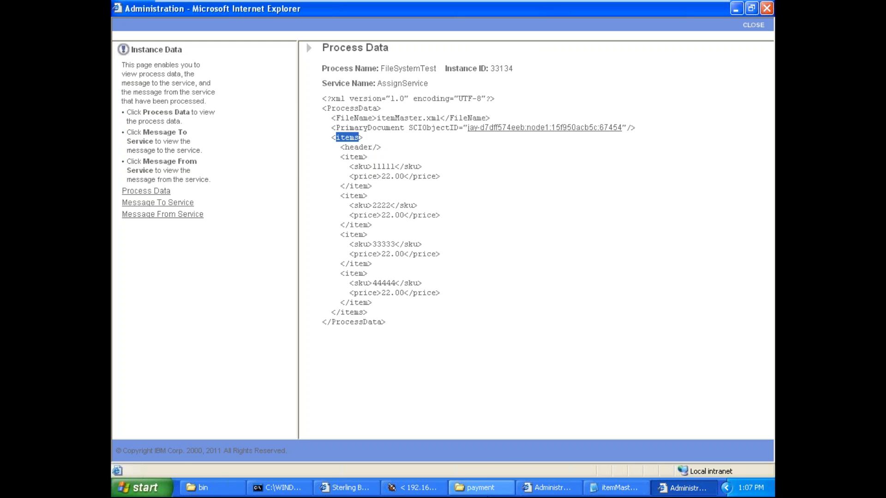
Step: Return to the modeler's graph view and open the Assign activity's from expression for review
click(415, 488)
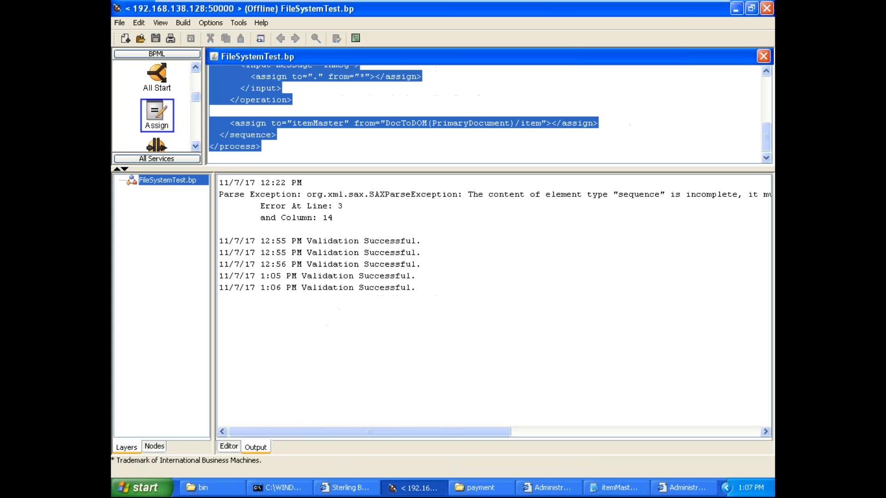
click(162, 22)
click(173, 32)
click(535, 110)
click(610, 232)
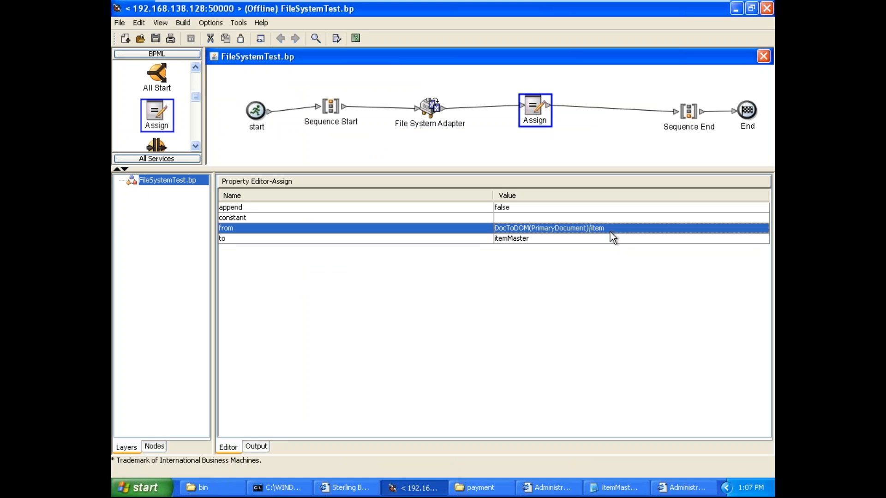
click(611, 231)
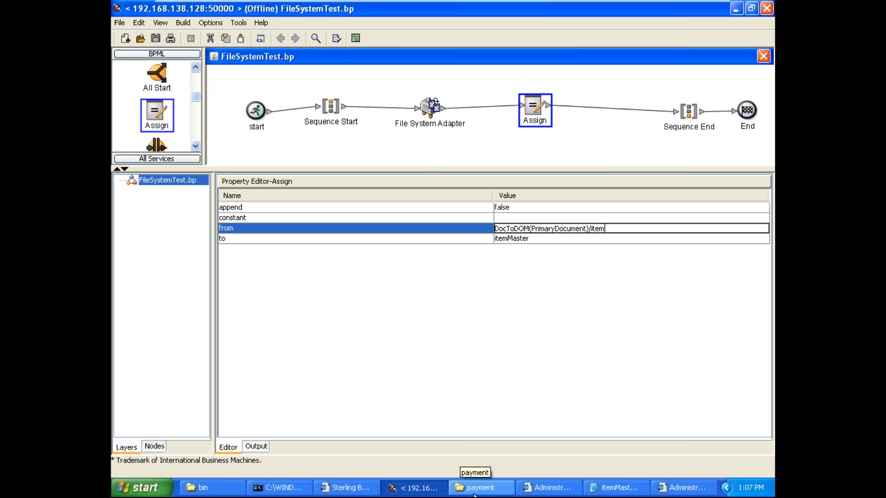
Step: Close the execution results and process data windows and return to the Sterling B2B Integrator dashboard
click(545, 489)
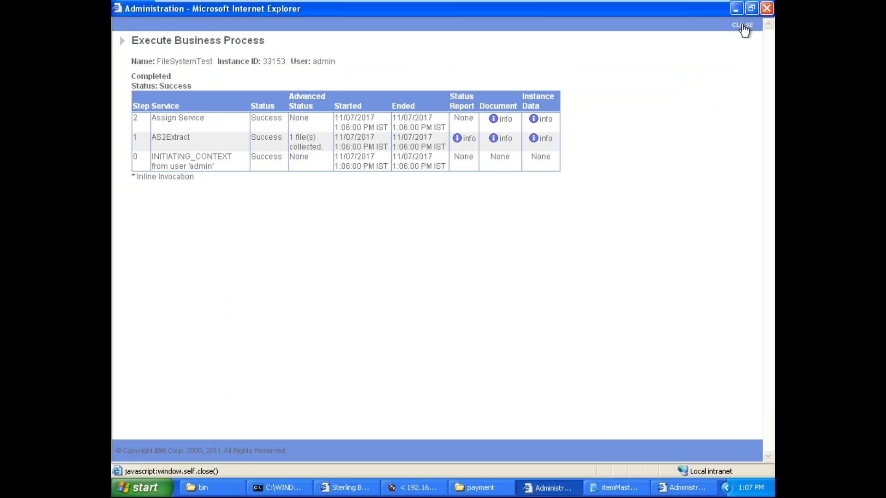
click(742, 27)
click(683, 487)
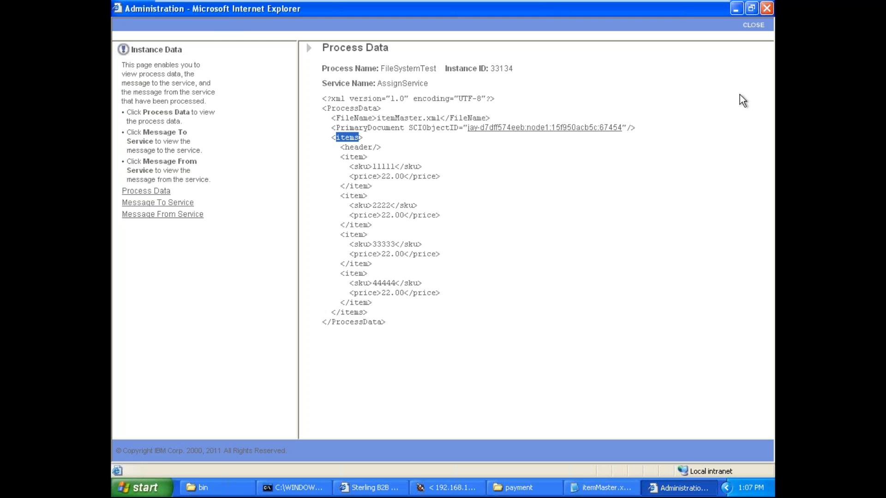
click(756, 25)
click(413, 492)
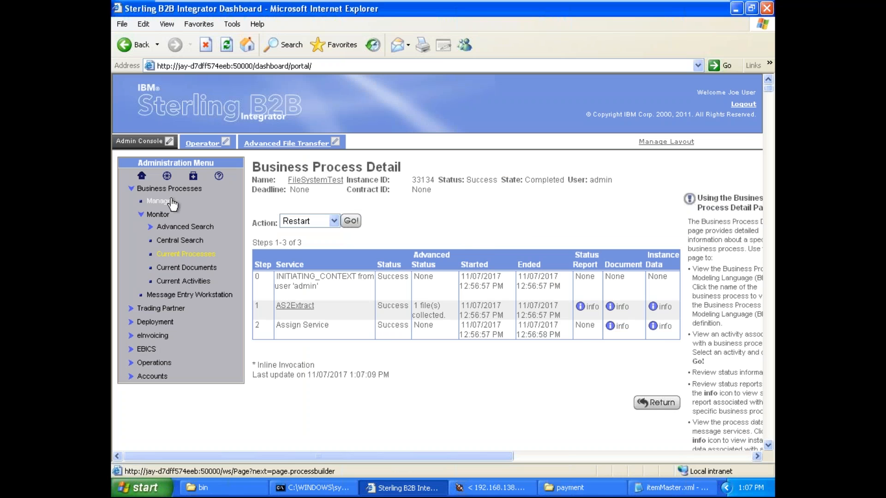
Step: Search the Business Process Manager for Filesystem and open the newest FileSystemTest version's source for editing
click(162, 203)
text(File)
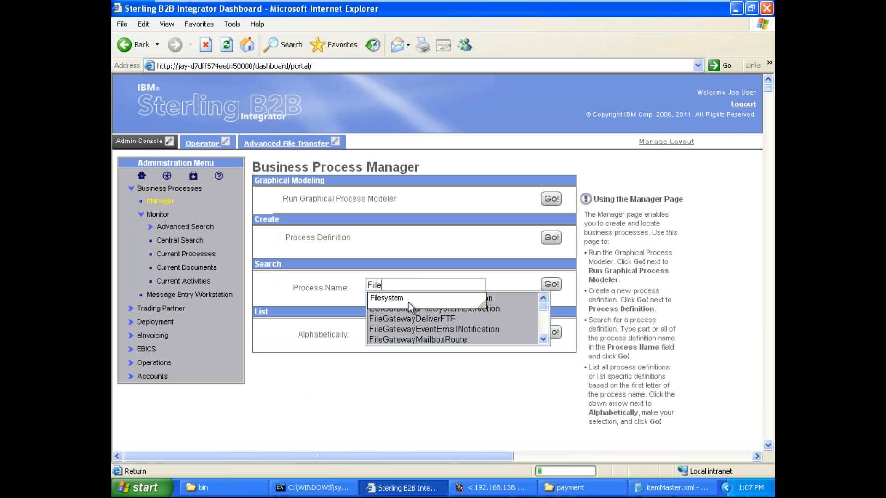
click(399, 298)
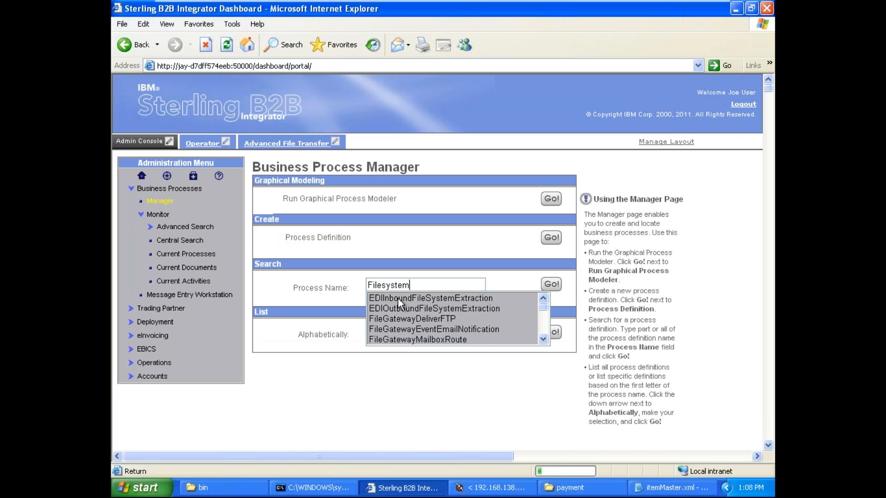
click(551, 284)
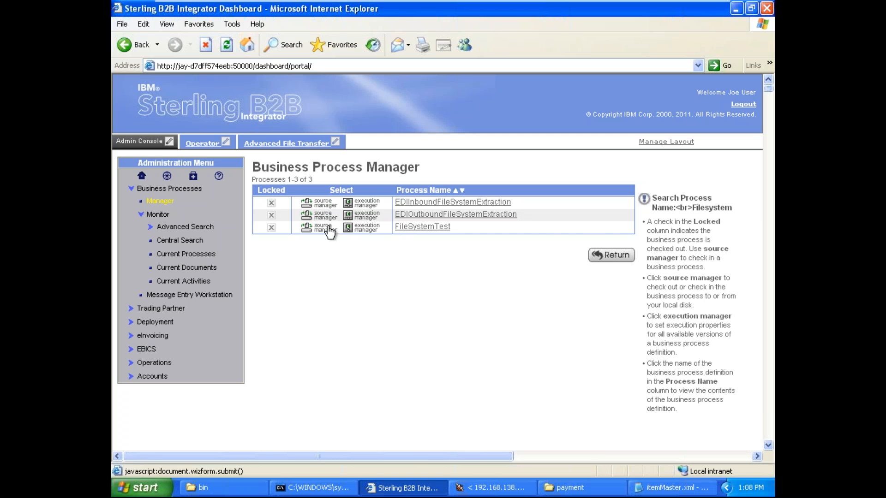
click(319, 227)
click(279, 282)
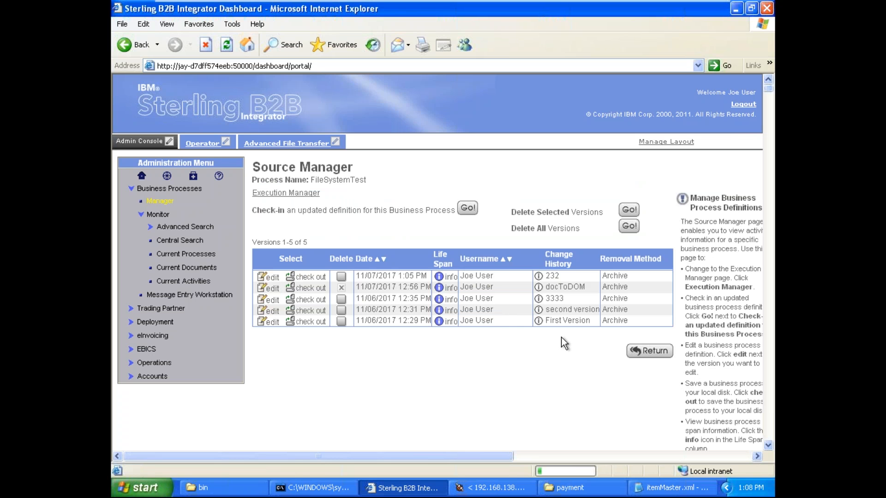
Step: Replace the entire BPML of FileSystemTest with the copied source
click(542, 334)
key(ctrl+a)
key(Delete)
key(ctrl+v)
Step: Describe the new FileSystemTest version as 3232, save it and finish the update with the business process enabled
click(457, 211)
text(3232)
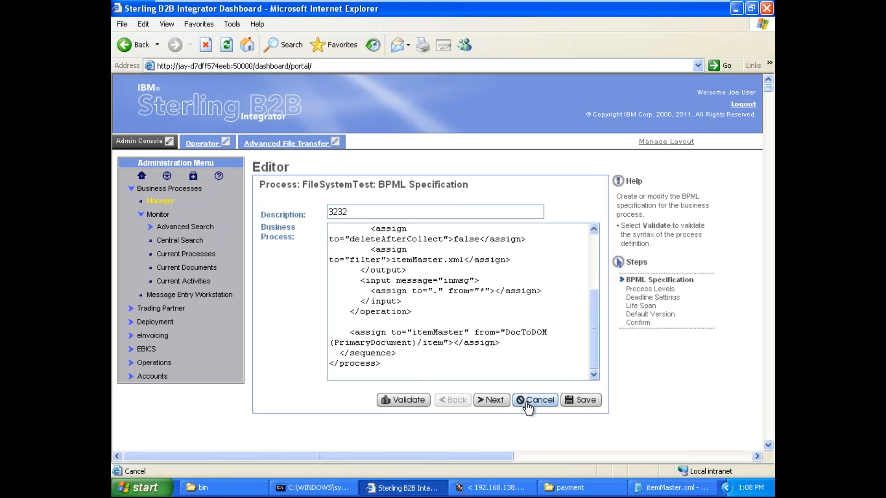
click(594, 409)
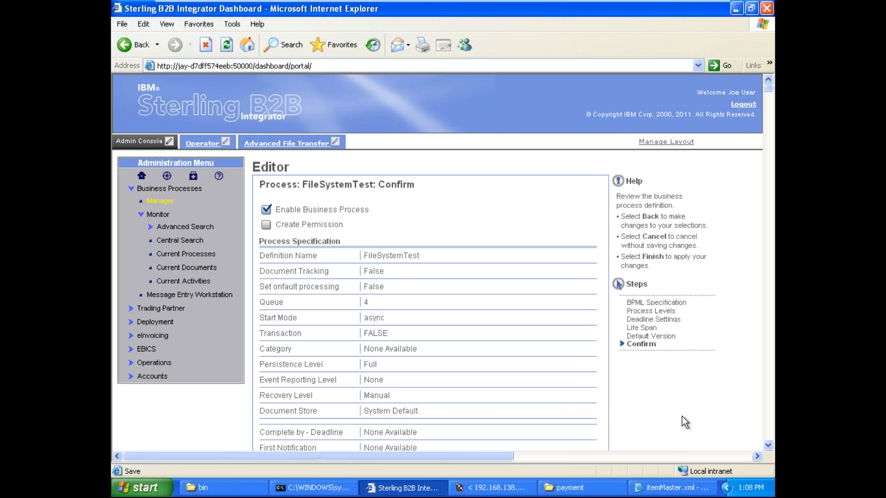
scroll(754, 442, down, 4)
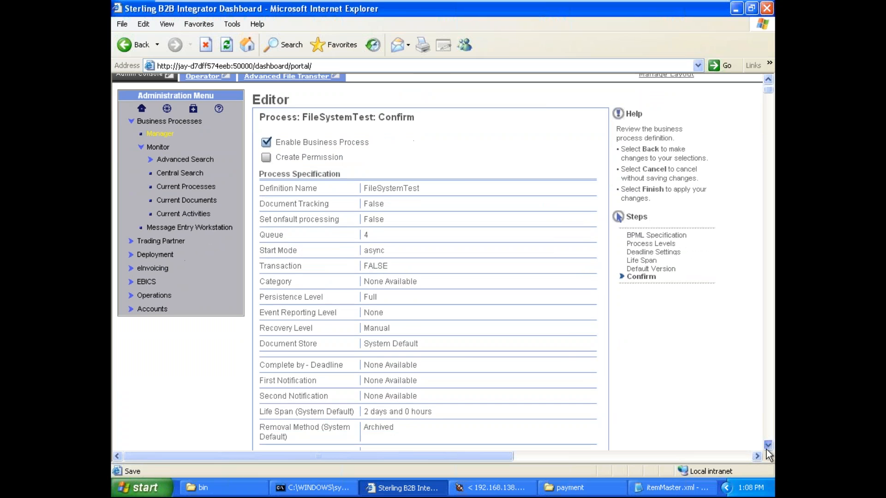
scroll(592, 379, down, 1)
click(588, 374)
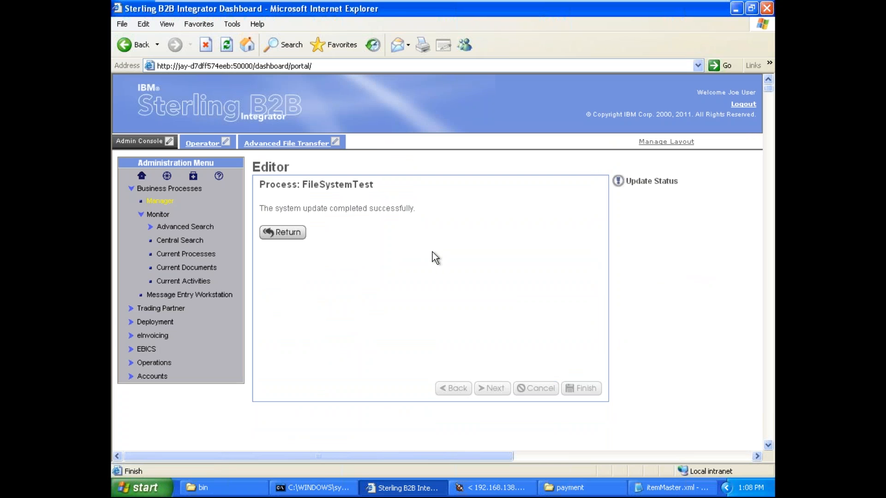
Step: Execute the newest FileSystemTest version, described as 3232, without an input file and enlarge the execution results
click(291, 234)
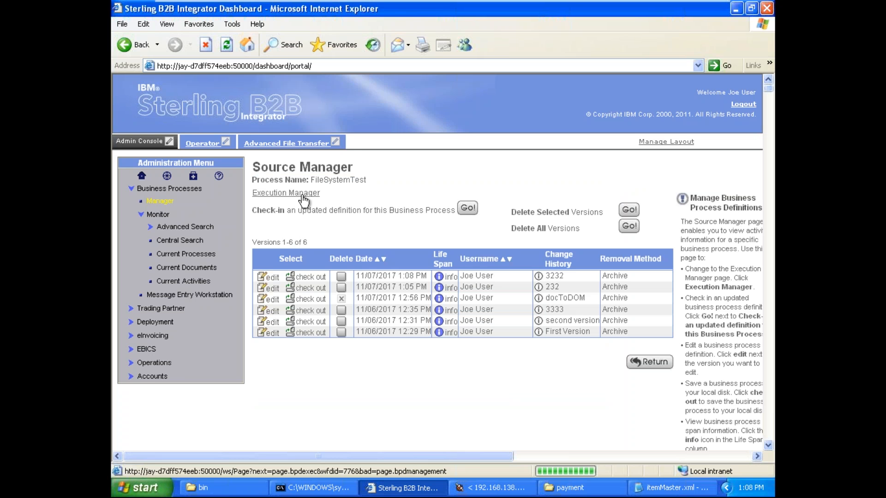
click(301, 195)
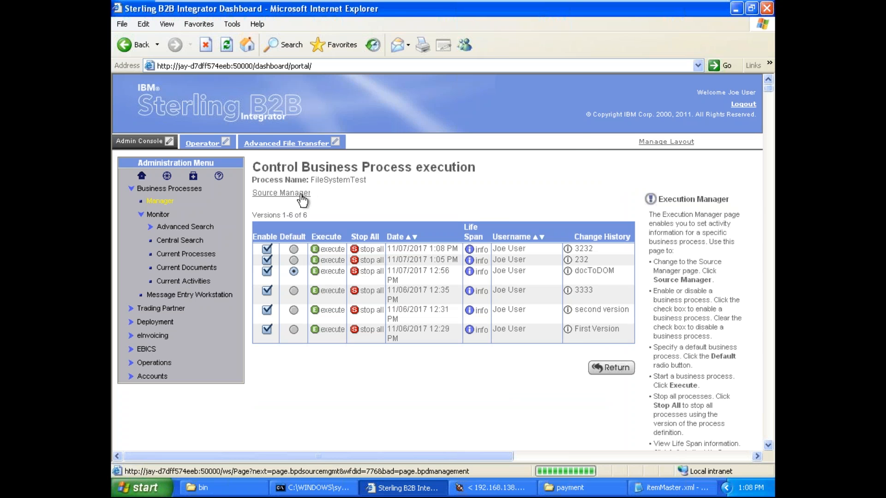
click(338, 252)
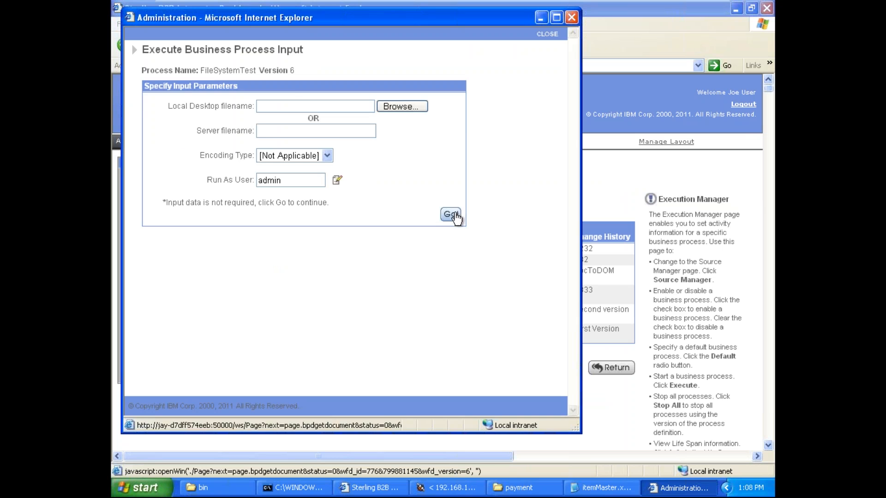
click(454, 214)
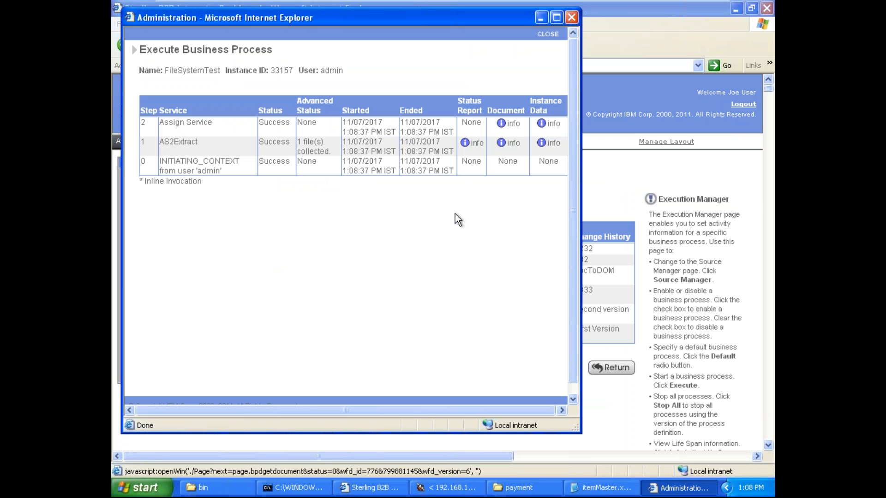
click(559, 17)
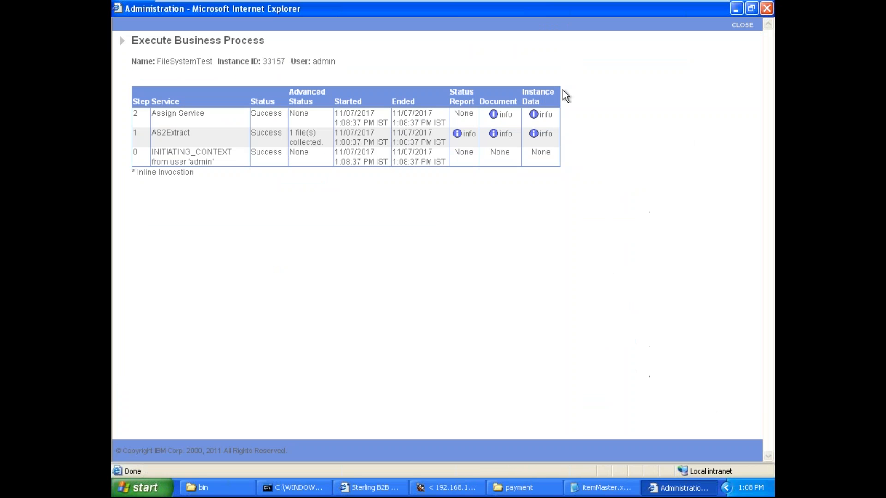
Step: View the Assign Service's process data and examine the itemMaster block with its item nodes
click(546, 115)
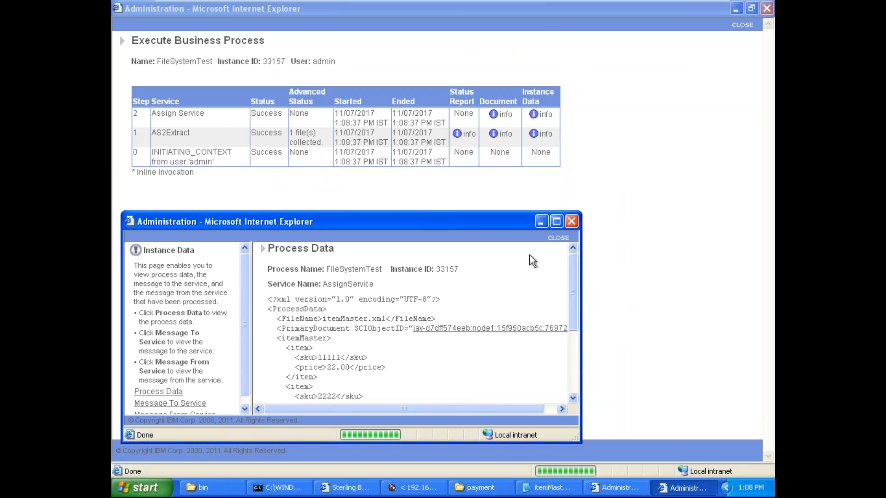
click(559, 223)
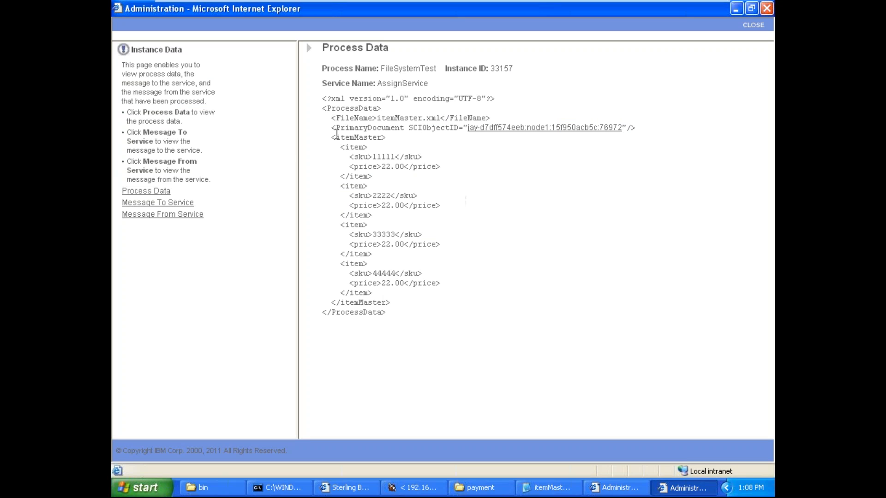
drag(333, 137, 407, 306)
click(333, 181)
drag(331, 137, 417, 300)
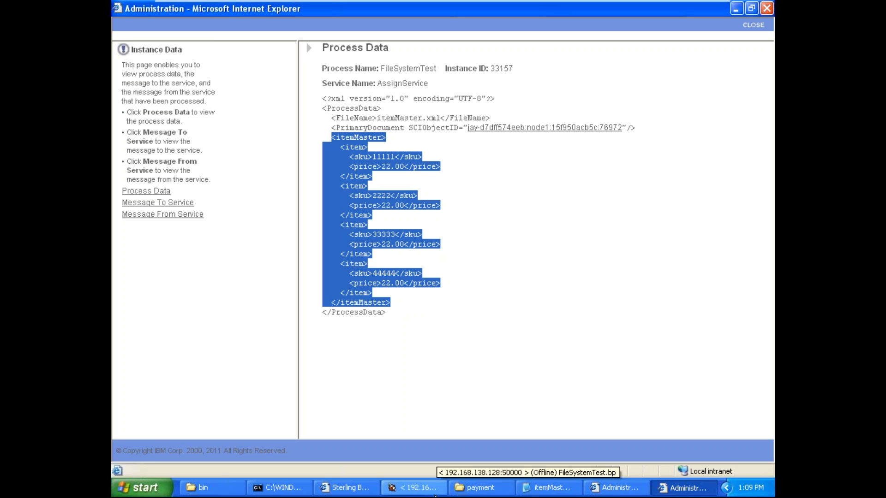
Step: Switch to FileSystemTest.bp in the Graphical Process Modeler and review the Assign's from and to values
click(414, 488)
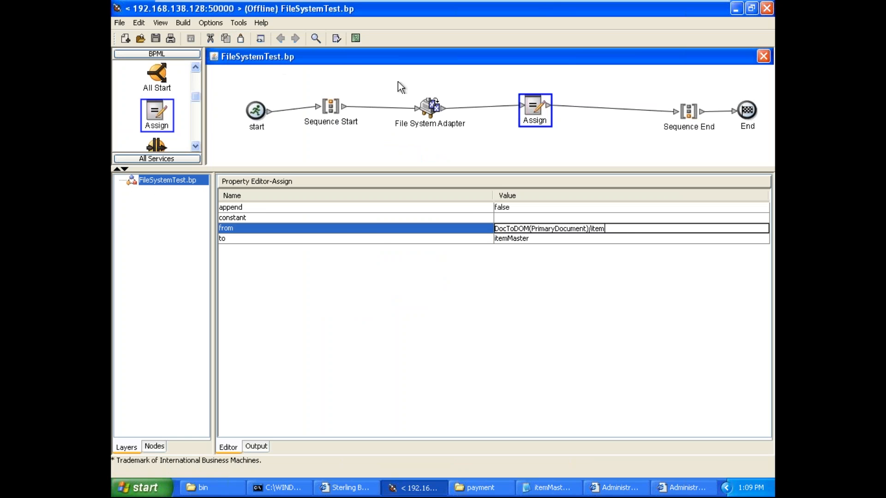
click(376, 239)
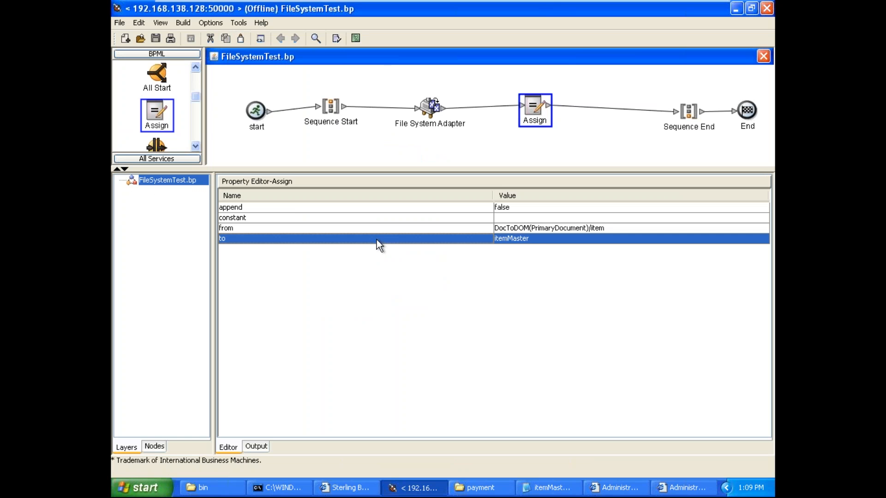
click(536, 237)
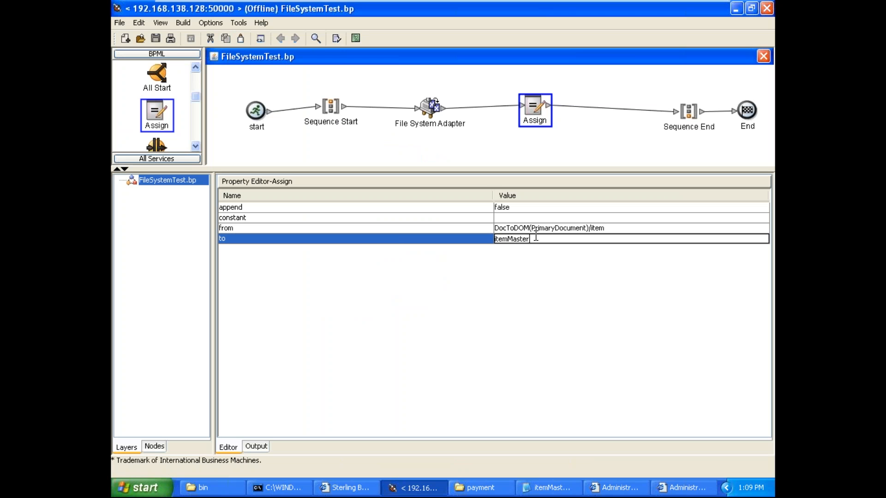
click(363, 228)
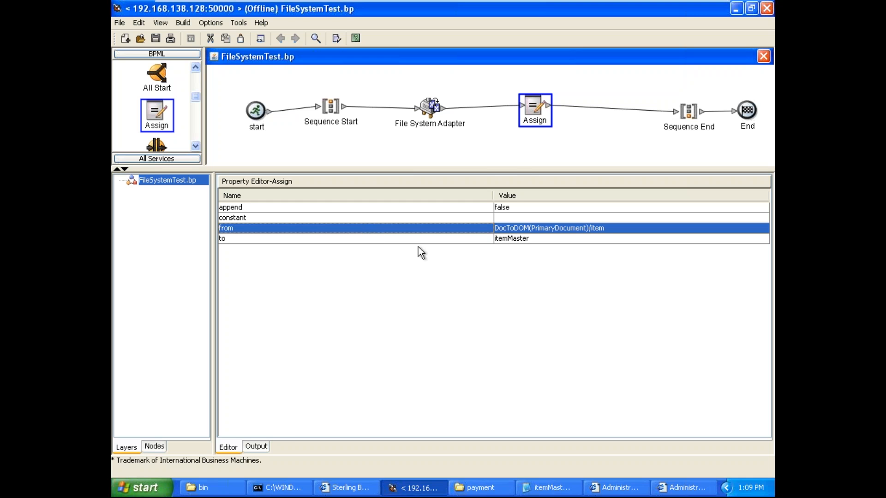
Step: Clear the Assign's to value and re-enter it as itemMaster
click(526, 238)
click(538, 238)
key(BackSpace)
key(BackSpace)
key(BackSpace)
key(BackSpace)
key(BackSpace)
key(BackSpace)
key(BackSpace)
key(BackSpace)
key(BackSpace)
text(>)
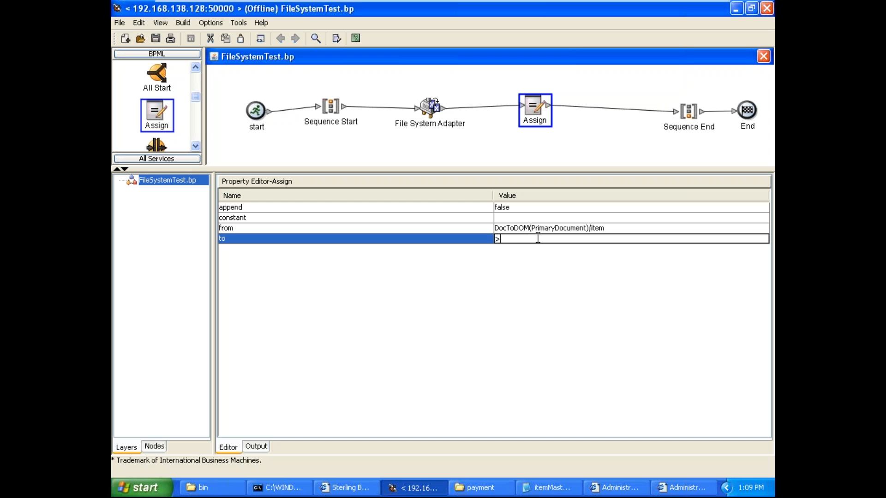
key(BackSpace)
text(itemMaster)
mouse_move(670, 10)
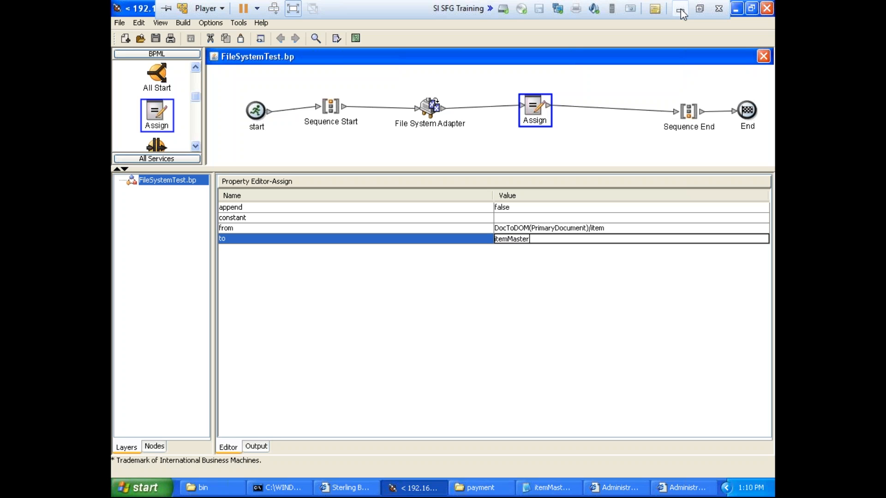
click(679, 10)
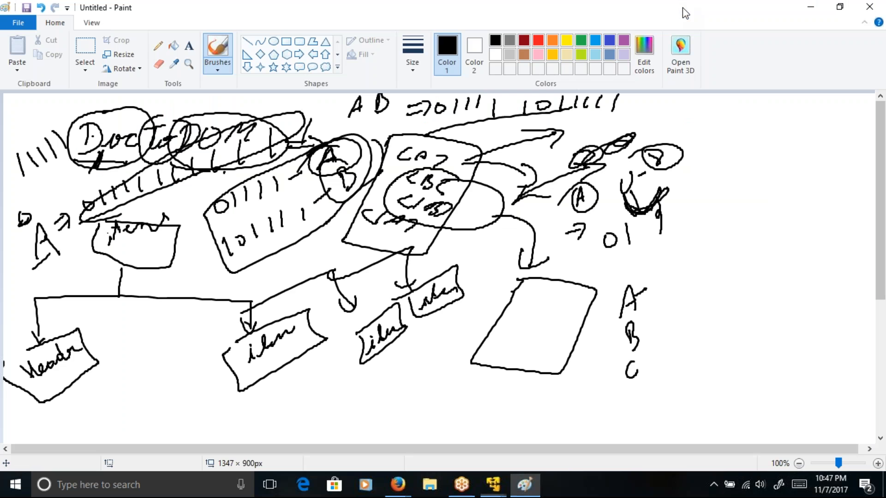
click(748, 418)
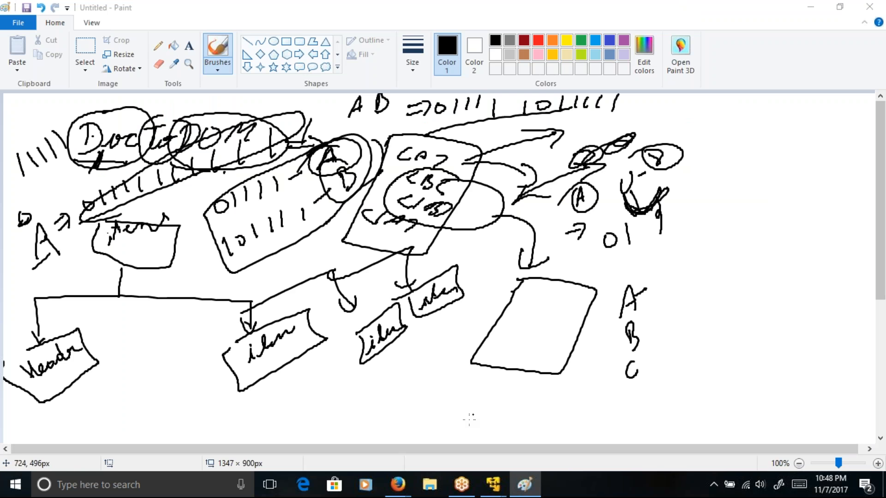
mouse_move(499, 488)
click(570, 402)
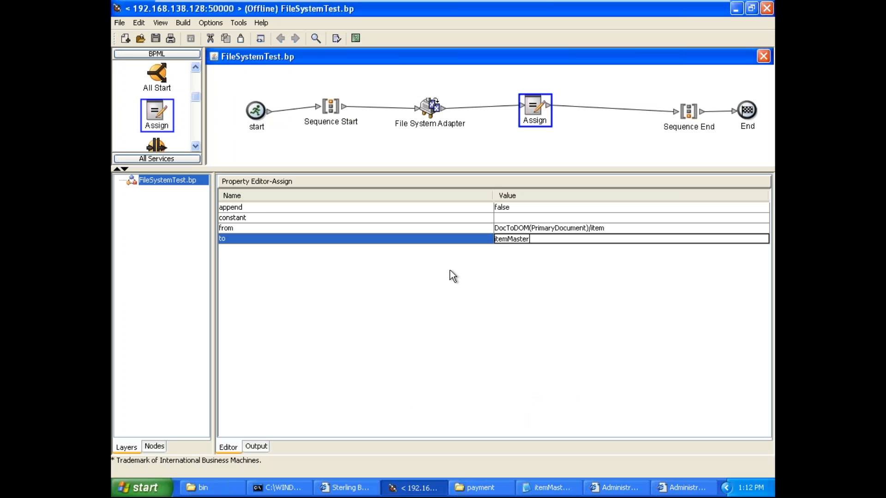
Step: Compare the Assign's from and to settings with the itemMaster block in the executed instance's process data
click(441, 228)
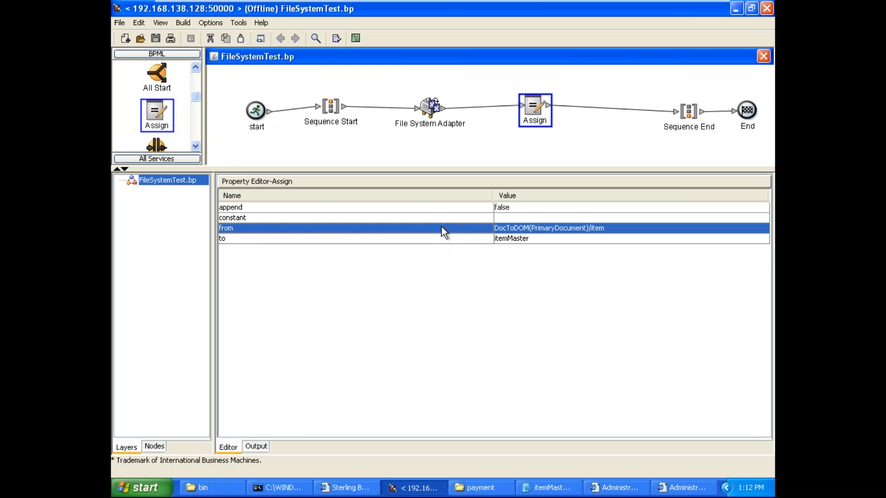
click(502, 241)
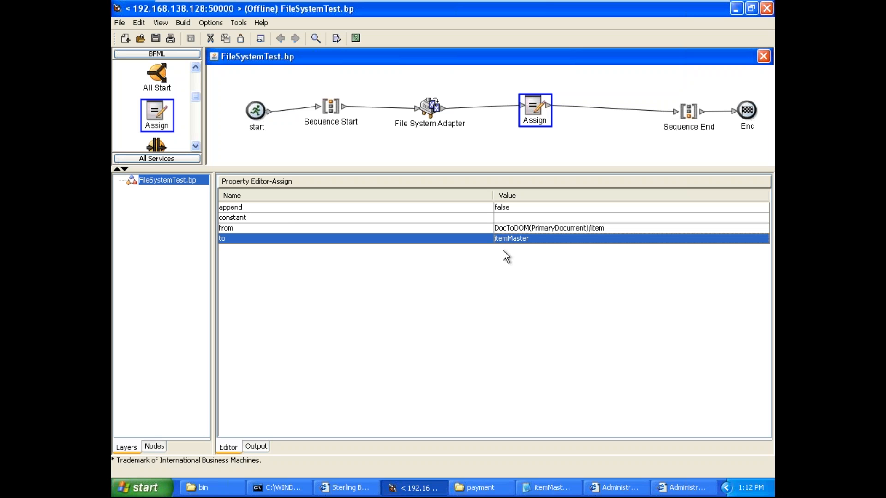
click(688, 488)
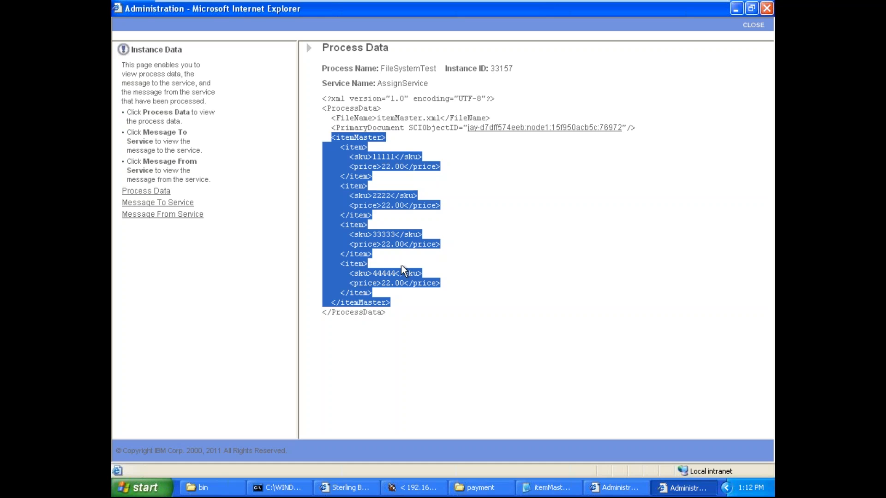
click(330, 176)
drag(331, 136, 419, 305)
click(421, 310)
drag(331, 135, 412, 306)
click(410, 306)
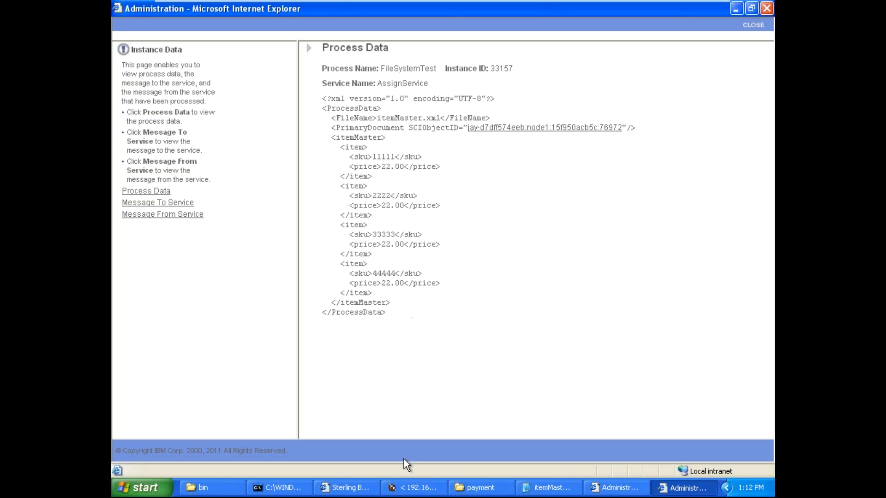
Step: Return to FileSystemTest.bp and move the File System Adapter and Assign slightly towards Sequence Start
click(414, 488)
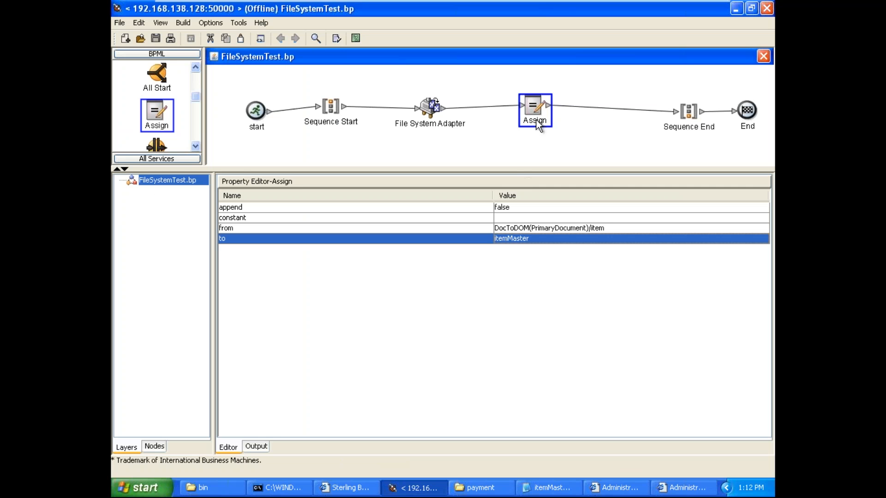
mouse_move(435, 111)
mouse_down()
mouse_move(424, 115)
mouse_move(432, 116)
mouse_up()
click(511, 107)
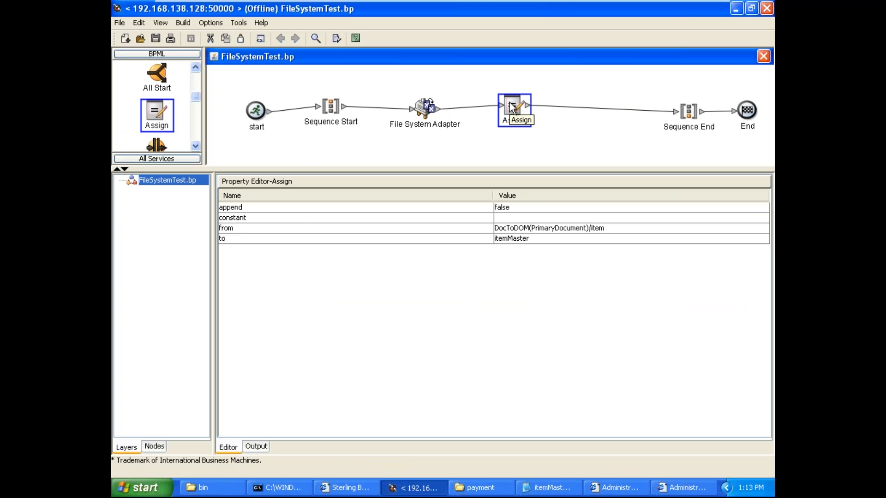
click(516, 230)
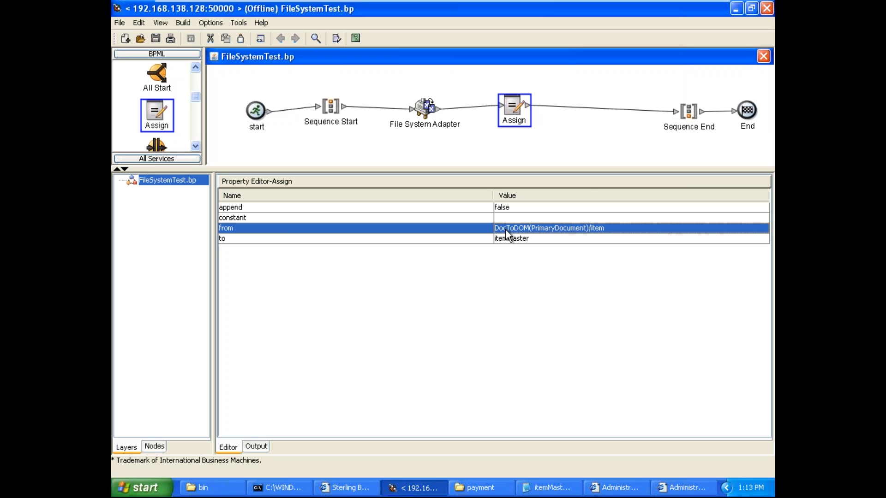
Step: Delete the link between Assign and Sequence End
click(585, 132)
click(596, 109)
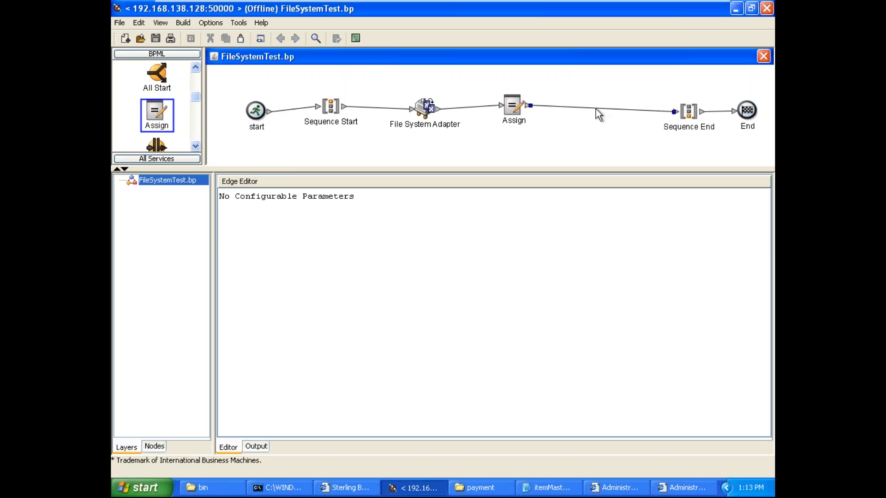
right_click(596, 109)
click(614, 114)
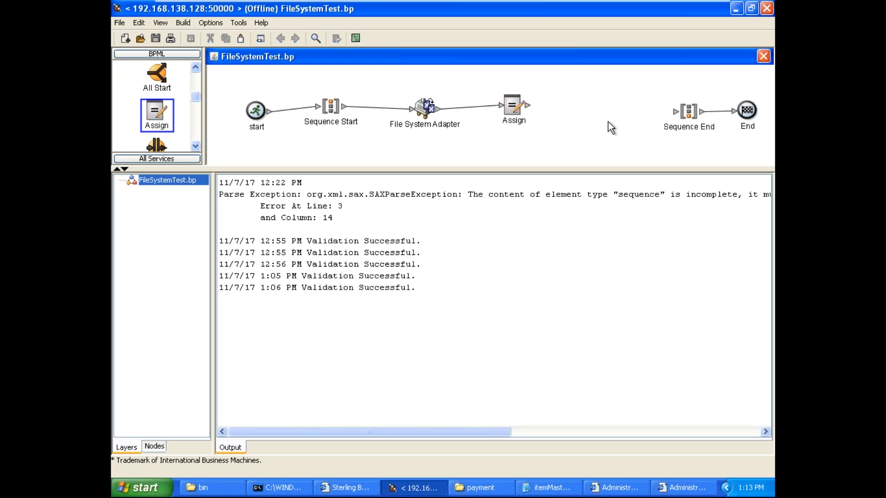
Step: Insert a second Assign between the first Assign and Sequence End, link it to both and open its properties
drag(157, 113, 592, 109)
drag(528, 105, 674, 113)
drag(605, 107, 590, 102)
double_click(591, 102)
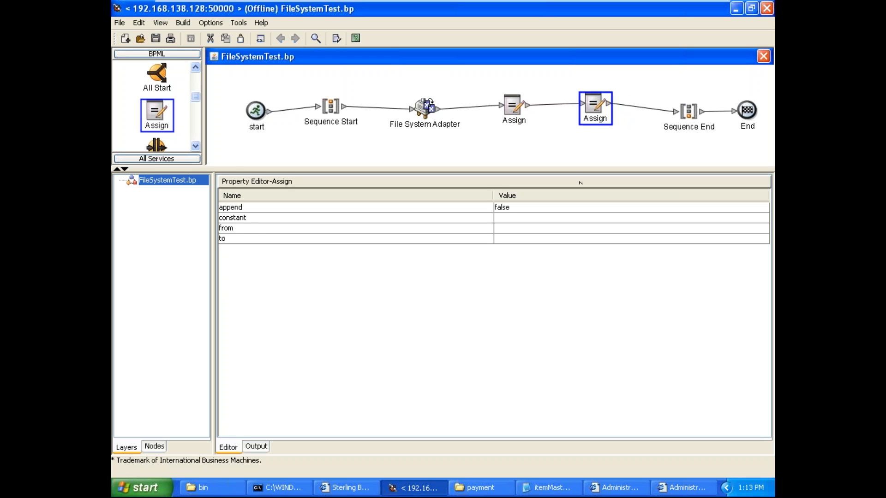
Step: Set the second Assign's to value to "." and its from value to DOMToDoc(/)
click(531, 240)
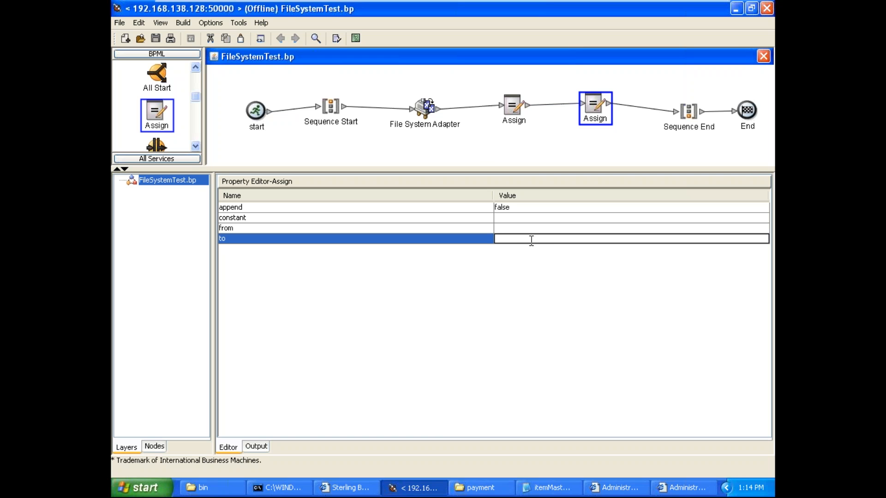
text(.)
click(513, 227)
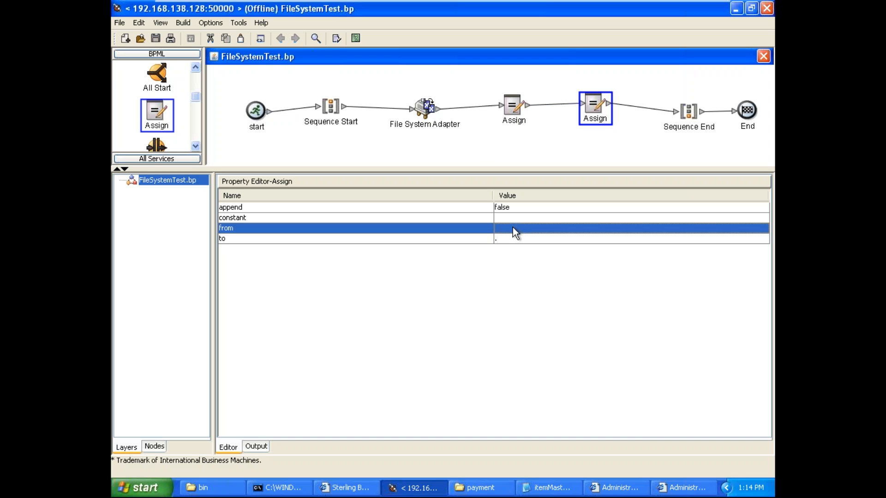
click(512, 229)
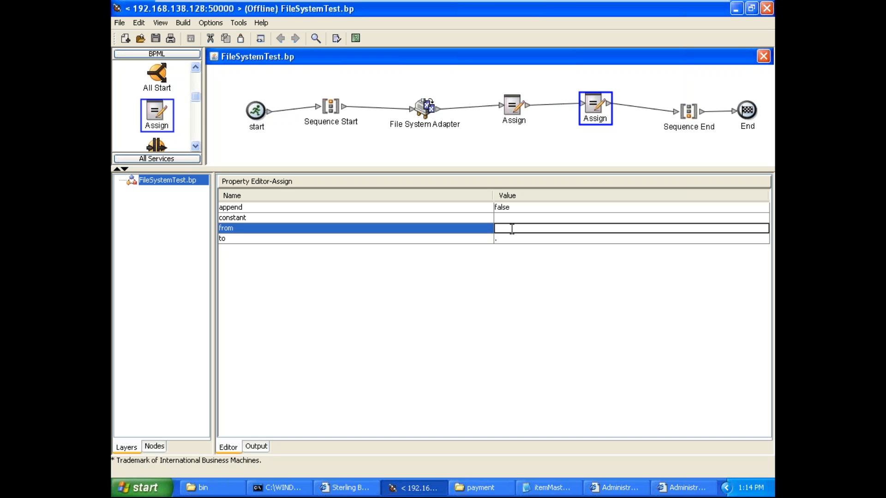
text(DOM)
text(ToDoc)
text(())
text(/)
Step: Review the executed instance's service steps and the itemMaster block in its process data
click(611, 490)
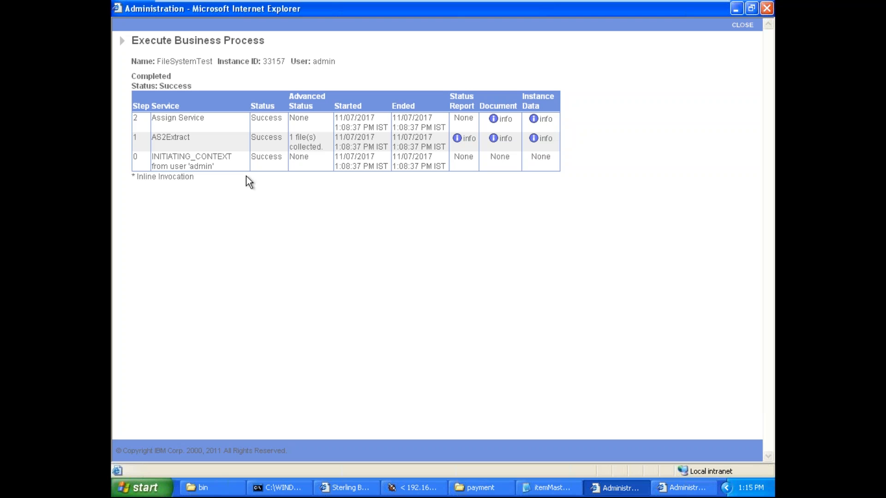
click(169, 137)
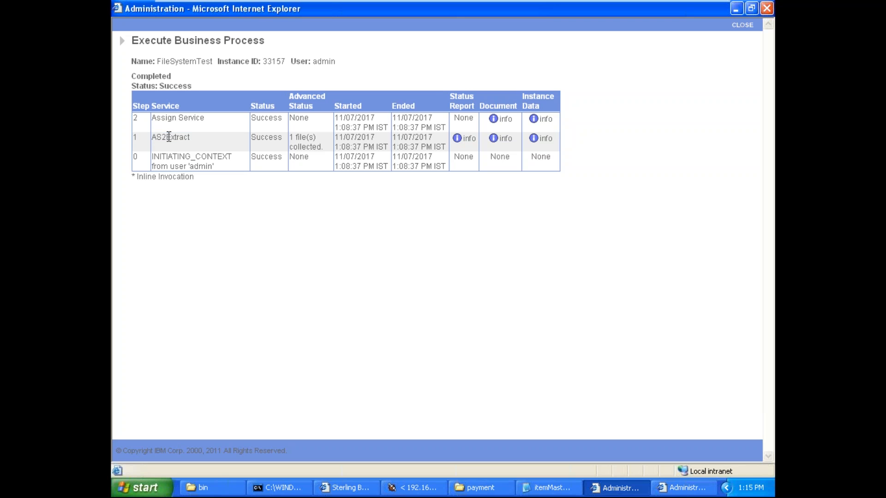
double_click(269, 137)
click(690, 489)
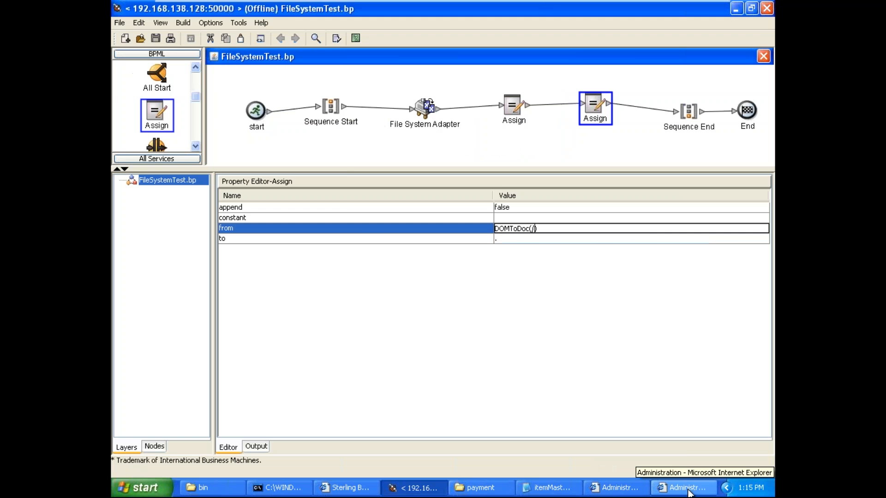
click(689, 490)
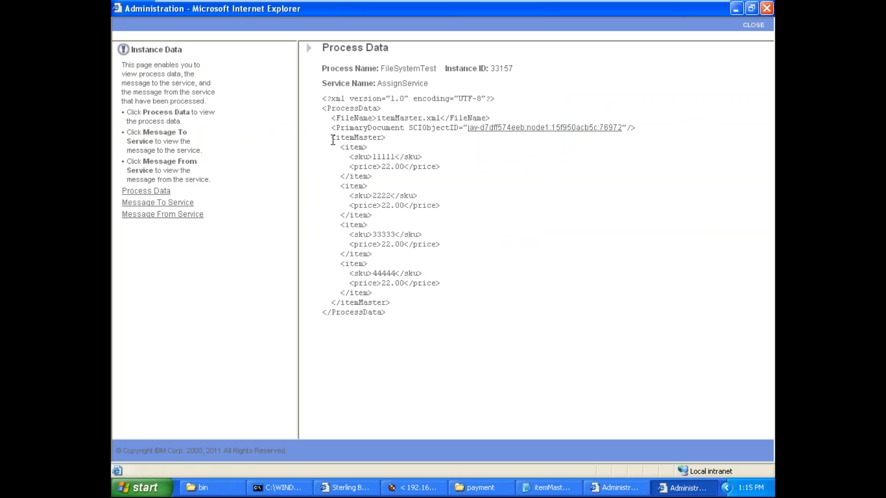
drag(331, 138, 408, 303)
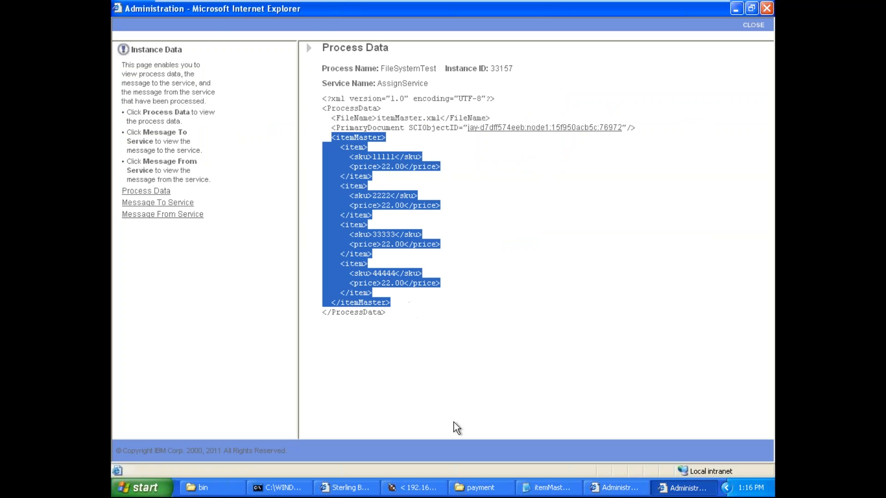
Step: Compare the second Assign's from expression with the ProcessData root element in the executed instance's process data
click(420, 486)
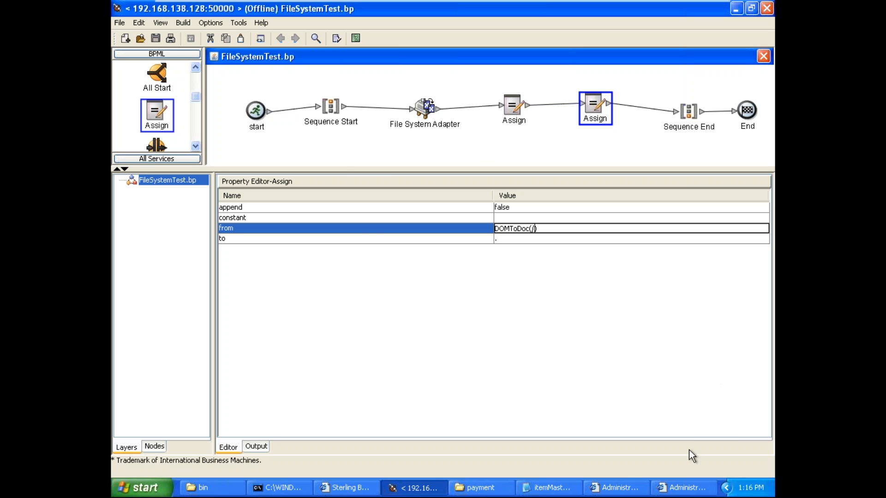
click(688, 493)
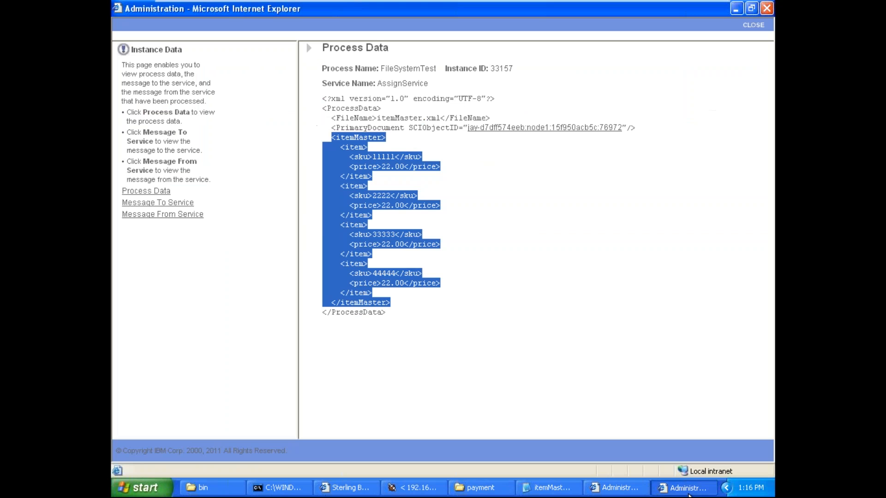
click(538, 249)
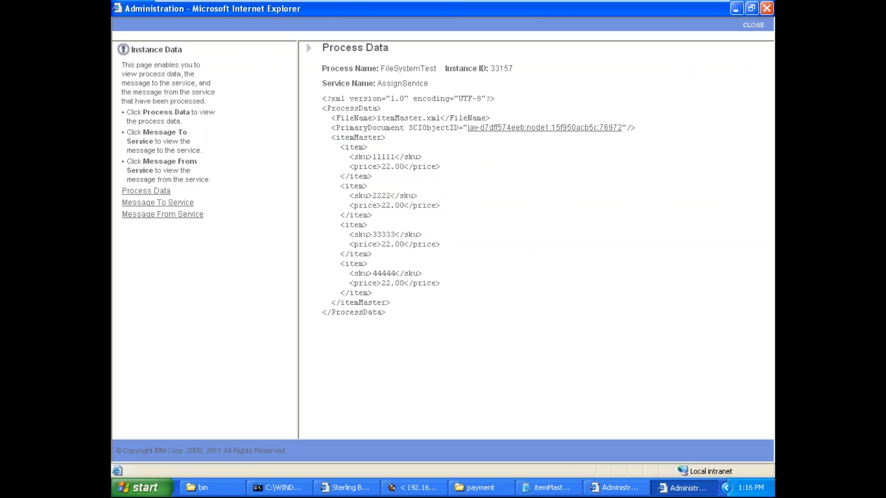
double_click(354, 107)
double_click(354, 107)
Step: Switch to Paint and start a blank drawing, discarding the existing sketch without saving it
click(679, 9)
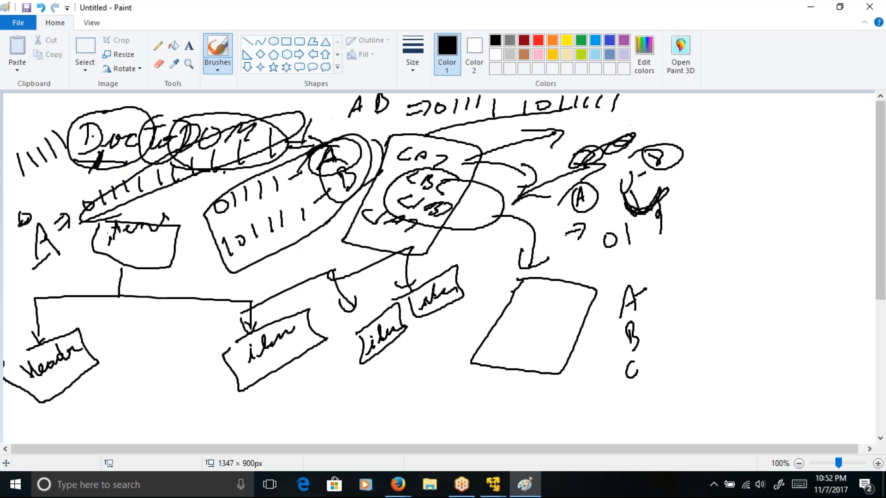
click(19, 23)
click(35, 46)
click(461, 244)
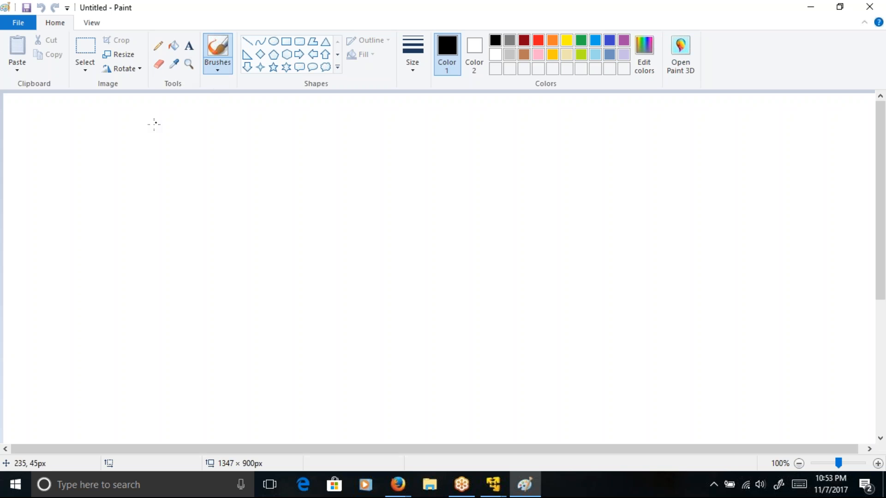
Step: Handwrite the nested tags <A>, <B>, <C> and <D>, each one lower and indented further than the last
mouse_move(161, 108)
mouse_down()
mouse_move(164, 128)
mouse_move(194, 113)
mouse_move(224, 122)
mouse_move(210, 176)
mouse_move(265, 175)
mouse_up()
drag(233, 234, 248, 256)
drag(282, 231, 329, 255)
mouse_move(270, 316)
mouse_down()
mouse_move(291, 331)
mouse_move(316, 300)
mouse_move(335, 302)
mouse_move(320, 323)
mouse_up()
drag(360, 293, 346, 339)
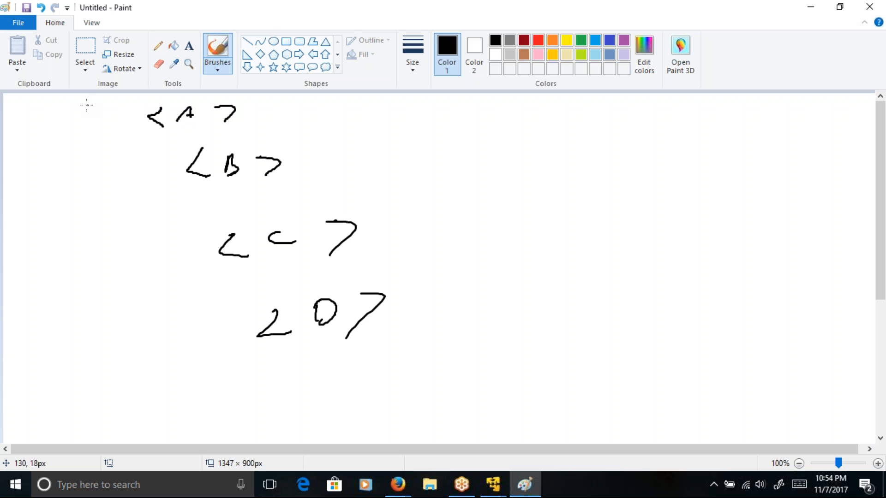
Step: Circle the <A> tag and add arrows before, after and beneath it to mark it as the root
mouse_move(82, 105)
mouse_down()
mouse_move(146, 112)
mouse_move(131, 124)
mouse_up()
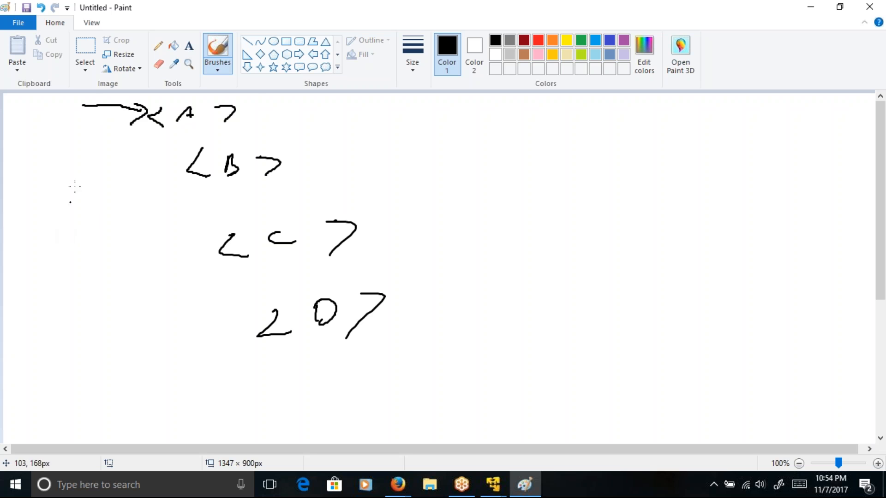
mouse_move(141, 137)
mouse_down()
mouse_move(238, 122)
mouse_move(238, 94)
mouse_move(165, 107)
mouse_move(156, 137)
mouse_up()
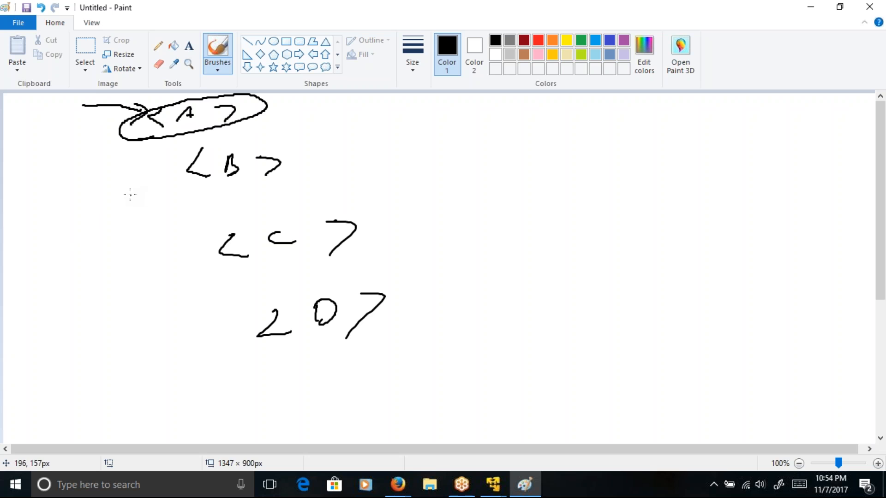
mouse_move(262, 108)
mouse_down()
mouse_move(307, 106)
mouse_move(295, 120)
mouse_up()
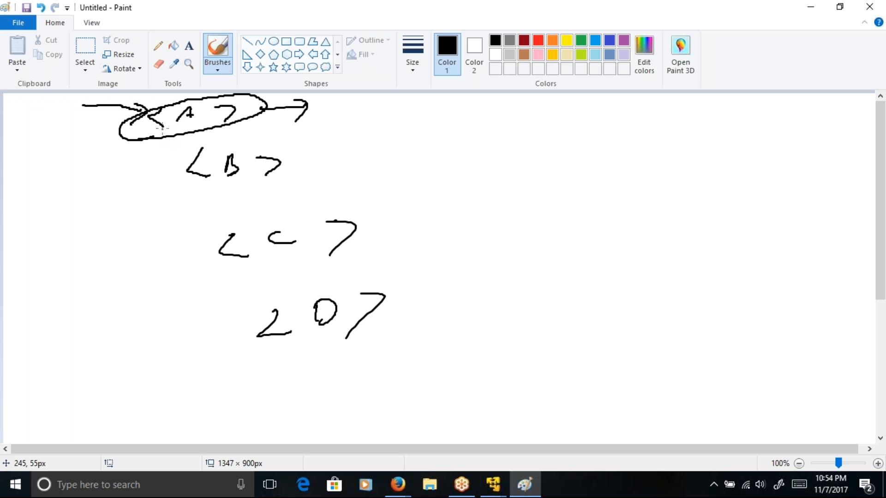
drag(155, 134, 147, 165)
mouse_move(254, 107)
mouse_down()
mouse_move(283, 105)
mouse_move(257, 105)
mouse_up()
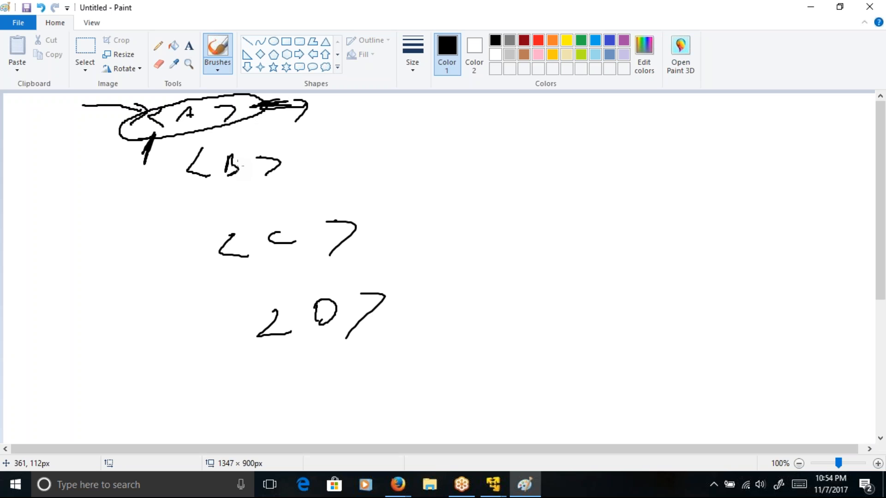
drag(257, 113, 284, 121)
Step: Switch to the FileSystemTest process in the SI SFG Training virtual machine and inspect the first Assign's from expression
click(492, 484)
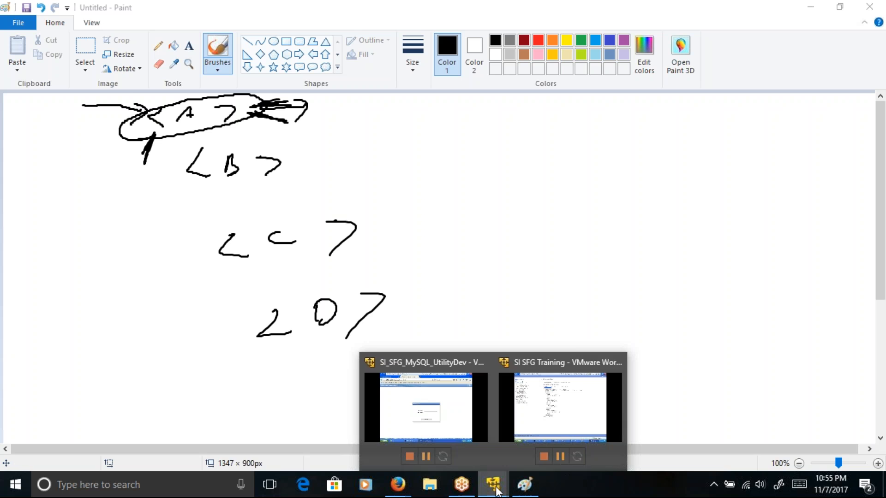
click(541, 411)
click(423, 490)
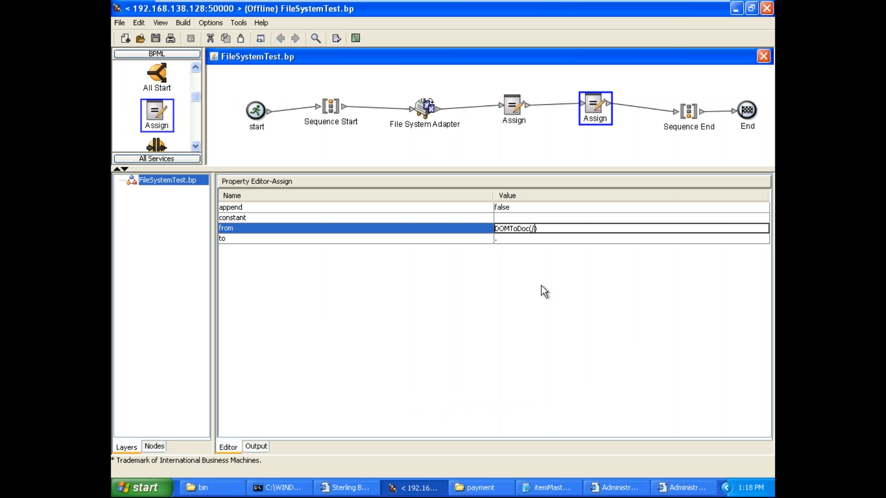
click(517, 104)
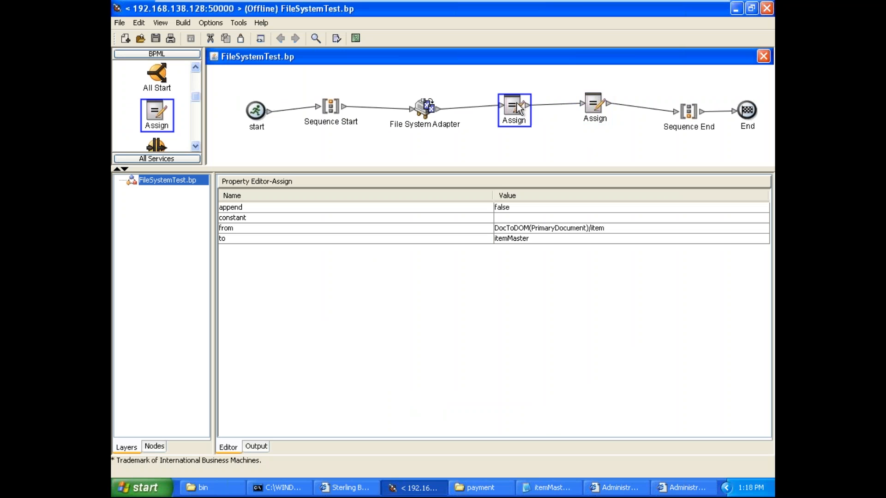
click(602, 228)
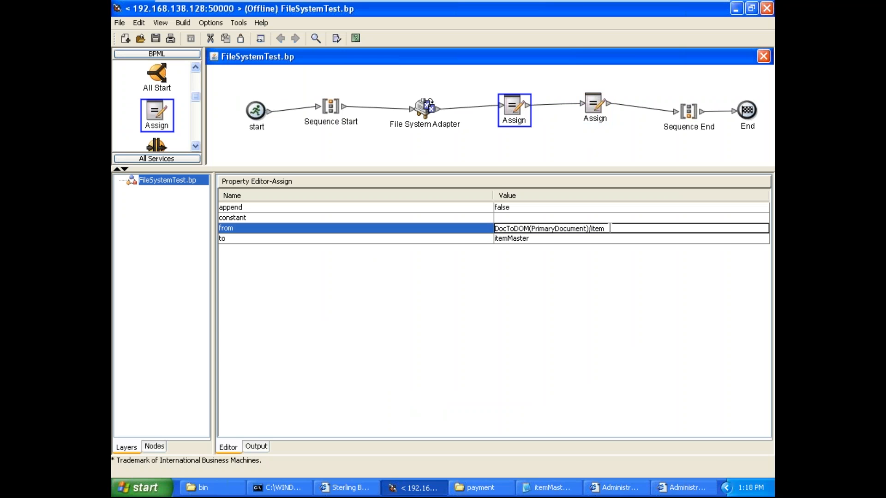
drag(604, 228, 497, 220)
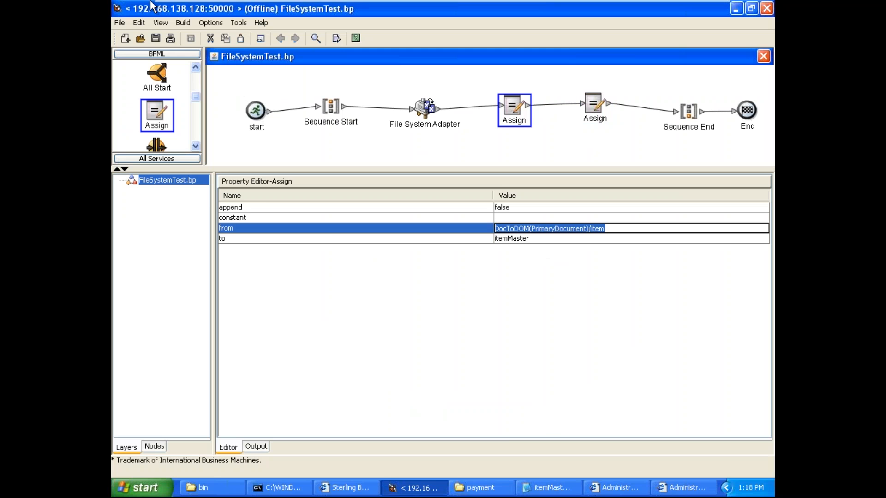
Step: Show FileSystemTest's BPML source in an enlarged pane and examine its filter and collectionFolder assignments
click(161, 23)
click(179, 35)
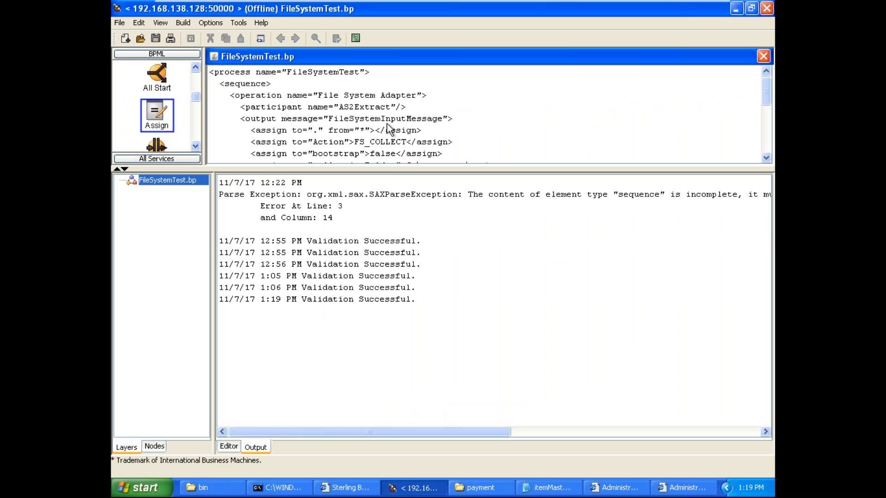
drag(390, 169, 403, 333)
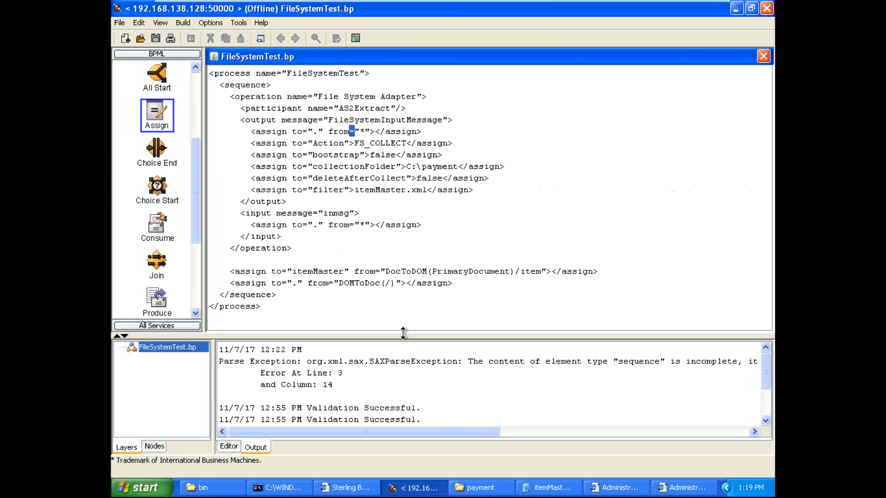
double_click(380, 190)
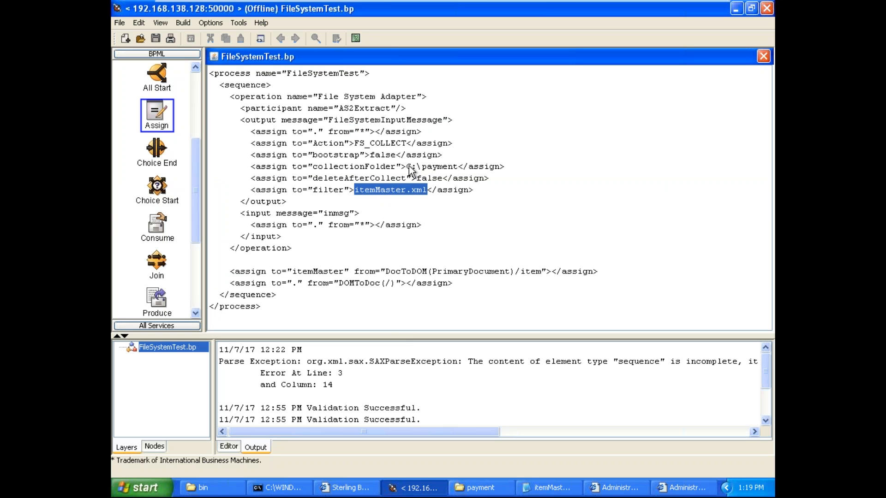
drag(407, 166, 455, 168)
click(455, 168)
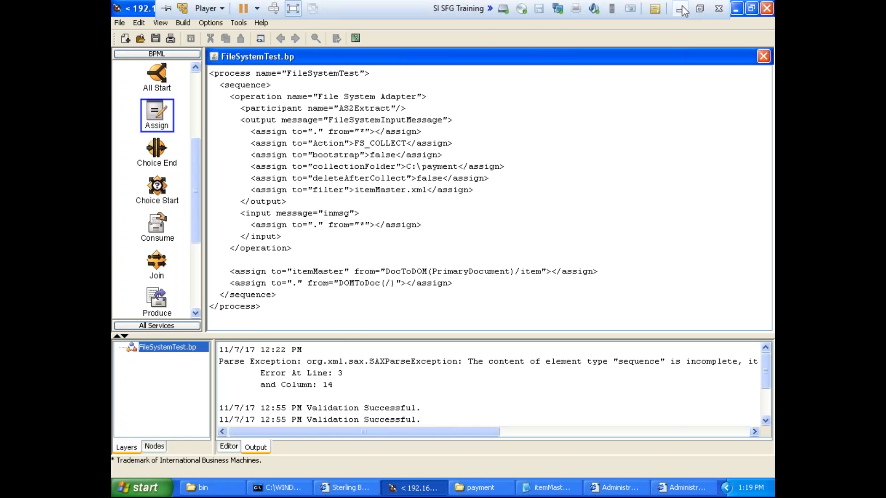
Step: Switch to Paint, extend a downward arrow from <A>, draw another arrow into it and mark the <C> tag's closing bracket
click(680, 9)
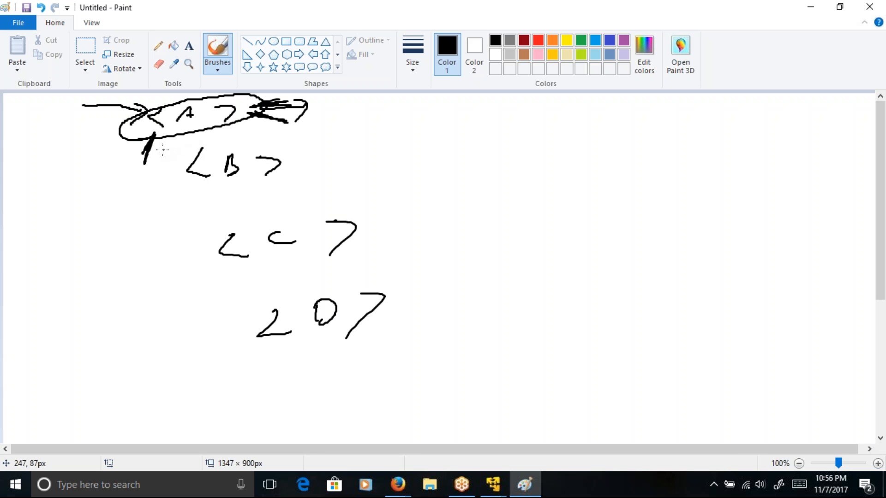
mouse_move(147, 157)
mouse_down()
mouse_move(132, 202)
mouse_move(155, 194)
mouse_up()
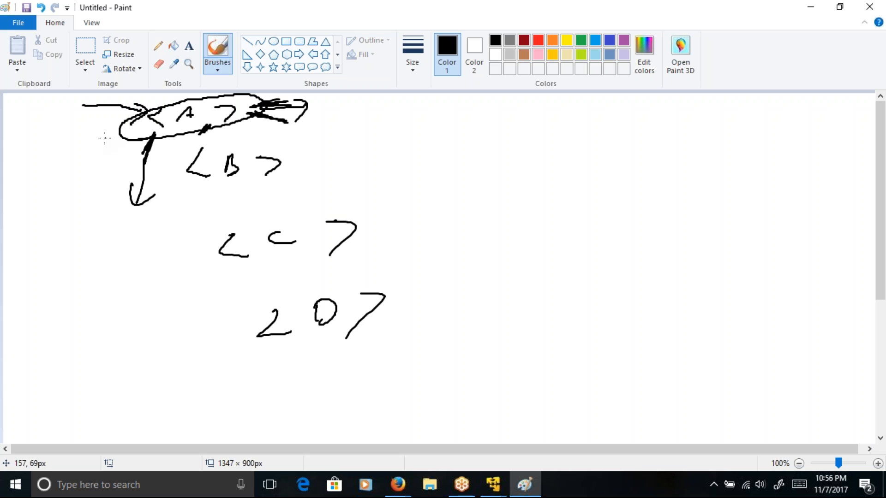
mouse_move(94, 138)
mouse_down()
mouse_move(134, 124)
mouse_move(138, 136)
mouse_up()
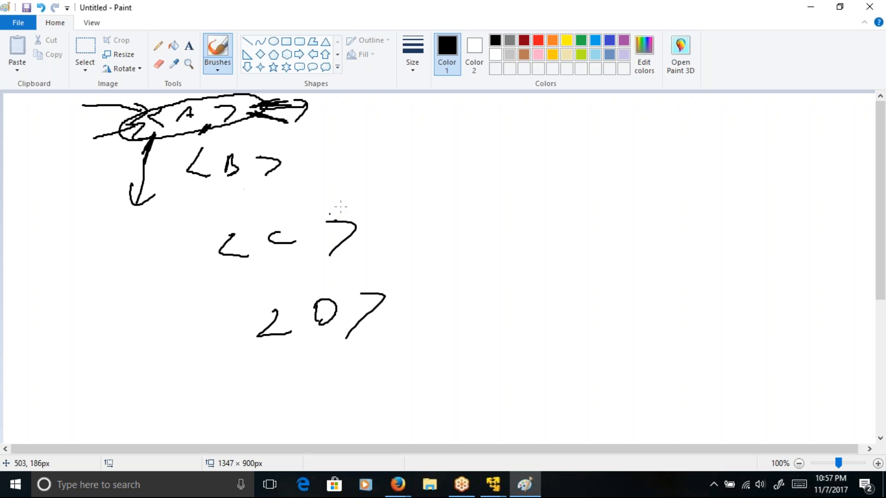
mouse_move(347, 228)
mouse_down()
mouse_move(379, 223)
mouse_move(342, 236)
mouse_up()
Step: Handwrite the relative path B/C/text() beside the tag hierarchy, undoing and rewriting the misshapen letters
mouse_move(471, 174)
mouse_down()
mouse_move(469, 184)
mouse_move(482, 184)
mouse_move(456, 205)
mouse_up()
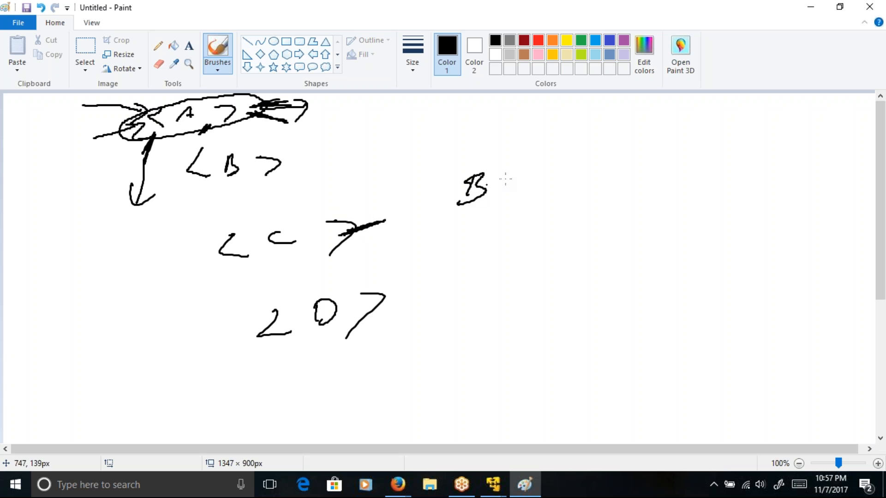
drag(501, 174, 484, 210)
drag(527, 185, 530, 217)
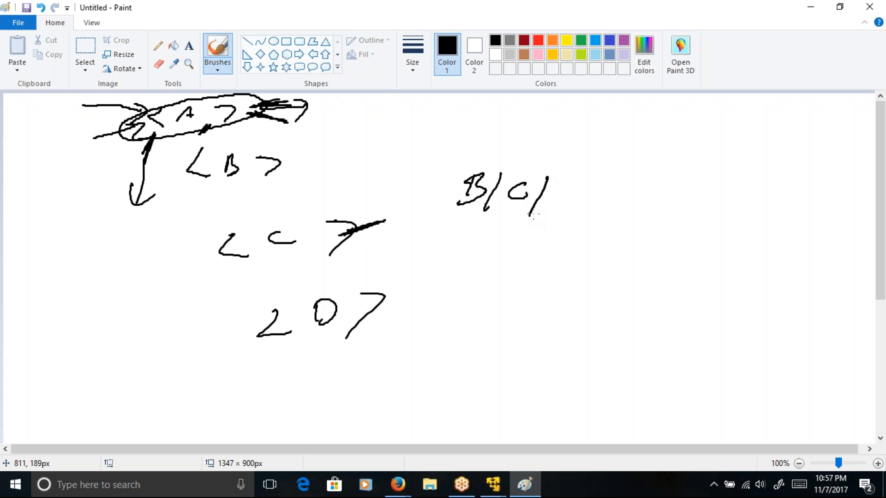
drag(563, 181, 553, 204)
mouse_move(552, 191)
mouse_down()
mouse_move(591, 187)
mouse_move(585, 197)
mouse_up()
mouse_move(595, 188)
mouse_down()
mouse_move(610, 179)
mouse_move(595, 197)
mouse_move(616, 188)
mouse_move(600, 184)
mouse_move(613, 187)
mouse_up()
click(622, 174)
mouse_move(559, 196)
mouse_down()
mouse_move(604, 187)
mouse_move(570, 190)
mouse_up()
key(ctrl+z)
key(ctrl+z)
key(ctrl+z)
key(ctrl+z)
key(ctrl+z)
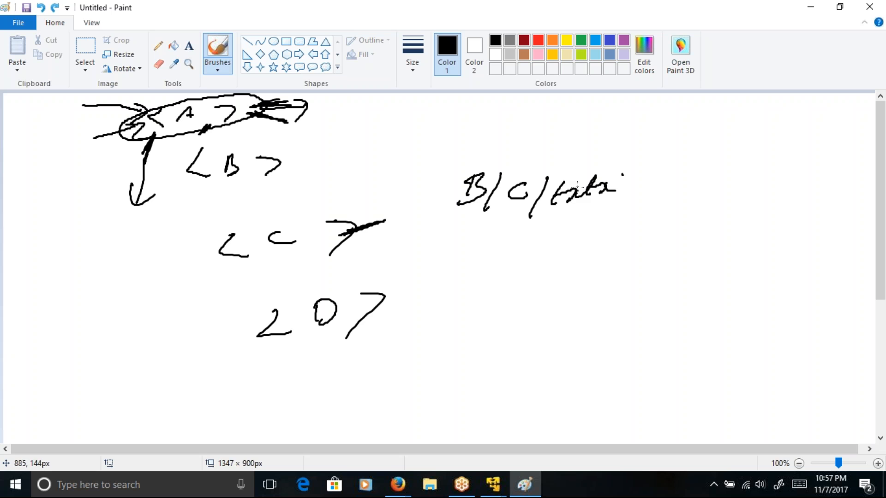
key(ctrl+z)
key(ctrl+z)
key(ctrl+z)
key(ctrl+z)
key(ctrl+z)
key(ctrl+z)
mouse_move(566, 193)
mouse_down()
mouse_move(598, 177)
mouse_move(610, 187)
mouse_move(628, 182)
mouse_up()
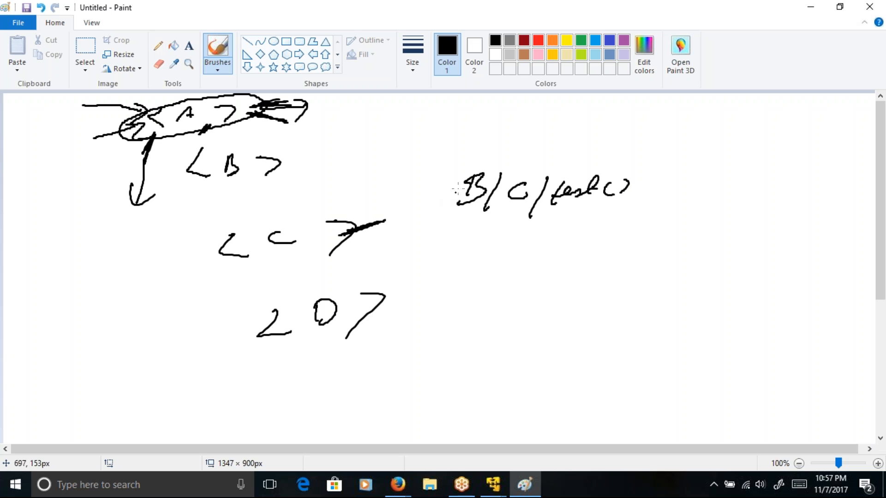
Step: Mark B and C in the relative path with downward strokes, underline both and circle B
mouse_move(471, 196)
mouse_down()
mouse_move(462, 235)
mouse_move(472, 233)
mouse_up()
drag(528, 191, 517, 214)
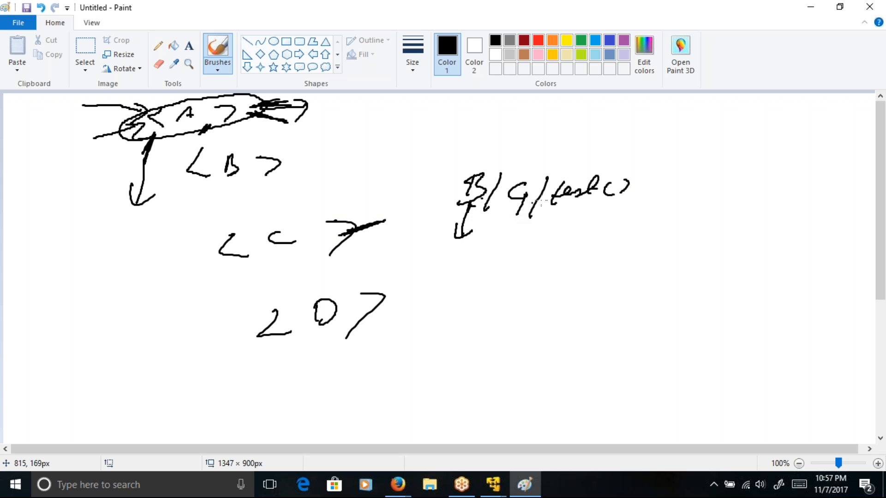
drag(517, 215, 514, 225)
drag(444, 246, 539, 237)
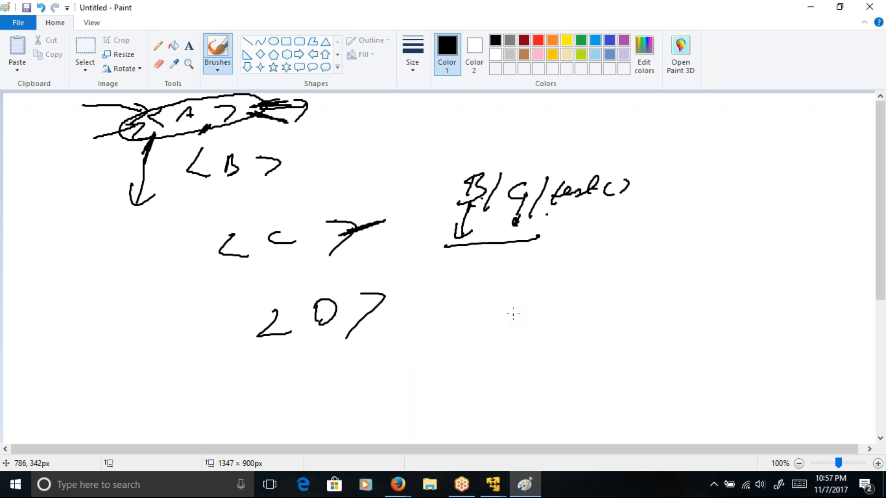
mouse_move(449, 215)
mouse_down()
mouse_move(481, 209)
mouse_move(462, 213)
mouse_up()
mouse_move(472, 169)
mouse_down()
mouse_move(443, 203)
mouse_move(493, 210)
mouse_move(450, 163)
mouse_up()
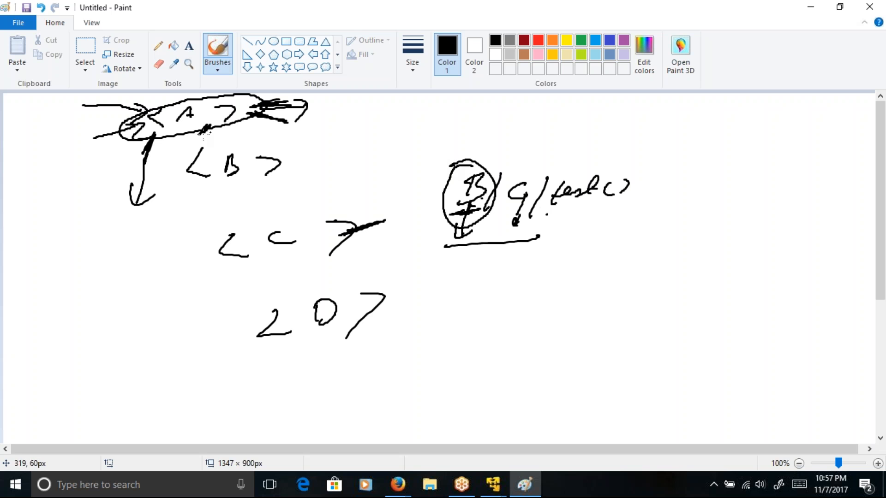
Step: Draw a second downward arrow from <A>, darken the letter A and turn the line beneath B/C into a forward arrow
drag(136, 138, 86, 216)
drag(90, 183, 120, 203)
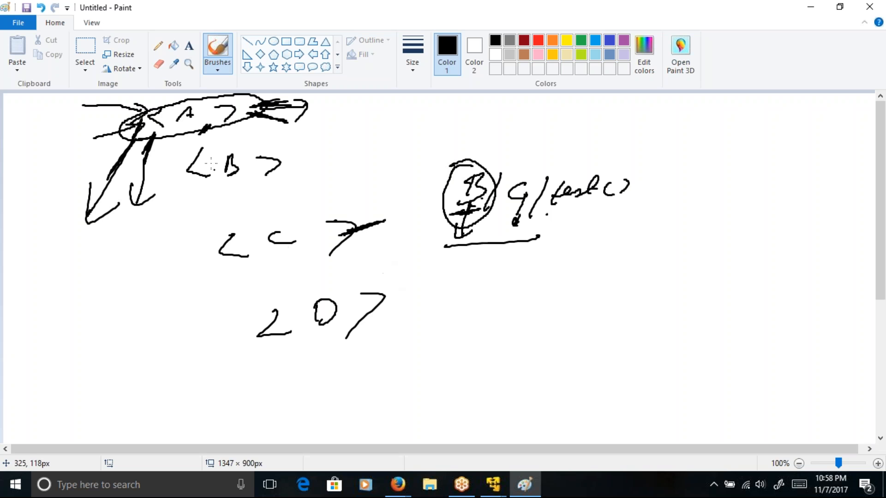
mouse_move(179, 117)
mouse_down()
mouse_move(175, 126)
mouse_move(189, 119)
mouse_up()
mouse_move(445, 246)
mouse_down()
mouse_move(541, 234)
mouse_move(520, 264)
mouse_up()
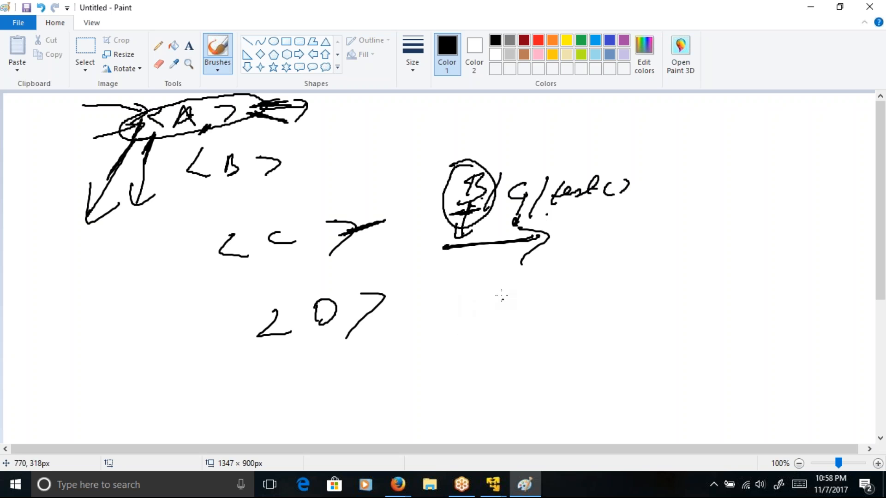
Step: Handwrite the absolute path /A/B/C/text() below the relative path, redoing the ending of text()
mouse_move(449, 308)
mouse_down()
mouse_move(442, 353)
mouse_move(468, 314)
mouse_move(488, 347)
mouse_up()
drag(509, 317, 506, 344)
drag(549, 304, 525, 346)
drag(564, 322, 564, 337)
drag(584, 303, 564, 362)
drag(612, 315, 596, 343)
mouse_move(596, 335)
mouse_down()
mouse_move(616, 329)
mouse_move(627, 338)
mouse_up()
drag(629, 324, 618, 336)
key(ctrl+z)
key(ctrl+z)
drag(615, 328, 668, 333)
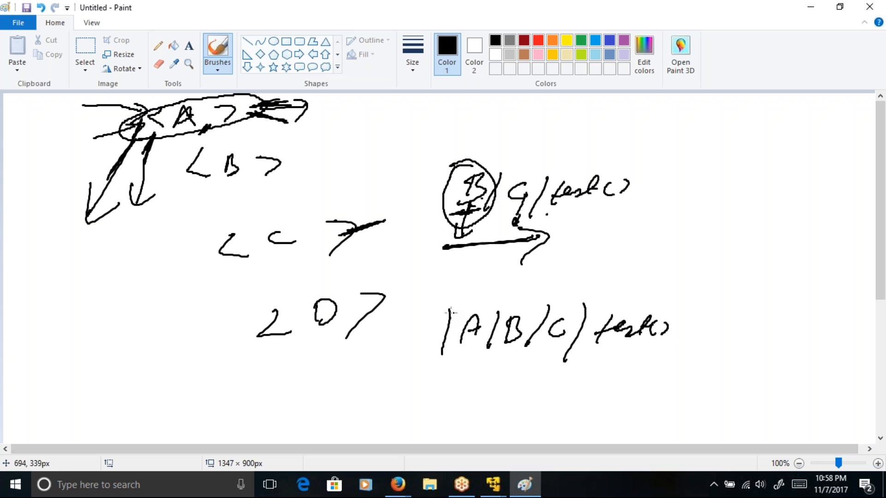
Step: Underline the A/B/C part of the absolute path heavily and thicken its leading slash
mouse_move(473, 367)
mouse_down()
mouse_move(580, 355)
mouse_move(475, 379)
mouse_up()
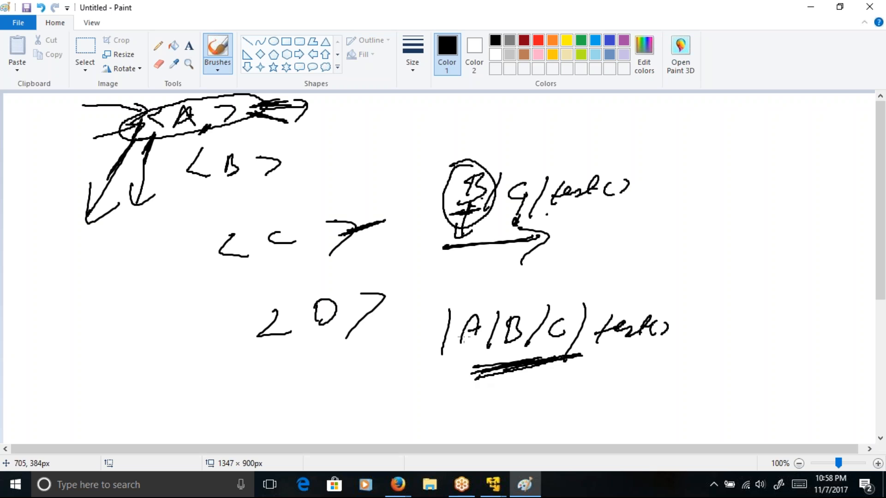
drag(450, 306, 444, 357)
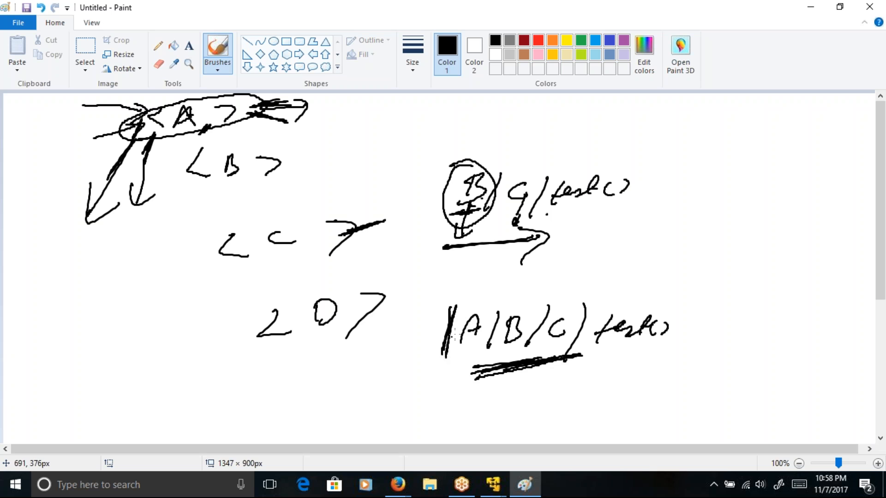
drag(436, 316, 482, 294)
drag(450, 308, 443, 352)
drag(451, 313, 430, 367)
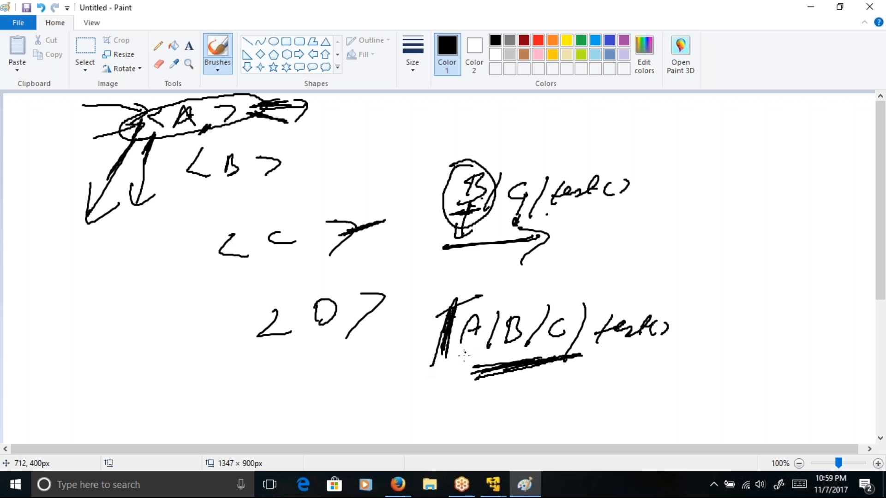
Step: Extend the leading slash of the absolute path /A/B/C/text() and darken it with more heavy strokes
mouse_move(444, 373)
mouse_down()
mouse_move(458, 291)
mouse_move(435, 362)
mouse_up()
mouse_move(443, 330)
mouse_down()
mouse_move(454, 290)
mouse_move(437, 339)
mouse_up()
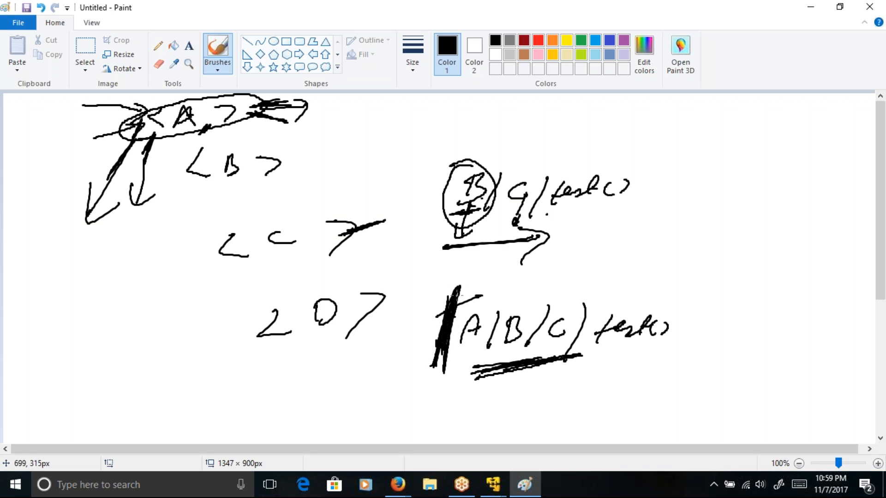
mouse_move(466, 295)
mouse_down()
mouse_move(446, 363)
mouse_move(449, 351)
mouse_up()
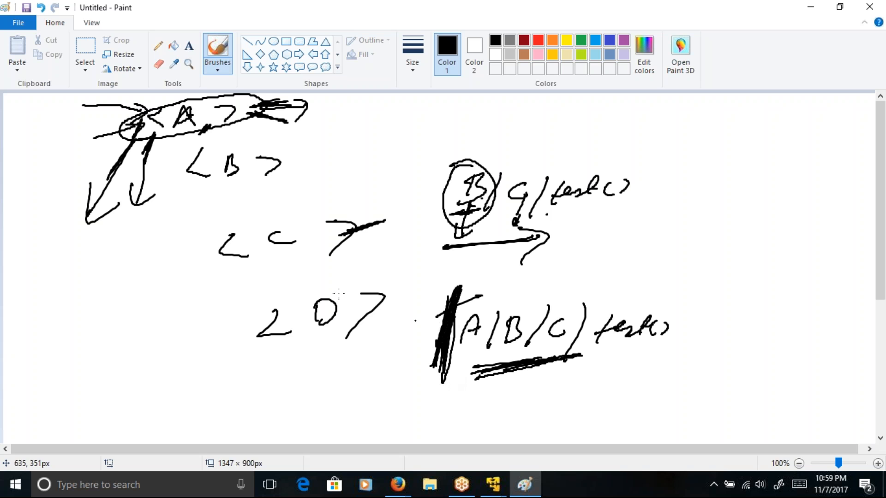
Step: Add short downward strokes at the opening brackets of <A>, <B> and <C> to trace the path through the hierarchy
drag(174, 121, 170, 148)
drag(213, 173, 205, 208)
drag(246, 249, 239, 284)
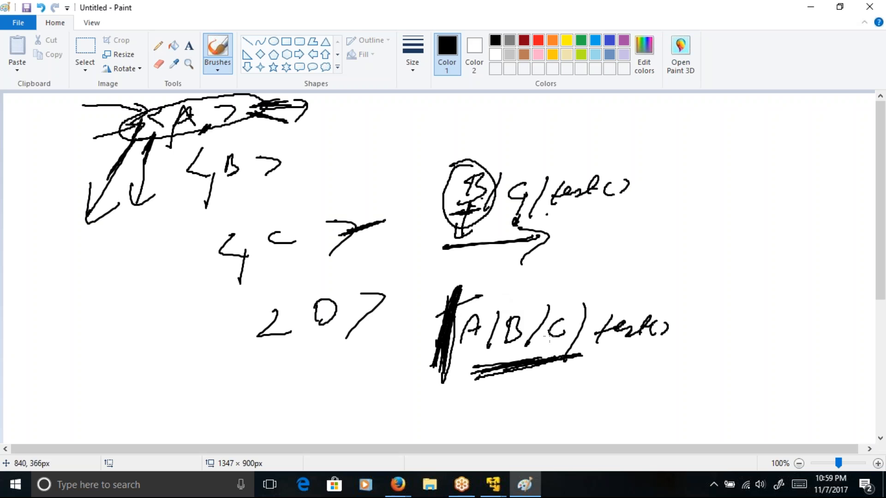
Step: Handwrite 3.3 just before the relative path B/C/text() and circle it
mouse_move(362, 202)
mouse_down()
mouse_move(376, 208)
mouse_move(371, 221)
mouse_up()
click(385, 213)
mouse_move(390, 194)
mouse_down()
mouse_move(400, 198)
mouse_move(397, 216)
mouse_move(358, 215)
mouse_up()
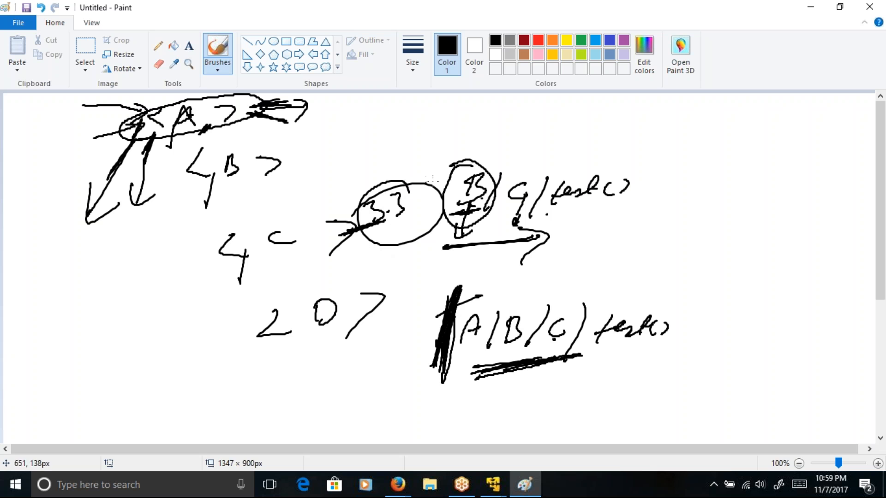
Step: In red, underline B/C of the relative path with a forward arrow and draw a thick leading slash and small arrow at B
click(539, 41)
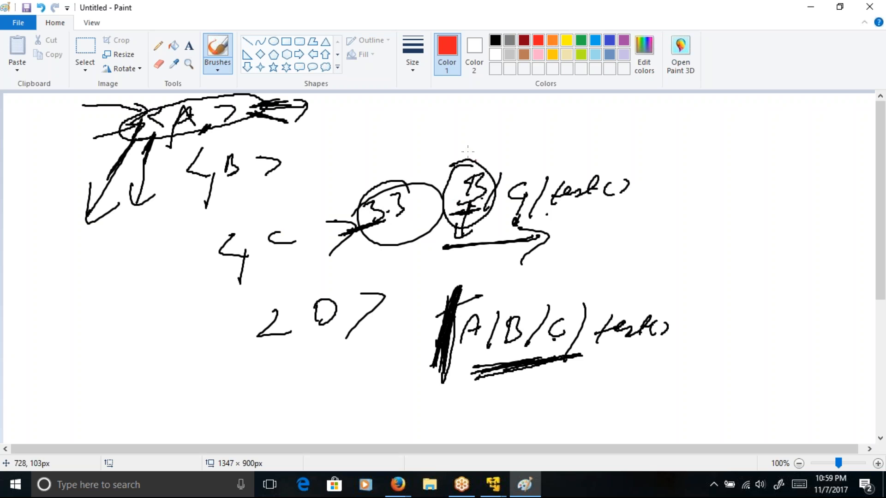
mouse_move(460, 223)
mouse_down()
mouse_move(536, 221)
mouse_move(530, 215)
mouse_move(548, 228)
mouse_up()
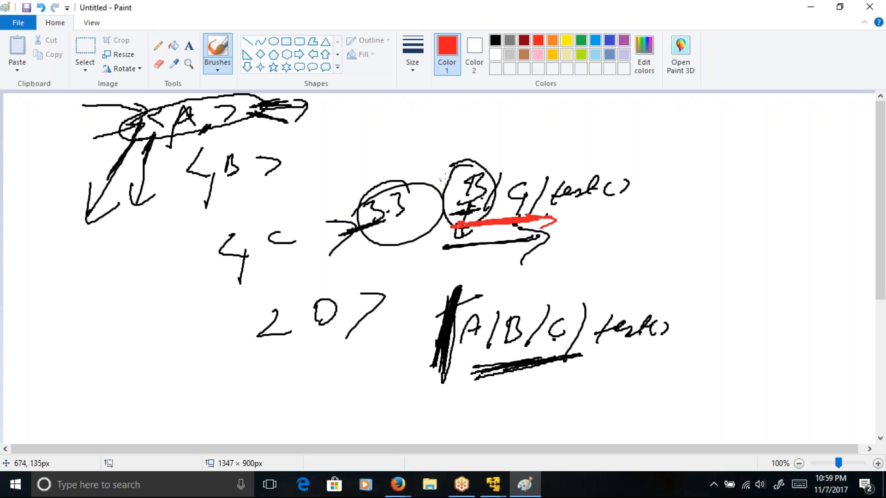
mouse_move(458, 176)
mouse_down()
mouse_move(439, 219)
mouse_move(461, 177)
mouse_move(516, 160)
mouse_move(507, 174)
mouse_up()
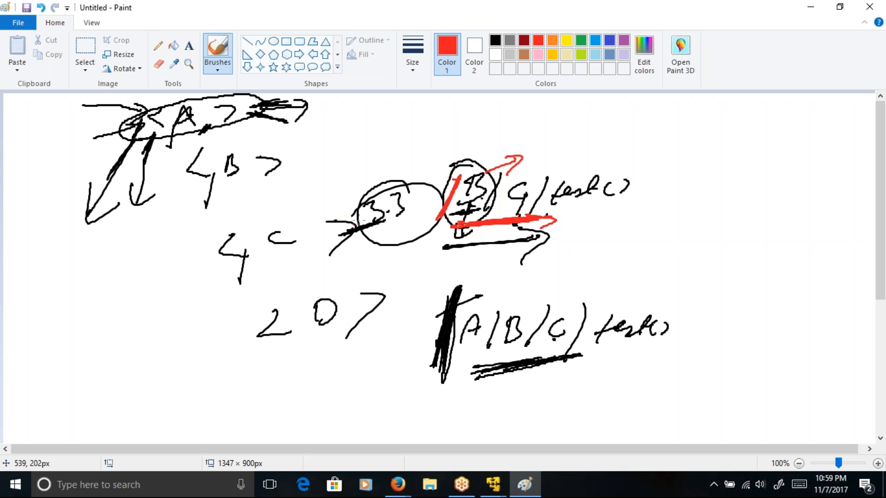
mouse_move(454, 185)
mouse_down()
mouse_move(467, 157)
mouse_move(437, 213)
mouse_up()
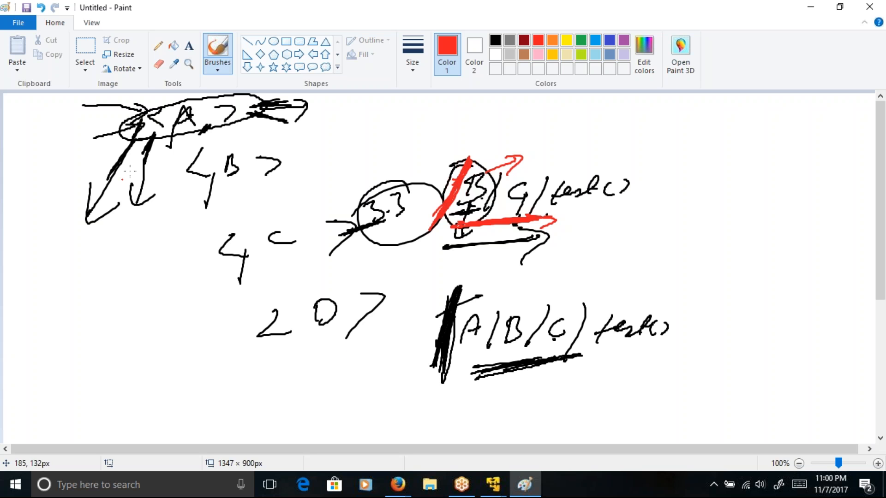
Step: Mark the start of <A> with a red slanted stroke and begin a red mark above the circled 3.3
mouse_move(133, 135)
mouse_down()
mouse_move(144, 126)
mouse_move(101, 157)
mouse_up()
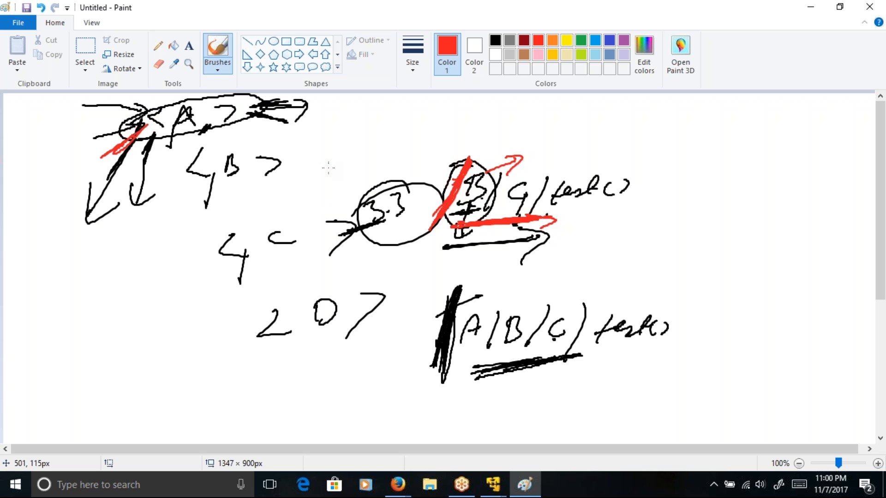
drag(379, 161, 395, 168)
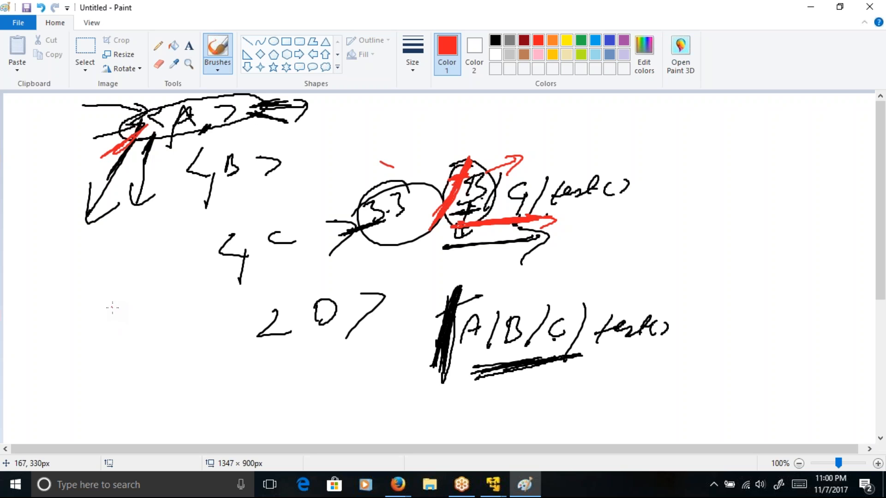
Step: Draw a tall red stroke enclosed in an oval beside the hierarchy and add another red slanted mark at the start of <A>
drag(115, 308, 116, 369)
mouse_move(115, 307)
mouse_down()
mouse_move(101, 333)
mouse_move(106, 364)
mouse_move(147, 330)
mouse_move(105, 302)
mouse_up()
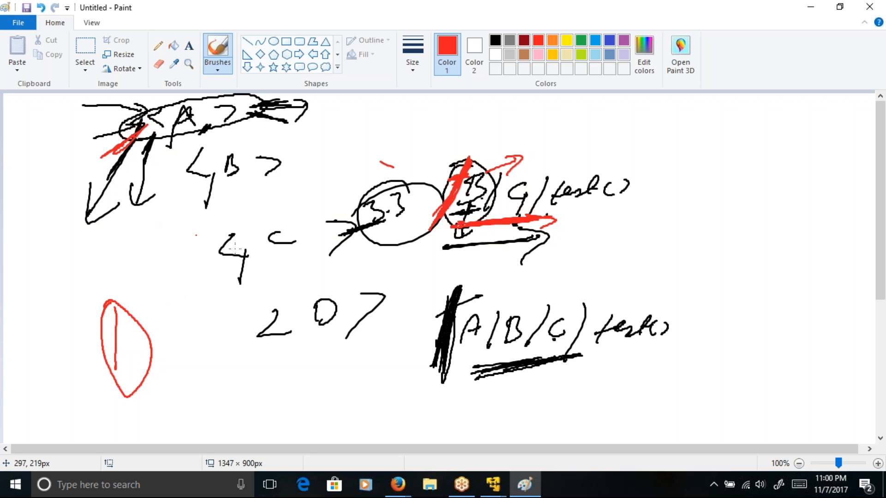
drag(146, 132, 141, 149)
Step: Handwrite the absolute path /A/B/C in red below the hierarchy and thicken its leading slash
mouse_move(210, 378)
mouse_down()
mouse_move(200, 442)
mouse_move(241, 415)
mouse_move(241, 401)
mouse_up()
mouse_move(265, 381)
mouse_down()
mouse_move(255, 420)
mouse_move(285, 407)
mouse_up()
drag(320, 373, 309, 413)
drag(356, 385, 361, 399)
click(291, 419)
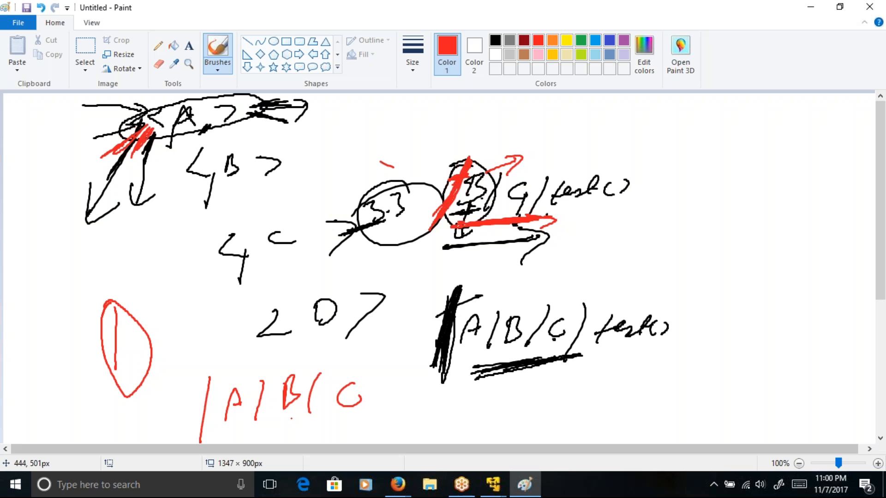
drag(211, 379, 207, 414)
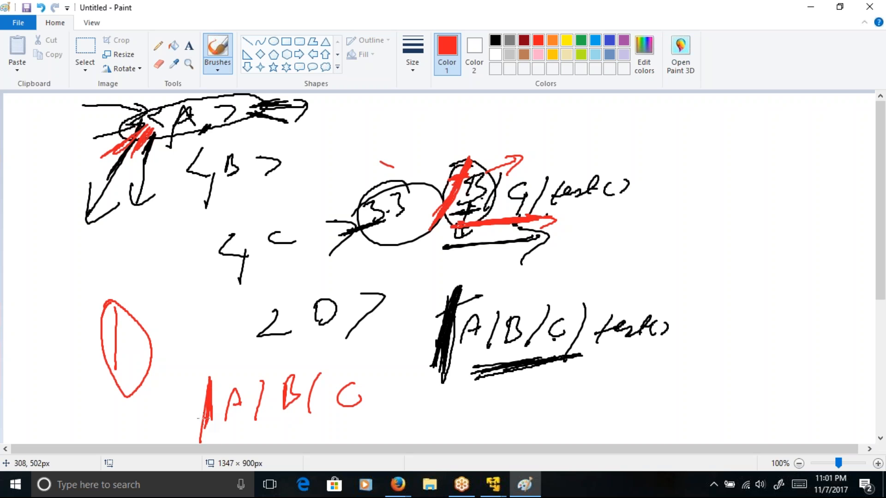
Step: Mark the start of <A> and the letters A, B and C in the hierarchy with short red strokes
mouse_move(115, 118)
mouse_down()
mouse_move(118, 131)
mouse_move(116, 123)
mouse_up()
drag(176, 129, 166, 129)
drag(237, 163, 232, 169)
drag(262, 241, 294, 235)
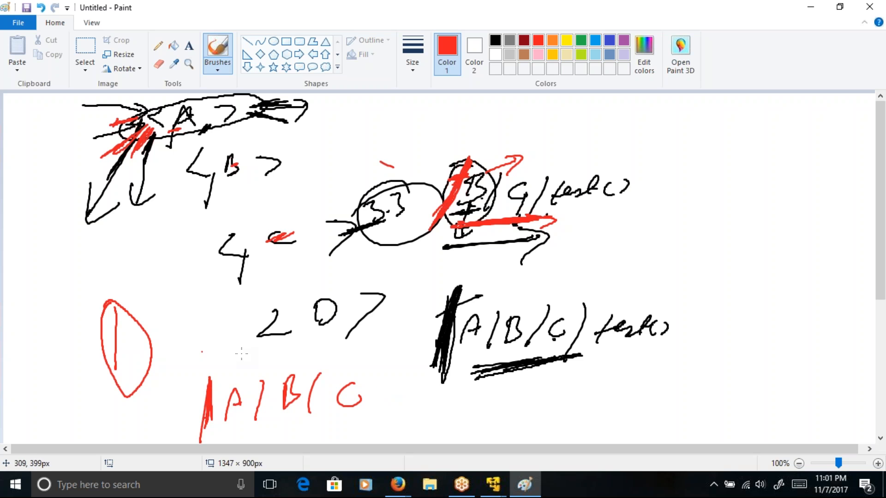
Step: Handwrite the path A/B/C in red without a leading slash, beneath the black underlined absolute path
mouse_move(448, 424)
mouse_down()
mouse_move(452, 415)
mouse_move(487, 430)
mouse_up()
drag(518, 395, 512, 427)
drag(553, 392, 536, 428)
mouse_move(574, 394)
mouse_down()
mouse_move(561, 406)
mouse_move(579, 418)
mouse_up()
mouse_move(525, 485)
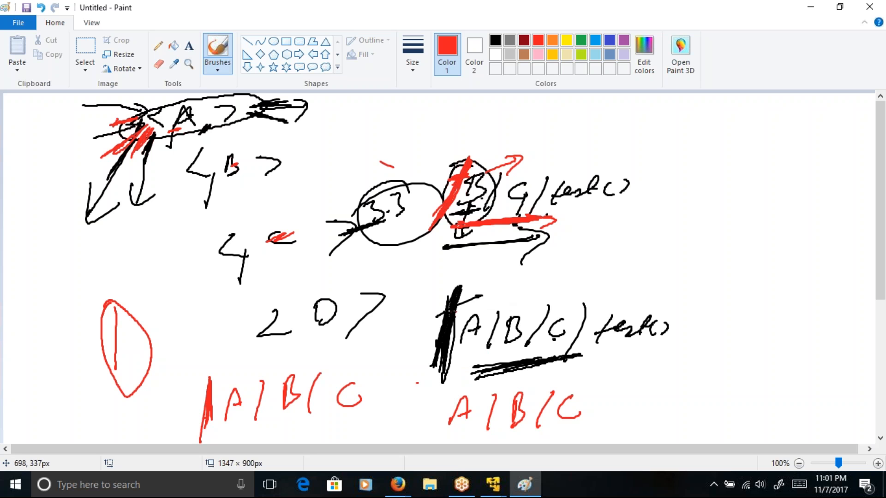
Step: Outline the area under <A> with a red loop and thicken the leading slash of the red /A/B/C further
drag(167, 149, 165, 133)
click(375, 256)
drag(197, 130, 193, 121)
drag(166, 155, 217, 121)
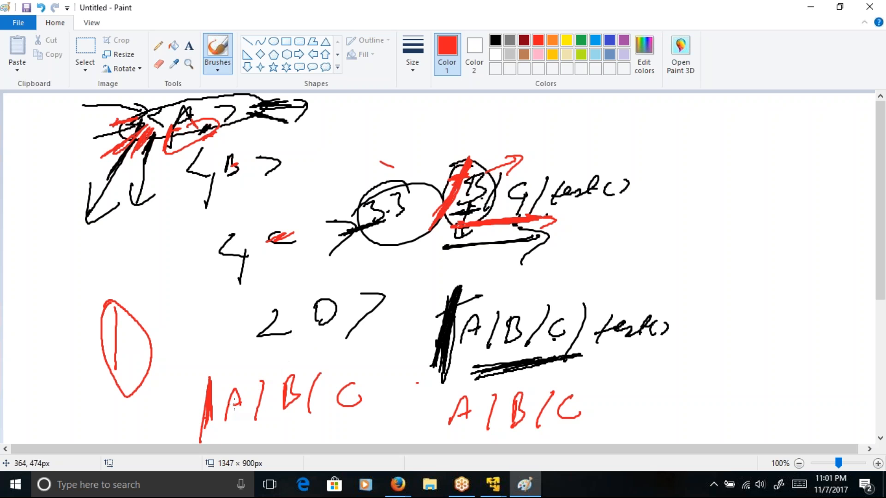
drag(210, 410, 213, 438)
Step: Start a new blank drawing and discard the current sketch without saving it
click(21, 26)
click(41, 43)
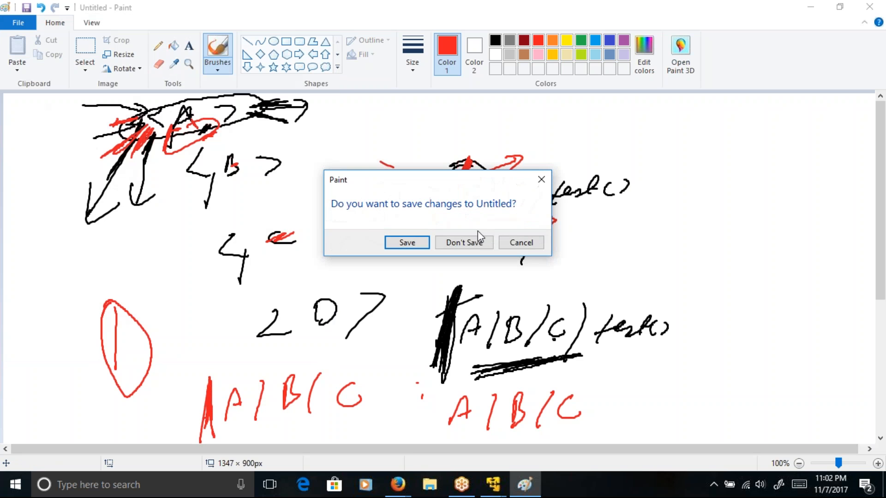
click(478, 245)
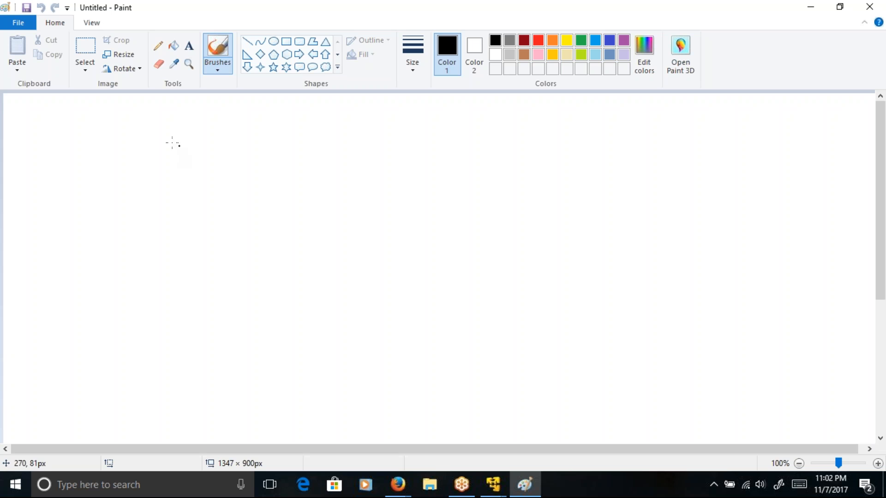
Step: Handwrite in black the opening tags <A> and indented <B>, with closing tags </B> and </A> well below them
click(138, 110)
mouse_move(137, 109)
mouse_down()
mouse_move(134, 136)
mouse_move(160, 125)
mouse_move(184, 131)
mouse_up()
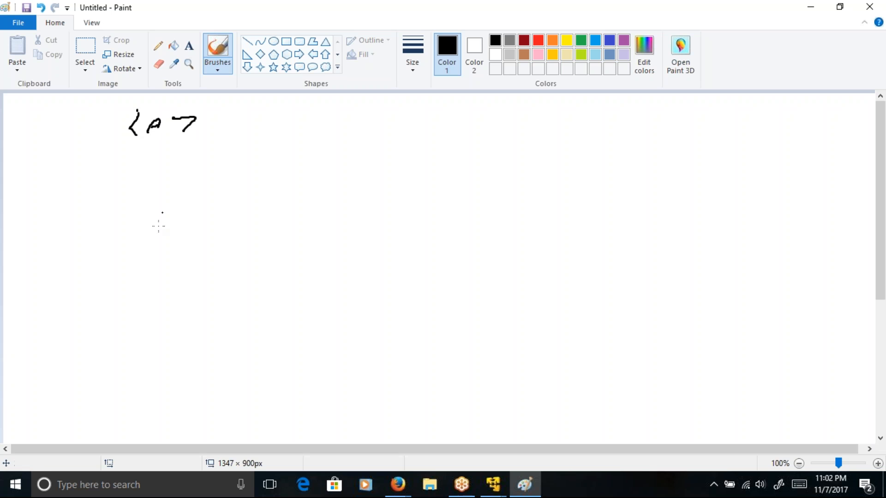
mouse_move(169, 389)
mouse_down()
mouse_move(175, 414)
mouse_move(216, 405)
mouse_up()
mouse_move(187, 149)
mouse_down()
mouse_move(178, 160)
mouse_move(200, 174)
mouse_up()
drag(198, 147, 201, 175)
drag(238, 152, 239, 171)
drag(217, 333, 237, 363)
mouse_move(260, 324)
mouse_down()
mouse_move(256, 349)
mouse_move(284, 355)
mouse_up()
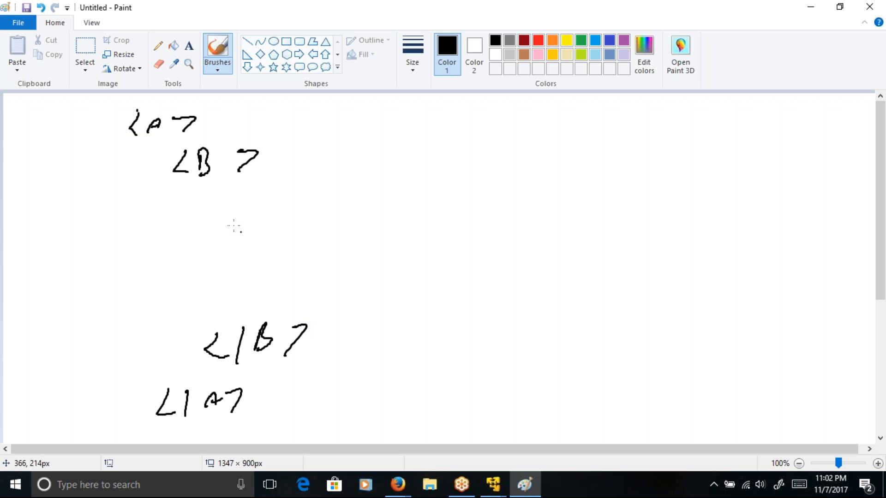
Step: Nest an indented <C> tag under <B> and its closing </C> tag above </B>
mouse_move(233, 192)
mouse_down()
mouse_move(235, 217)
mouse_move(262, 209)
mouse_up()
drag(303, 188, 289, 215)
mouse_move(278, 286)
mouse_down()
mouse_move(271, 290)
mouse_move(287, 320)
mouse_up()
drag(331, 288, 343, 306)
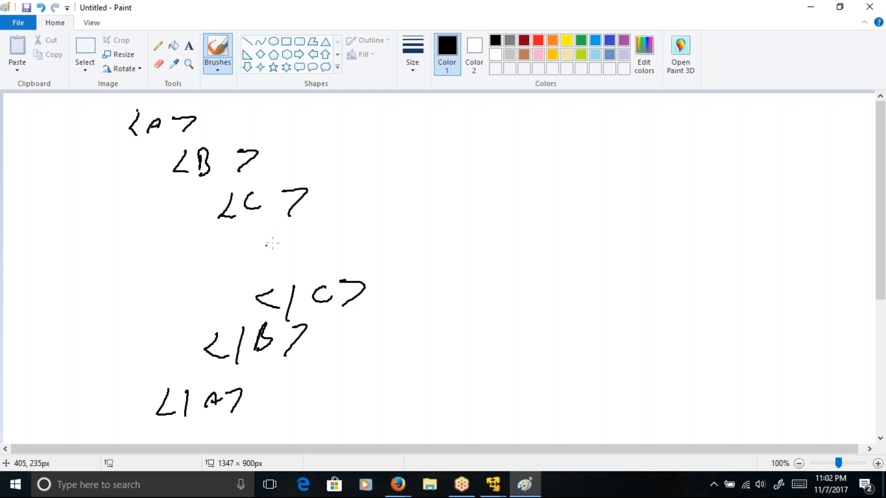
Step: Handwrite element D inside C with the value 3.5 and its closing tag </D> on the same line
drag(280, 230, 294, 255)
drag(339, 224, 341, 240)
click(368, 233)
drag(390, 216, 383, 235)
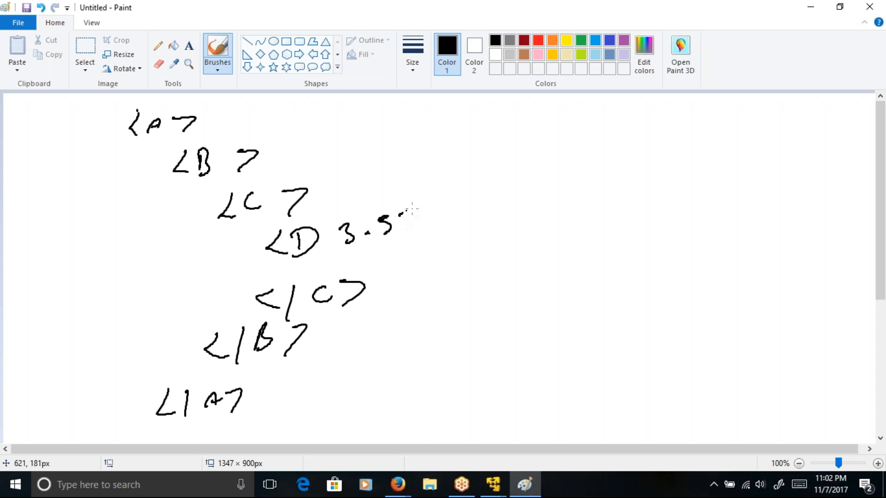
mouse_move(433, 207)
mouse_down()
mouse_move(417, 213)
mouse_move(435, 226)
mouse_up()
mouse_move(457, 202)
mouse_down()
mouse_move(442, 236)
mouse_move(467, 226)
mouse_move(461, 230)
mouse_up()
mouse_move(506, 203)
mouse_down()
mouse_move(527, 204)
mouse_move(487, 241)
mouse_up()
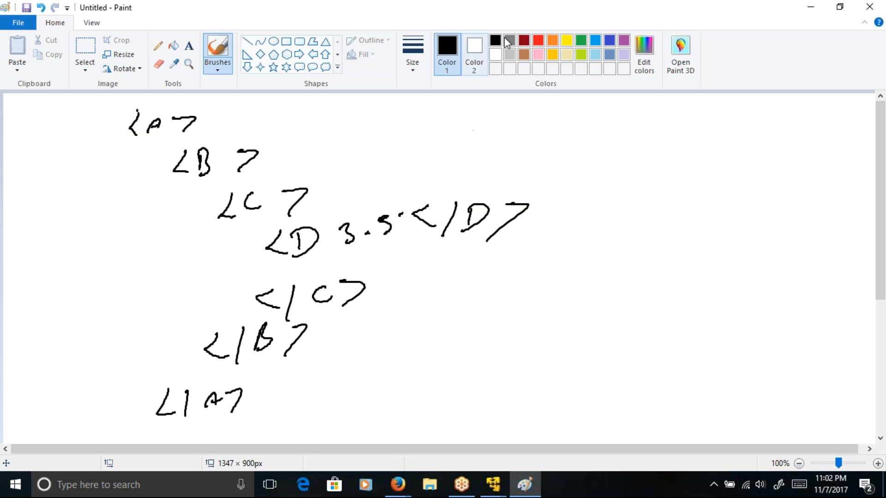
Step: Handwrite the path /A/B/C in orange in the empty area beside the closing tags
click(552, 41)
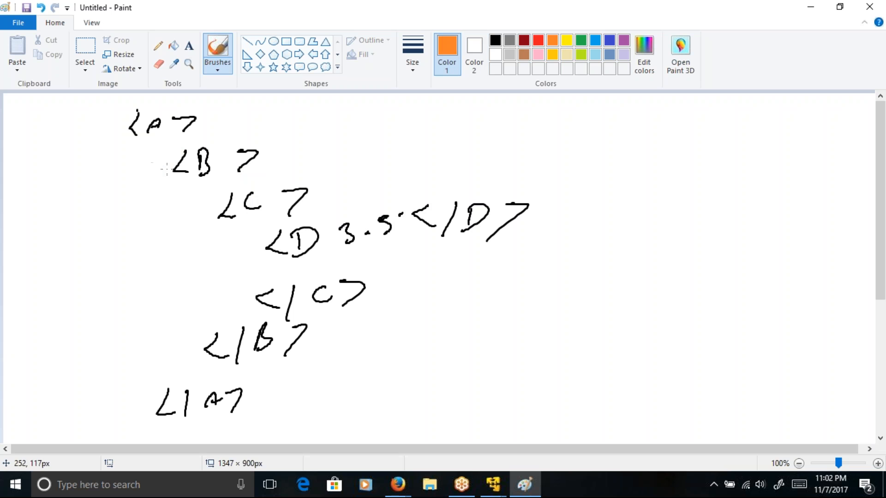
mouse_move(462, 319)
mouse_down()
mouse_move(452, 369)
mouse_move(482, 336)
mouse_move(492, 341)
mouse_up()
drag(506, 325, 499, 365)
drag(526, 328, 521, 354)
drag(555, 319, 537, 362)
drag(581, 331, 584, 351)
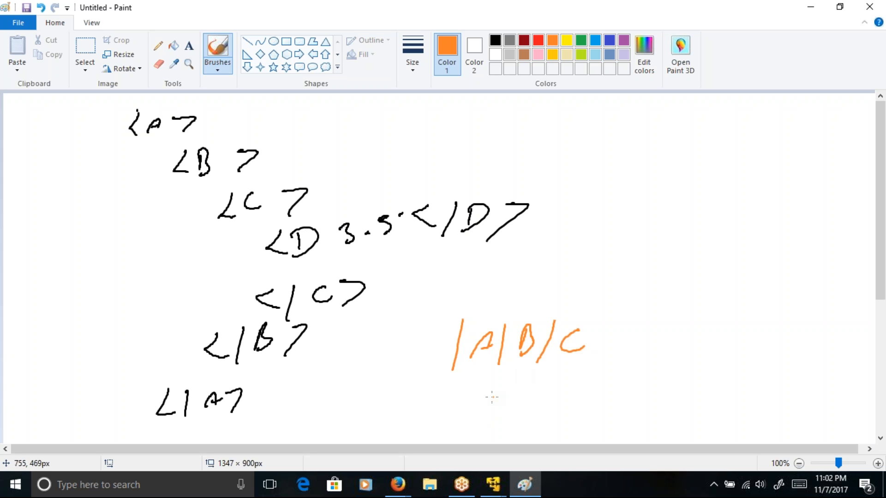
Step: Handwrite /B/C with a thickened leading slash under /A/B/C, marking /A/B/C with a tick and /B/C with a cross
mouse_move(498, 389)
mouse_down()
mouse_move(492, 430)
mouse_move(526, 410)
mouse_move(535, 429)
mouse_up()
mouse_move(580, 398)
mouse_down()
mouse_move(569, 399)
mouse_move(580, 414)
mouse_up()
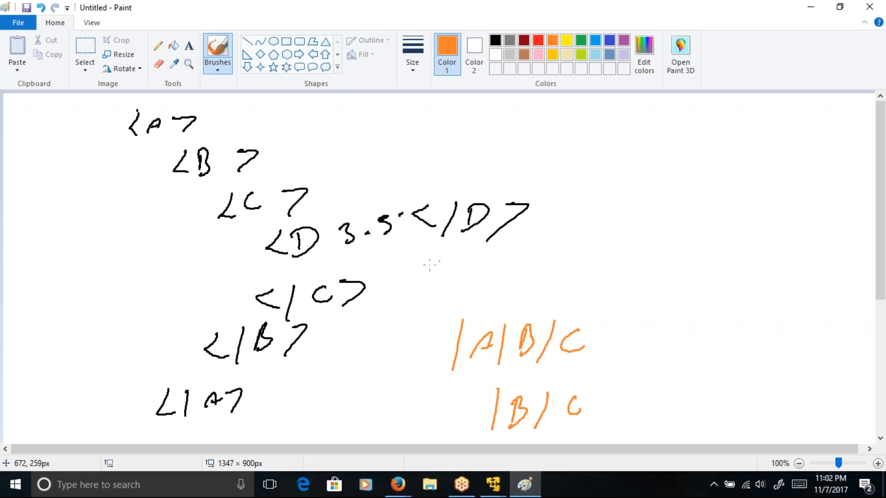
drag(576, 297, 618, 280)
mouse_move(616, 373)
mouse_down()
mouse_move(600, 376)
mouse_move(620, 407)
mouse_up()
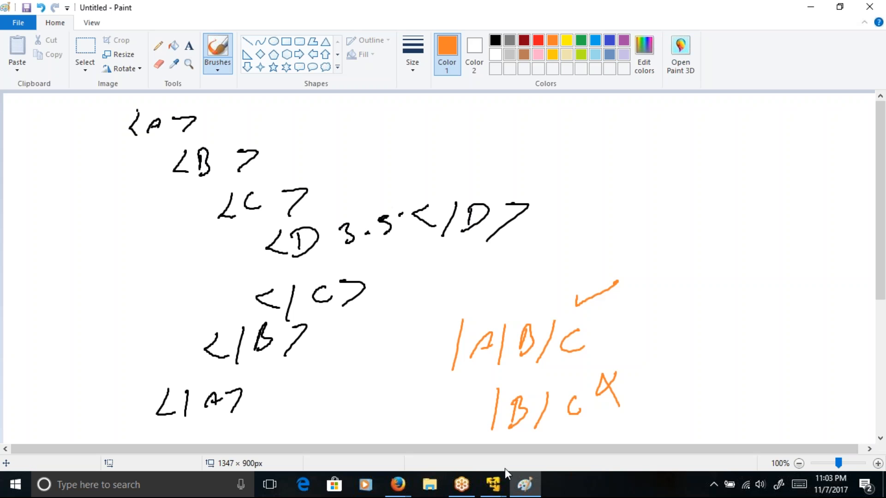
mouse_move(494, 388)
mouse_down()
mouse_move(492, 431)
mouse_move(490, 423)
mouse_up()
Step: Draw an orange arrow with a bold head pointing at <A> and three downward arrows alongside the hierarchy
mouse_move(67, 134)
mouse_down()
mouse_move(134, 124)
mouse_move(118, 146)
mouse_up()
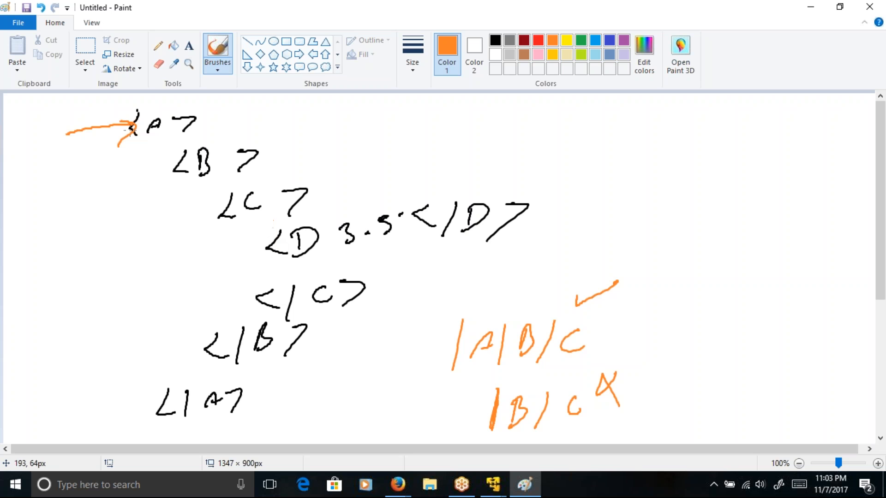
mouse_move(107, 125)
mouse_down()
mouse_move(121, 138)
mouse_move(127, 121)
mouse_move(120, 147)
mouse_move(128, 136)
mouse_up()
mouse_move(112, 113)
mouse_down()
mouse_move(123, 119)
mouse_move(116, 161)
mouse_up()
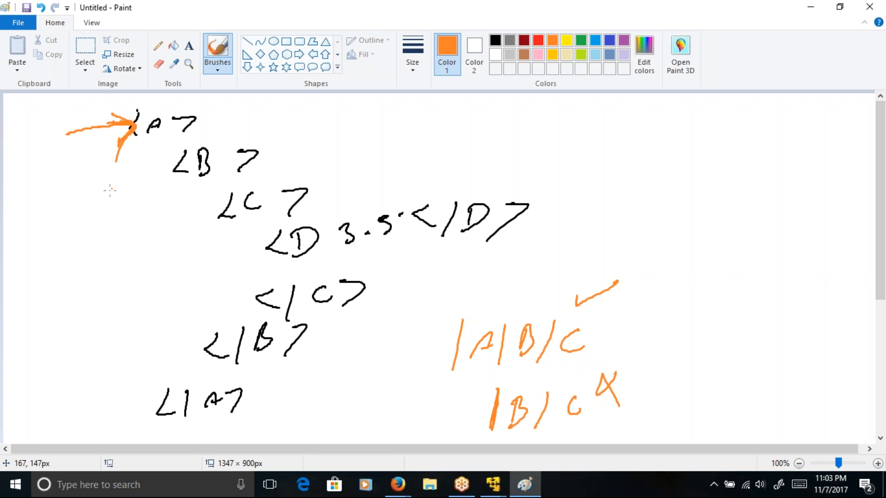
mouse_move(109, 115)
mouse_down()
mouse_move(148, 138)
mouse_move(162, 187)
mouse_move(149, 176)
mouse_move(168, 182)
mouse_up()
mouse_move(177, 218)
mouse_down()
mouse_move(185, 254)
mouse_move(193, 245)
mouse_up()
drag(187, 266, 192, 300)
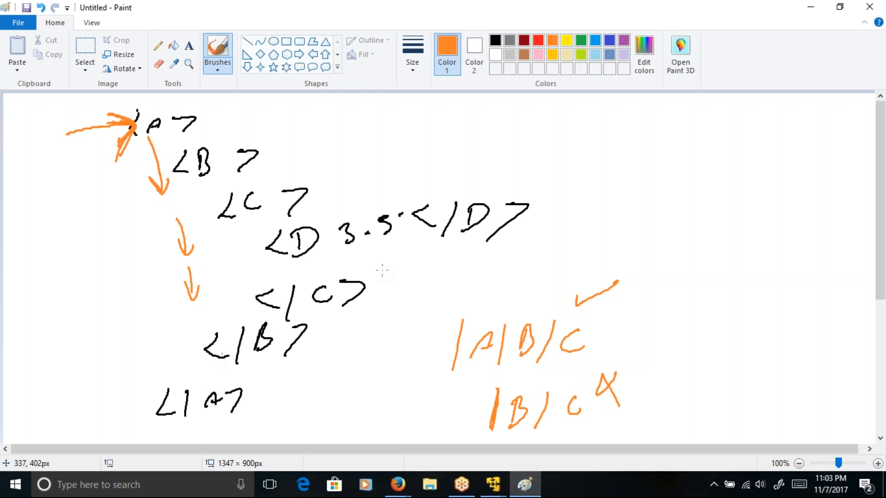
Step: Thicken the leading slash of /A/B/C and mark the <A>, <B> and <C> tags with orange strokes
mouse_move(462, 322)
mouse_down()
mouse_move(451, 375)
mouse_move(487, 331)
mouse_move(483, 353)
mouse_up()
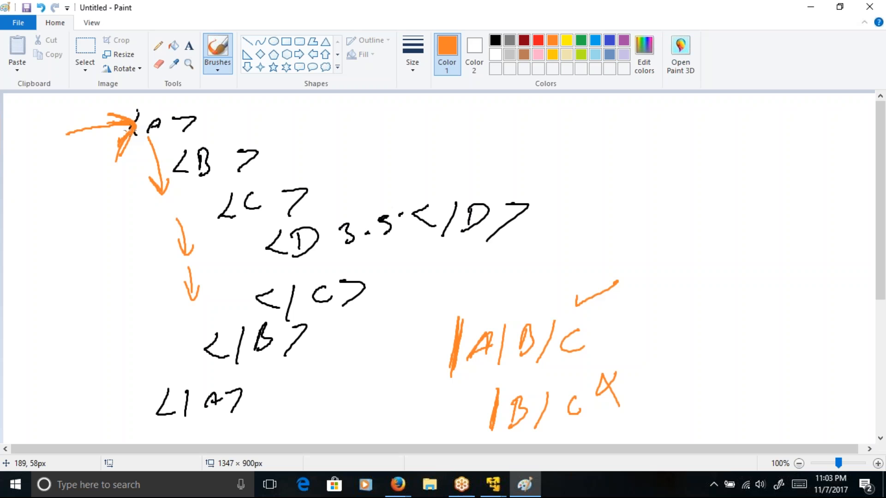
drag(133, 122, 137, 130)
drag(180, 136, 212, 136)
drag(210, 166, 230, 160)
drag(262, 198, 313, 167)
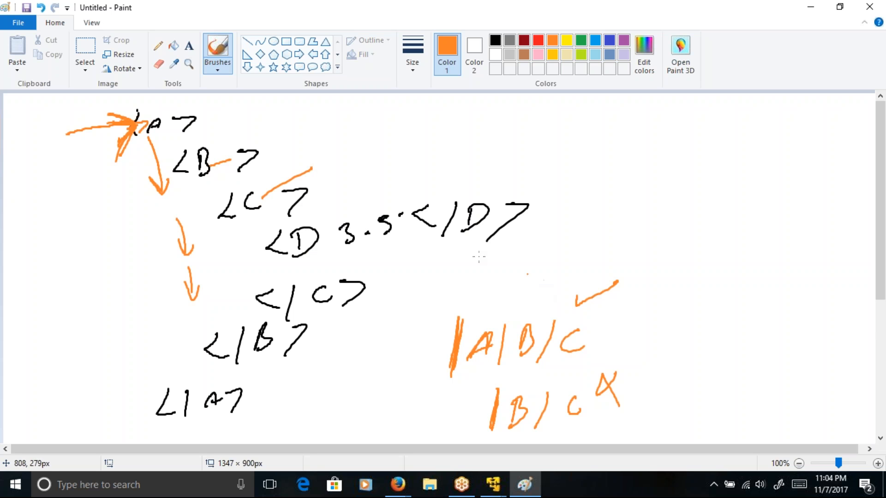
Step: Circle the A in /A/B/C and add orange dashes above <A> and just after the <A>, <B> and <C> tags
drag(119, 116, 161, 100)
mouse_move(485, 329)
mouse_down()
mouse_move(473, 340)
mouse_move(487, 325)
mouse_up()
drag(211, 122, 230, 113)
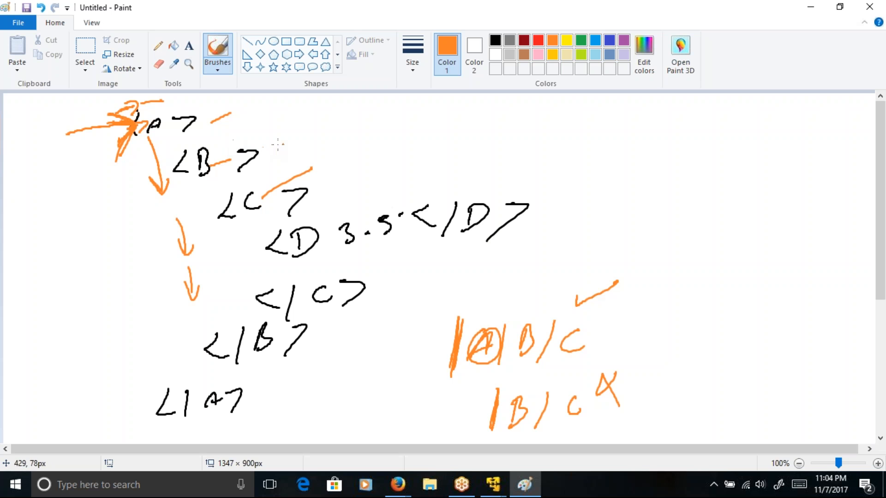
drag(267, 149, 294, 141)
drag(315, 187, 342, 176)
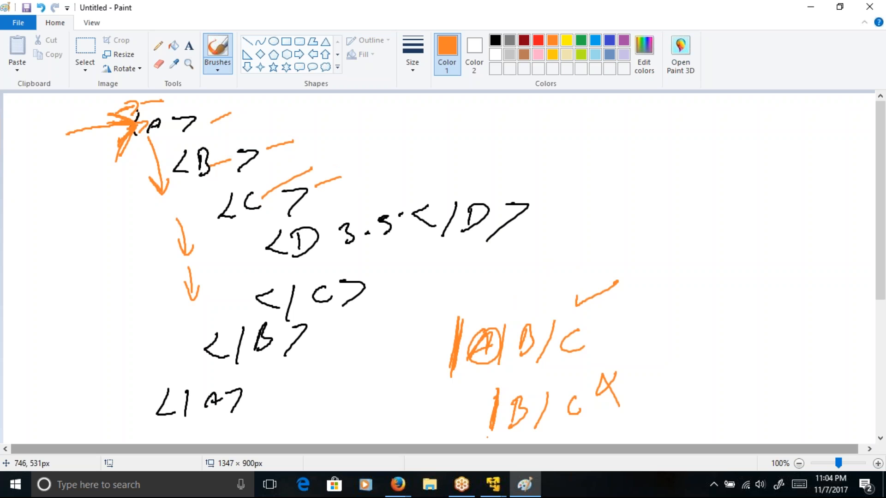
Step: Thicken the leading slash of /B/C and the shaft of the arrow pointing at <A>
drag(495, 392, 493, 436)
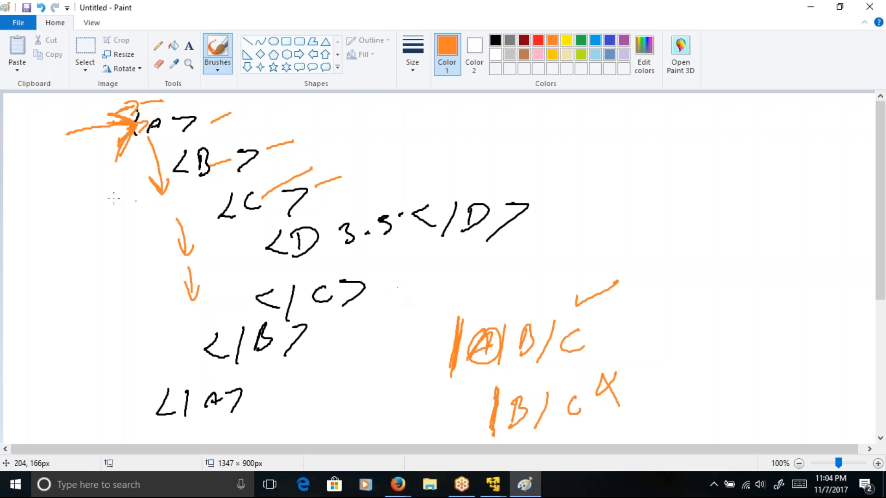
mouse_move(64, 130)
mouse_down()
mouse_move(61, 141)
mouse_move(113, 122)
mouse_move(147, 123)
mouse_up()
drag(492, 404, 490, 437)
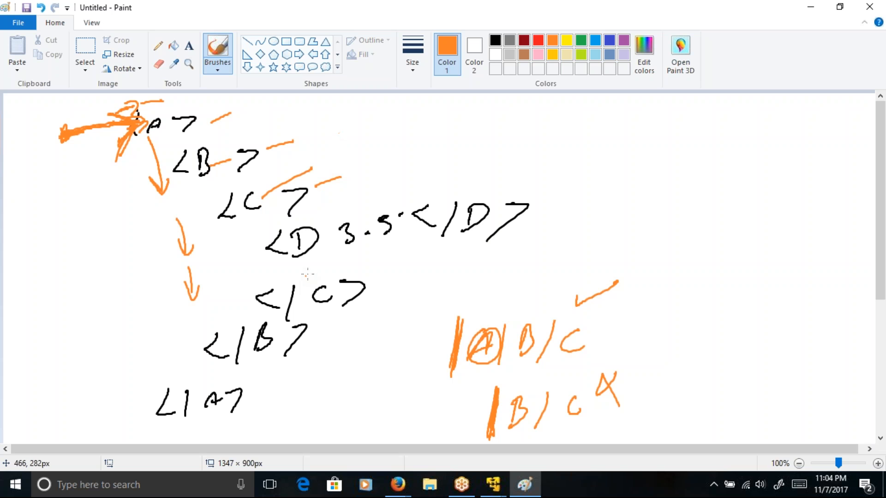
Step: Underline the <B> and <A> tags and the B/C part of the crossed-out path in orange
drag(233, 175, 200, 191)
drag(202, 122, 163, 133)
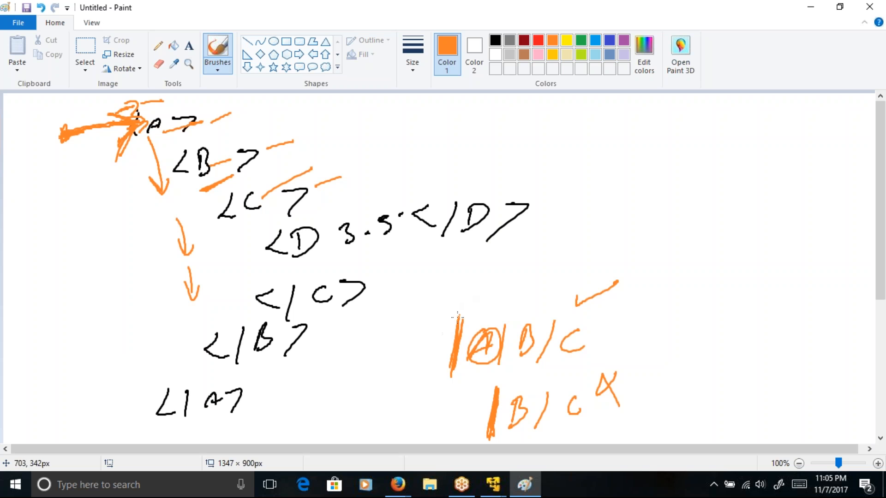
drag(510, 439, 584, 412)
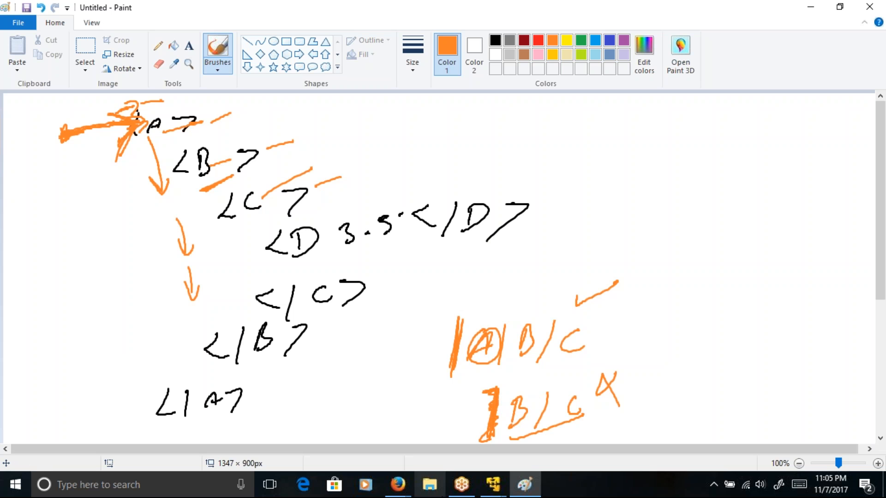
mouse_move(461, 485)
click(415, 316)
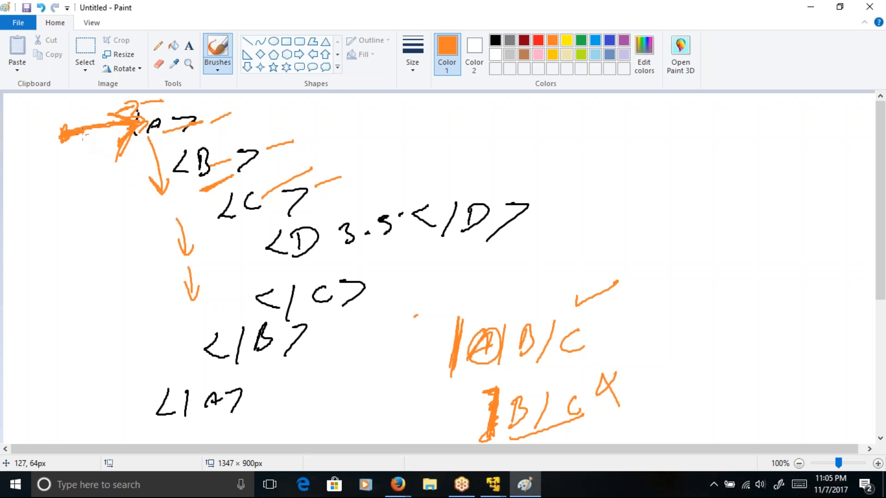
Step: Reinforce the arrowhead at <A> and add thick orange underlines below the slash of /A/B/C and the B of /B/C
drag(102, 119, 107, 158)
mouse_move(454, 375)
mouse_down()
mouse_move(466, 372)
mouse_move(443, 383)
mouse_up()
drag(519, 432, 539, 431)
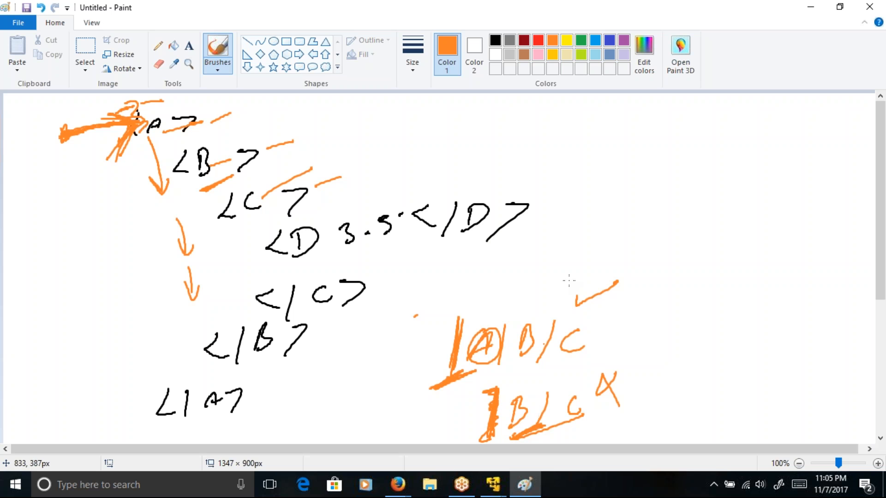
Step: Draw a short slanted orange line with several small crossbars in the empty space above the D element's closing tag
drag(461, 119, 448, 160)
mouse_move(458, 121)
mouse_down()
mouse_move(467, 119)
mouse_move(461, 144)
mouse_up()
drag(443, 153, 461, 157)
Step: Number the path /A/B/C as 1) and the path /B/C as (2), adding a small mark beside the latter's leading slash
drag(401, 361, 416, 355)
mouse_move(409, 416)
mouse_down()
mouse_move(418, 425)
mouse_move(405, 439)
mouse_move(430, 434)
mouse_up()
drag(502, 400, 499, 410)
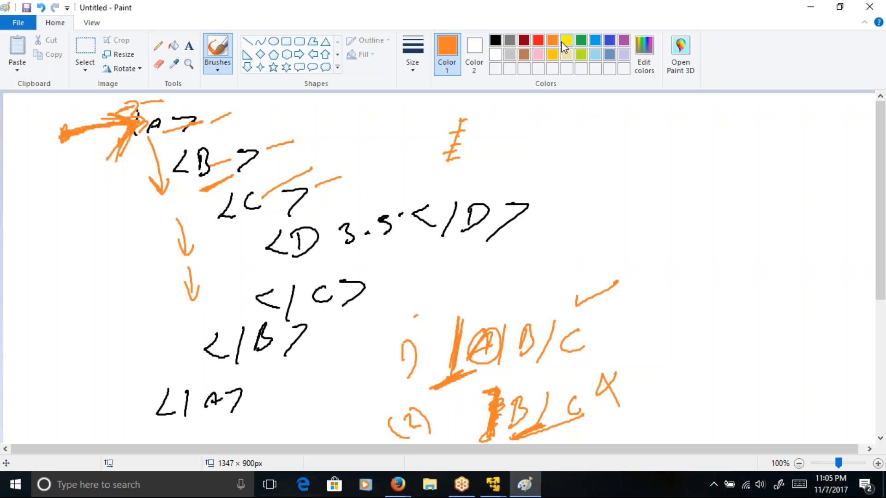
Step: Highlight the leading slash of /B/C in yellow and draw a yellow arrow from the A of <A>
click(567, 41)
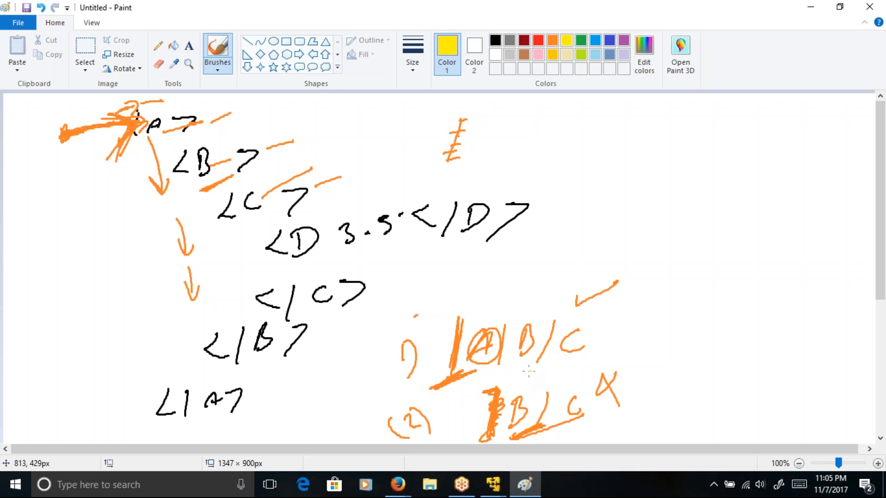
mouse_move(489, 391)
mouse_down()
mouse_move(500, 411)
mouse_move(492, 442)
mouse_move(488, 401)
mouse_up()
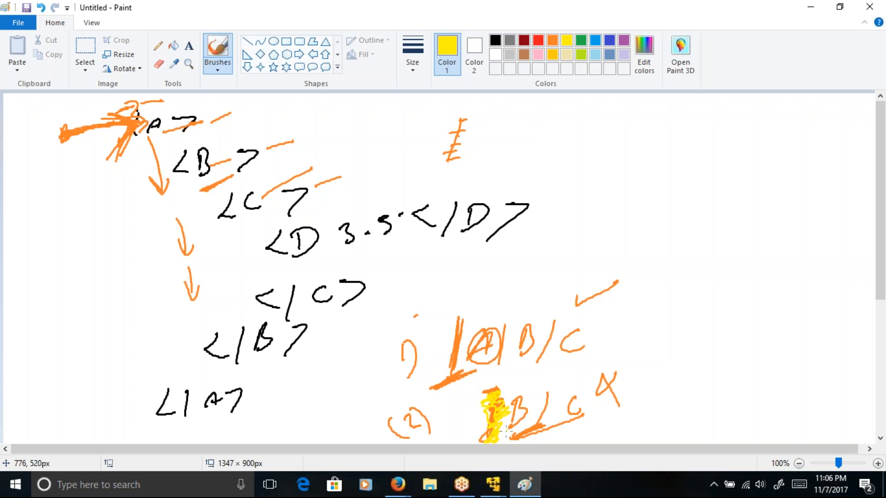
drag(506, 436, 514, 439)
drag(167, 120, 220, 107)
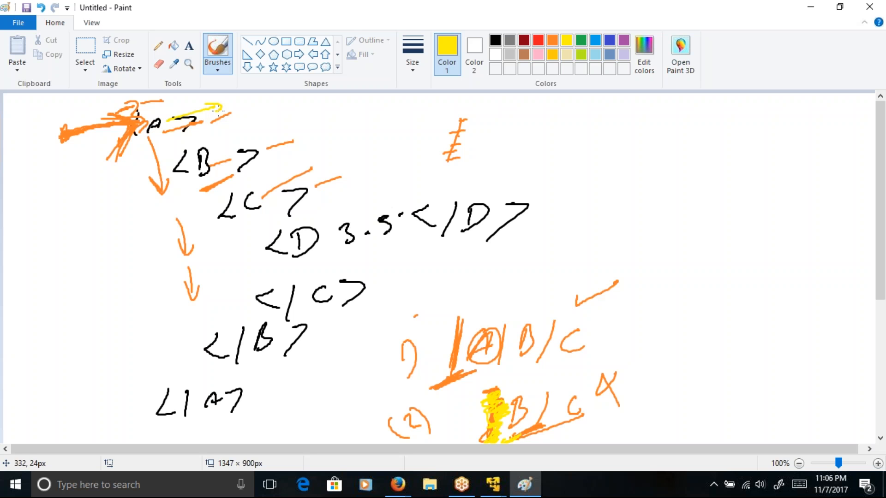
Step: Add yellow slanted strokes above the B and C of the path /B/C and a short one beside the B of <B>
drag(517, 394, 549, 369)
drag(210, 162, 229, 150)
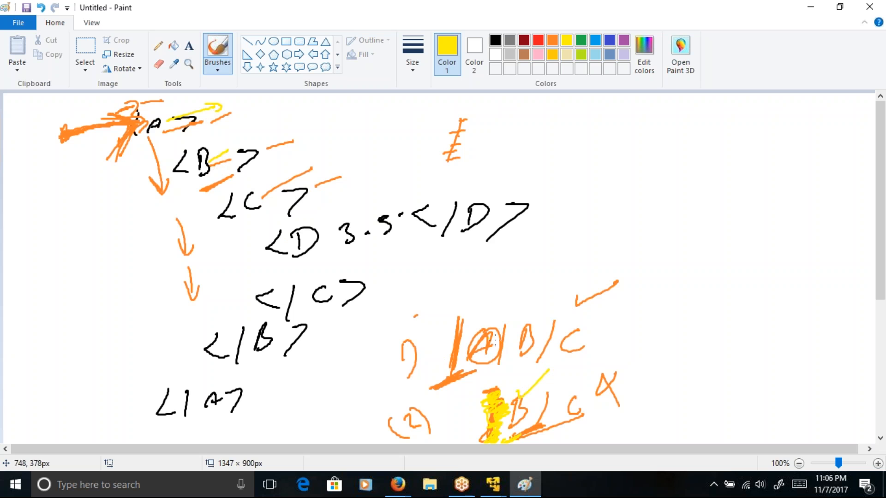
drag(569, 383, 605, 358)
Step: Replace the sketch with a new blank canvas and handwrite the black tag <ProcessData> near the top
click(18, 22)
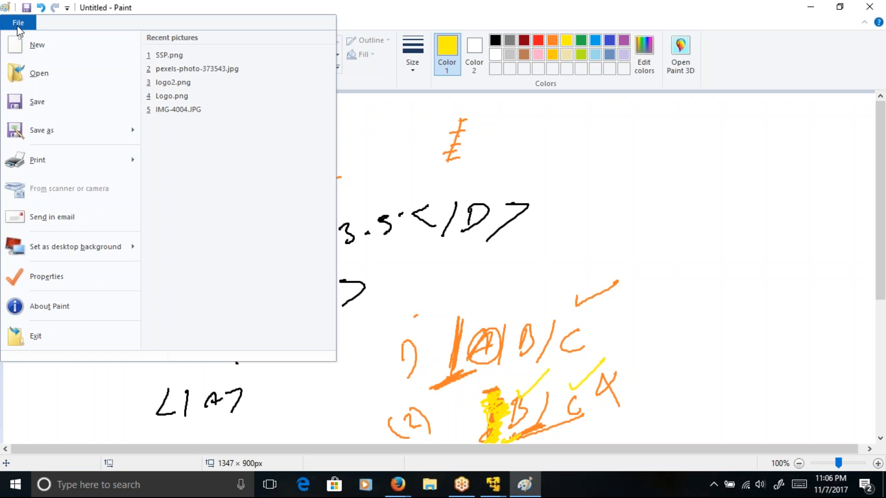
click(36, 46)
click(453, 244)
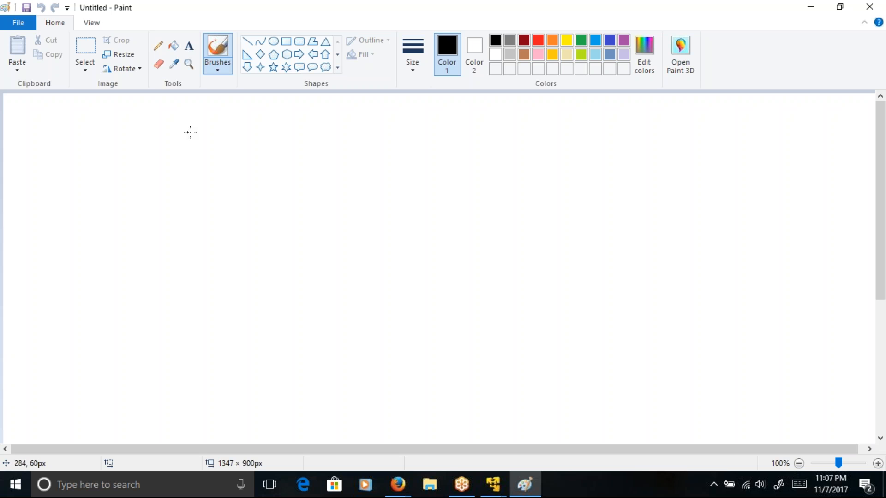
mouse_move(157, 102)
mouse_down()
mouse_move(143, 111)
mouse_move(158, 128)
mouse_move(170, 111)
mouse_move(167, 123)
mouse_move(264, 117)
mouse_move(276, 122)
mouse_move(273, 131)
mouse_move(332, 111)
mouse_move(392, 118)
mouse_move(359, 149)
mouse_up()
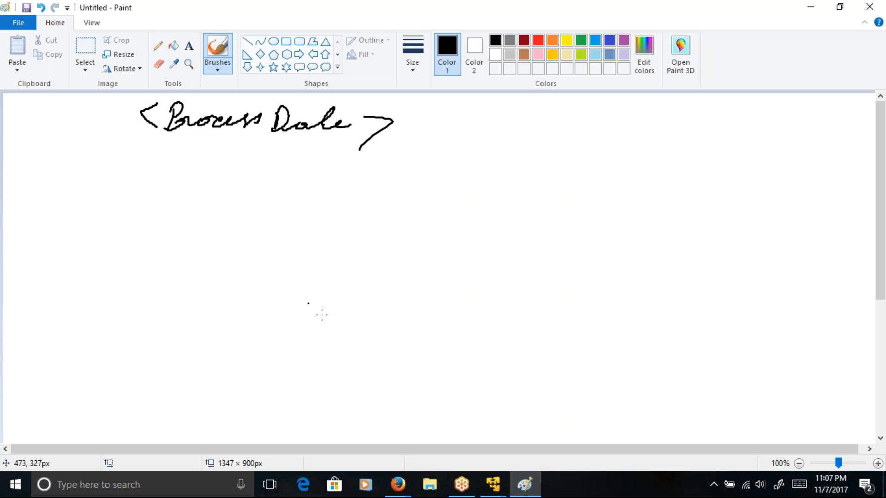
Step: Handwrite an indented <fileName> tag below <ProcessData>, followed by a long dash and the closing tag </FileName>
click(247, 154)
mouse_move(217, 153)
mouse_down()
mouse_move(218, 176)
mouse_move(276, 170)
mouse_move(292, 152)
mouse_move(308, 165)
mouse_move(345, 168)
mouse_up()
mouse_move(350, 161)
mouse_down()
mouse_move(352, 177)
mouse_move(506, 150)
mouse_move(518, 172)
mouse_up()
drag(534, 148, 511, 181)
mouse_move(531, 149)
mouse_down()
mouse_move(519, 179)
mouse_move(549, 156)
mouse_up()
drag(535, 169, 614, 170)
drag(624, 162, 605, 182)
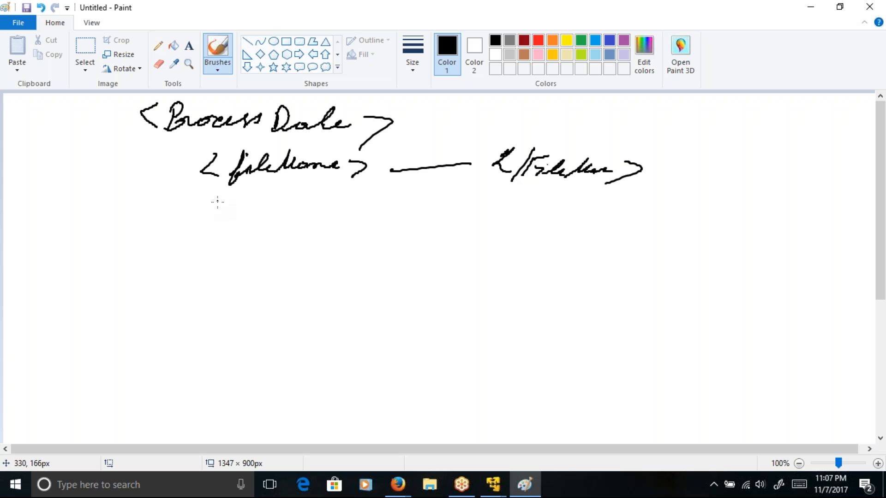
Step: Handwrite the opening tag <itemMaster> below <fileName> and its closing tag </itemMaster> near the bottom, leaving space between them
mouse_move(252, 183)
mouse_down()
mouse_move(214, 233)
mouse_move(231, 246)
mouse_up()
mouse_move(246, 237)
mouse_down()
mouse_move(265, 226)
mouse_move(283, 236)
mouse_move(408, 214)
mouse_move(420, 221)
mouse_move(418, 231)
mouse_up()
click(315, 348)
mouse_move(253, 386)
mouse_down()
mouse_move(268, 418)
mouse_move(308, 389)
mouse_move(369, 392)
mouse_move(398, 372)
mouse_move(434, 382)
mouse_move(462, 351)
mouse_move(488, 406)
mouse_up()
Step: Handwrite an indented opening tag <item> and closing tag </item> inside the itemMaster element
mouse_move(290, 248)
mouse_down()
mouse_move(281, 265)
mouse_move(298, 267)
mouse_up()
mouse_move(304, 263)
mouse_down()
mouse_move(379, 260)
mouse_move(377, 269)
mouse_up()
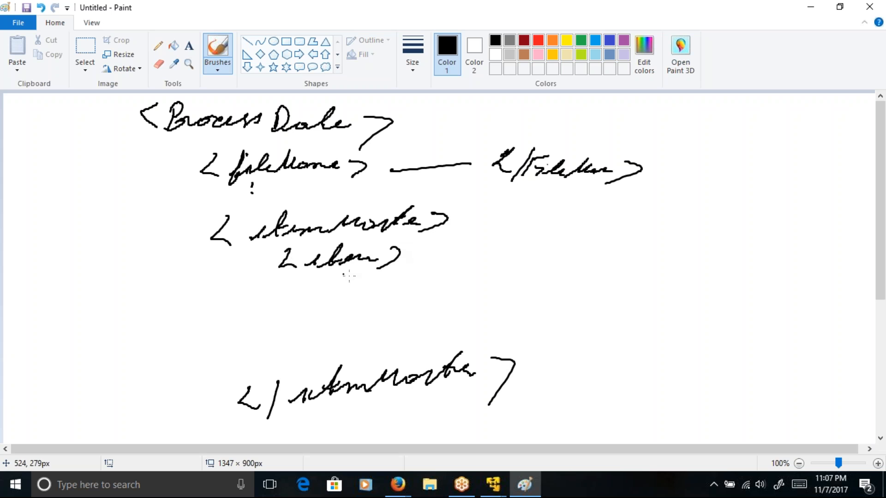
drag(298, 314, 308, 340)
drag(328, 312, 314, 346)
mouse_move(335, 334)
mouse_down()
mouse_move(403, 318)
mouse_move(404, 336)
mouse_up()
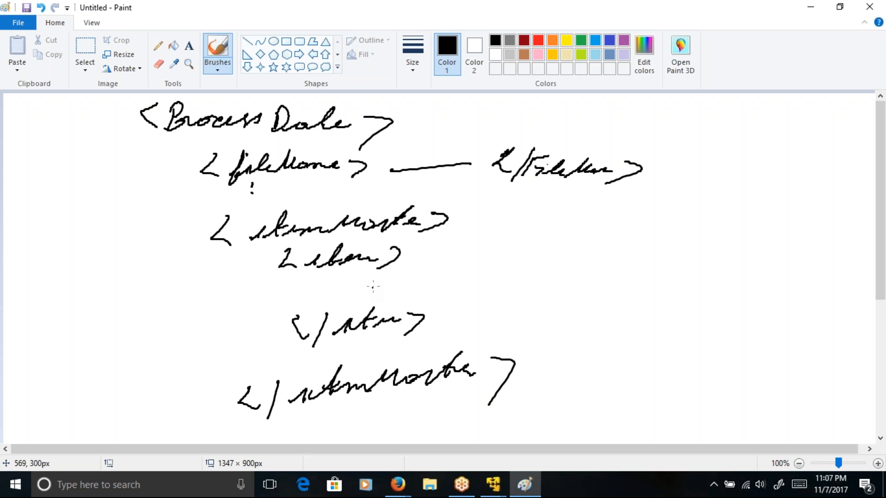
Step: Add short placeholder strokes below the opening and closing item tags and a black arrow extending from <item>
drag(368, 282, 397, 281)
drag(386, 288, 414, 287)
drag(416, 288, 420, 289)
drag(386, 350, 412, 347)
drag(401, 354, 431, 350)
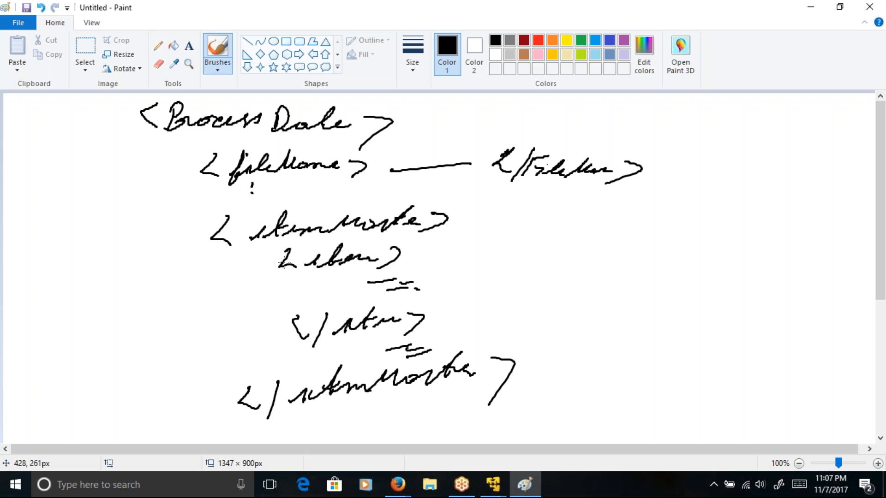
mouse_move(400, 251)
mouse_down()
mouse_move(426, 251)
mouse_move(429, 266)
mouse_up()
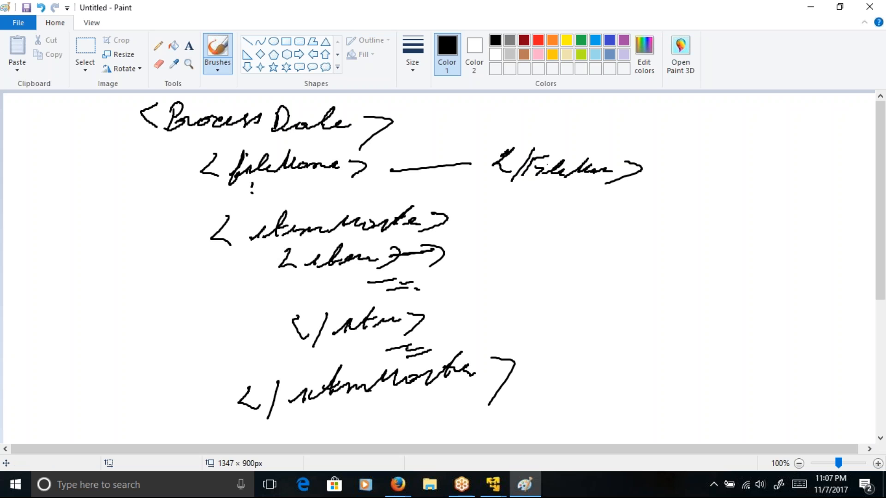
Step: Add a red dash after <item> and handwrite the red path /itemMaster/item beside </item>, with a thick leading slash and an underline
click(538, 40)
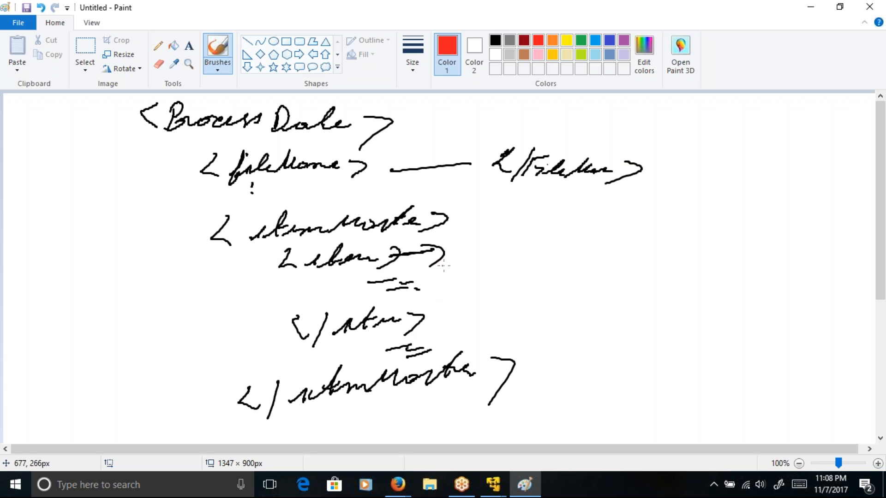
drag(440, 254, 464, 252)
mouse_move(36, 342)
mouse_down()
mouse_move(26, 350)
mouse_move(39, 331)
mouse_move(78, 347)
mouse_move(146, 318)
mouse_move(159, 329)
mouse_move(150, 346)
mouse_up()
mouse_move(196, 331)
mouse_down()
mouse_move(194, 323)
mouse_move(233, 330)
mouse_move(247, 320)
mouse_up()
click(214, 376)
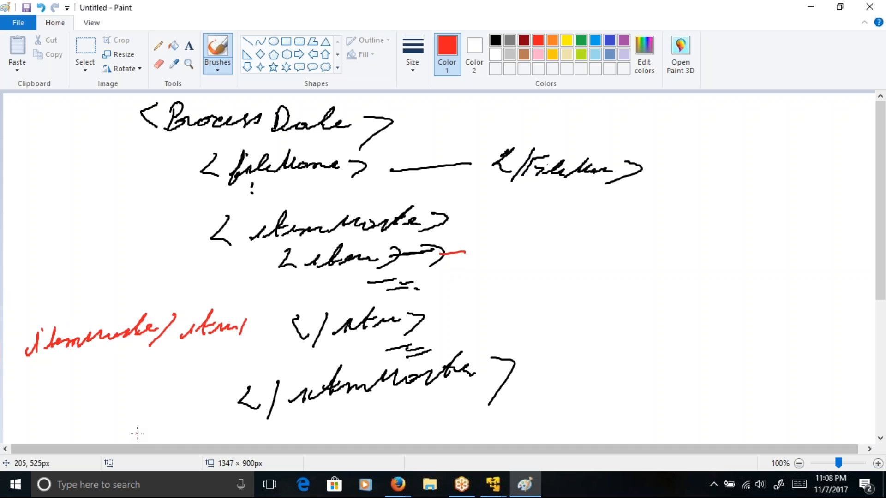
drag(34, 376, 172, 363)
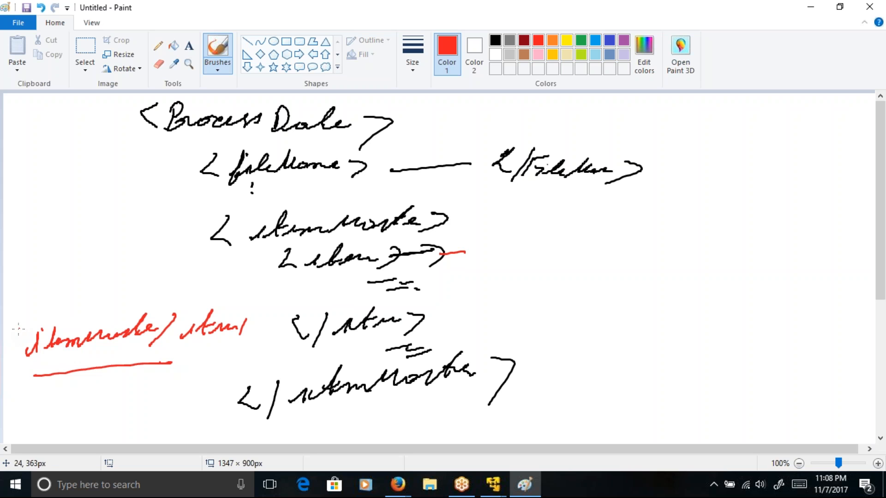
mouse_move(22, 324)
mouse_down()
mouse_move(8, 363)
mouse_move(17, 343)
mouse_move(14, 353)
mouse_up()
Step: Draw red elbow arrows from ProcessData to <itemMaster> and from itemMaster to <item>, plus an arrow mark on the path's underline
mouse_move(181, 131)
mouse_down()
mouse_move(169, 235)
mouse_move(200, 235)
mouse_move(190, 249)
mouse_up()
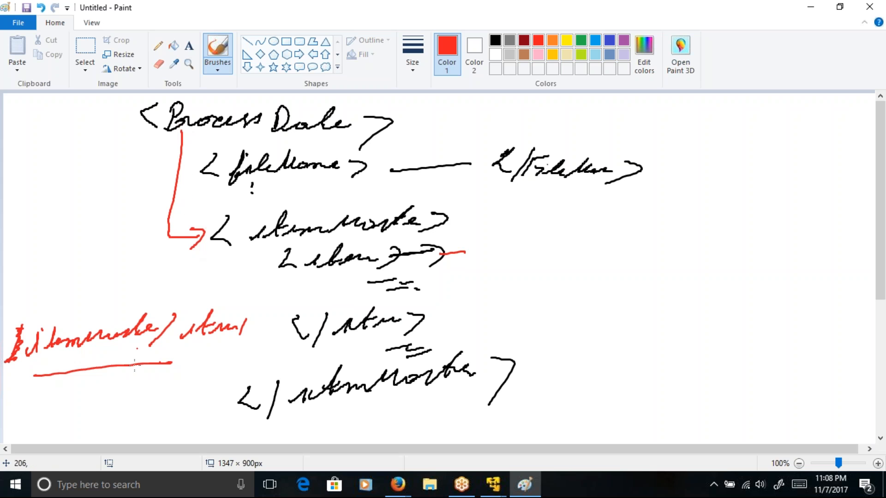
mouse_move(250, 244)
mouse_down()
mouse_move(270, 263)
mouse_move(254, 292)
mouse_up()
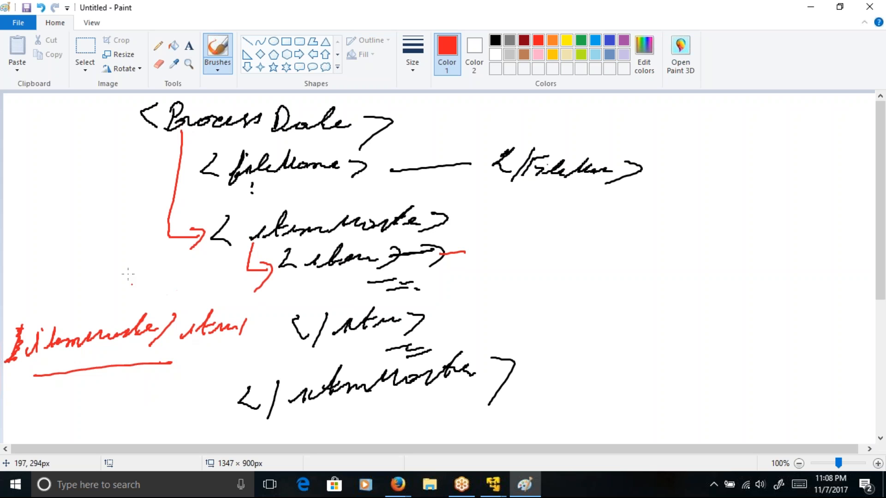
drag(89, 361, 125, 382)
Step: Handwrite /ProcessData/ in red beside the item element, thicken its leading slash and mark the opening bracket of <ProcessData>
mouse_move(471, 280)
mouse_down()
mouse_move(458, 315)
mouse_move(482, 302)
mouse_move(575, 290)
mouse_move(582, 299)
mouse_move(595, 289)
mouse_move(586, 321)
mouse_up()
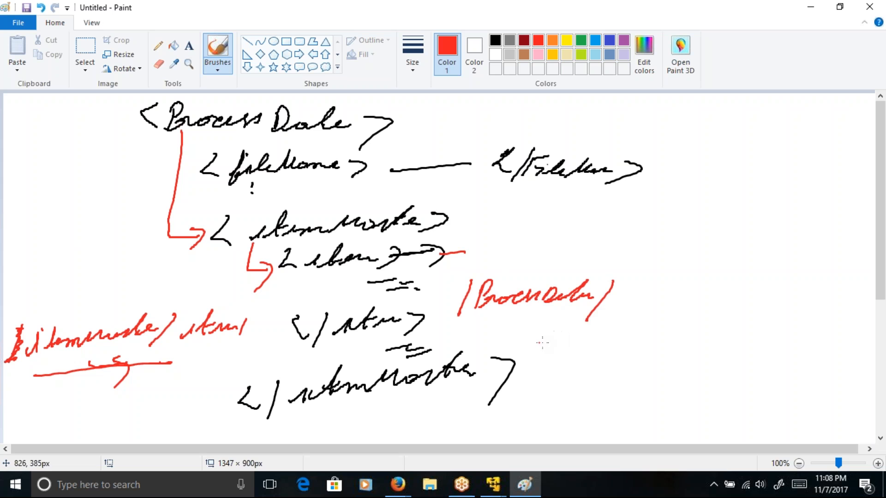
drag(134, 128, 158, 120)
mouse_move(472, 277)
mouse_down()
mouse_move(449, 320)
mouse_move(470, 298)
mouse_move(455, 314)
mouse_up()
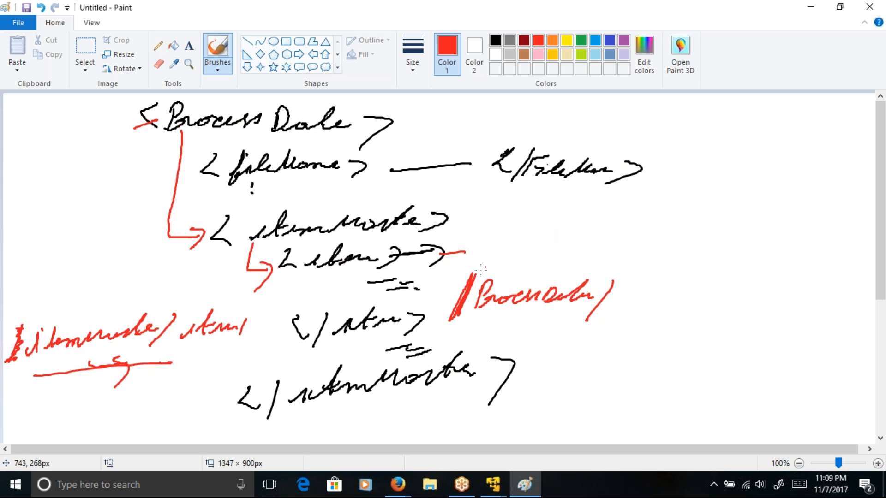
Step: Mark the ProcessData and itemMaster tags with short red strokes and continue the red path with itemMaster/item below /ProcessData/
drag(377, 126, 409, 126)
drag(186, 144, 185, 163)
drag(246, 234, 256, 234)
click(484, 329)
mouse_move(476, 339)
mouse_down()
mouse_move(589, 333)
mouse_move(582, 354)
mouse_move(654, 342)
mouse_up()
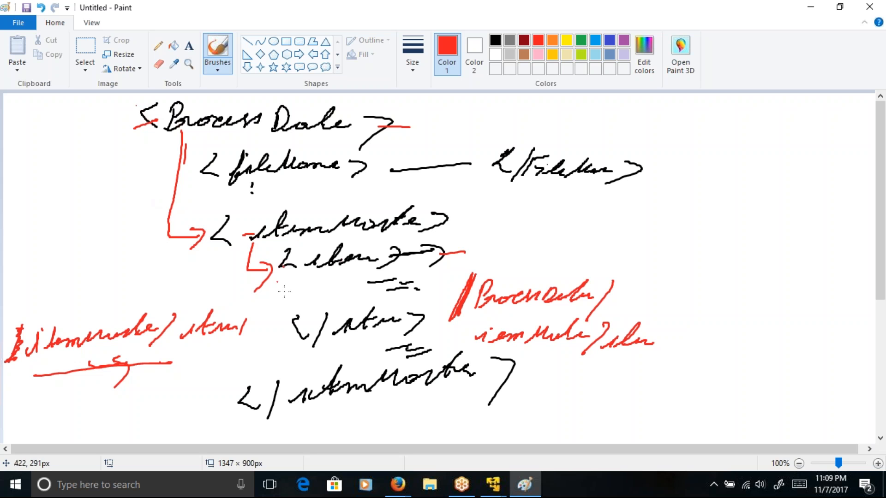
Step: Handwrite a red <Price> tag below <item> and another <Price> tag above the red /ProcessData/ path
mouse_move(326, 274)
mouse_down()
mouse_move(328, 291)
mouse_move(369, 281)
mouse_move(419, 290)
mouse_up()
drag(468, 268, 551, 277)
click(510, 262)
Step: Add a blue dash after the <Price> tag below <item> and handwrite the path item/Price in blue beside the hierarchy
click(595, 42)
drag(422, 281, 435, 280)
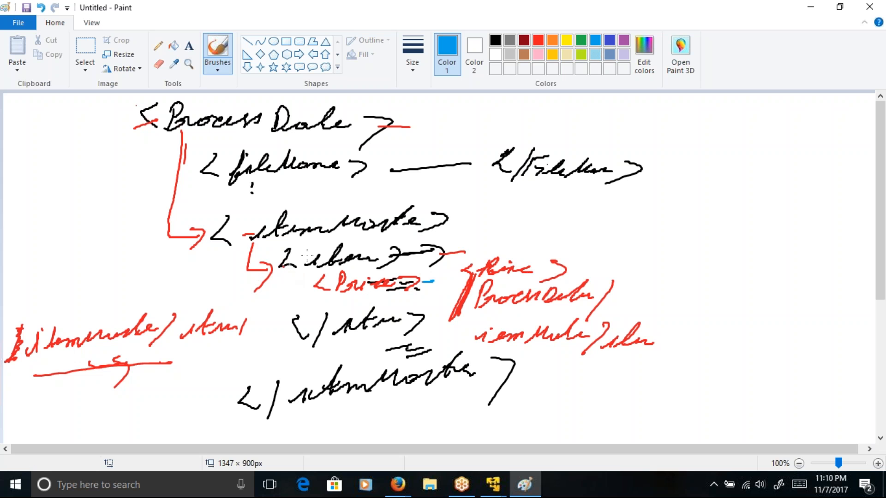
mouse_move(15, 206)
mouse_down()
mouse_move(39, 192)
mouse_move(76, 194)
mouse_move(66, 213)
mouse_up()
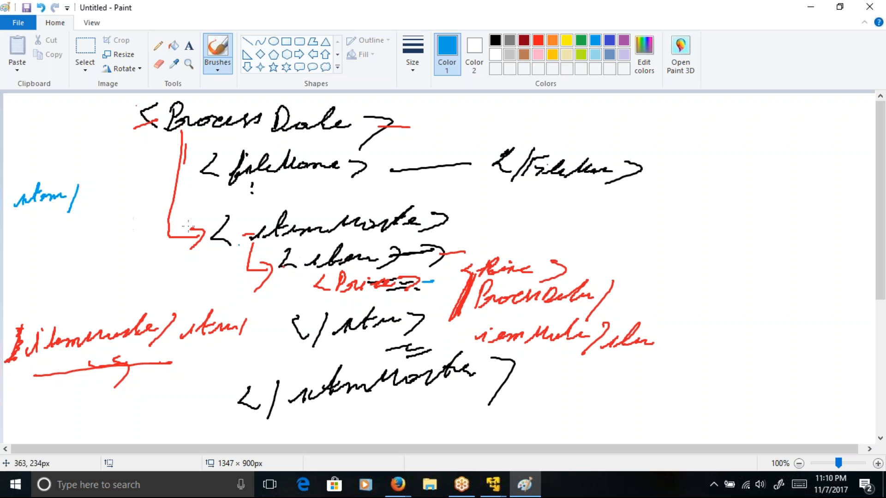
mouse_move(91, 184)
mouse_down()
mouse_move(86, 211)
mouse_move(123, 196)
mouse_move(147, 202)
mouse_up()
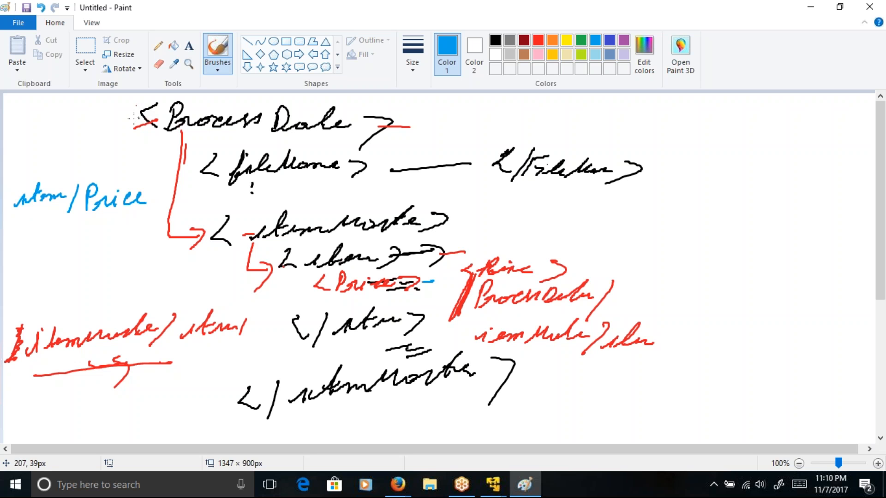
Step: Draw a reinforced blue arrow to <ProcessData>, underline the blue path item/Price and circle its word item
mouse_move(113, 121)
mouse_down()
mouse_move(159, 121)
mouse_move(139, 136)
mouse_up()
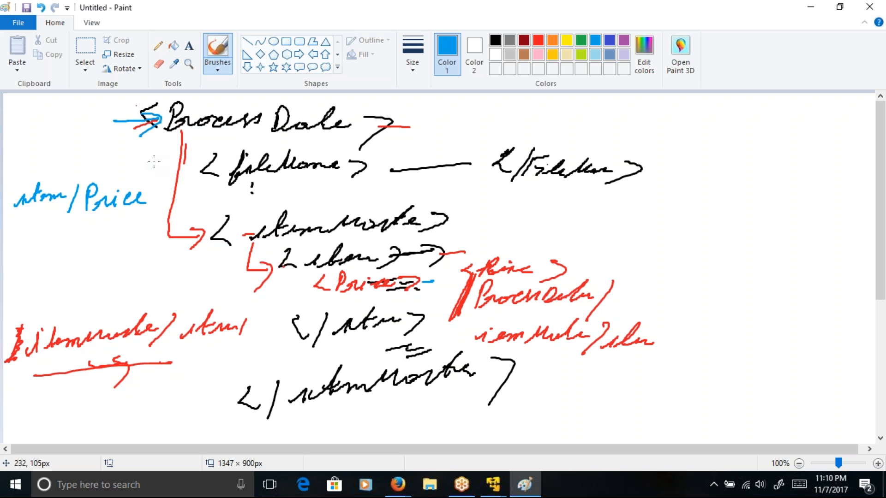
drag(8, 226, 116, 228)
drag(130, 119, 154, 128)
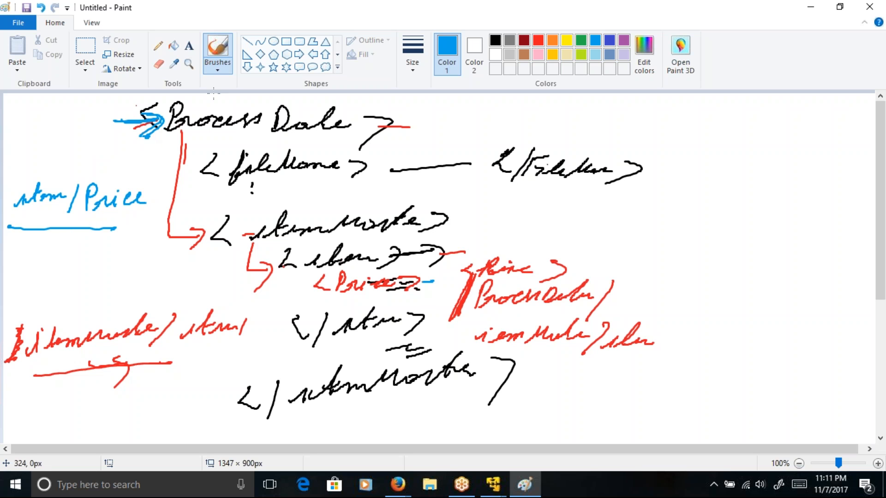
mouse_move(42, 174)
mouse_down()
mouse_move(18, 228)
mouse_move(35, 175)
mouse_up()
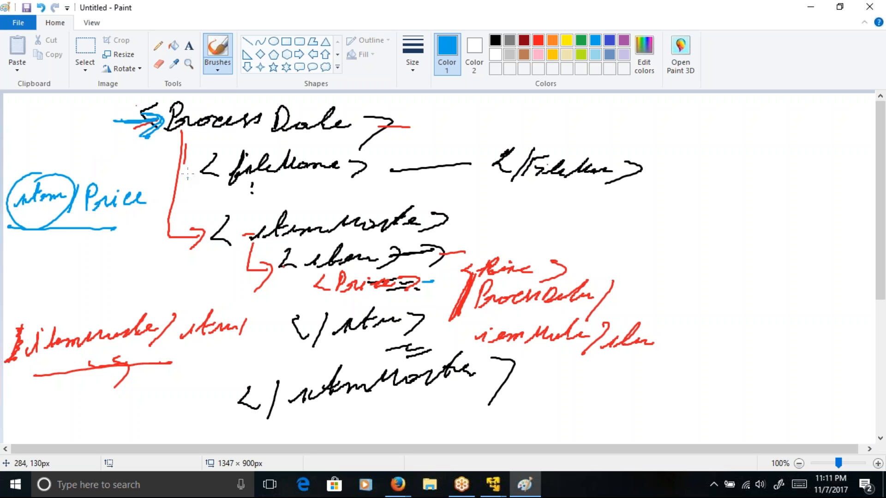
Step: Draw blue arrows to <fileName> and <itemMaster> and one below ProcessData, and thicken the underline below Price
mouse_move(187, 135)
mouse_down()
mouse_move(186, 150)
mouse_move(204, 170)
mouse_move(192, 190)
mouse_up()
mouse_move(182, 240)
mouse_down()
mouse_move(216, 237)
mouse_move(203, 256)
mouse_up()
drag(216, 136, 272, 142)
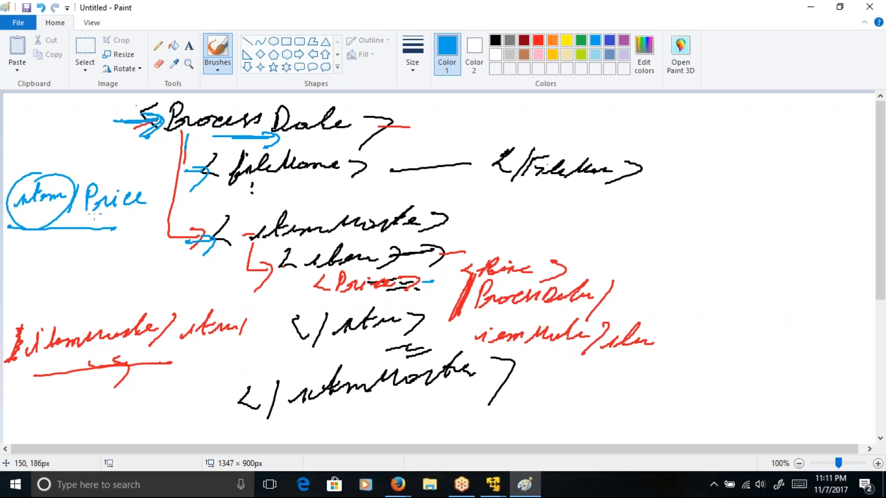
drag(63, 238, 73, 238)
Step: Draw a small blue slash with crossbars above the path item/Price and reinforce the blue arrow at <ProcessData>
drag(29, 111, 23, 132)
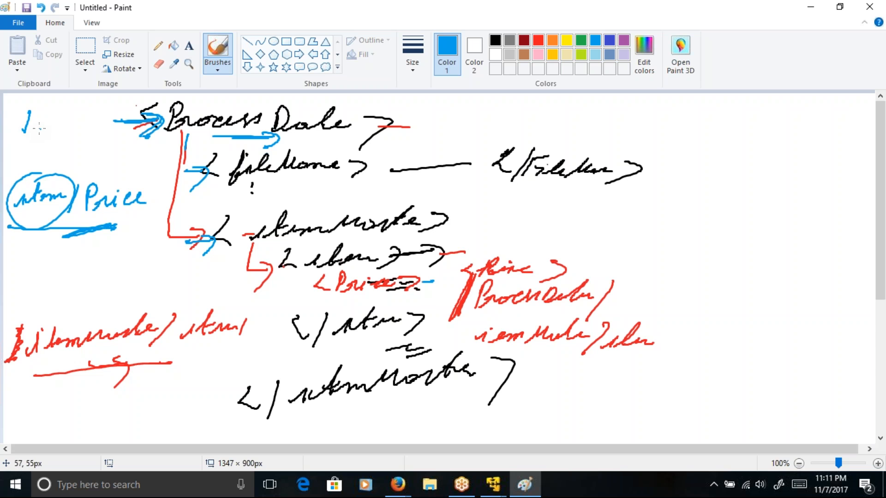
drag(124, 111, 146, 110)
mouse_move(21, 113)
mouse_down()
mouse_move(38, 114)
mouse_move(18, 125)
mouse_move(27, 132)
mouse_up()
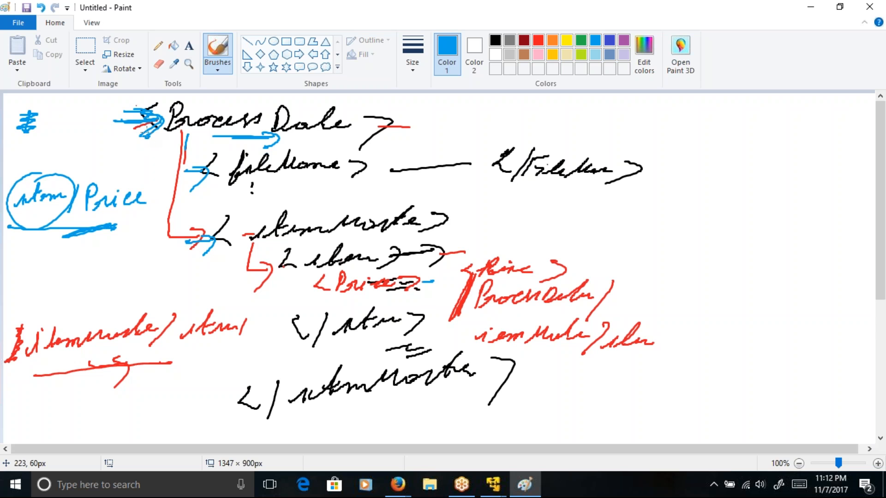
drag(160, 122, 155, 131)
Step: Switch to the SI SFG Training virtual machine and change FileSystemTest.bp from BPML source to the graphical process view
mouse_move(491, 475)
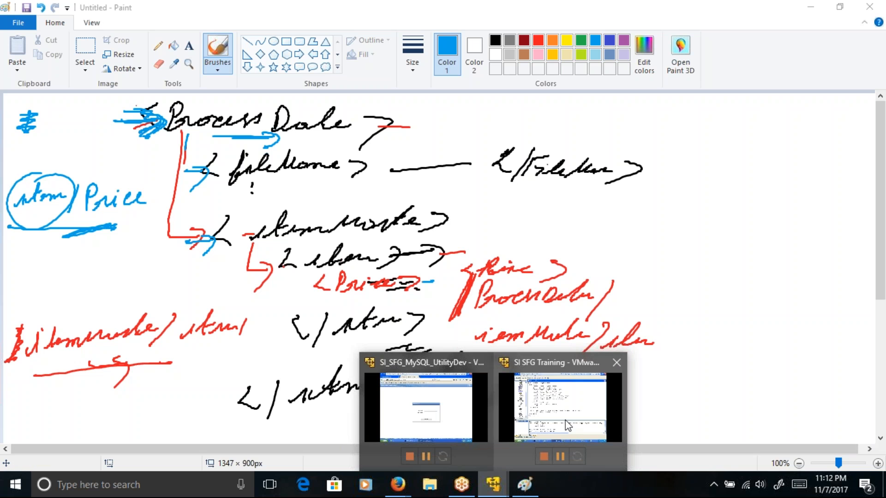
click(532, 451)
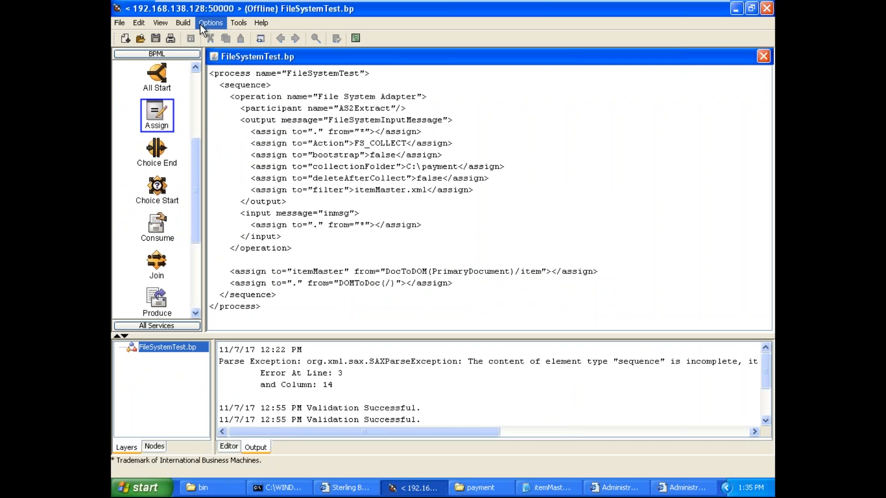
click(166, 23)
click(189, 37)
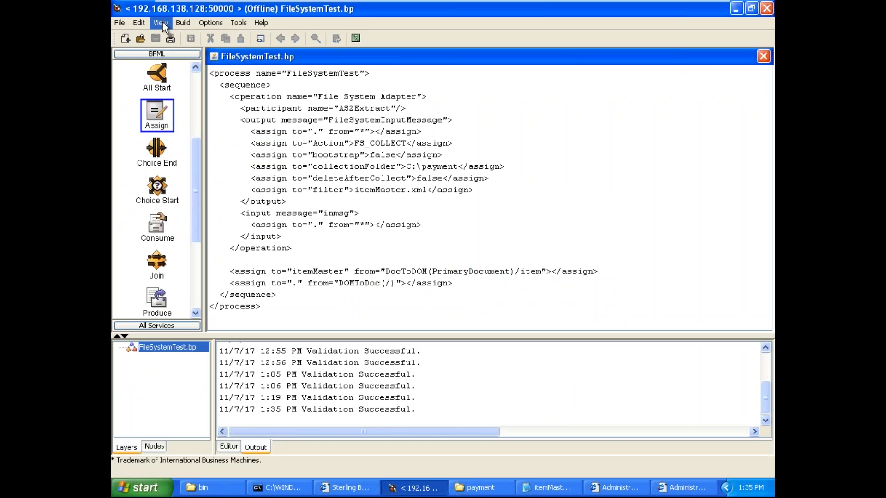
click(164, 24)
click(189, 35)
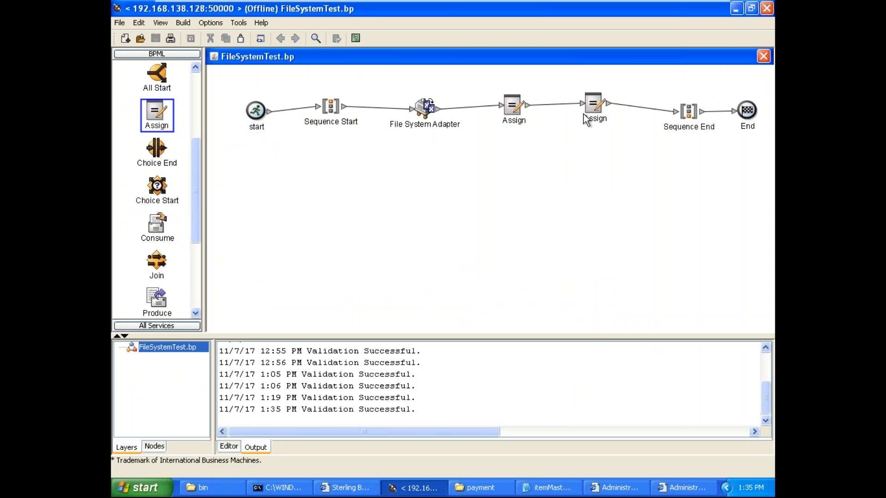
Step: Move the second Assign activity below the process line and open its from value for editing
click(592, 128)
drag(590, 127, 588, 160)
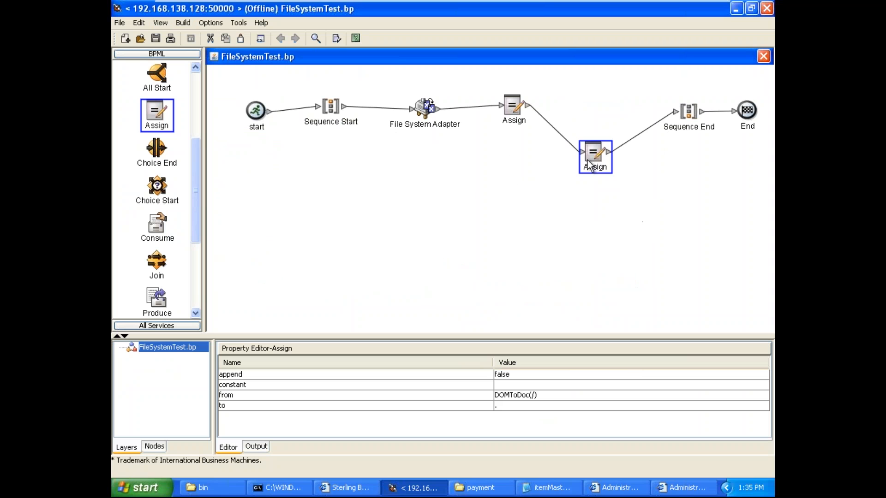
click(535, 395)
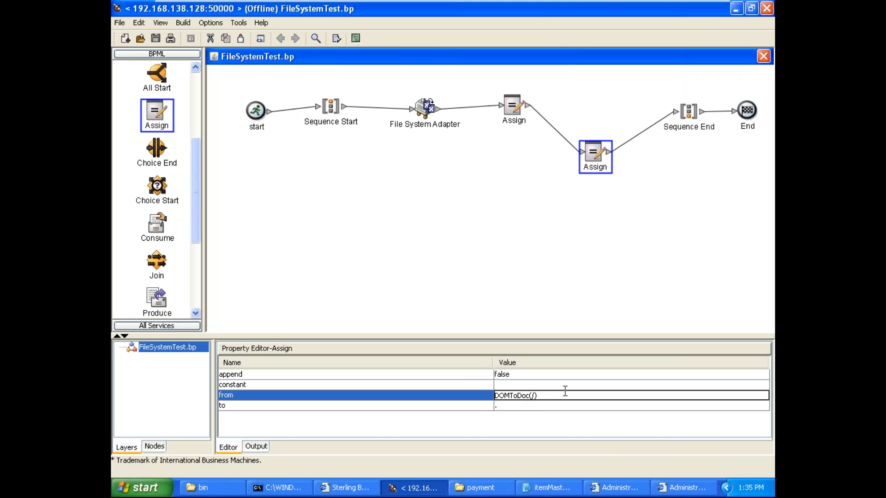
Step: Examine the ProcessData root element in the Process Data page of the Administration browser window, and return to the process editor
click(685, 487)
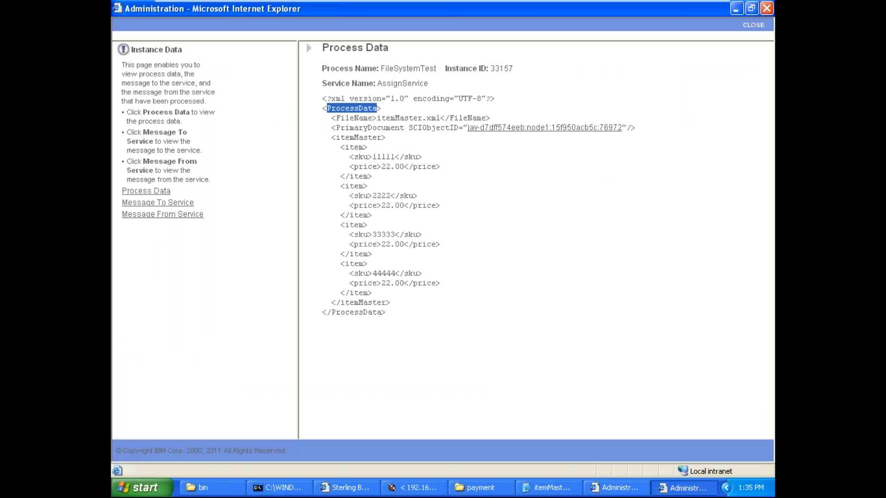
click(400, 146)
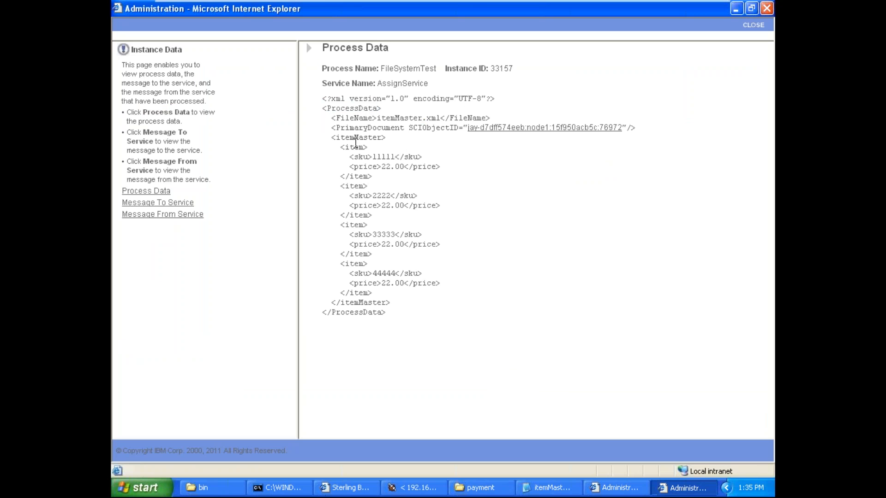
double_click(355, 108)
key(alt+Tab)
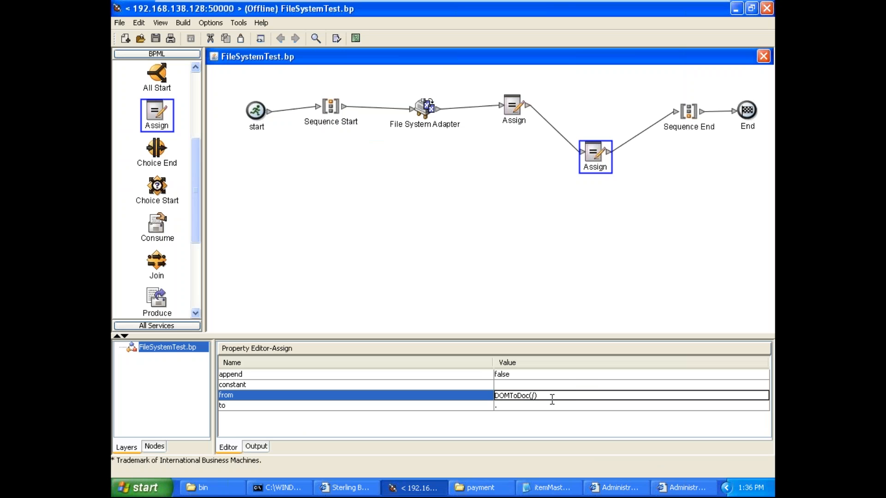
Step: Set the second Assign's from value to DOMToDoc(/ProcessData/itemMaster), copying the itemMaster element name from the Process Data page
key(BackSpace)
text(/ProcessData/)
click(692, 491)
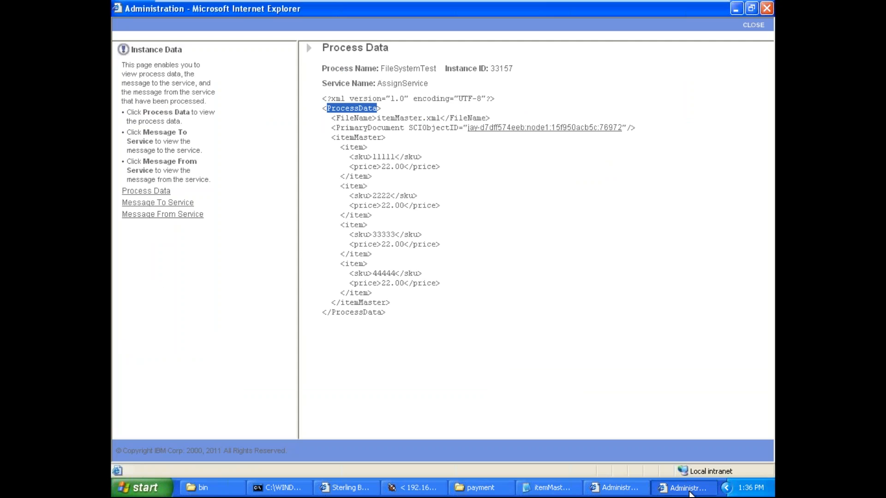
double_click(371, 138)
key(ctrl+c)
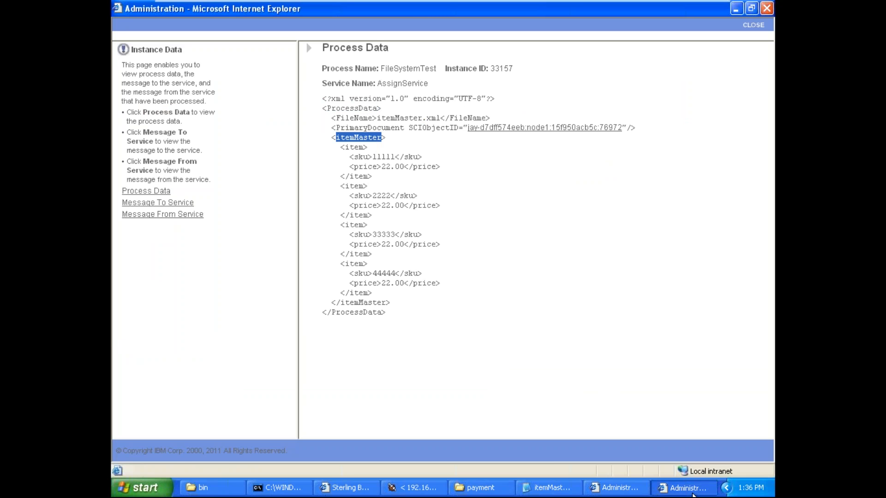
key(alt+Tab)
key(ctrl+v)
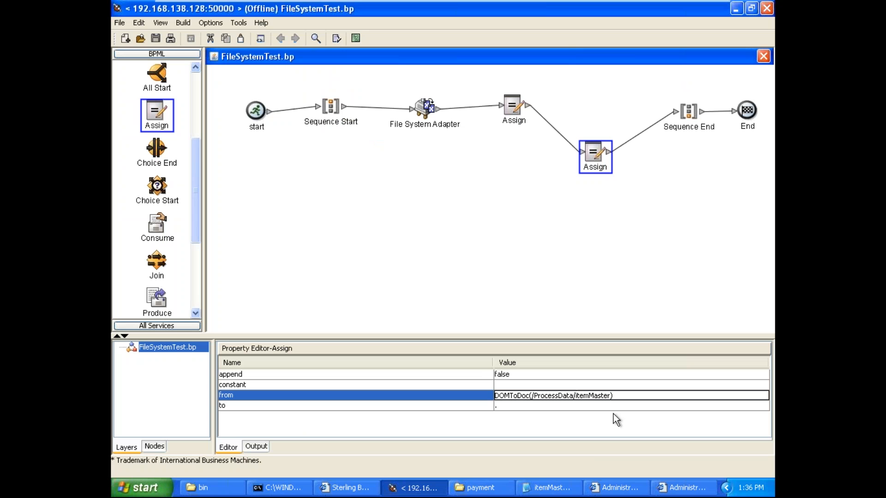
Step: Examine how FileName, PrimaryDocument and itemMaster nest under ProcessData on the Process Data page, and return to the process editor
click(678, 487)
click(342, 139)
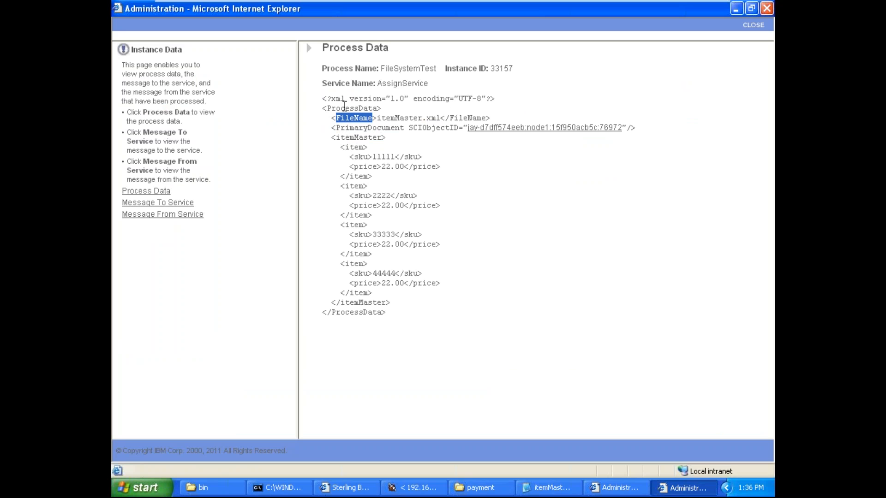
double_click(345, 108)
double_click(347, 118)
double_click(347, 127)
click(347, 138)
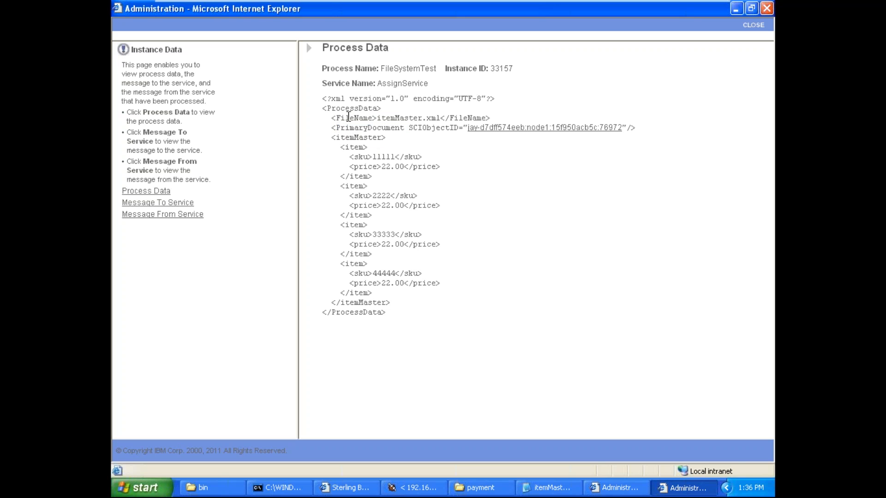
double_click(349, 108)
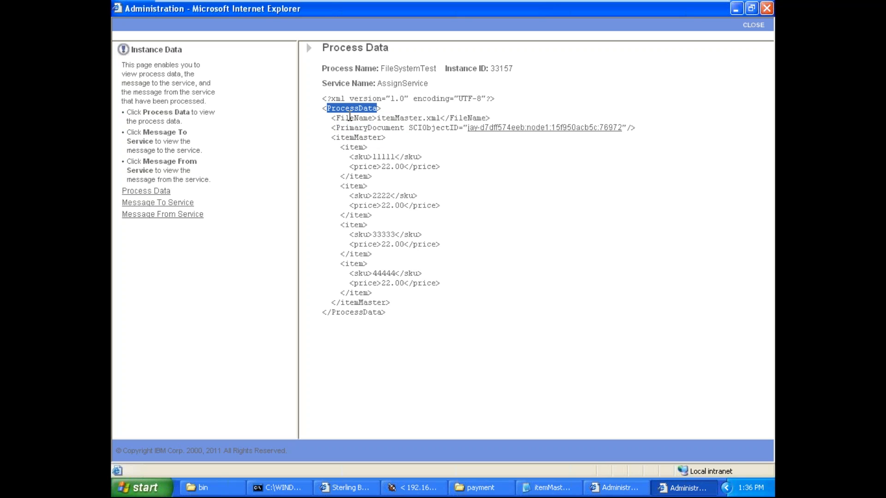
double_click(350, 117)
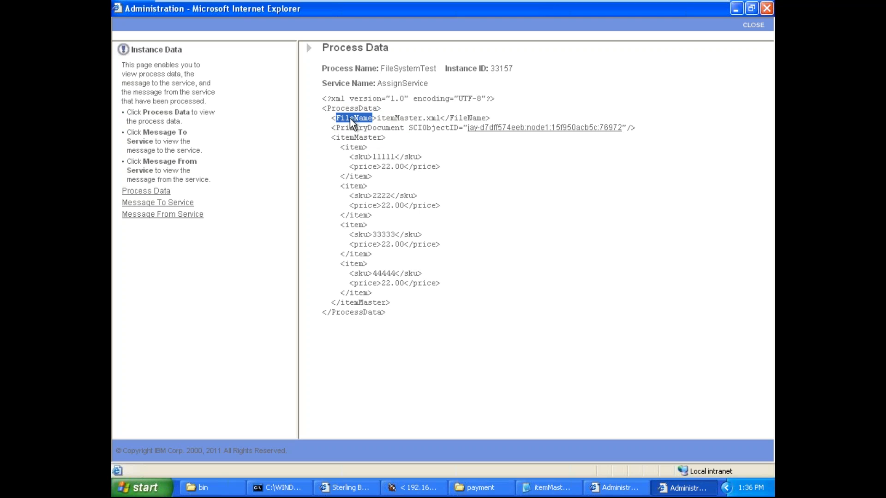
double_click(358, 128)
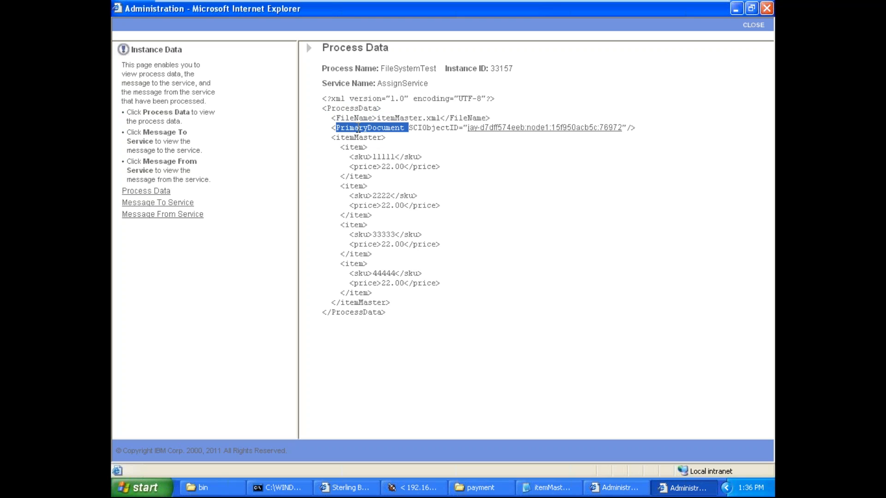
double_click(359, 137)
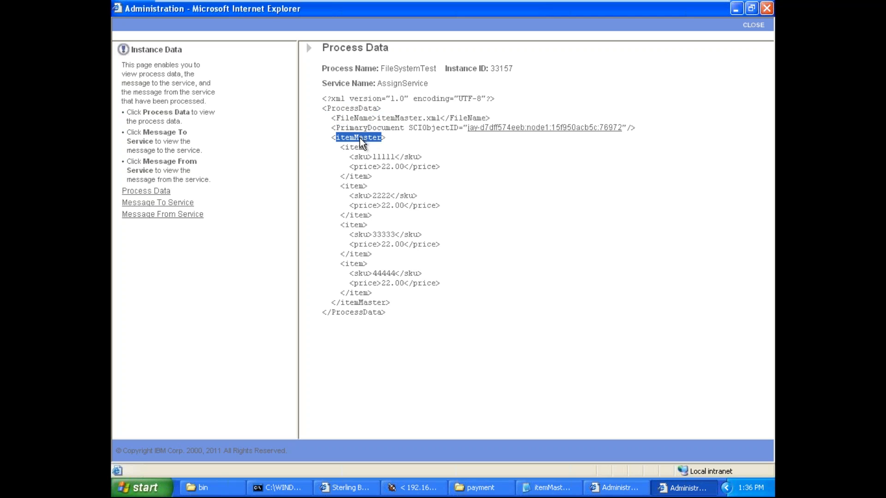
double_click(351, 108)
triple_click(350, 108)
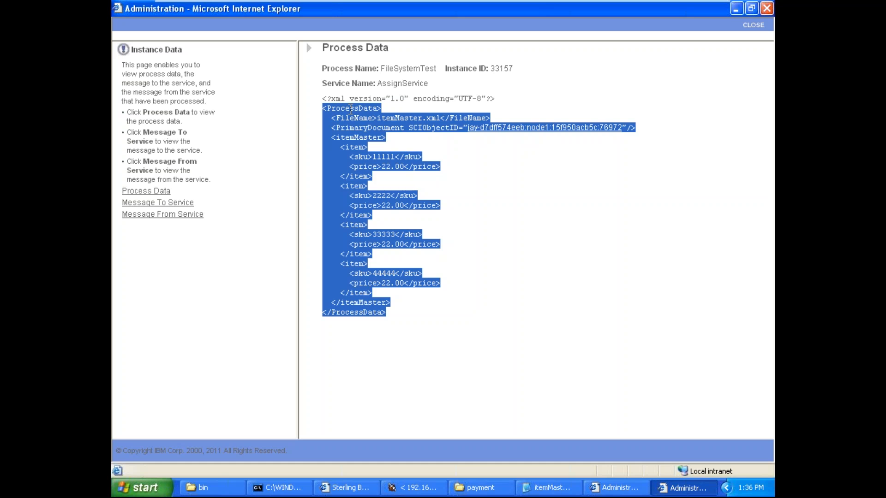
click(351, 111)
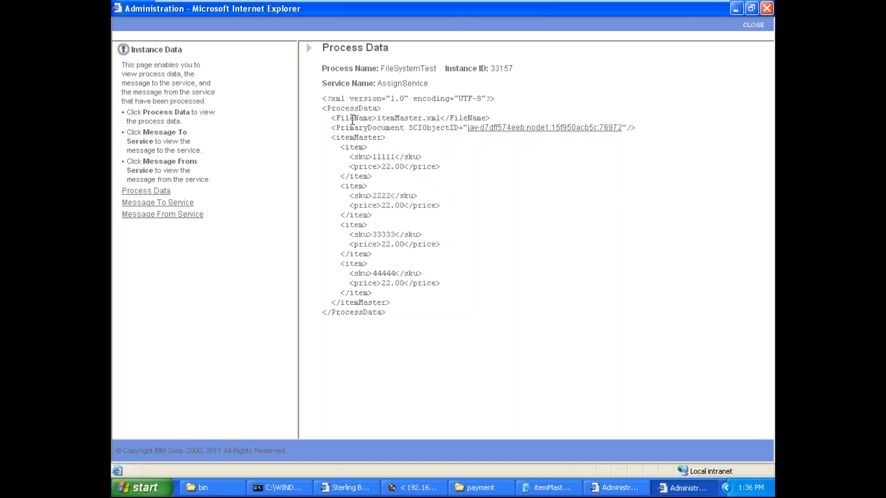
double_click(353, 119)
double_click(353, 128)
double_click(356, 137)
double_click(355, 138)
key(alt+Tab)
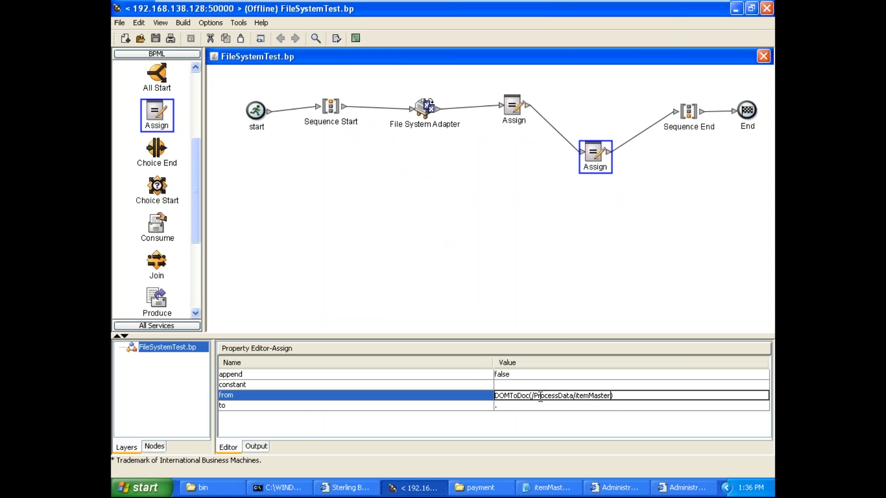
Step: Save FileSystemTest.bp and enlarge the property pane to review the second Assign's properties
click(514, 209)
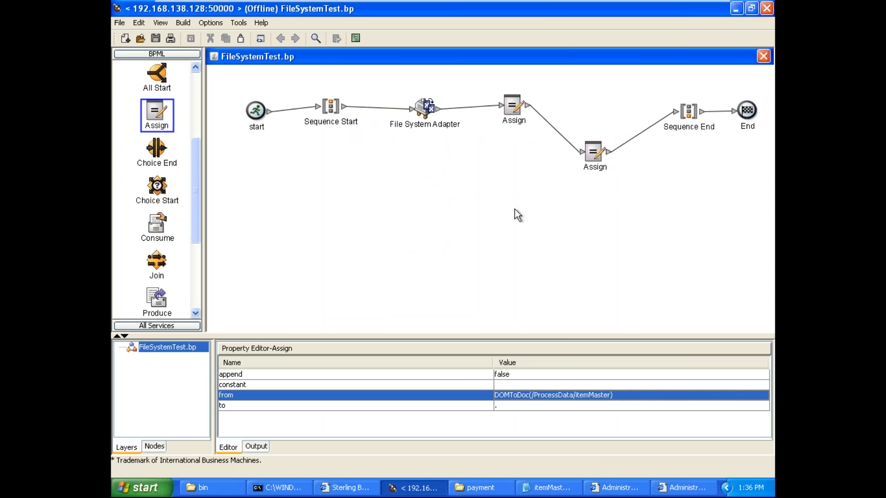
click(166, 24)
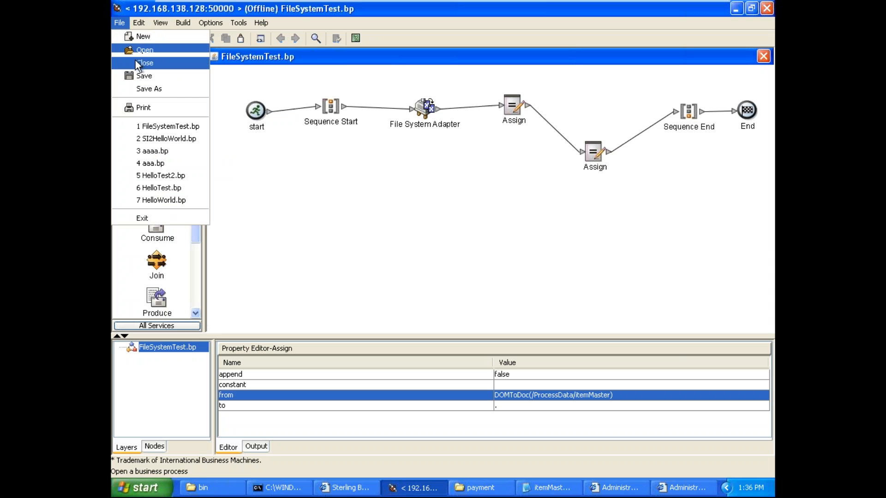
click(163, 75)
click(407, 253)
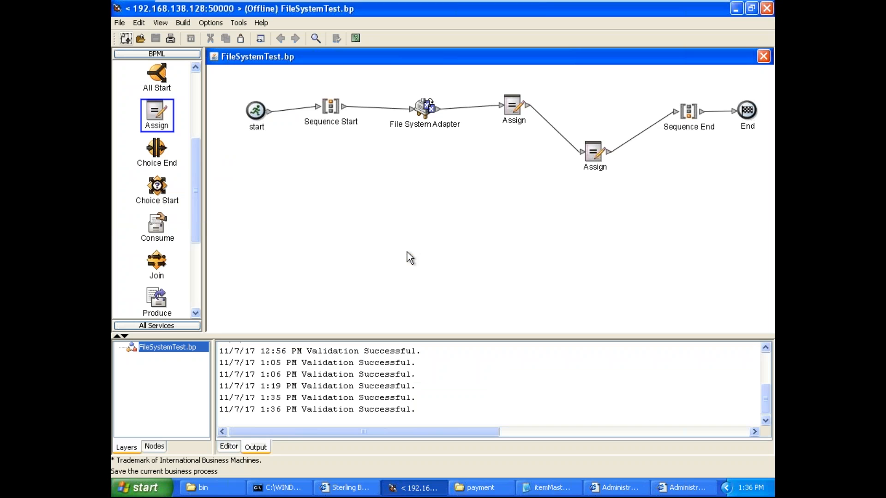
drag(472, 336, 474, 230)
click(592, 157)
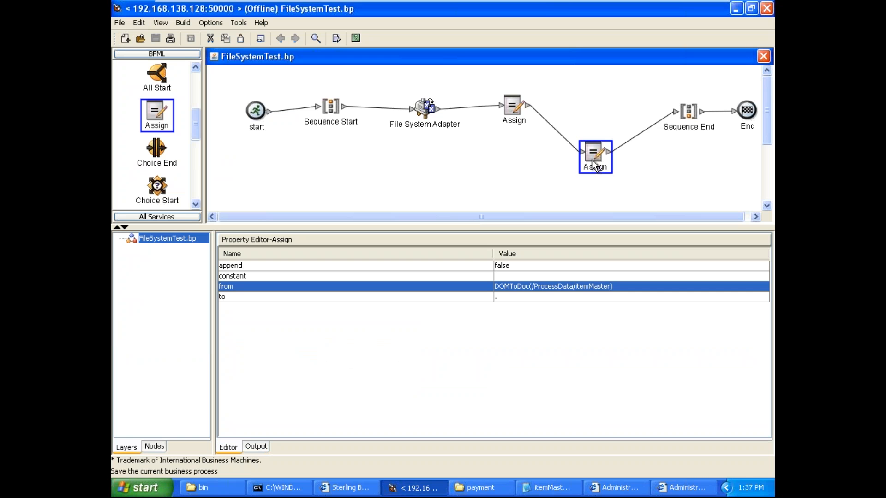
click(339, 151)
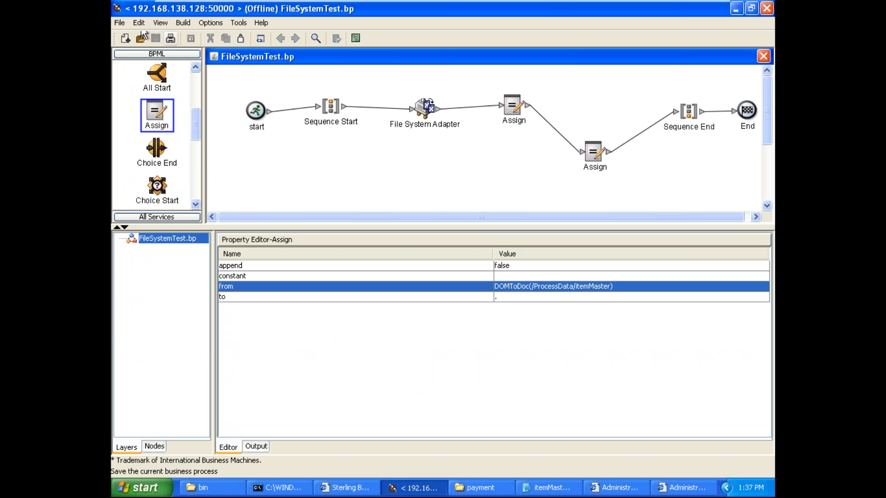
Step: Show FileSystemTest.bp as BPML source and copy the entire source text
click(162, 24)
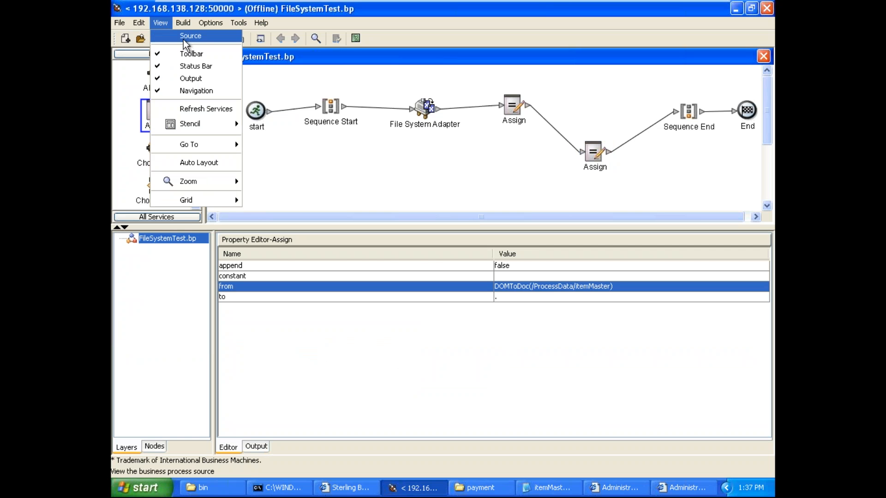
click(184, 37)
key(ctrl+a)
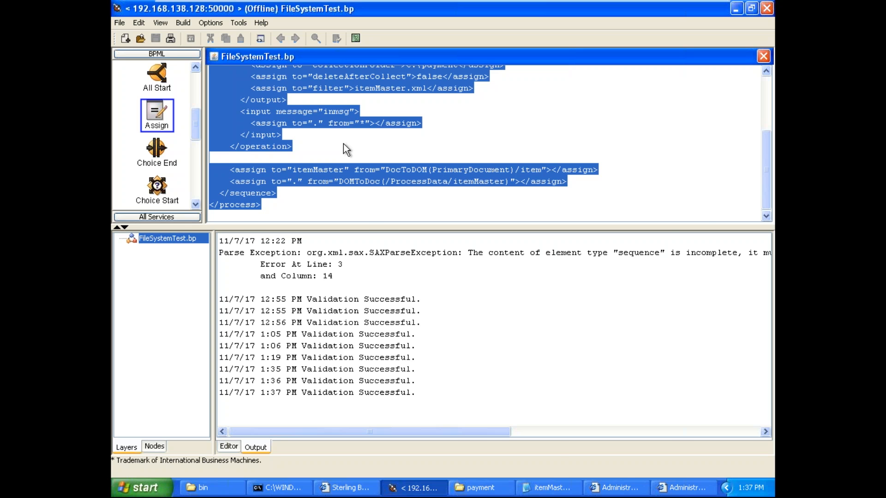
Step: Switch to the Sterling B2B Integrator dashboard, open FileSystemTest for editing from Source Manager, and replace its BPML with the copied source
click(349, 487)
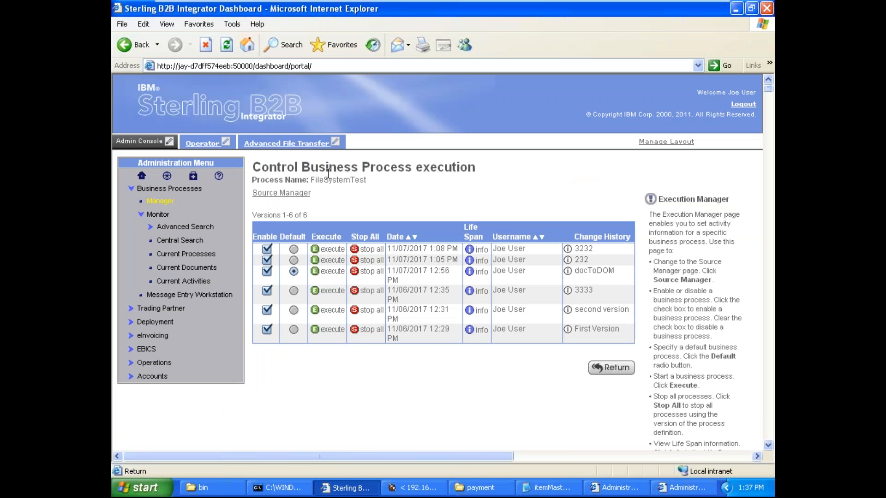
click(293, 193)
click(282, 280)
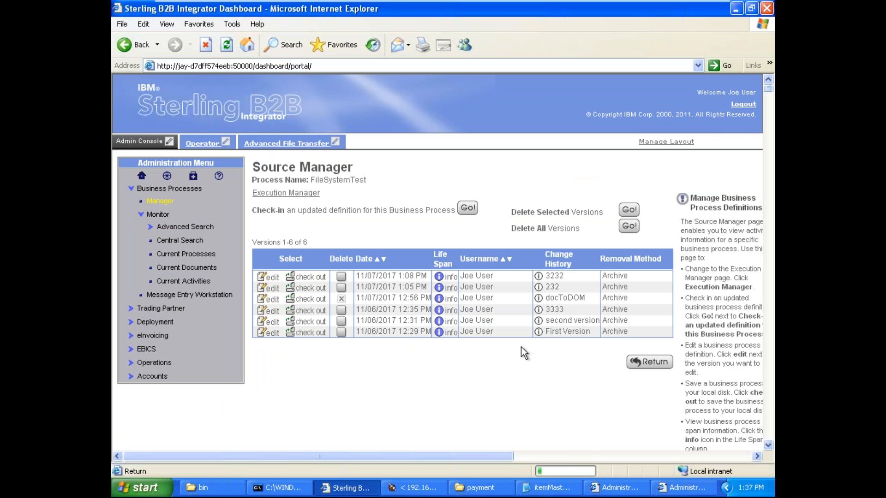
click(496, 336)
key(ctrl+a)
key(Delete)
key(ctrl+v)
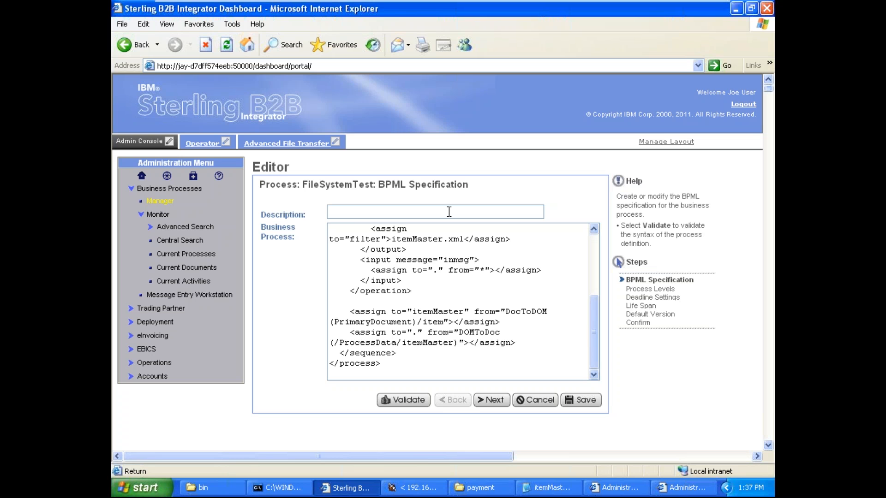
click(449, 211)
text(4444444444)
click(586, 398)
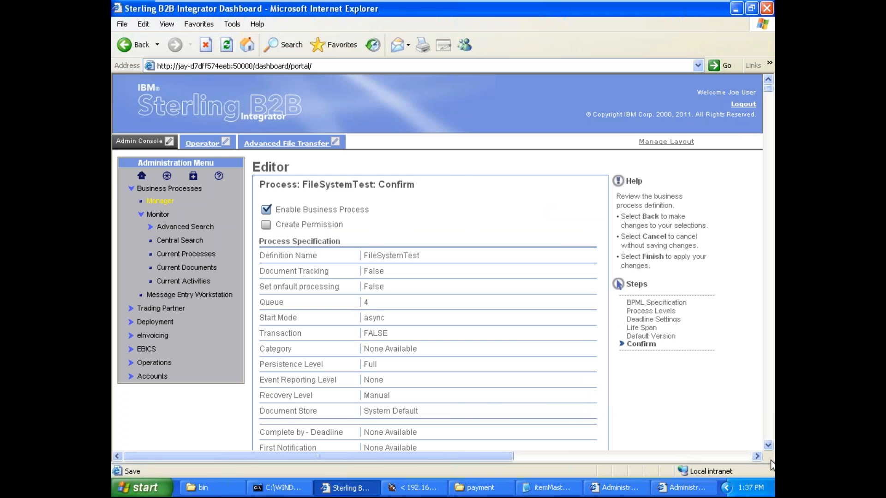
scroll(768, 447, down, 6)
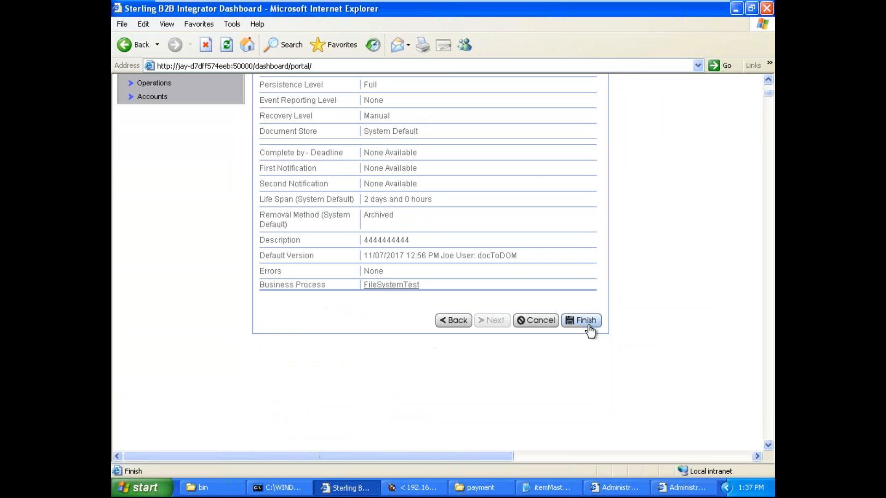
click(589, 326)
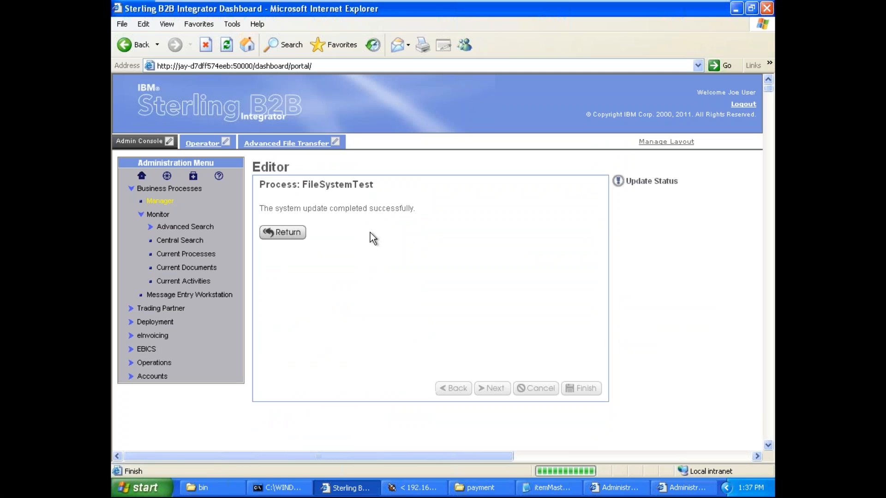
click(287, 232)
click(302, 193)
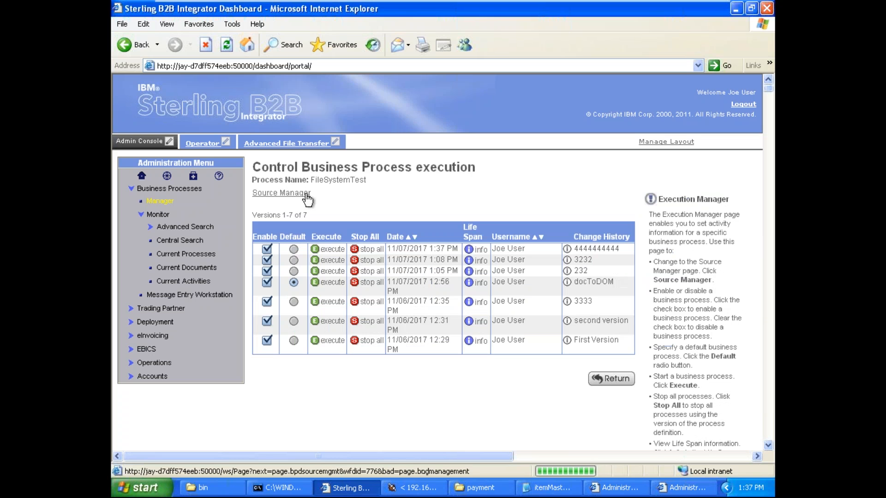
click(326, 251)
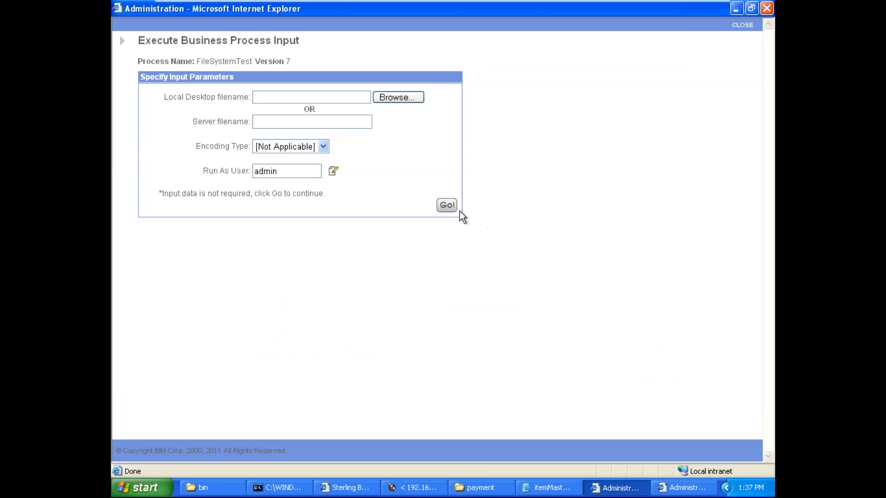
click(447, 206)
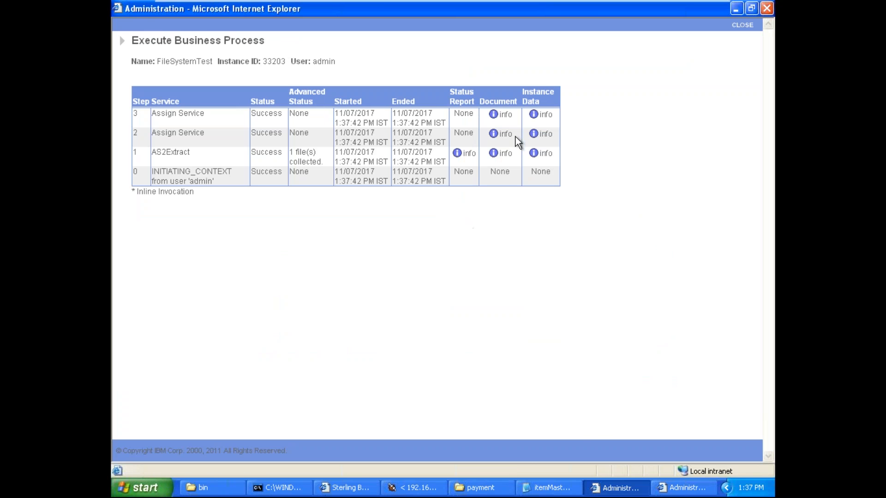
Step: Examine the Document element in the instance data of the step 3 Assign Service, and return to the process editor
click(543, 116)
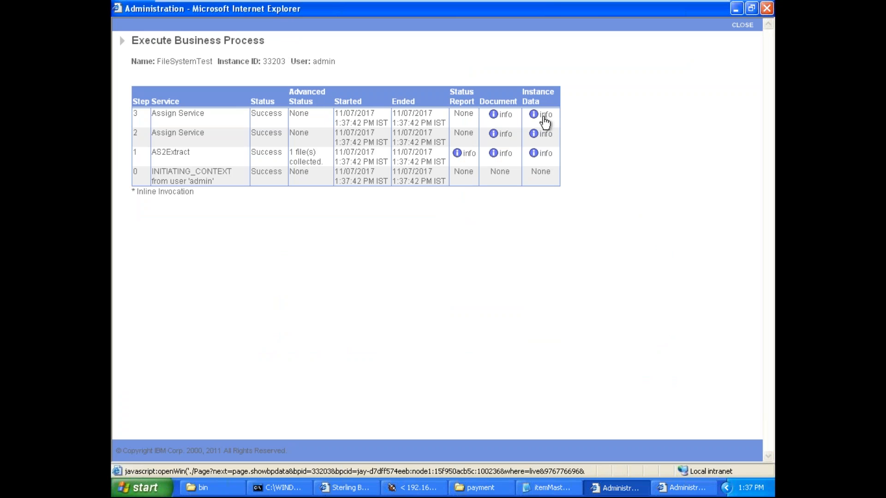
click(687, 488)
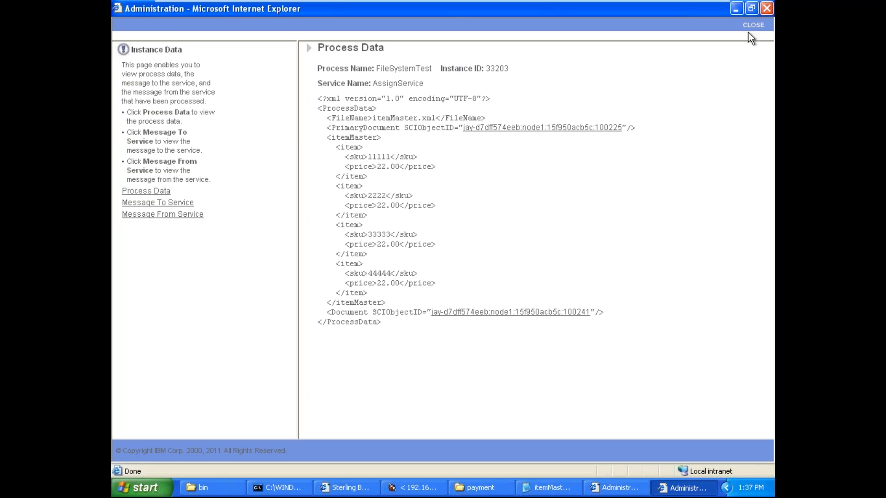
click(751, 26)
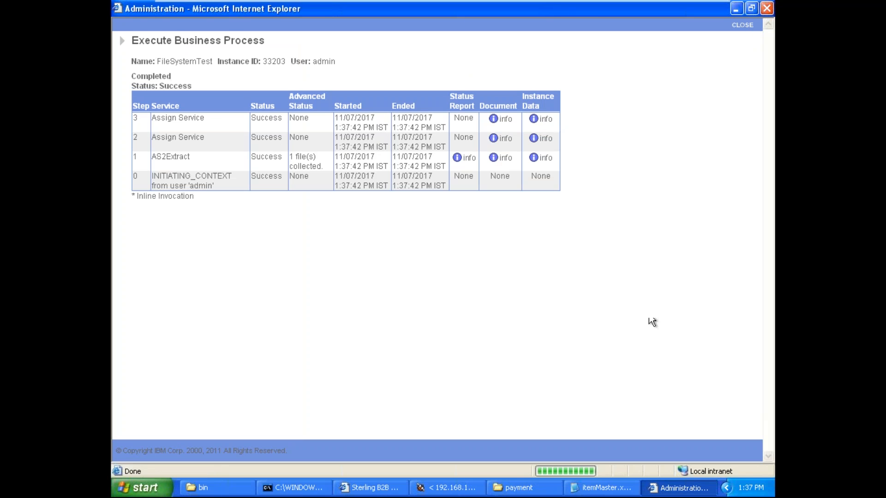
click(549, 119)
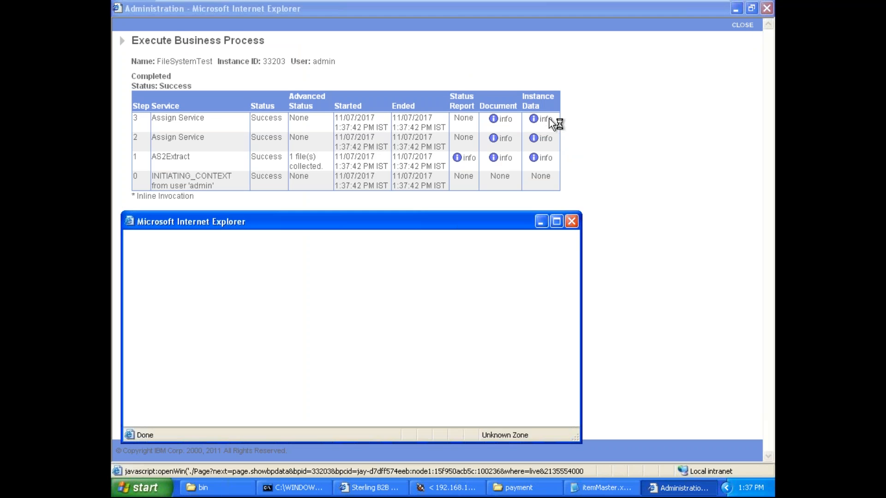
click(556, 222)
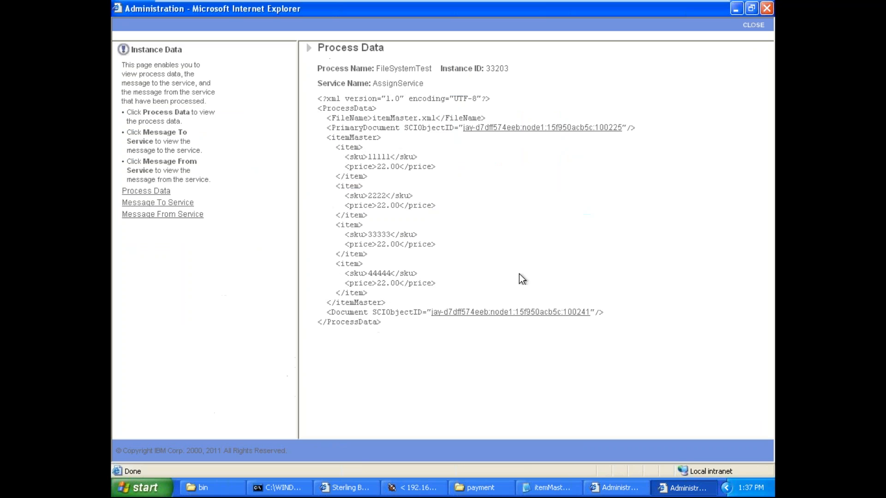
double_click(352, 312)
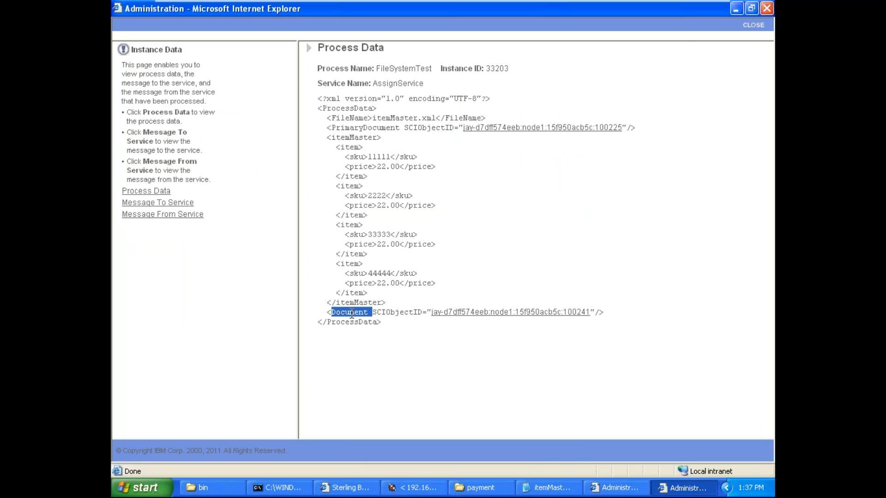
click(414, 488)
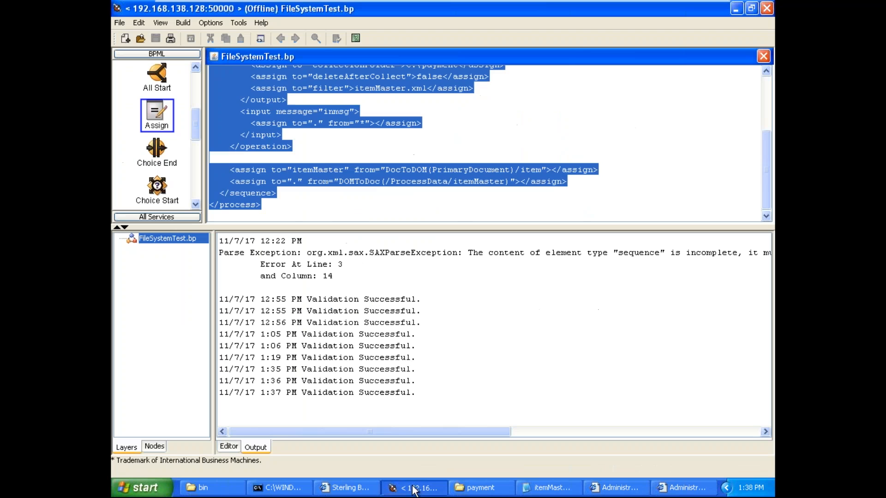
Step: Compare the DOMToDoc assignment in the FileSystemTest BPML source with the Document element in the process data
click(464, 172)
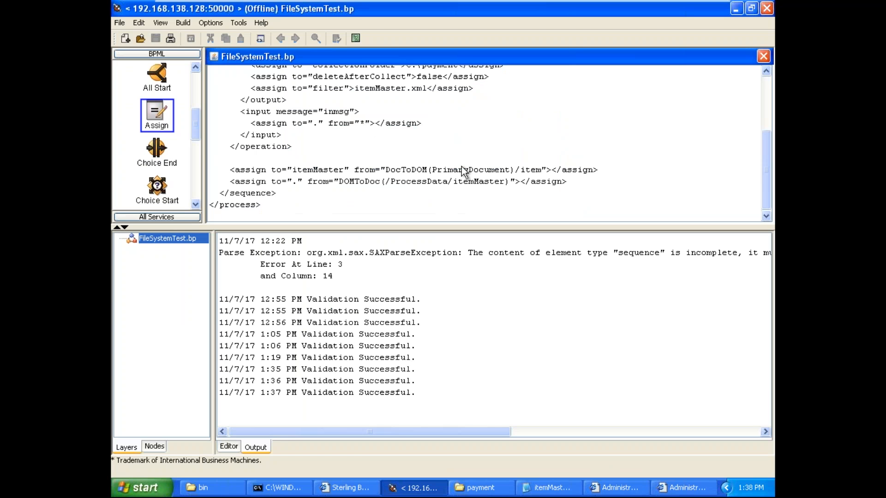
double_click(346, 182)
double_click(359, 183)
click(360, 183)
click(420, 489)
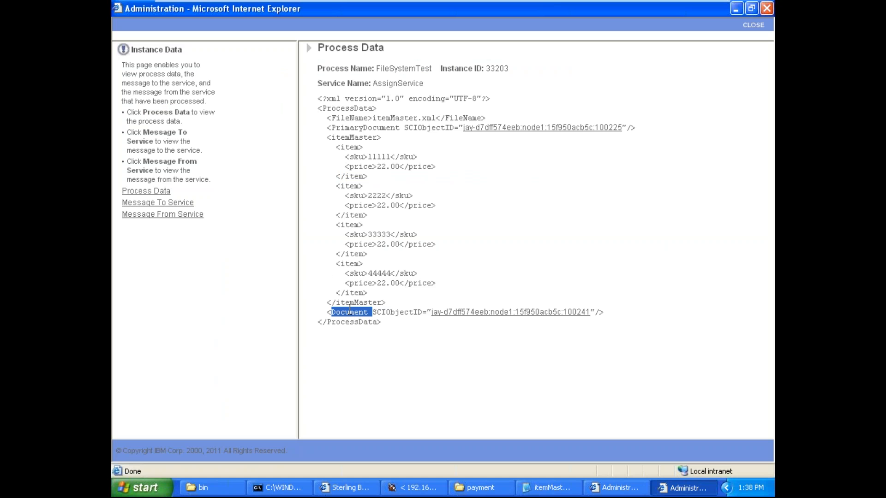
click(349, 311)
double_click(349, 311)
click(349, 311)
Step: Open the Document element's contents from the process data, examine its XML declaration, and close the document and instance data windows
click(570, 314)
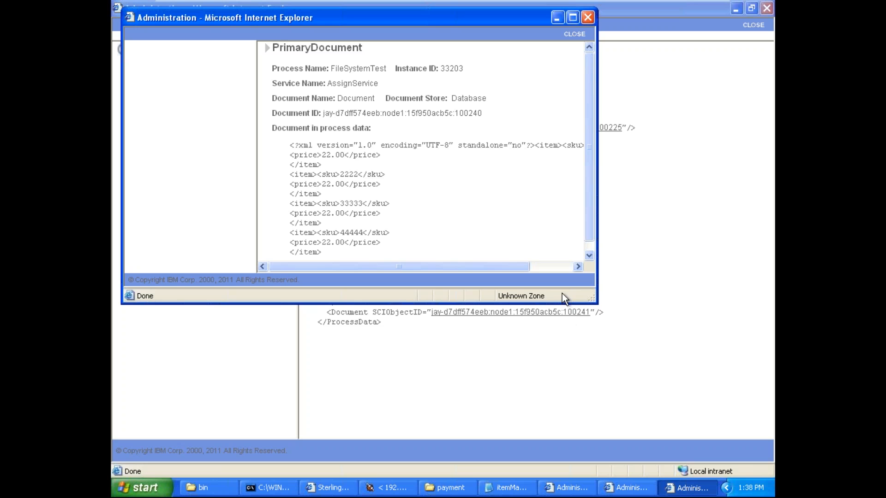
click(573, 18)
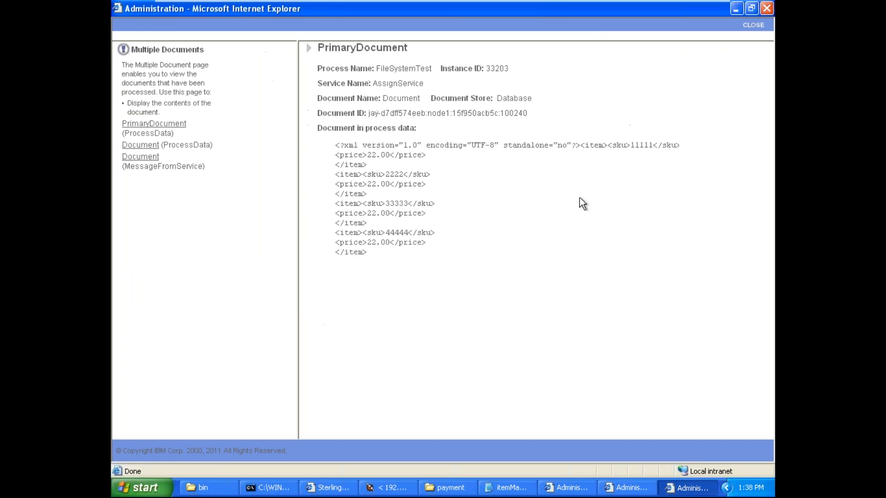
double_click(594, 144)
double_click(618, 145)
double_click(595, 145)
click(688, 489)
click(688, 490)
click(752, 26)
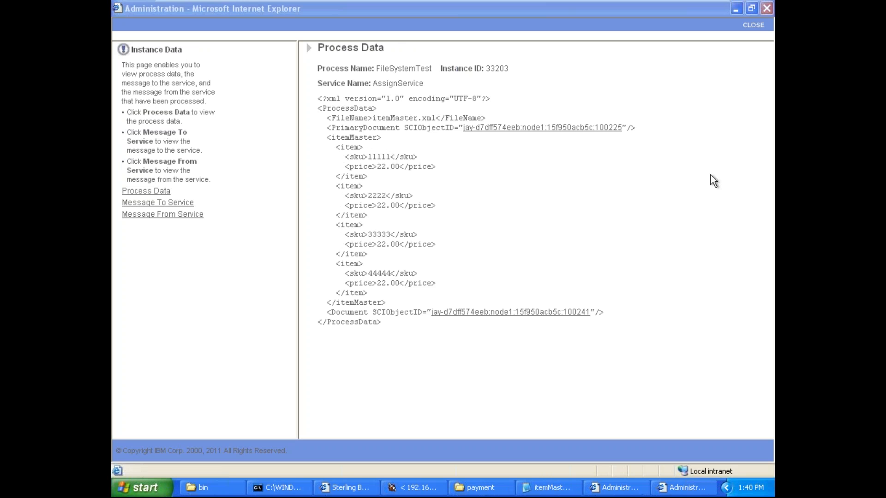
click(753, 26)
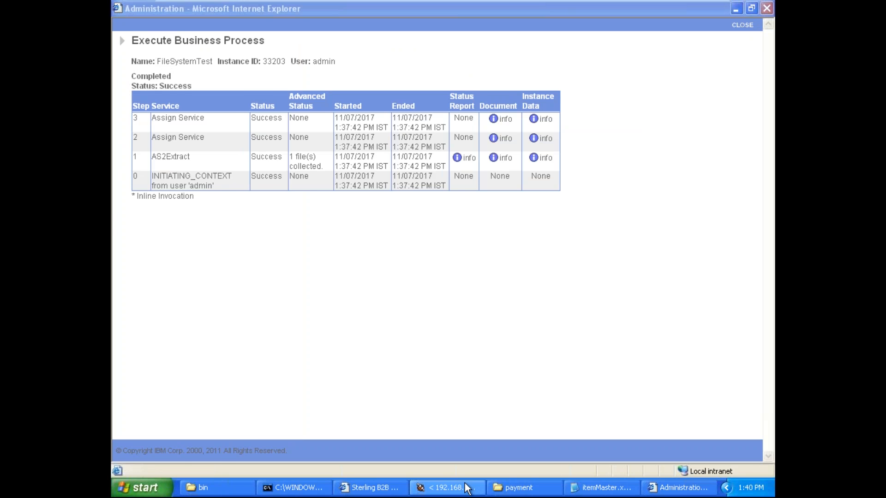
Step: In the process editor's graph, add 'PrimaryDocument' as the second DOMToDoc argument in the second Assign's from value
click(463, 489)
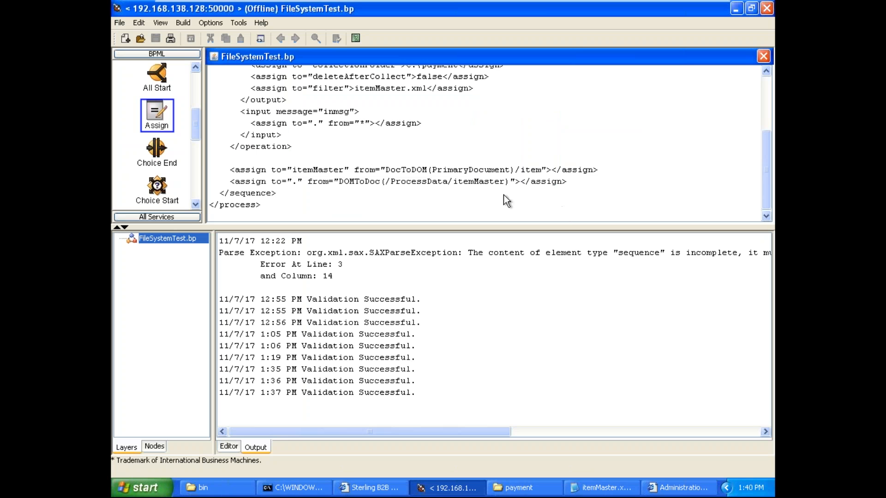
click(162, 23)
click(176, 34)
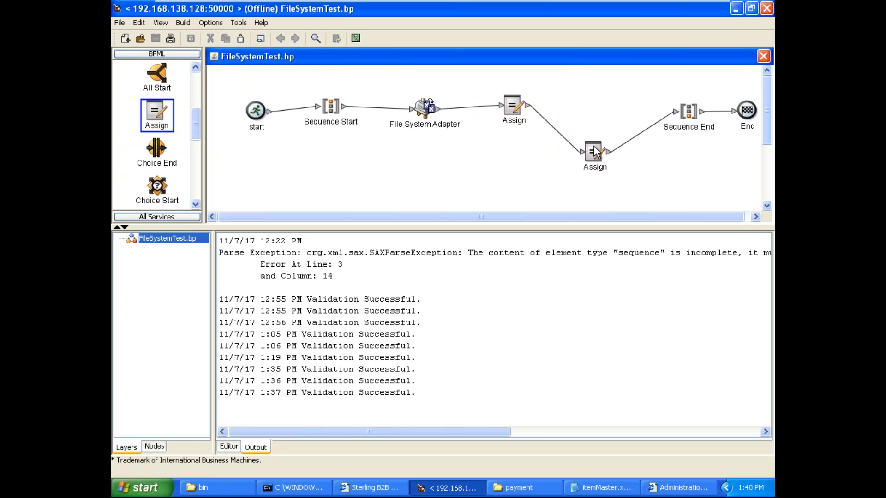
click(596, 152)
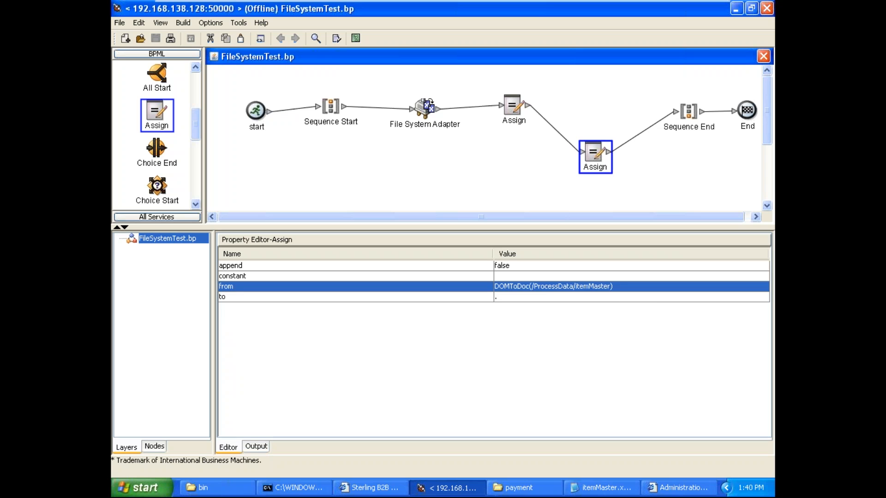
double_click(611, 287)
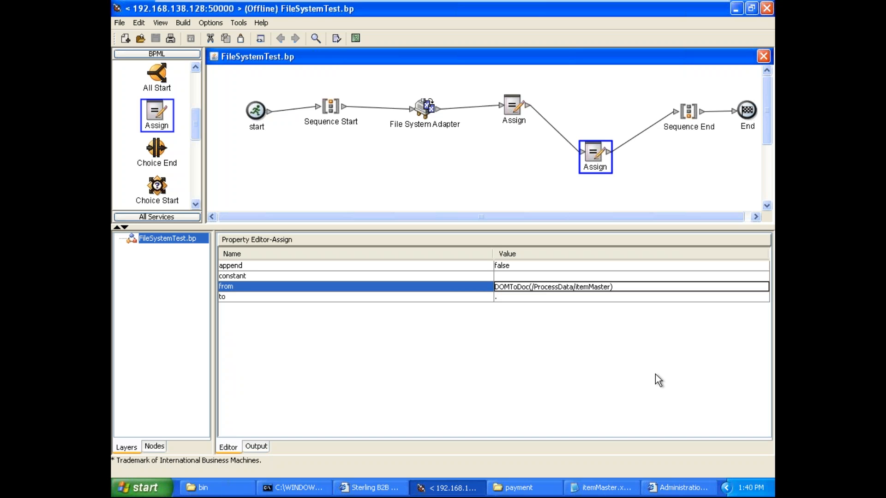
text(,)
text("")
key(BackSpace)
Step: Add 'rootElement' as the third DOMToDoc argument in the second Assign's from value
key(BackSpace)
text(Prima')
text(ryDocu)
text(ment)
text(')
text(,)
text('')
text(ite)
key(BackSpace)
key(BackSpace)
key(BackSpace)
text(root)
text(Element)
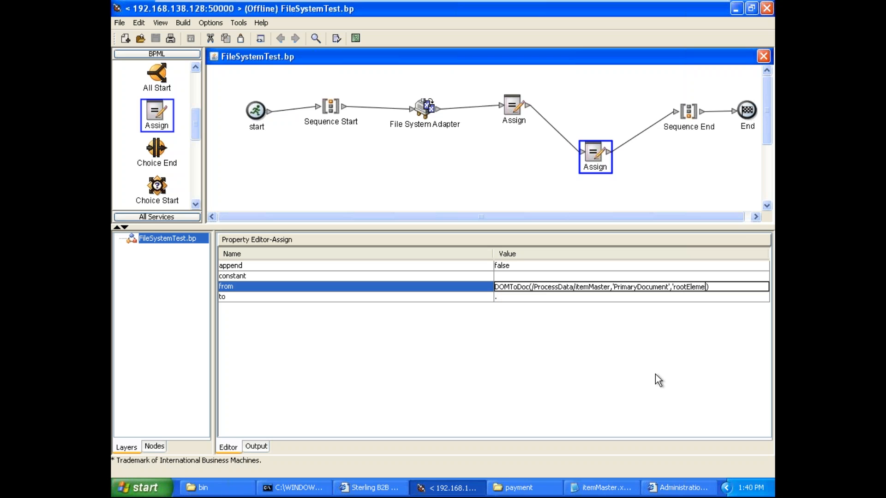
Step: Display the BPML source of FileSystemTest and copy all of it
click(161, 23)
click(190, 36)
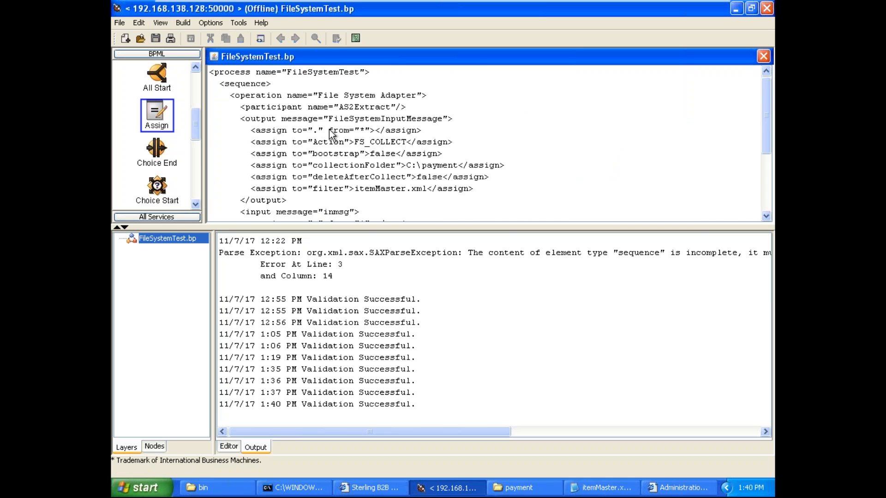
key(ctrl+a)
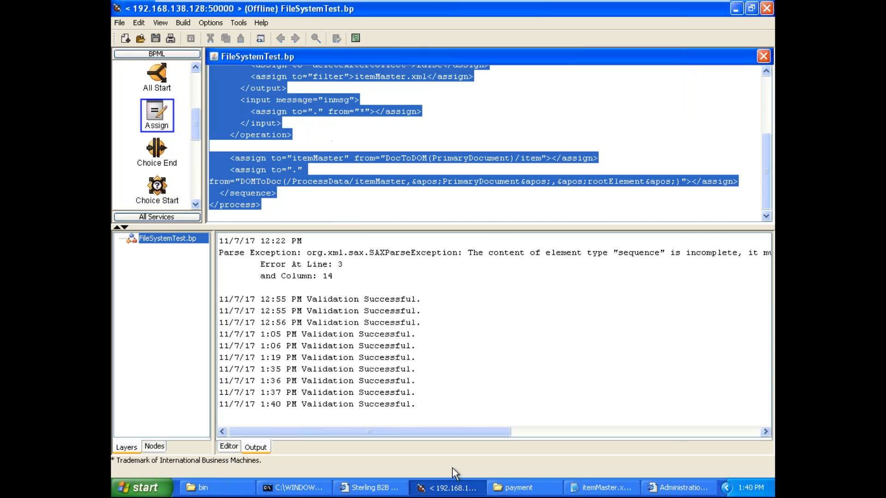
Step: Switch to the Sterling B2B Integrator dashboard, open FileSystemTest for editing from Source Manager, and replace its BPML with the copied source
click(392, 488)
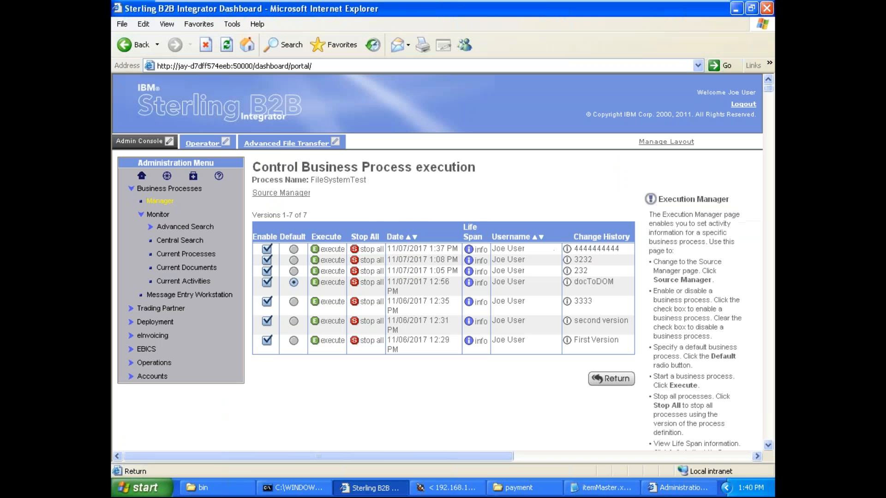
click(296, 194)
click(271, 286)
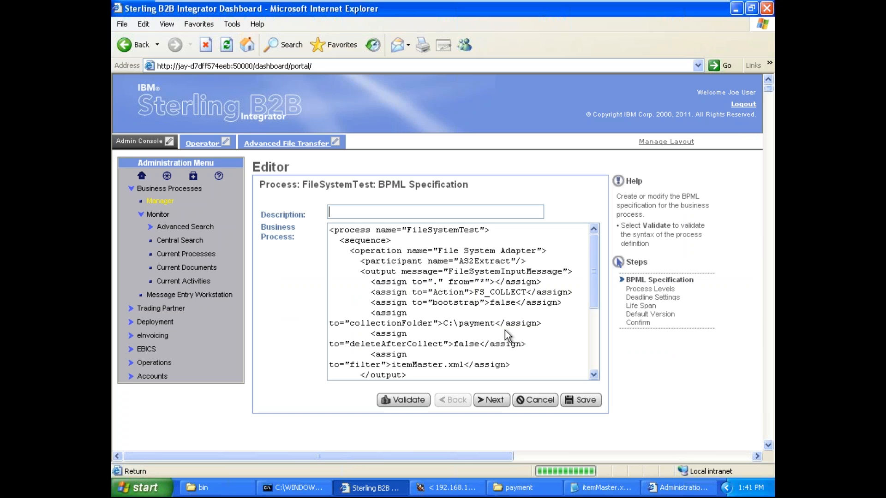
key(ctrl+a)
key(Delete)
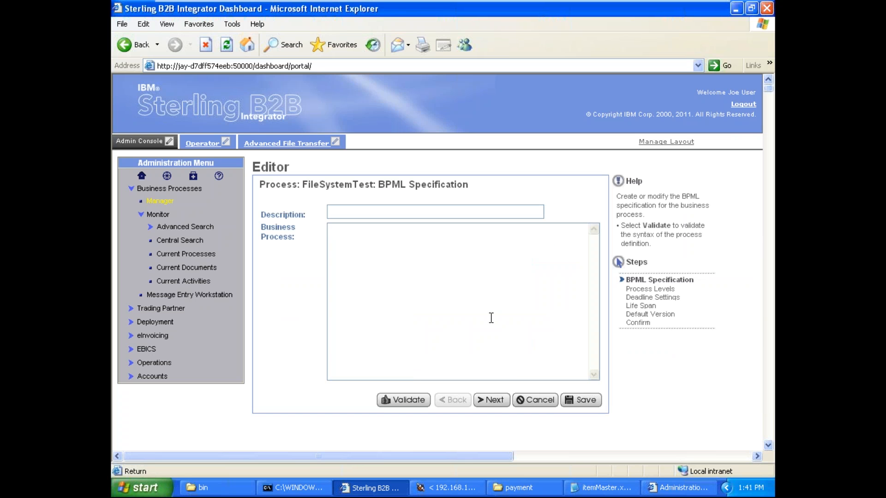
key(ctrl+v)
click(450, 213)
text(4444444444)
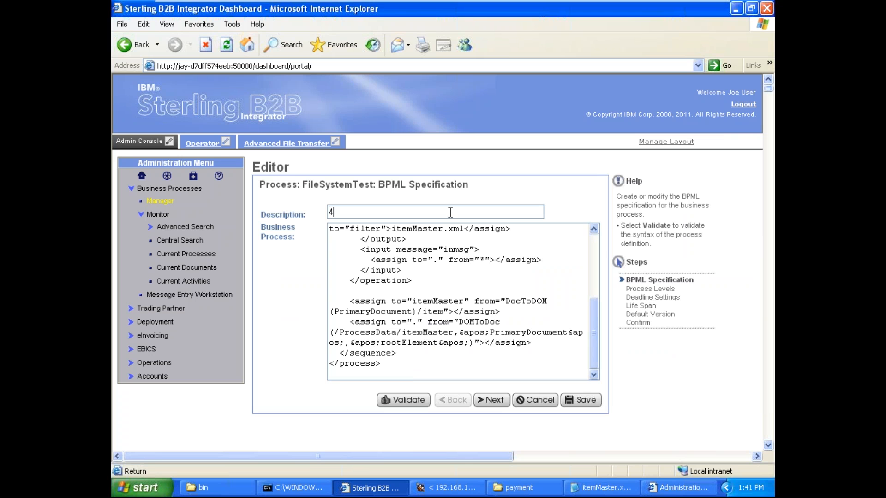
click(584, 400)
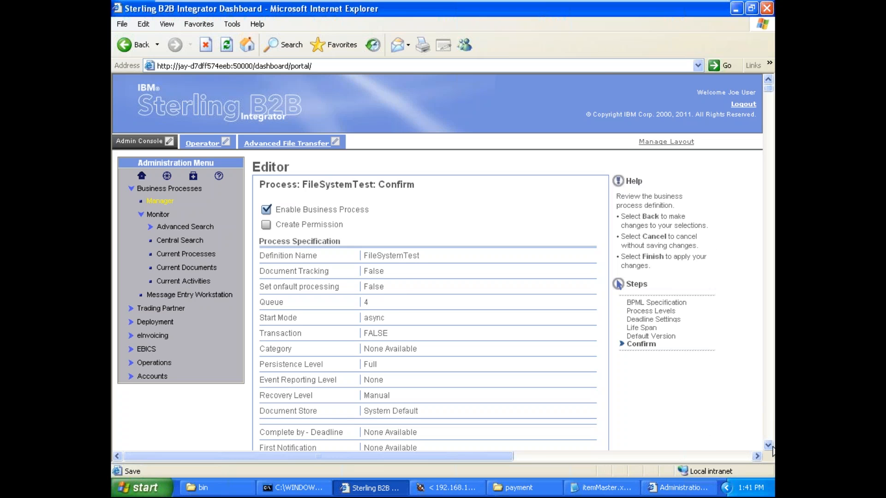
scroll(616, 356, down, 5)
click(594, 325)
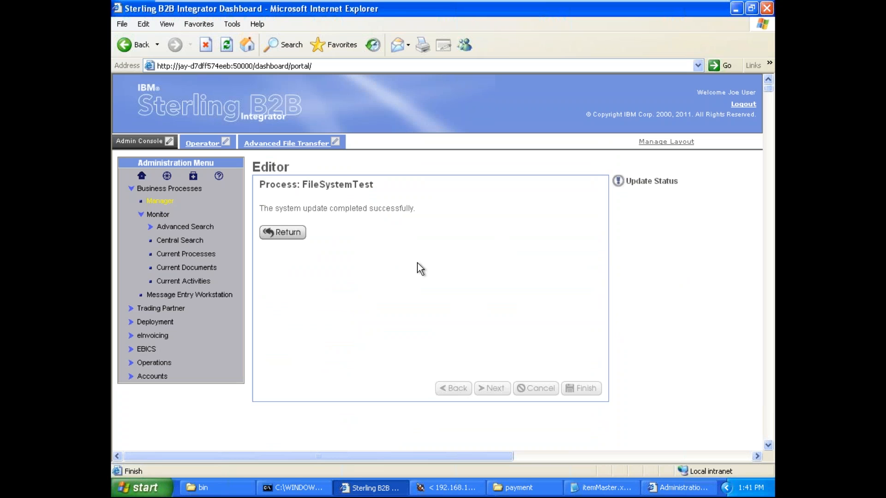
click(283, 230)
Step: Execute the newest FileSystemTest version from Execution Manager without an input file
click(300, 192)
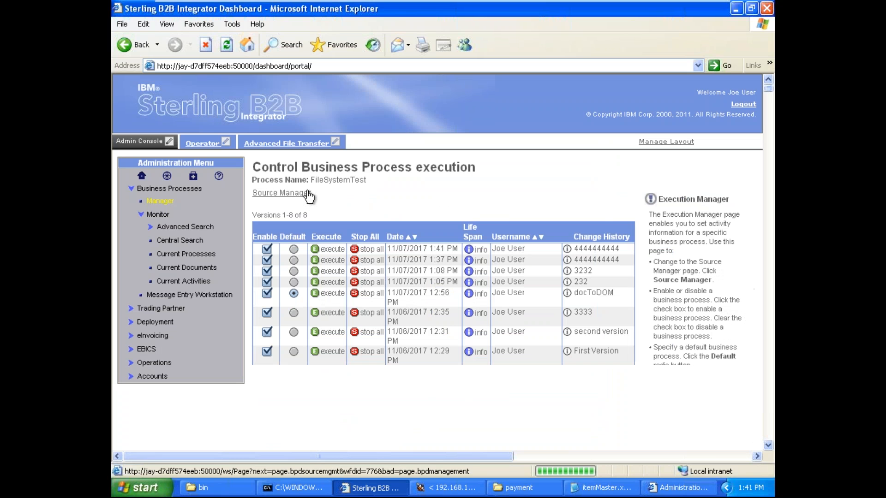
click(332, 251)
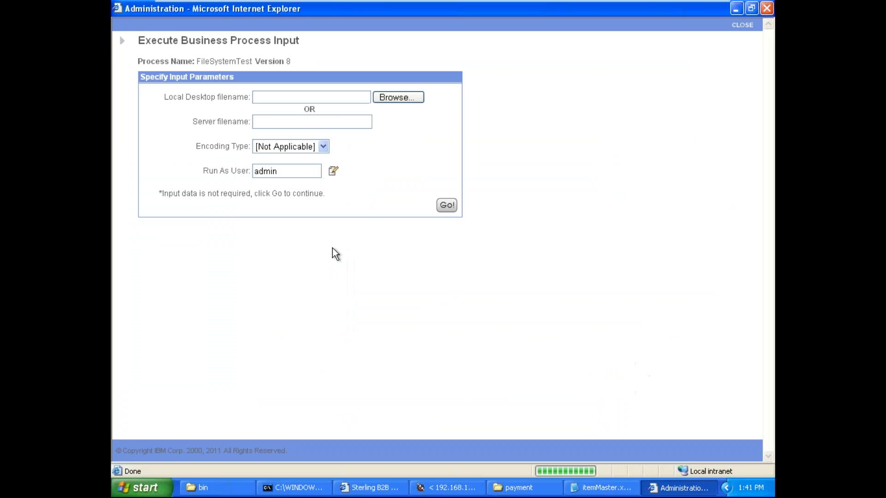
click(447, 206)
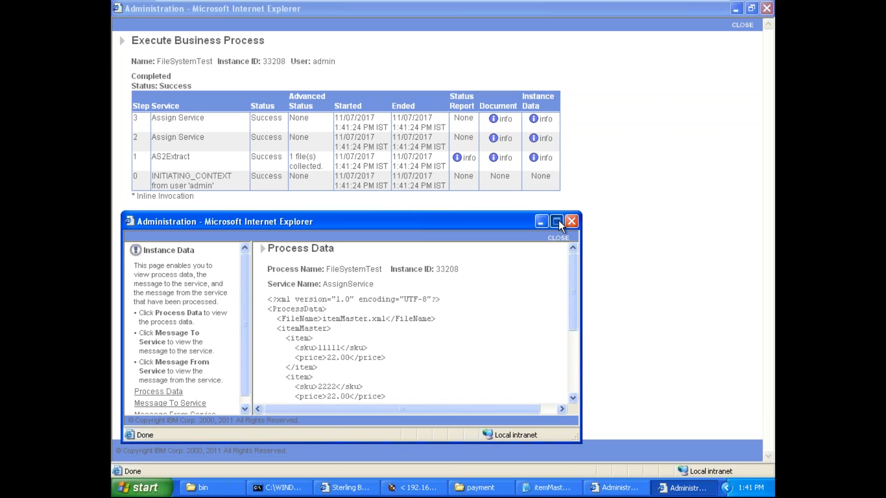
Step: Examine the PrimaryDocument element in the step 3 Assign Service instance data and compare it with the DOMToDoc argument in the BPML source
click(557, 222)
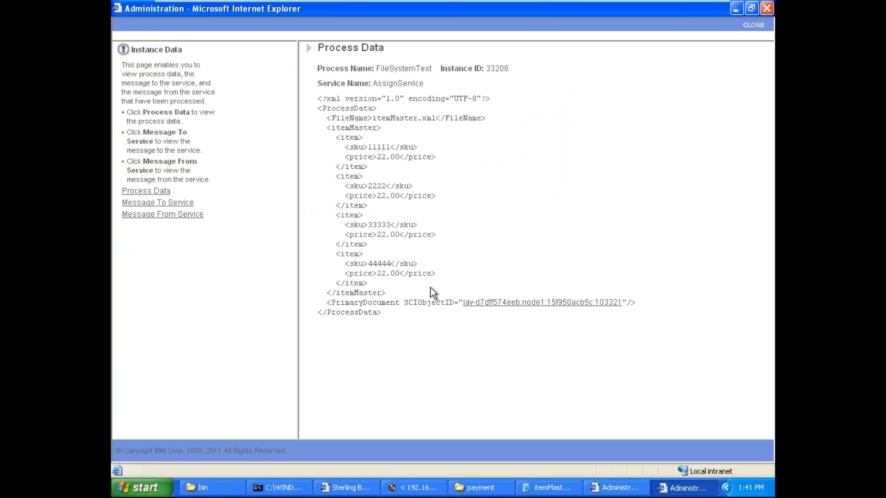
double_click(379, 303)
click(379, 304)
double_click(379, 303)
click(378, 303)
double_click(378, 303)
click(417, 488)
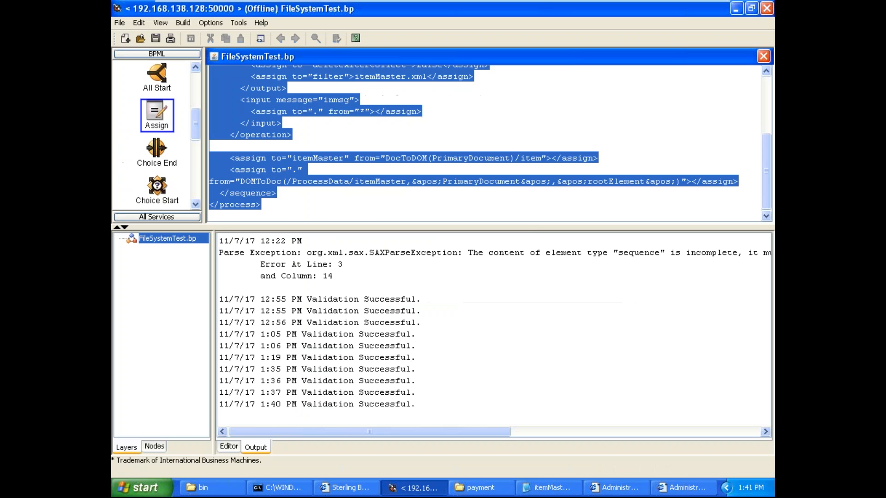
click(497, 203)
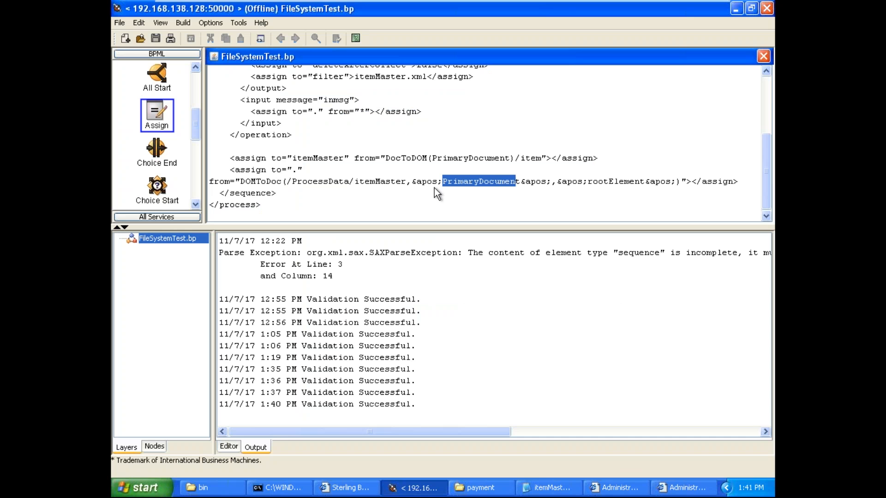
click(487, 184)
click(446, 493)
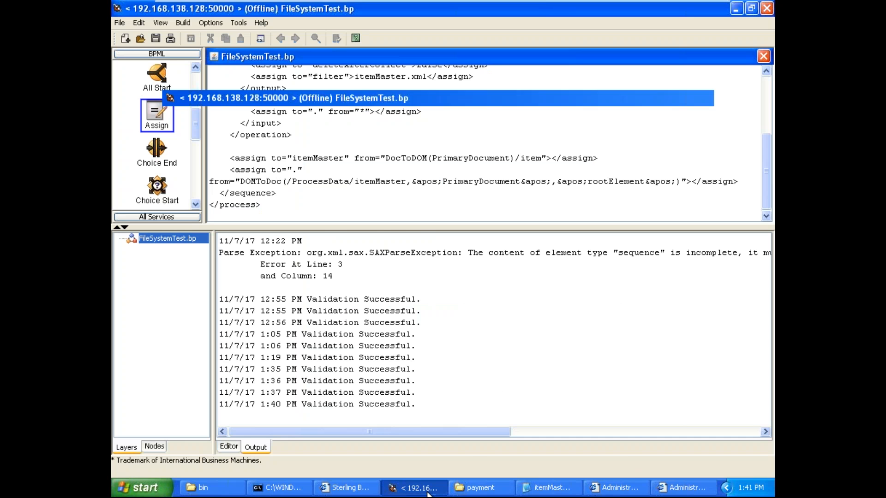
Step: Open the PrimaryDocument contents from the process data and examine the standalone attribute in its XML declaration
click(536, 302)
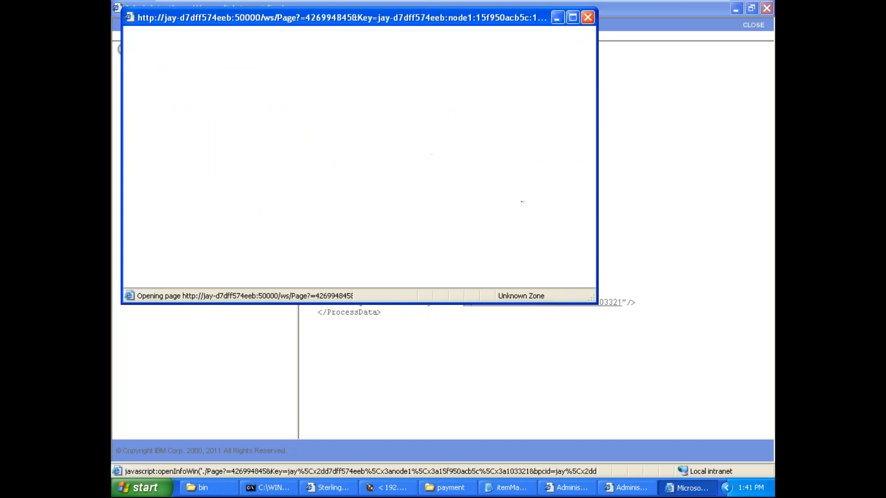
click(574, 18)
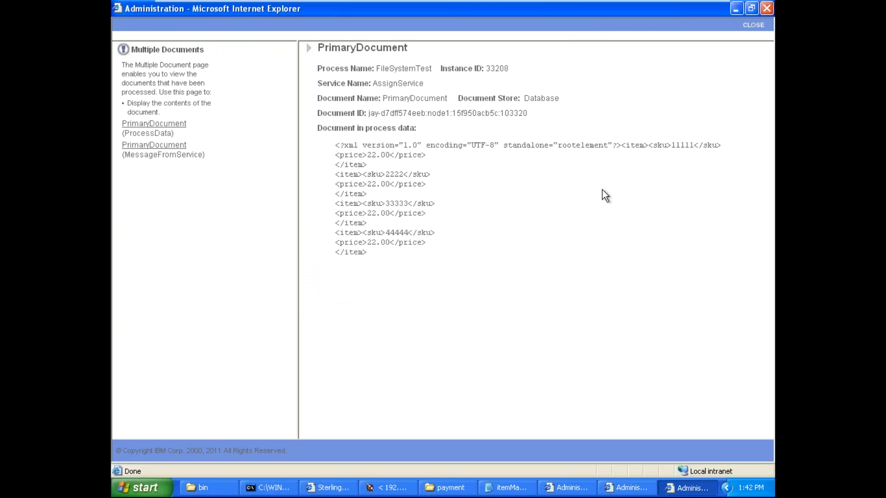
triple_click(582, 147)
click(582, 149)
double_click(583, 147)
click(666, 484)
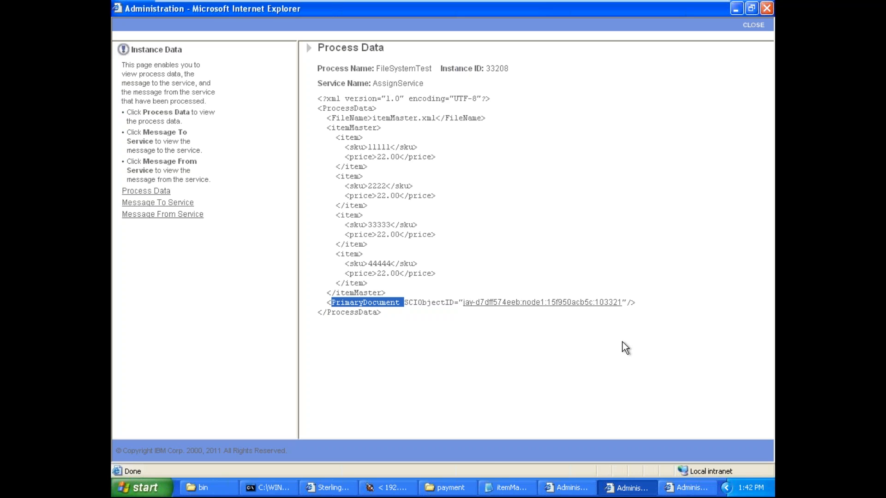
Step: In the process modeler's graph view, set the second Assign's from value to DOMToDoc(/ProcessData/itemMaster,'PrimaryDocument','','rootElement')
click(389, 488)
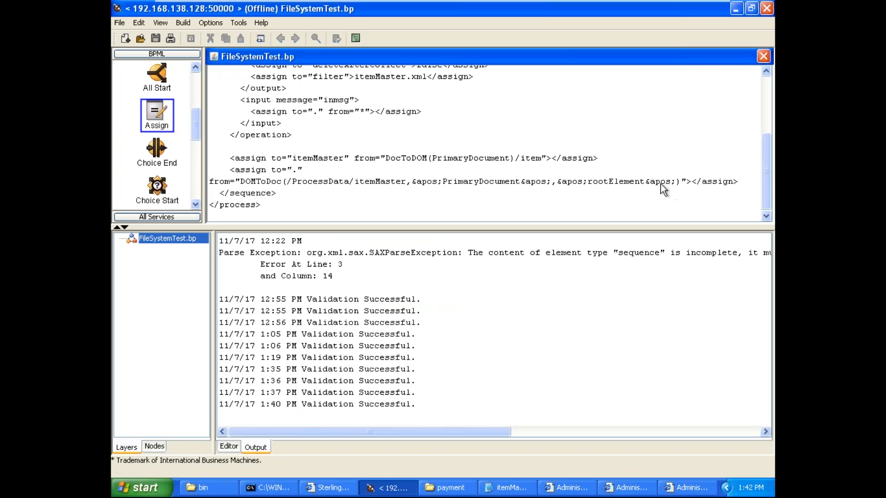
click(161, 25)
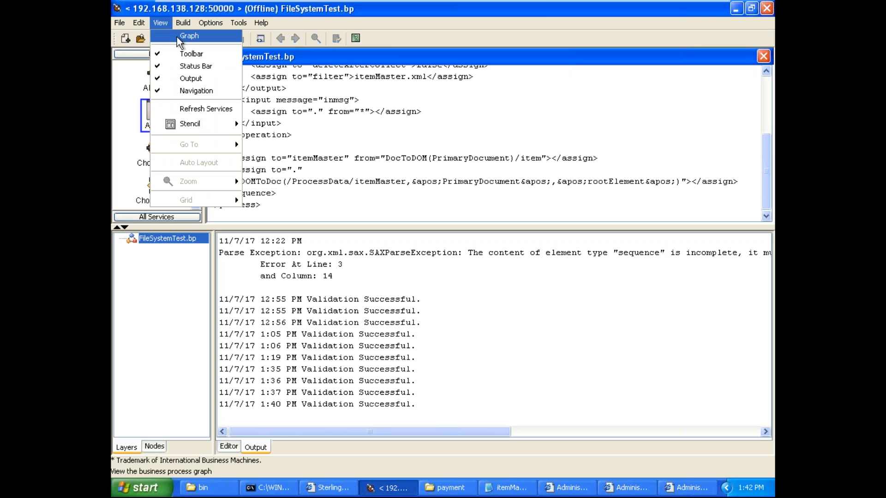
click(176, 36)
click(590, 156)
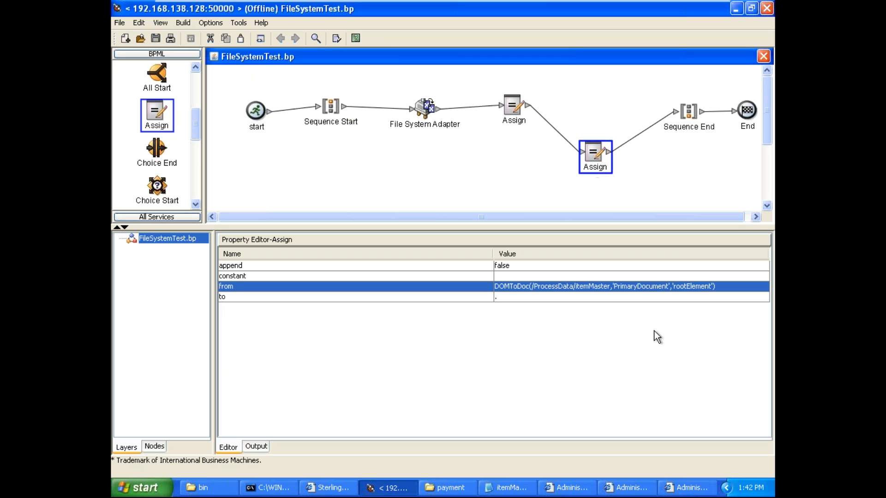
click(693, 287)
key(Right)
key(Right)
key(Right)
key(Right)
key(Right)
key(BackSpace)
key(BackSpace)
key(BackSpace)
key(BackSpace)
key(BackSpace)
key(BackSpace)
key(BackSpace)
key(BackSpace)
key(BackSpace)
key(BackSpace)
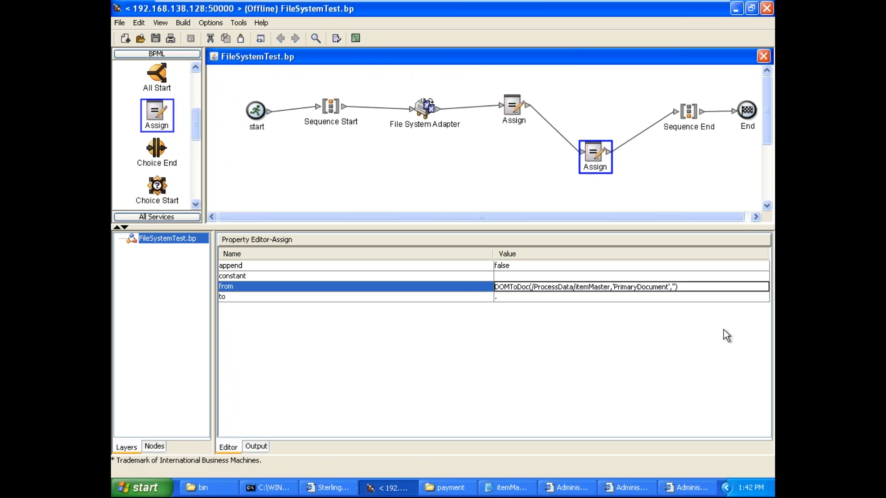
text(','','rootElement)
click(445, 132)
Step: Show the BPML source of FileSystemTest and copy all of it
click(161, 24)
click(181, 39)
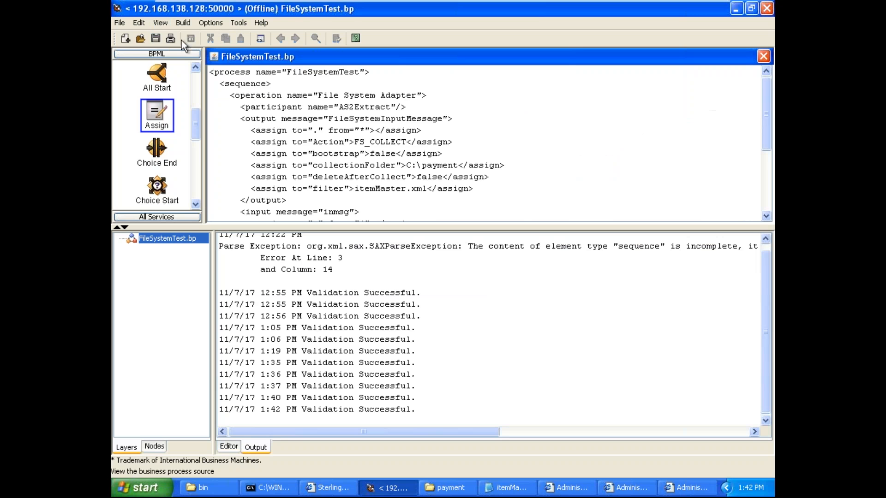
key(ctrl+a)
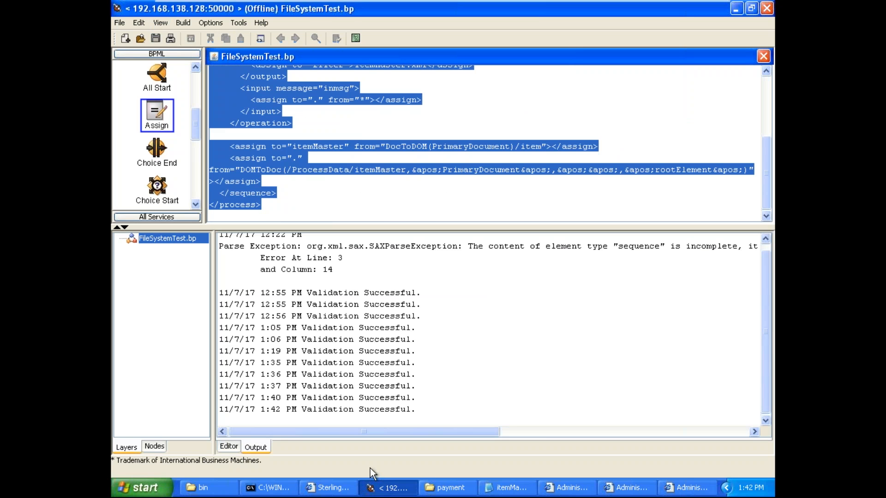
Step: Switch to the Sterling B2B Integrator dashboard, edit the newest FileSystemTest version from Source Manager and replace its BPML with the copied source
click(327, 488)
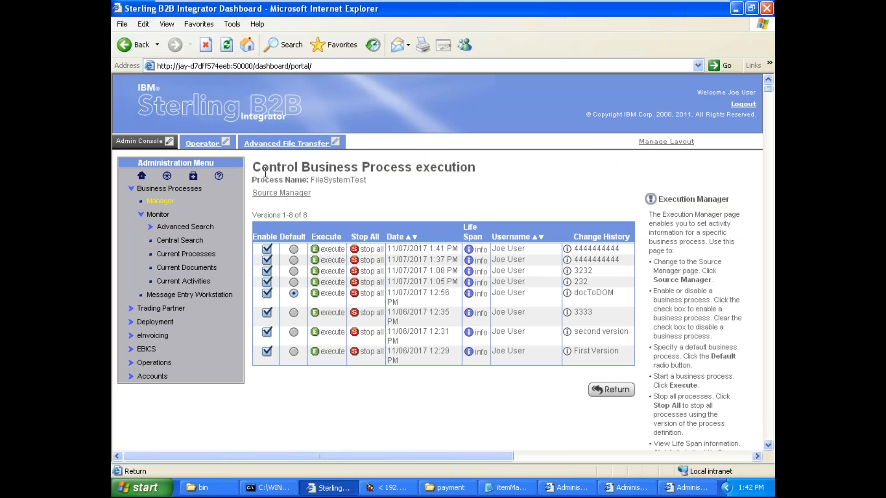
click(282, 193)
click(277, 280)
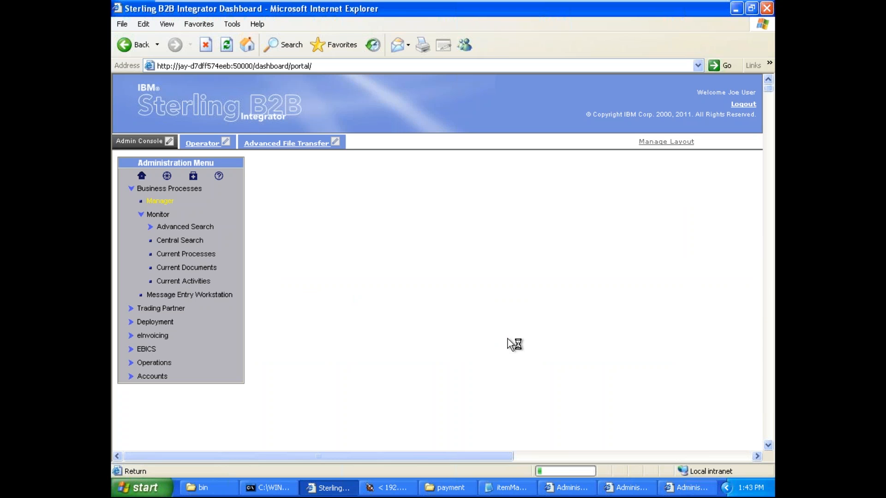
click(507, 339)
key(ctrl+a)
key(Delete)
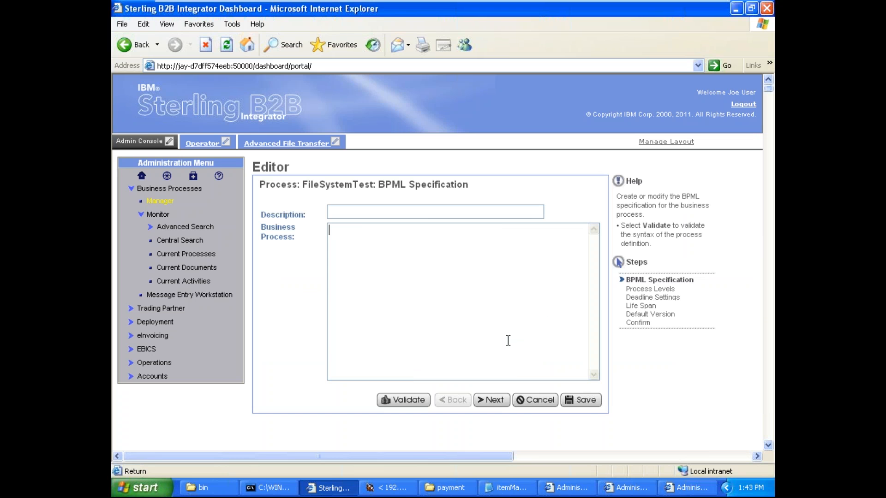
key(ctrl+v)
text(asd)
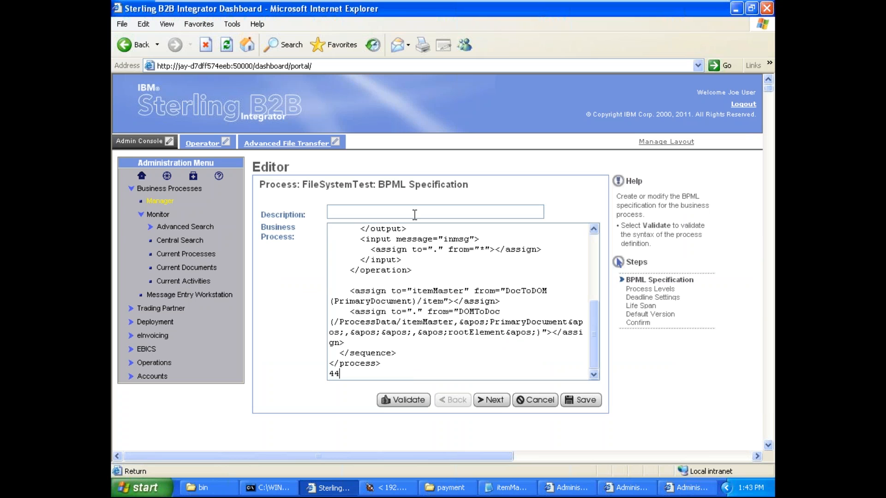
key(BackSpace)
key(BackSpace)
key(BackSpace)
key(BackSpace)
key(BackSpace)
Step: Enter 44444 as the description, save and finish the new FileSystemTest version, and return to Source Manager
text(44444)
click(582, 400)
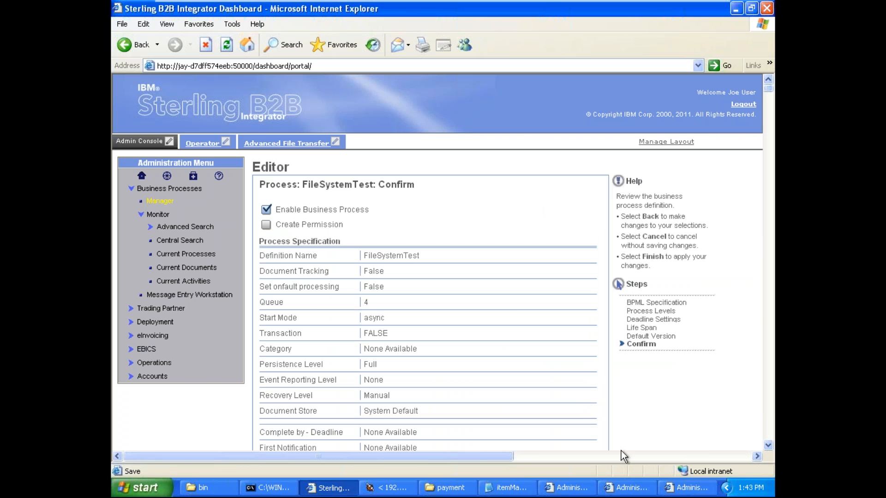
scroll(768, 443, down, 5)
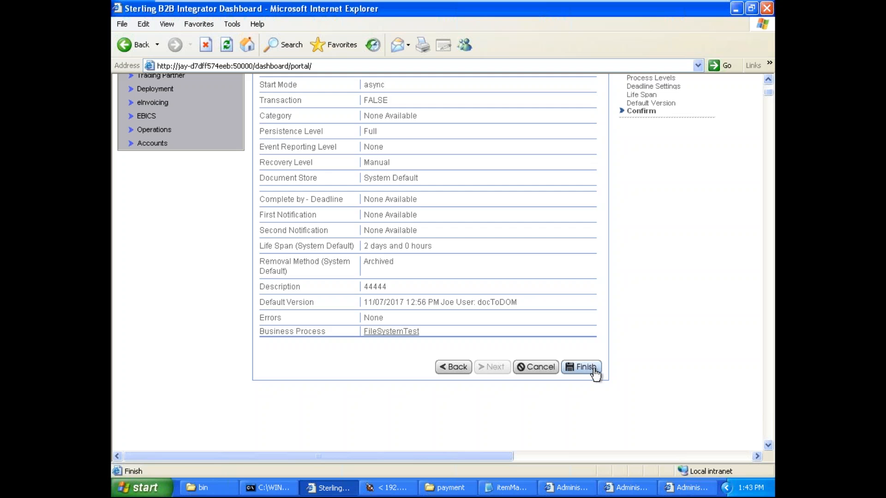
click(590, 368)
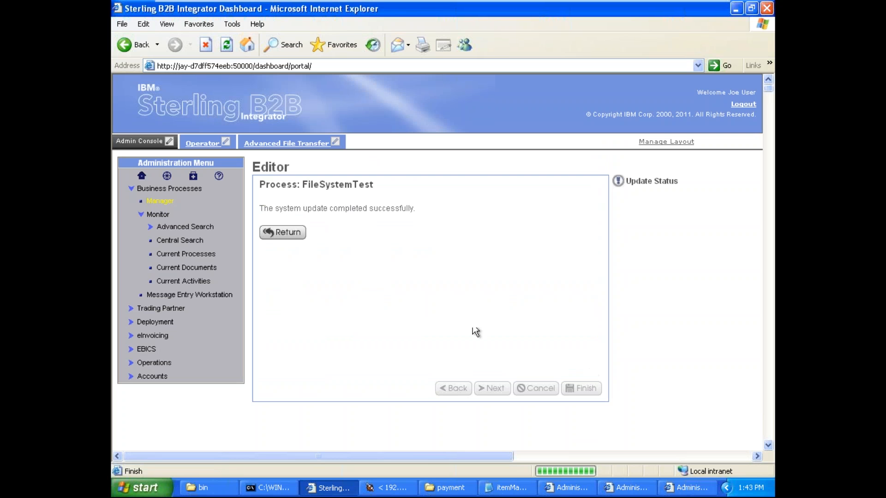
click(290, 233)
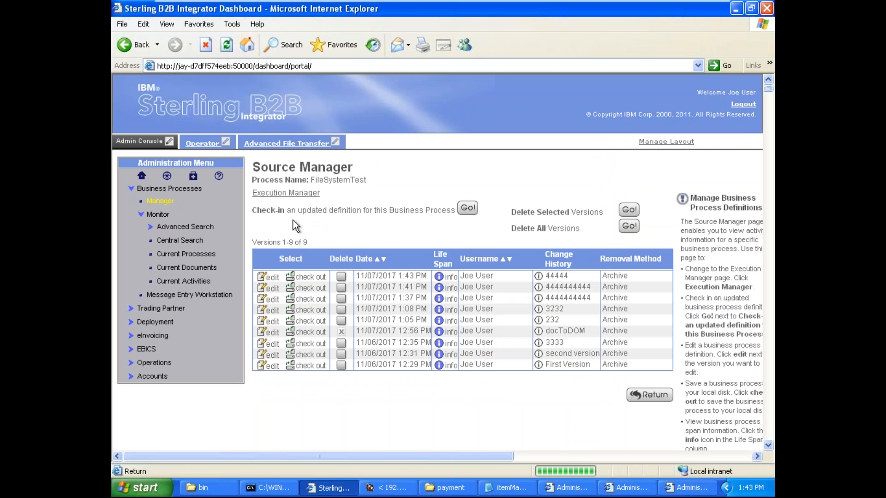
Step: Open Execution Manager and execute the newest FileSystemTest version, described as 44444, without an input file
click(293, 192)
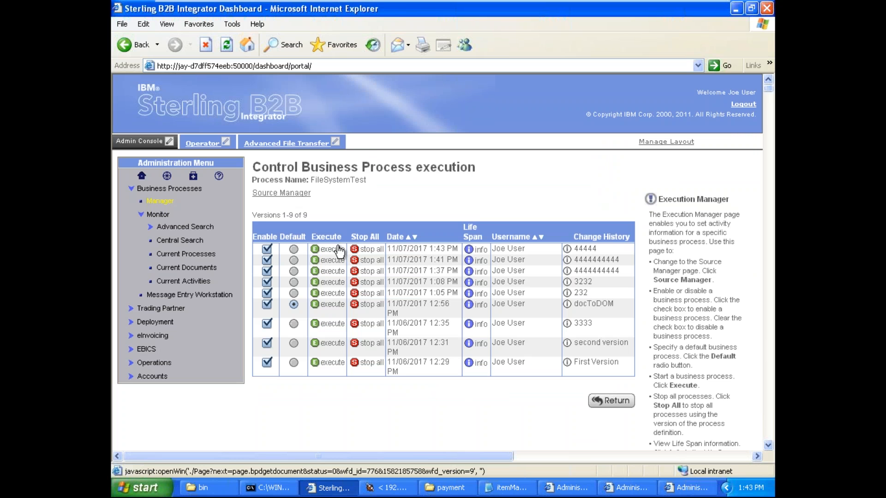
click(339, 252)
click(447, 206)
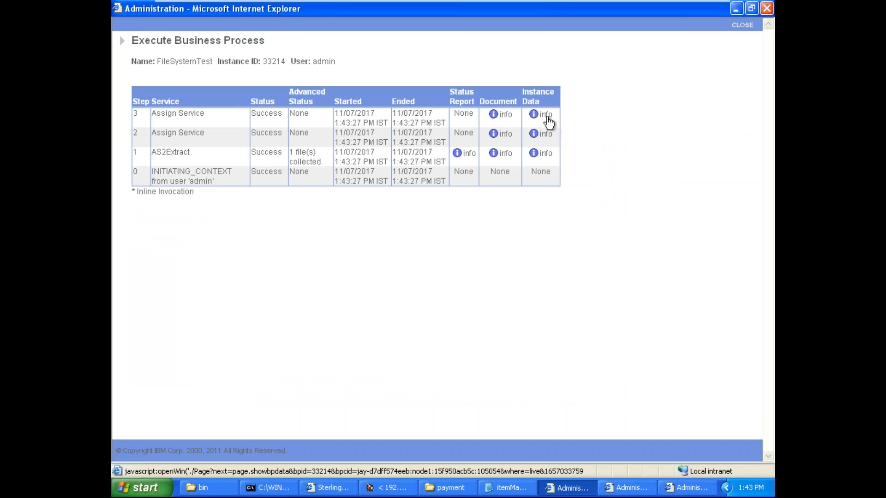
Step: Close the leftover PrimaryDocument window from the previous run and the Process Data window
click(546, 115)
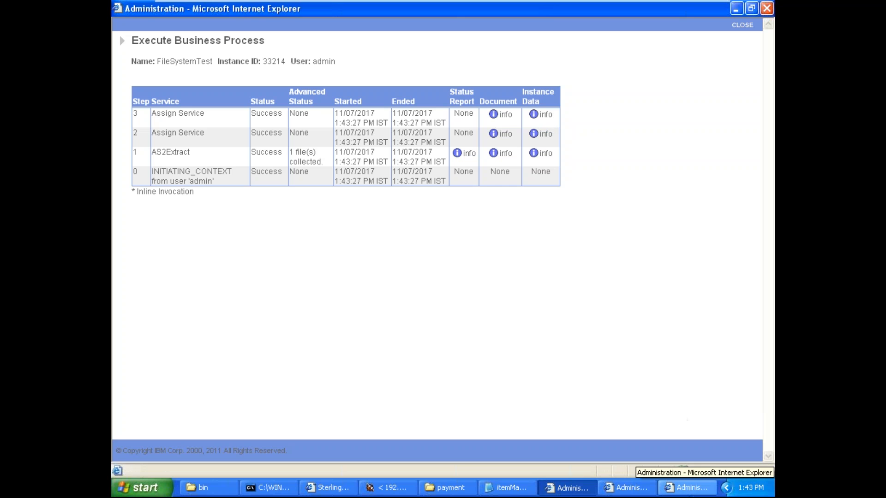
click(687, 488)
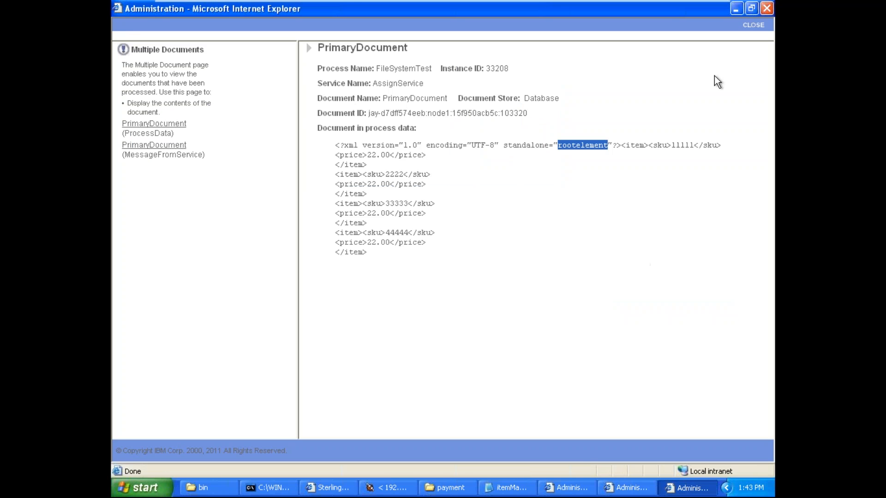
click(752, 25)
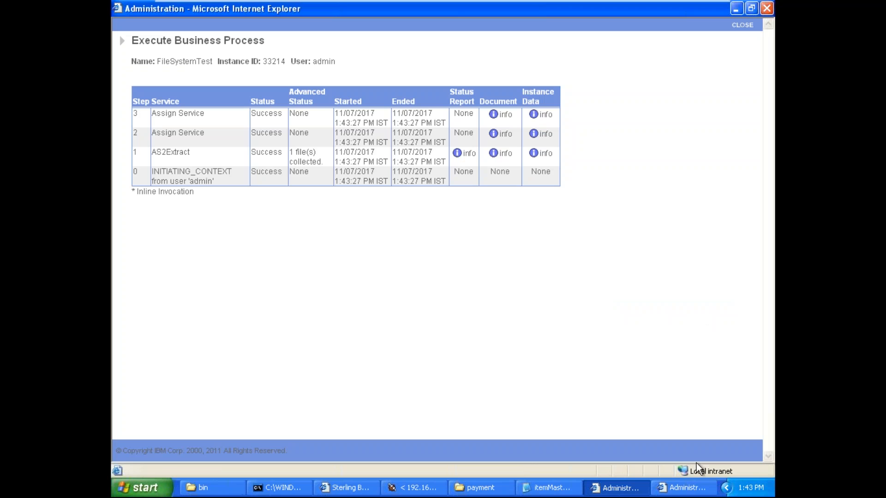
click(687, 488)
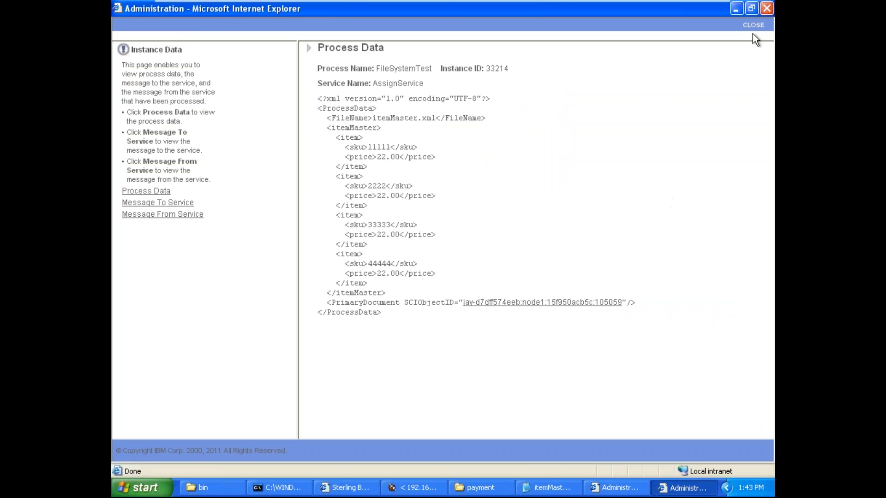
click(753, 25)
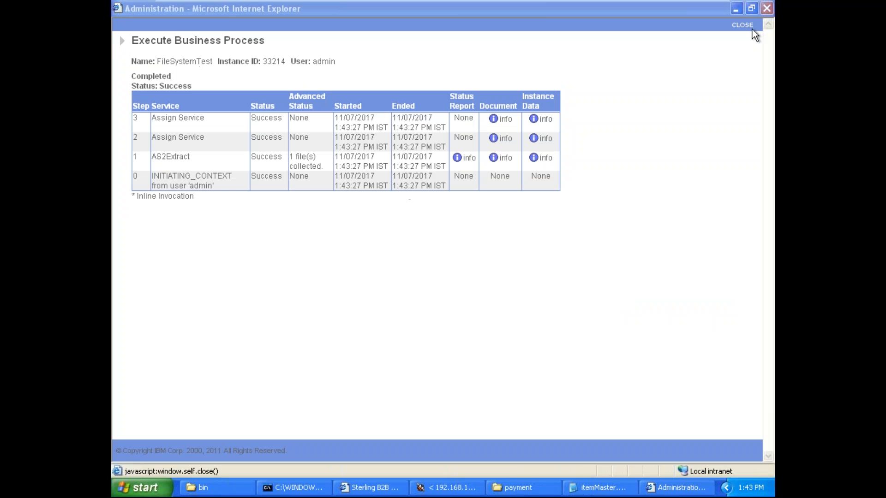
Step: Open the PrimaryDocument from the step 3 Assign Service instance data and examine its standalone attribute and root element
click(547, 122)
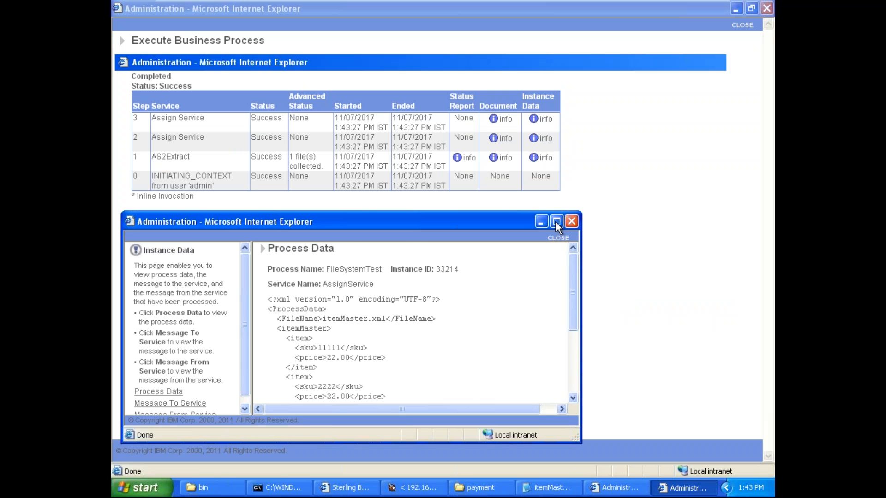
click(557, 222)
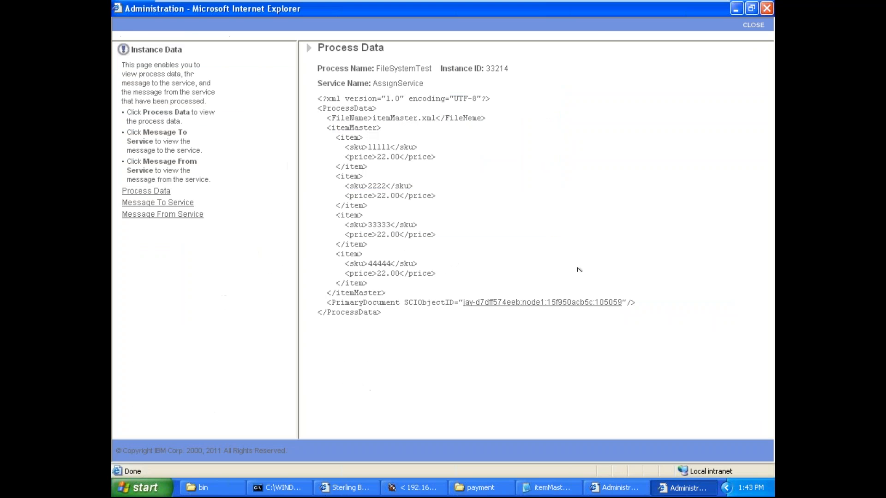
click(582, 306)
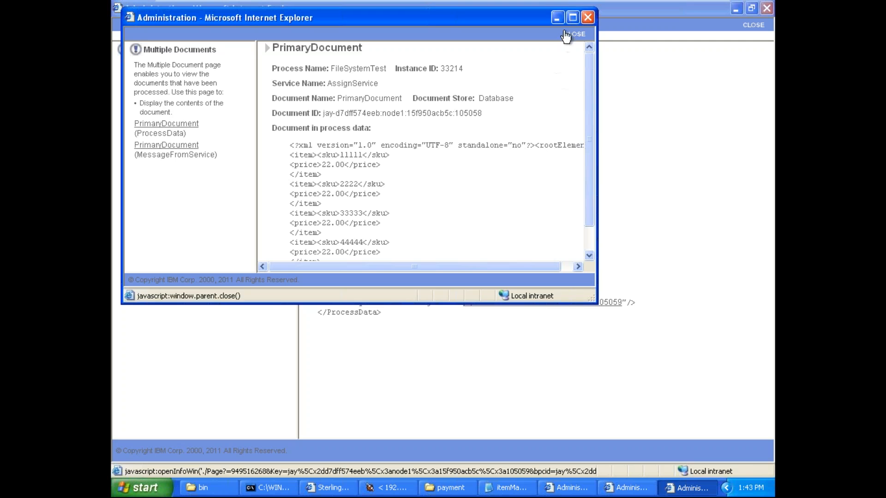
click(572, 18)
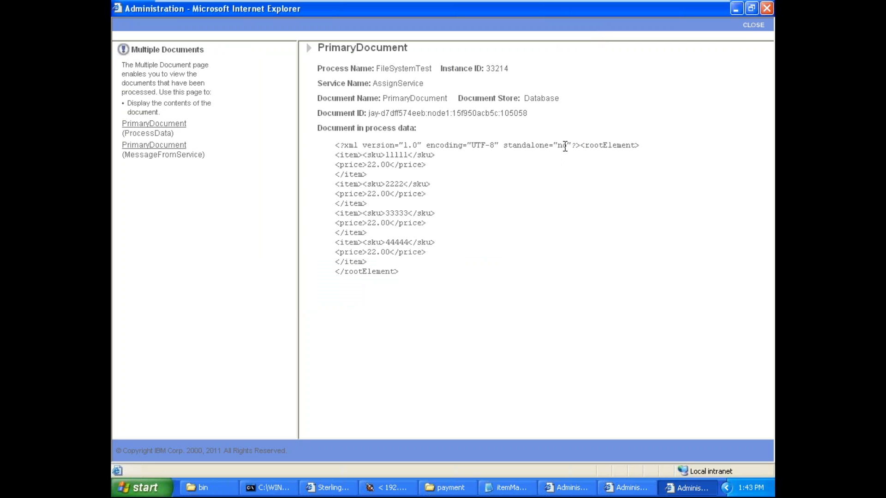
double_click(603, 146)
click(604, 145)
drag(567, 146, 408, 274)
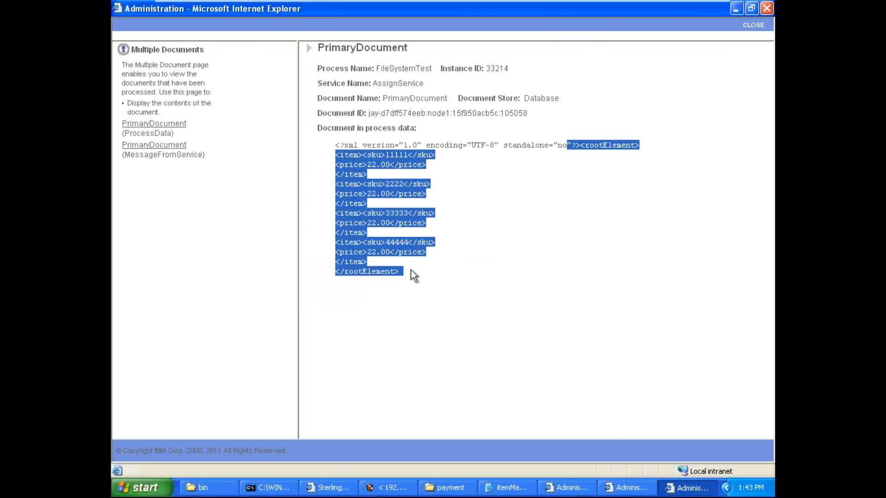
click(411, 271)
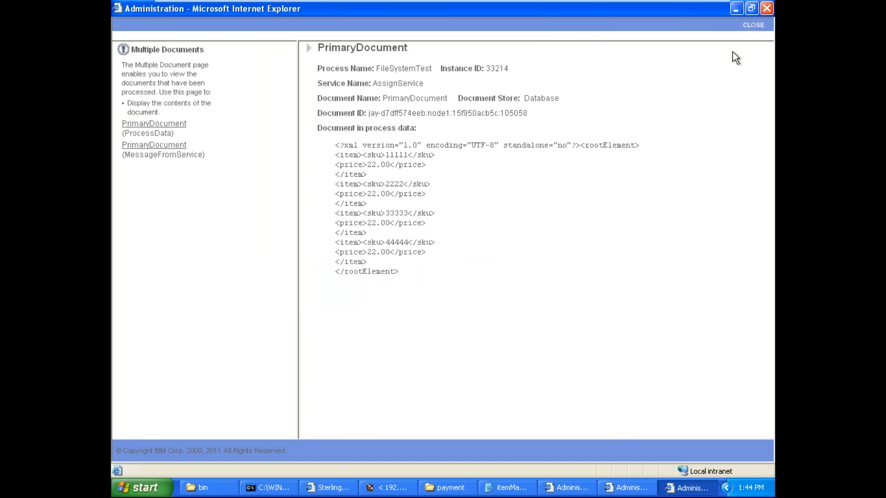
Step: Close the PrimaryDocument, Process Data and Execute Business Process windows of this run
click(746, 29)
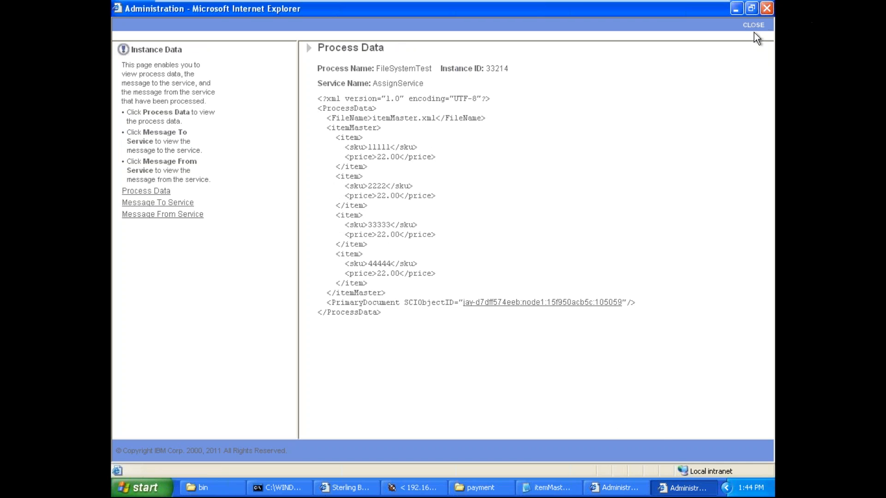
click(754, 27)
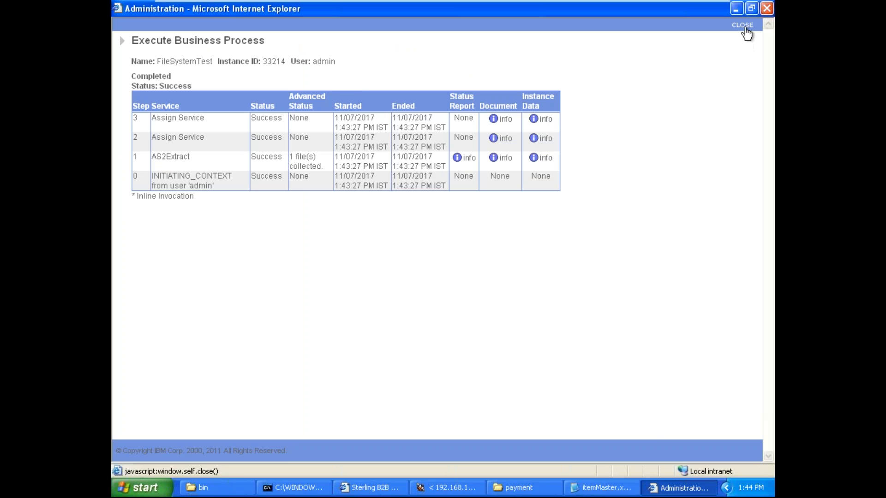
click(747, 30)
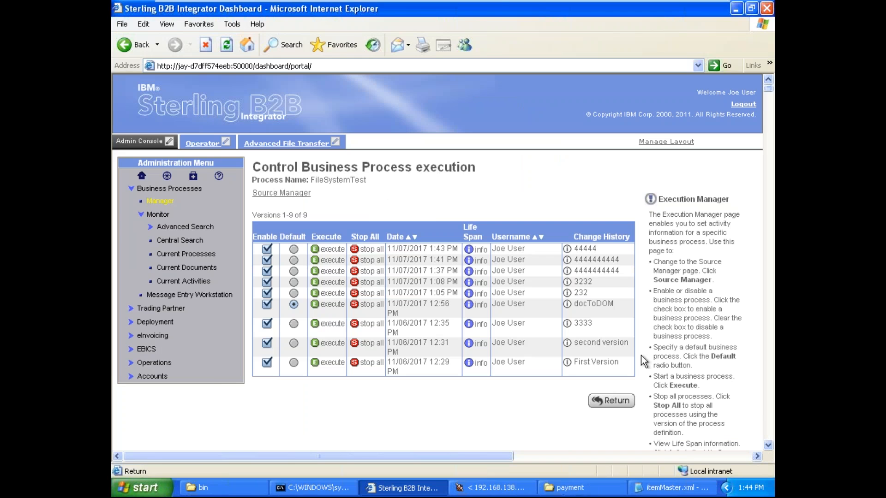
Step: Return to FileSystemTest in the process modeler and display its graph
click(506, 493)
click(518, 162)
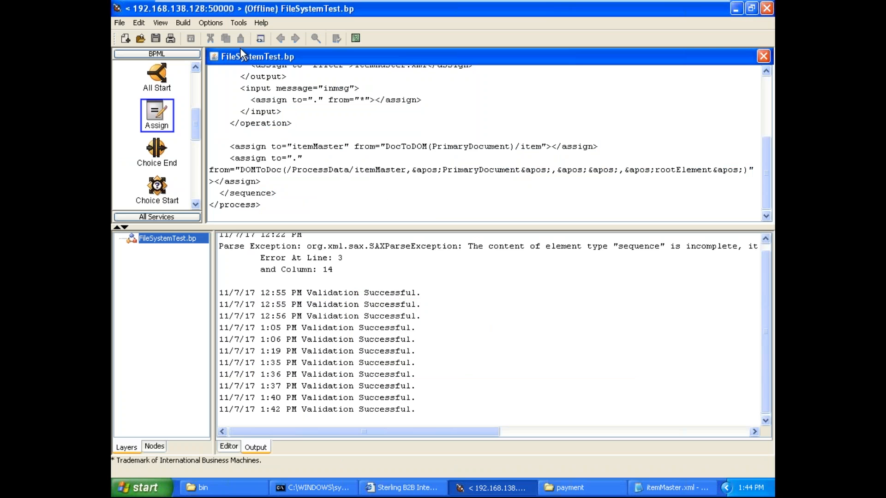
click(161, 22)
click(175, 34)
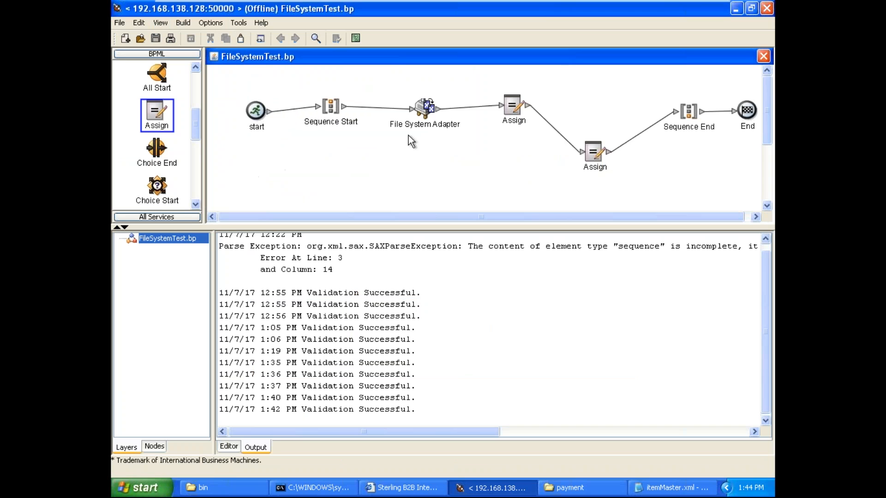
Step: Move the File System Adapter and both Assign nodes closer to Sequence Start, freeing space before Sequence End
drag(593, 150, 573, 116)
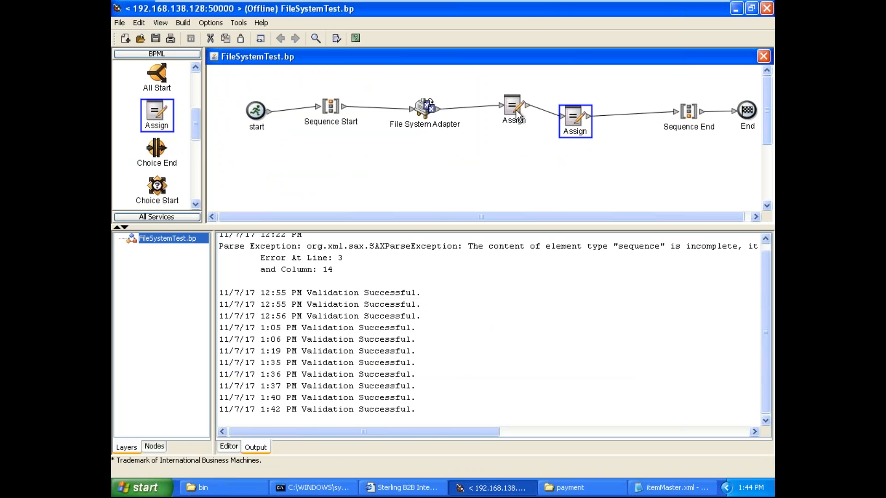
drag(517, 113, 488, 98)
drag(430, 110, 409, 100)
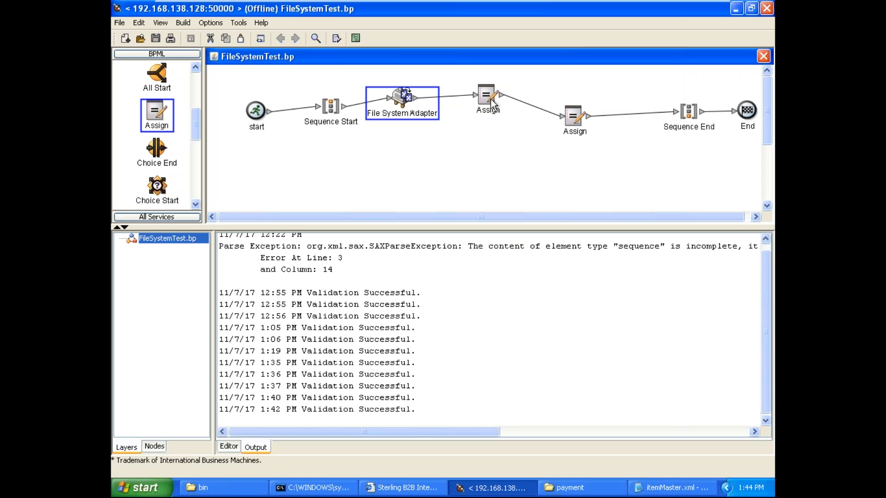
drag(489, 99, 475, 92)
drag(569, 116, 541, 106)
Step: Delete the connector between the second Assign and Sequence End
right_click(652, 112)
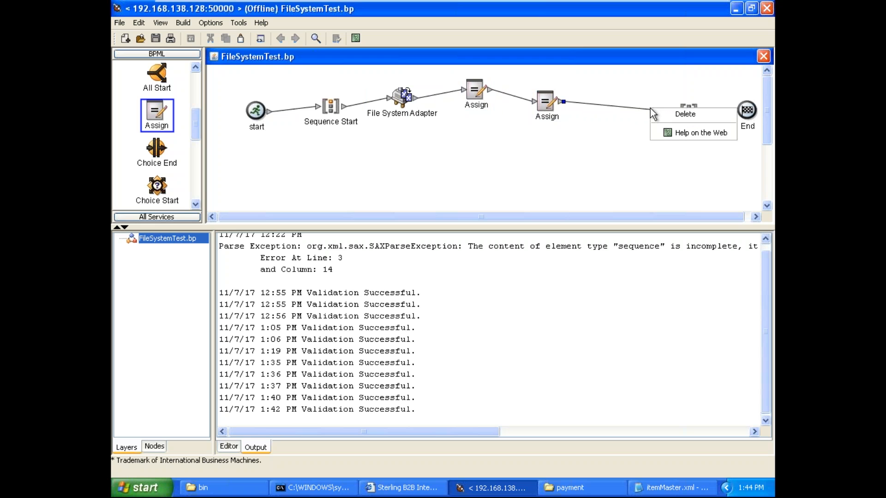
click(664, 114)
Step: Try to copy the File System Adapter and paste the copy onto the canvas
click(411, 101)
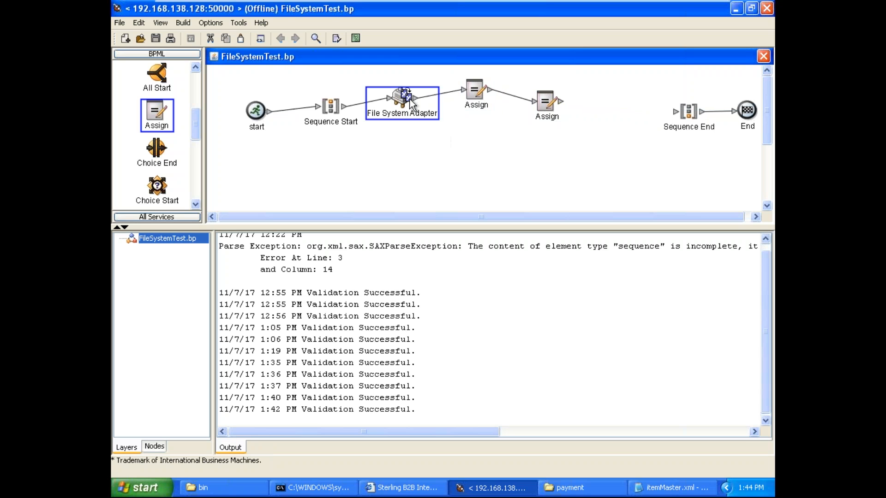
click(604, 115)
click(406, 105)
right_click(442, 147)
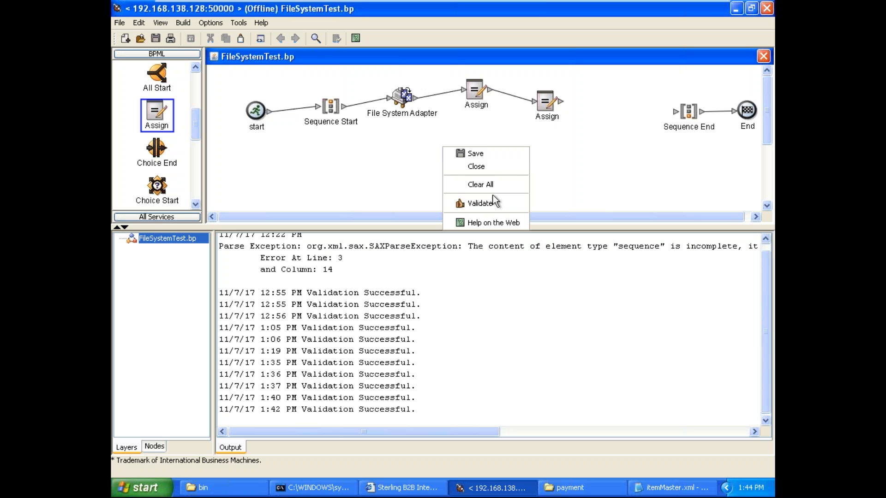
click(522, 208)
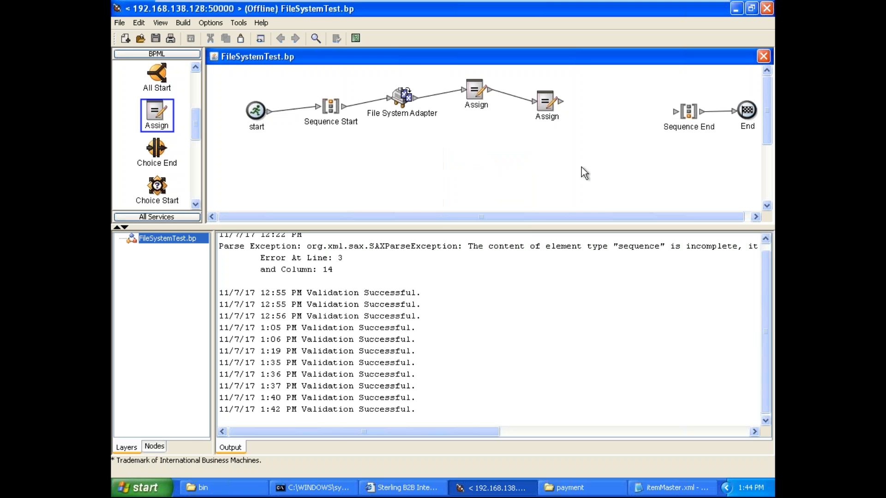
click(405, 98)
right_click(406, 98)
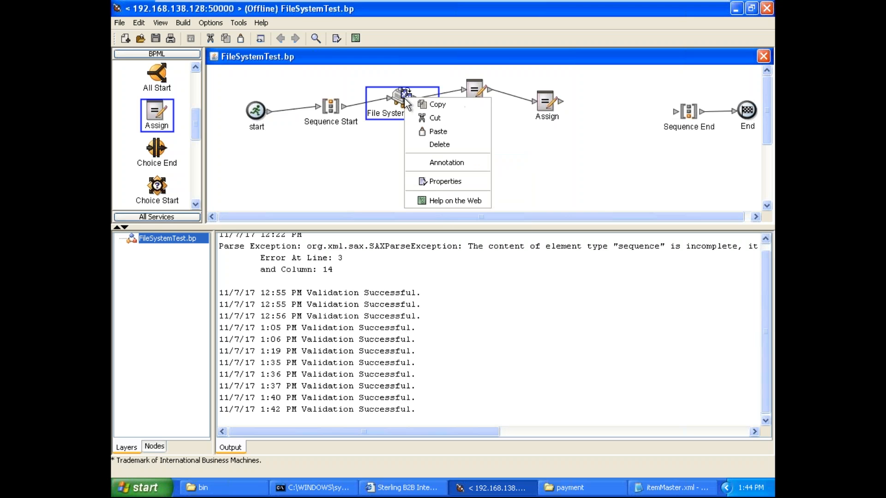
click(483, 138)
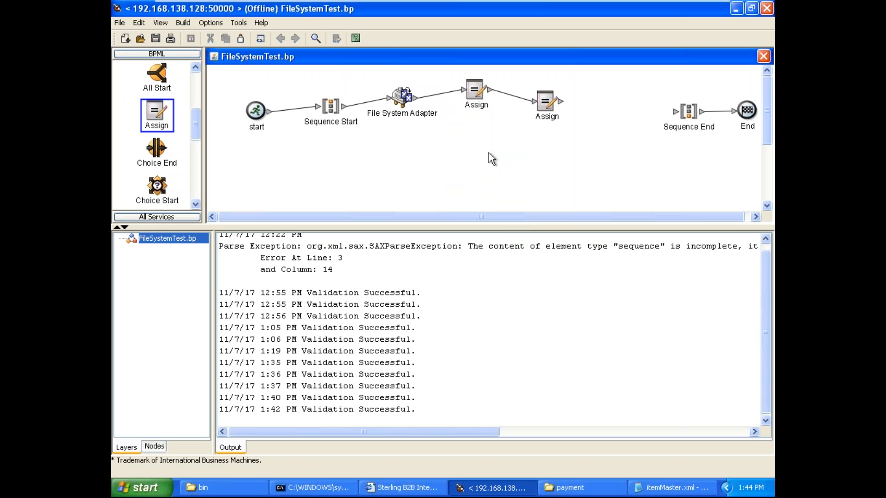
right_click(489, 153)
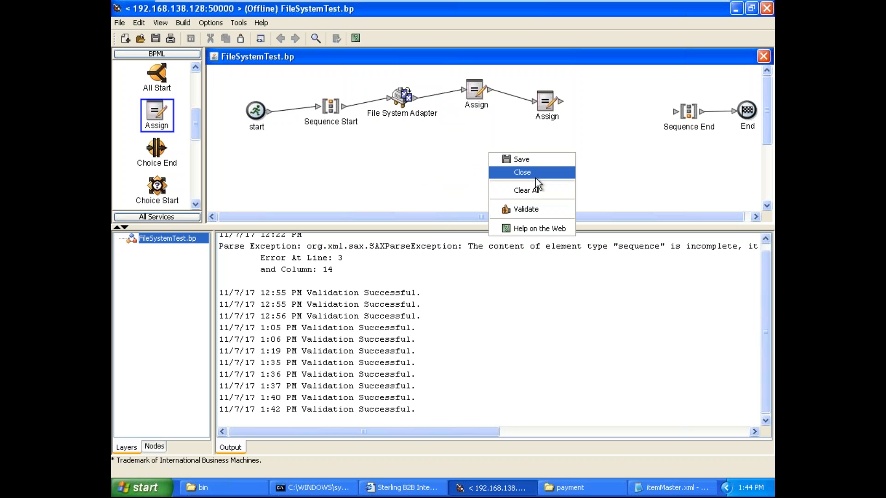
click(435, 145)
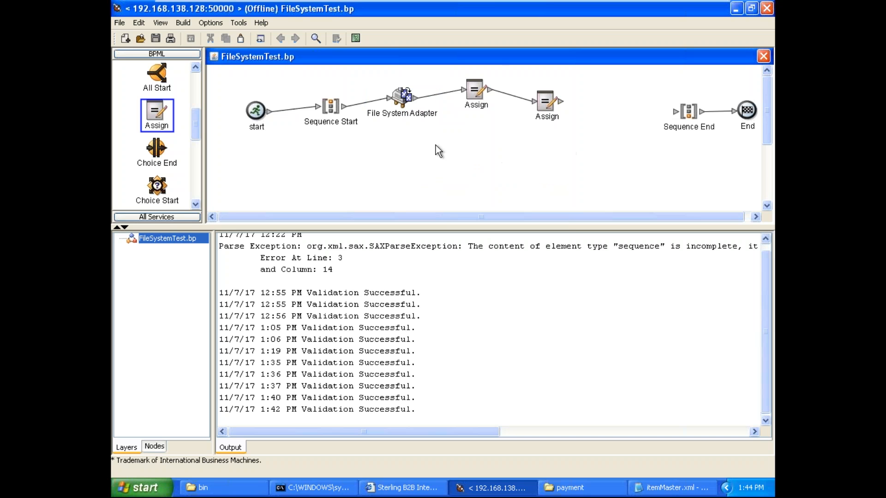
right_click(435, 145)
click(423, 145)
Step: Duplicate the File System Adapter, place the copy between the second Assign and Sequence End, and connect it to both nodes
mouse_move(406, 98)
mouse_down()
mouse_move(425, 117)
mouse_move(411, 103)
mouse_up()
right_click(411, 104)
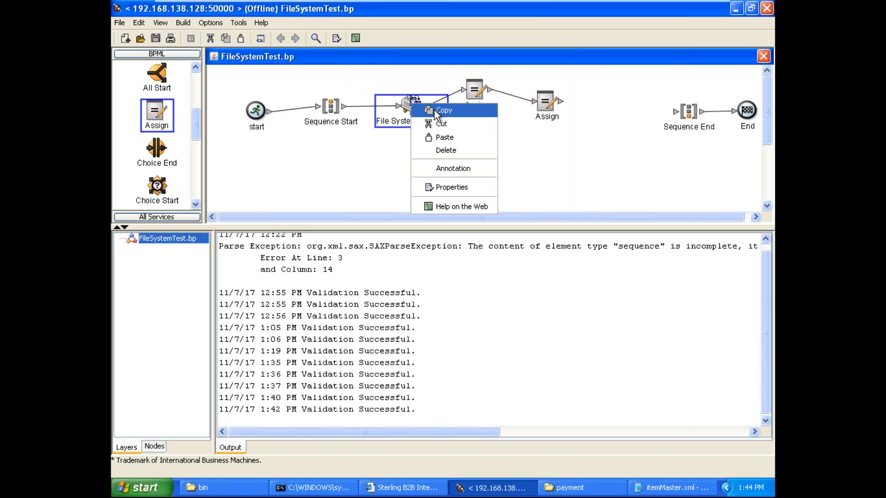
click(463, 136)
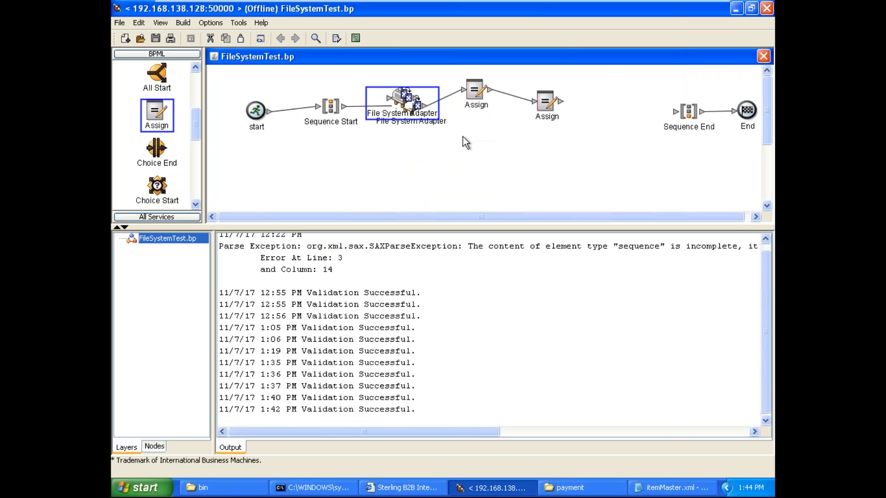
drag(424, 114, 675, 112)
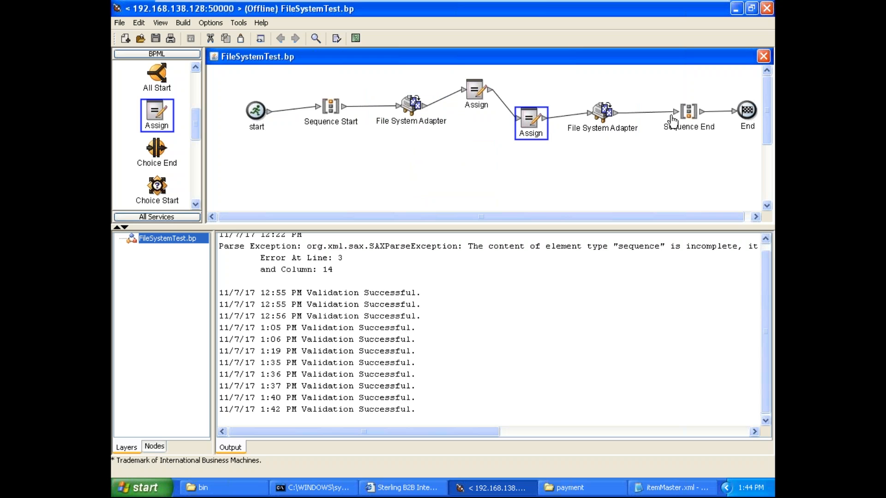
Step: Open the second File System Adapter in an enlarged service editor and set its Action to Extraction
click(604, 113)
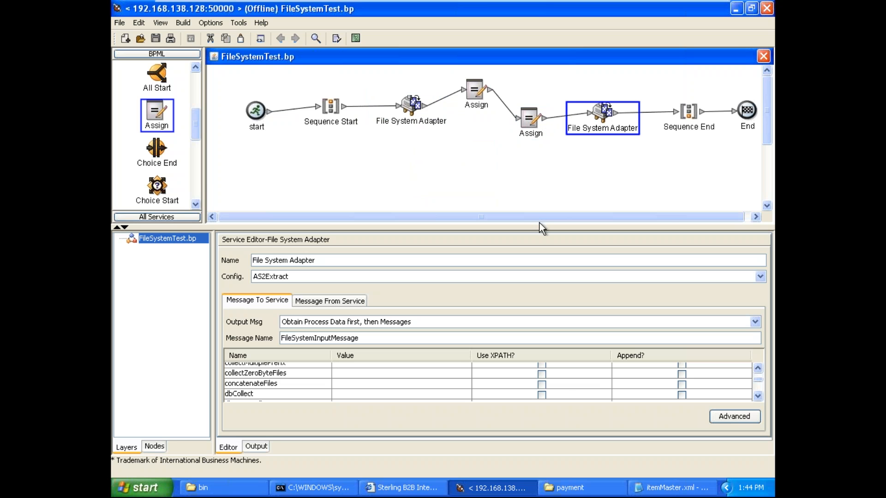
drag(539, 223, 529, 161)
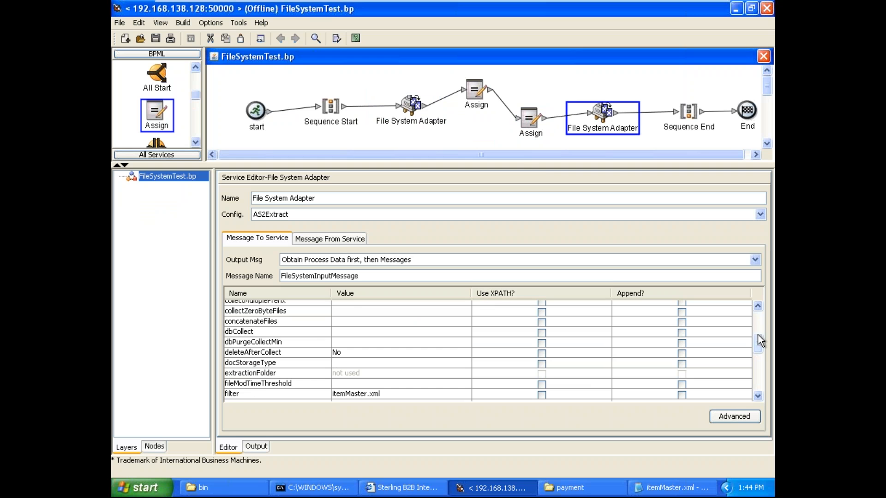
drag(761, 341, 757, 312)
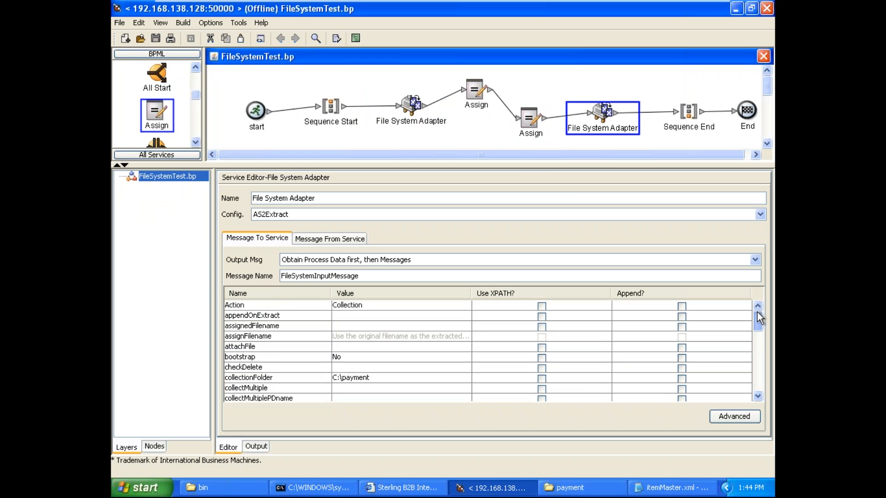
click(461, 307)
click(438, 336)
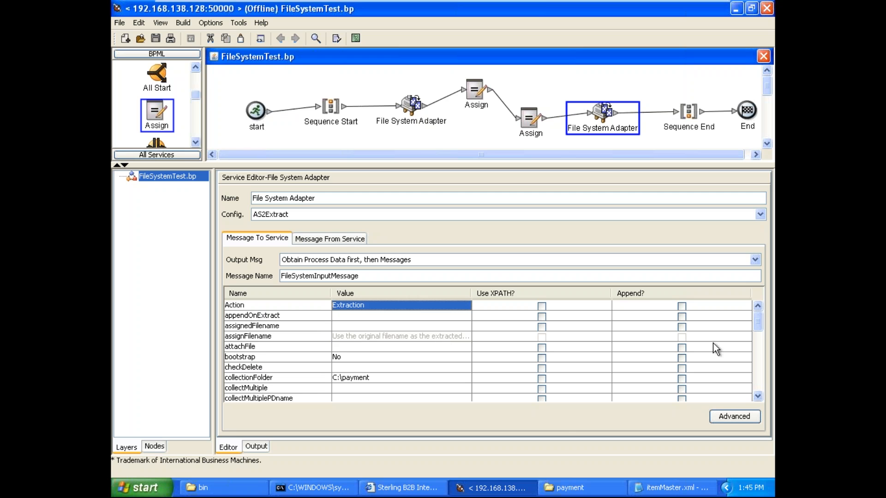
Step: Set the second File System Adapter's collectionFolder to "not used"
drag(754, 321, 755, 329)
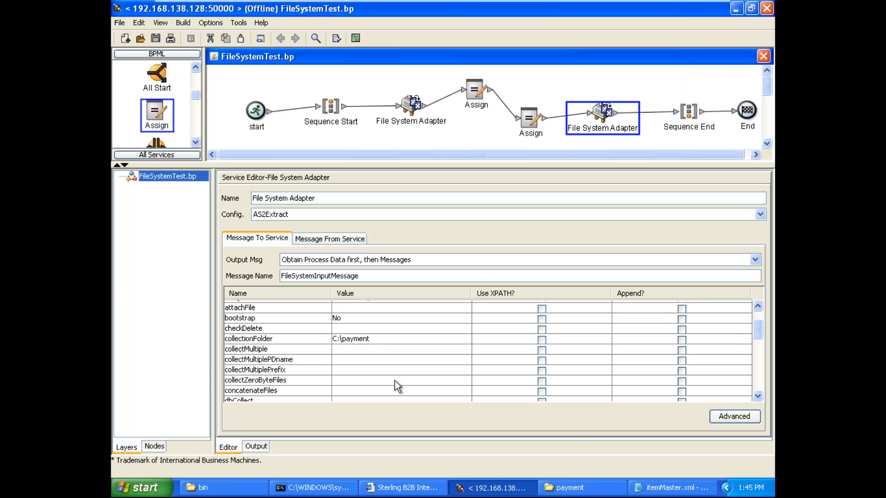
drag(379, 341, 294, 341)
text(not used)
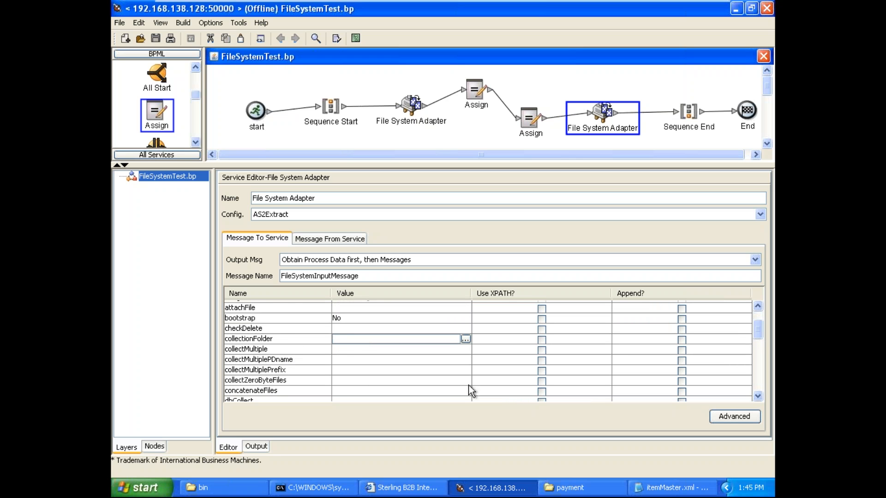
click(393, 360)
Step: Examine the second File System Adapter's message parameters, including the greyed-out assignFilename and extractionFolder values
key(Up)
key(Up)
key(Up)
key(Up)
key(Up)
key(Up)
key(Up)
key(Up)
key(Up)
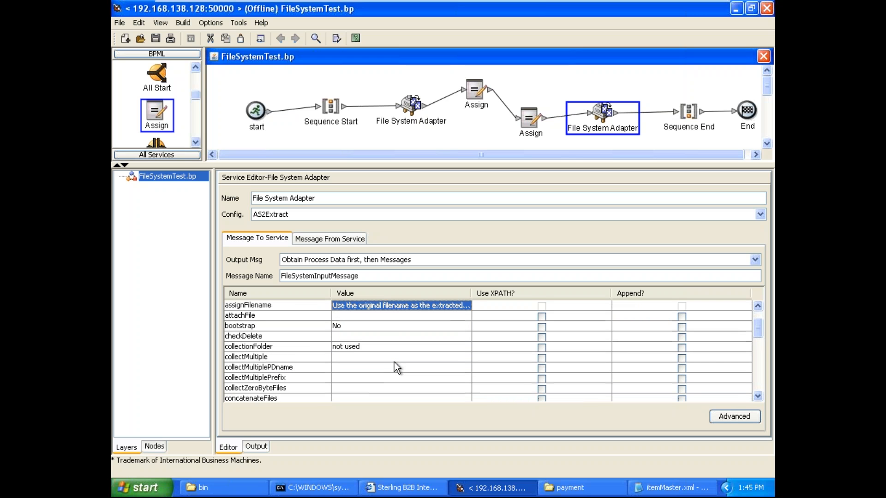
key(Down)
key(Down)
key(Down)
key(Down)
key(Down)
key(Down)
key(Down)
key(Down)
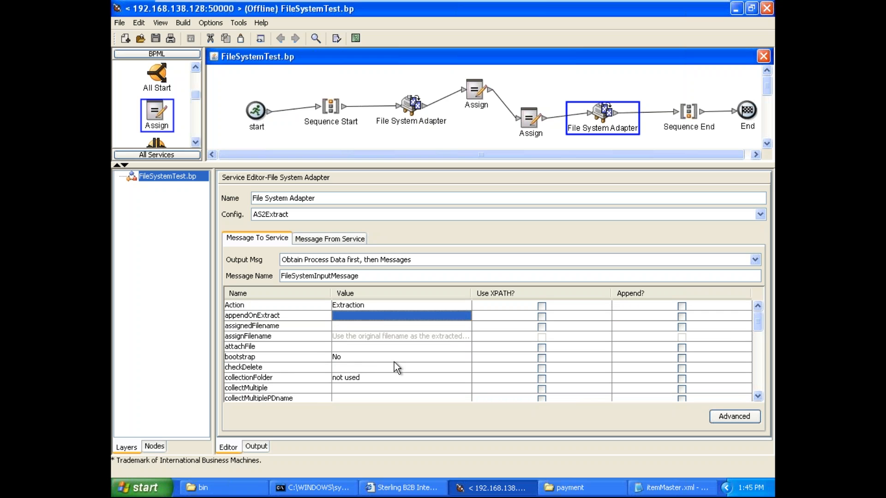
key(Down)
key(Down)
key(Down)
key(Down)
key(Down)
key(Down)
key(Down)
key(Down)
key(Down)
key(Down)
key(Down)
key(Down)
key(Down)
key(Down)
key(Down)
key(Down)
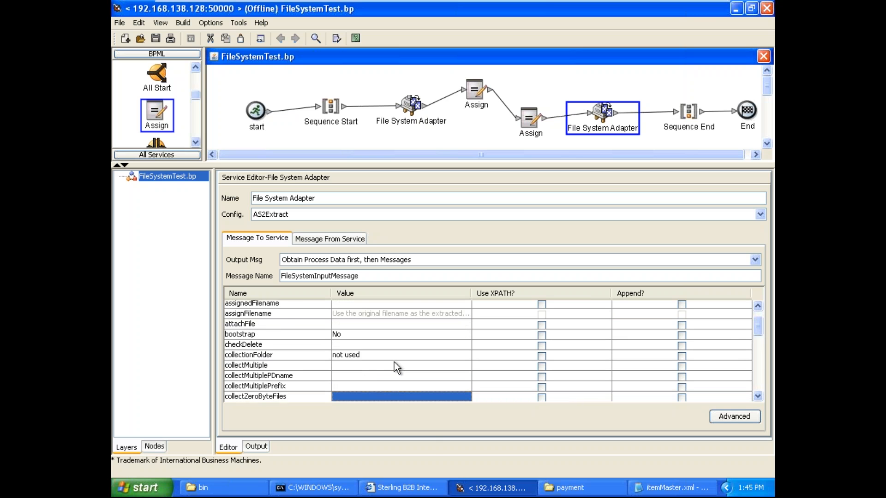
key(Down)
key(Down)
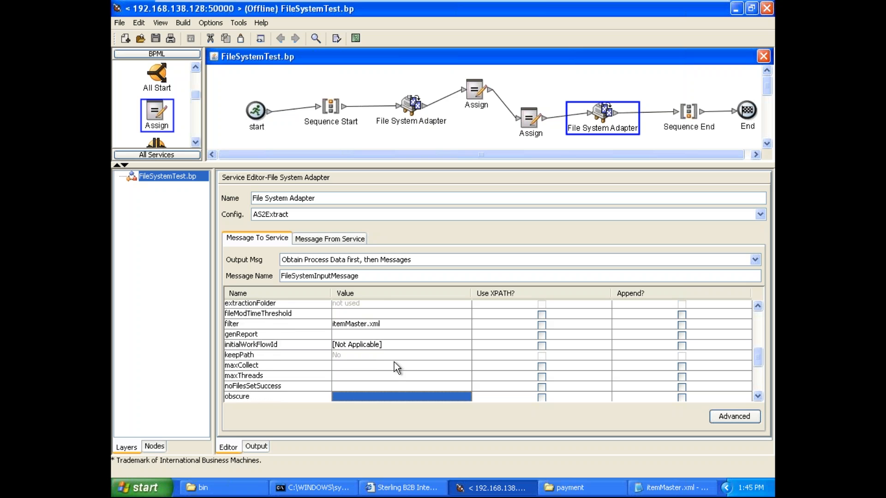
key(Up)
key(Up)
key(Up)
key(Up)
key(Up)
key(Up)
key(Up)
key(Up)
key(Up)
key(Up)
key(Up)
key(Up)
key(Up)
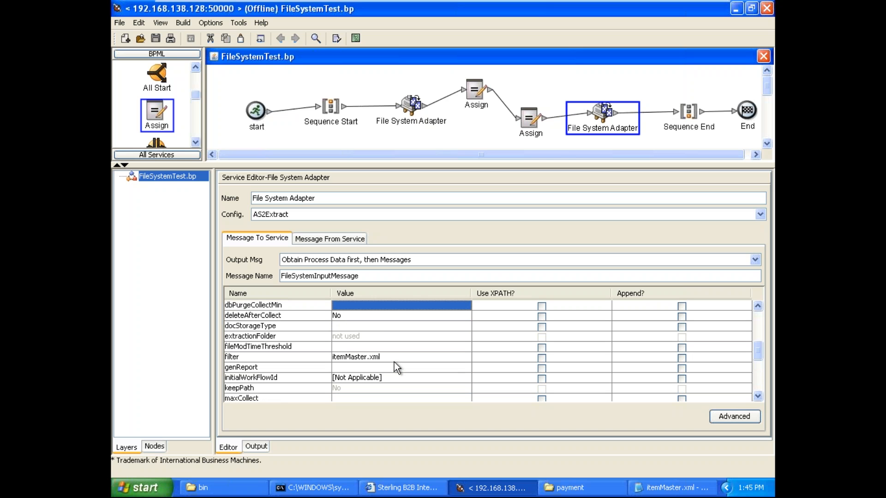
key(Down)
key(Down)
key(Up)
key(Up)
key(Up)
key(Up)
key(Up)
key(Up)
key(Down)
key(Down)
key(Down)
key(Down)
key(Down)
key(Down)
key(Down)
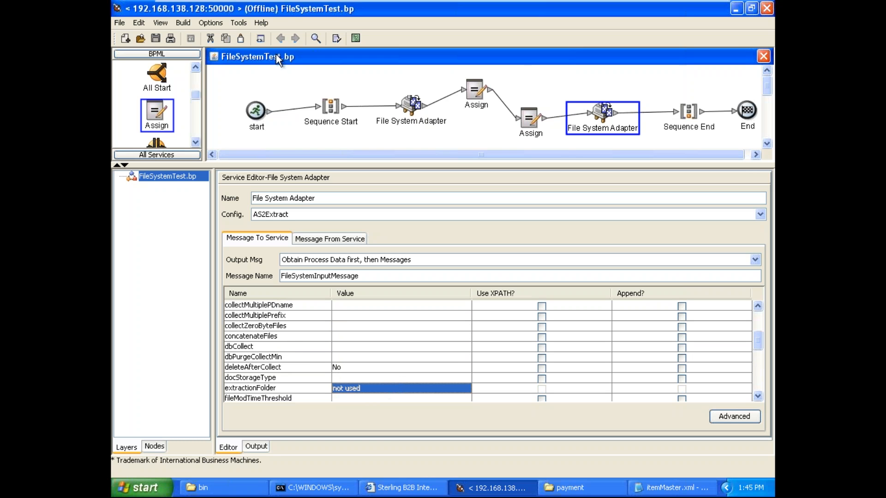
Step: Change the Service Editor preference so that greyed-out service parameter values can be edited
click(238, 23)
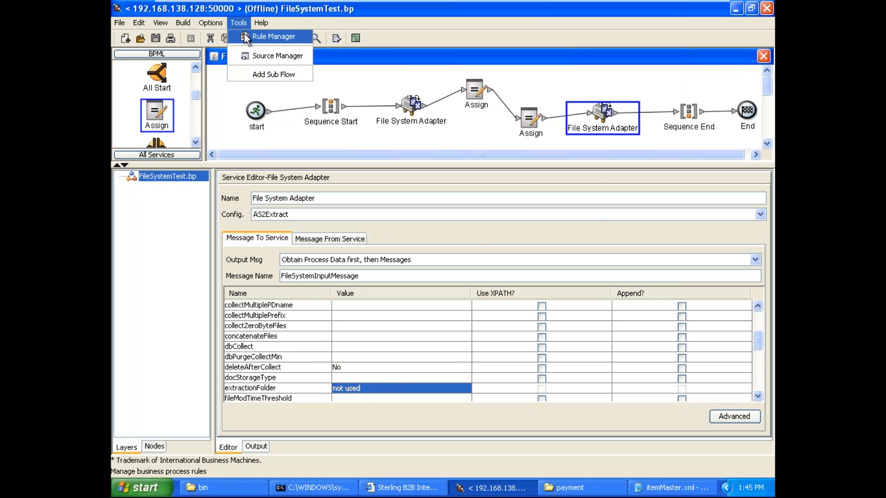
click(221, 36)
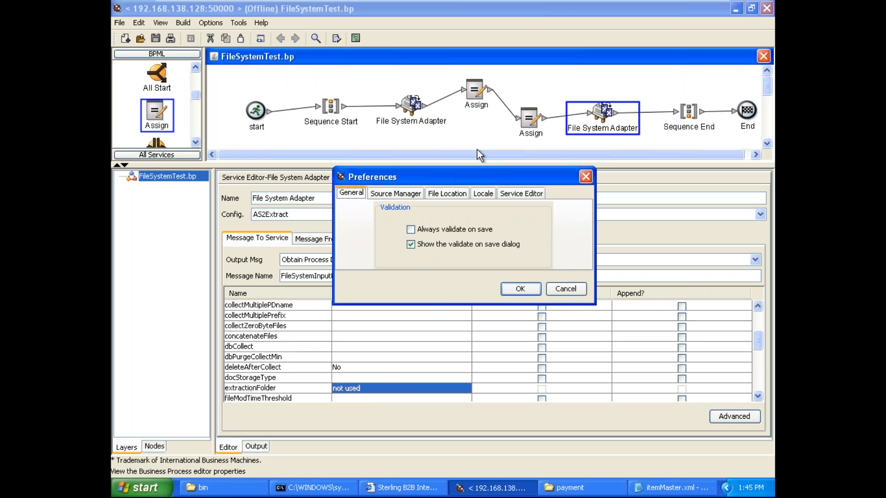
click(485, 194)
click(453, 195)
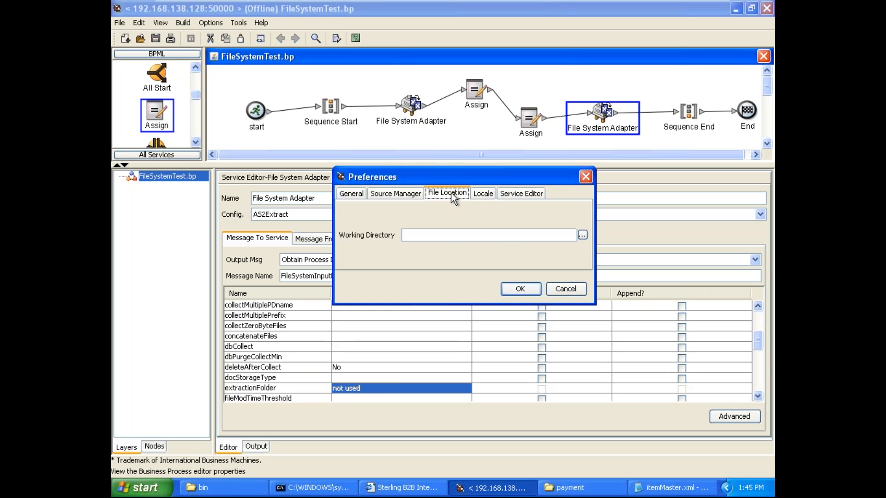
click(519, 195)
click(391, 236)
click(520, 289)
Step: Set the second File System Adapter's extractionFolder to C:\payment and leave dbCollect empty
click(378, 389)
key(ctrl+shift+Left)
key(ctrl+shift+Left)
key(BackSpace)
text(C:\payment)
click(470, 349)
click(436, 351)
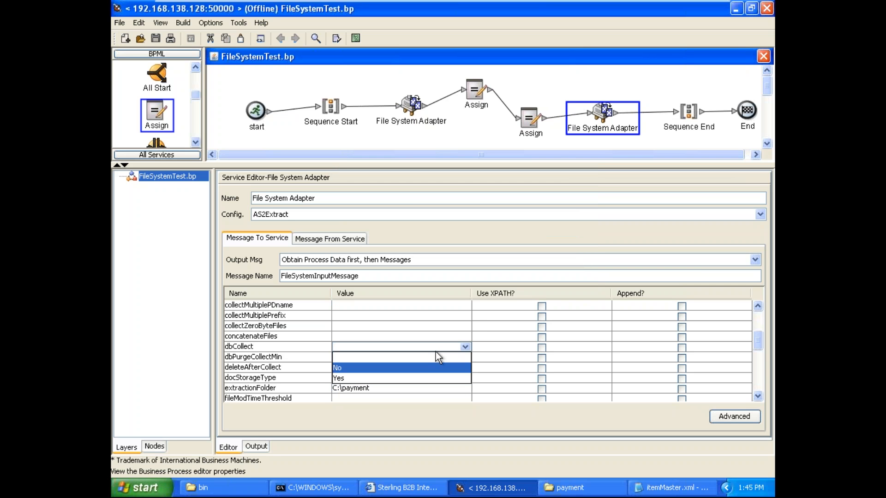
click(412, 387)
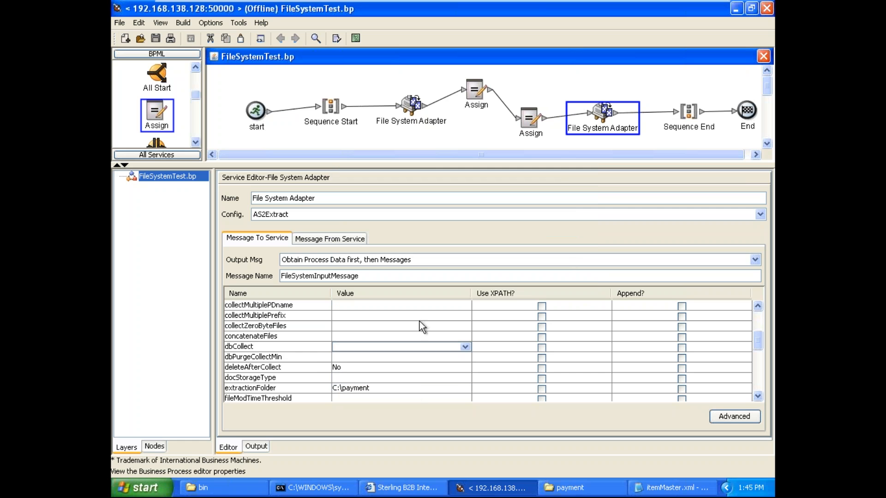
Step: Review the extraction adapter's parameters from Action through filter, checking the folder, filter and file name settings
mouse_move(759, 341)
mouse_down()
mouse_move(759, 388)
mouse_move(755, 356)
mouse_up()
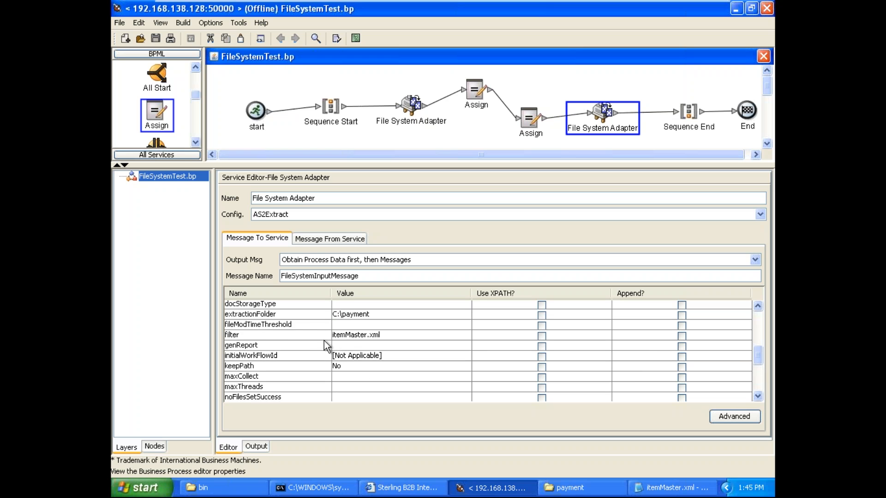
click(295, 339)
key(Up)
key(Up)
key(Up)
key(Up)
key(Up)
key(Up)
key(Up)
key(Up)
key(Up)
key(Up)
key(Up)
key(Up)
key(Up)
key(Up)
key(Up)
key(Up)
key(Up)
key(Up)
key(Up)
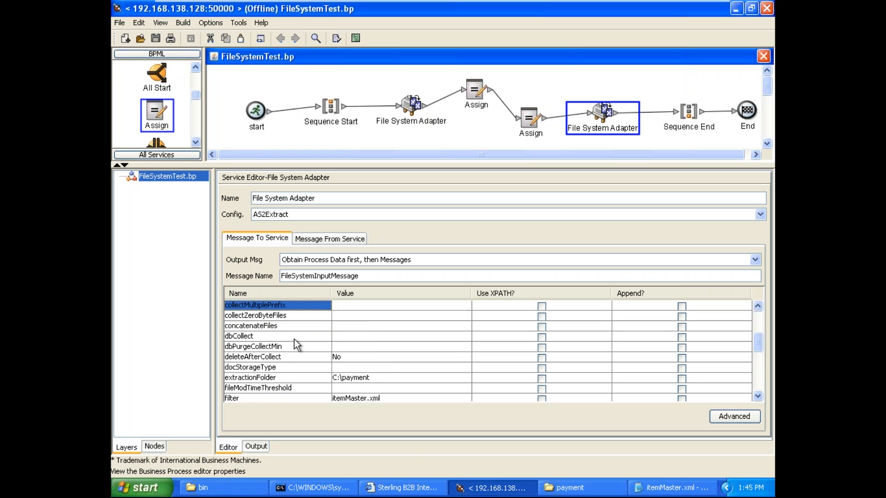
key(Down)
key(Down)
key(Down)
key(Down)
key(Down)
key(Down)
key(Down)
key(Down)
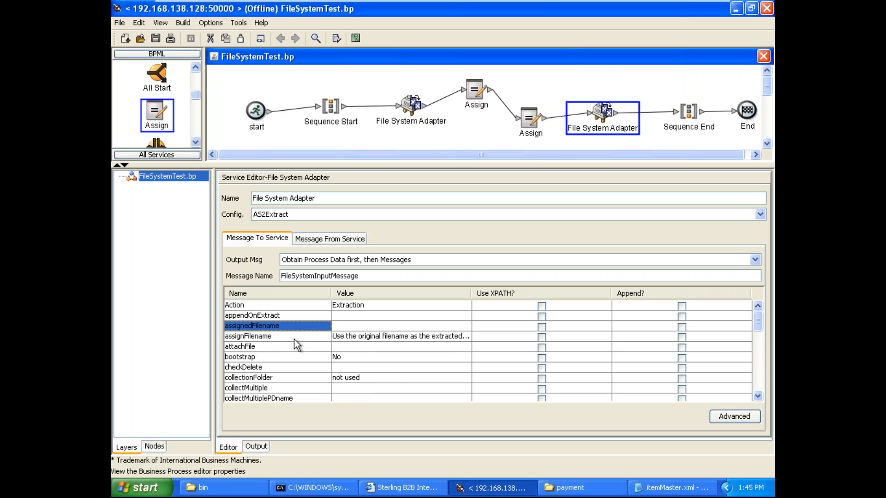
key(Down)
key(Down)
key(Down)
key(Down)
key(Down)
key(Down)
key(Down)
key(Down)
key(Down)
key(Down)
key(Down)
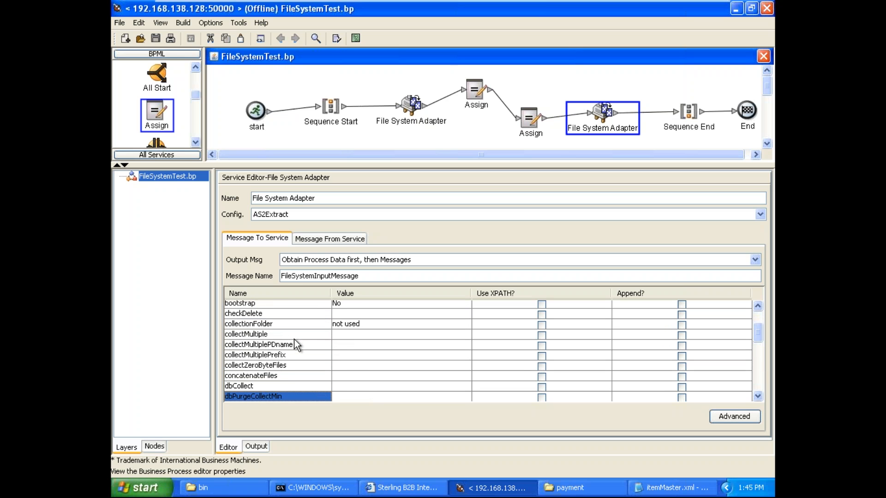
key(Up)
key(Up)
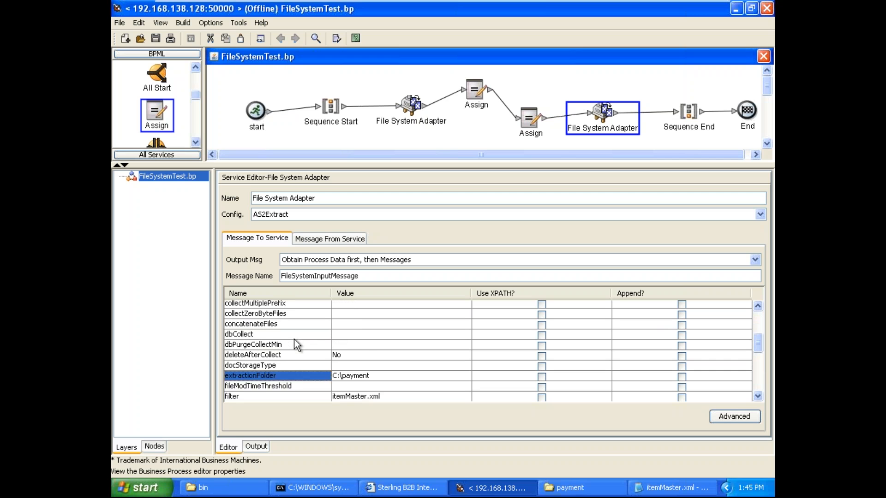
key(Up)
key(Up)
key(Up)
key(Up)
key(Up)
key(Up)
key(Up)
key(Up)
key(Up)
key(Up)
key(Up)
key(Up)
key(Up)
key(Up)
key(Up)
key(Up)
key(Up)
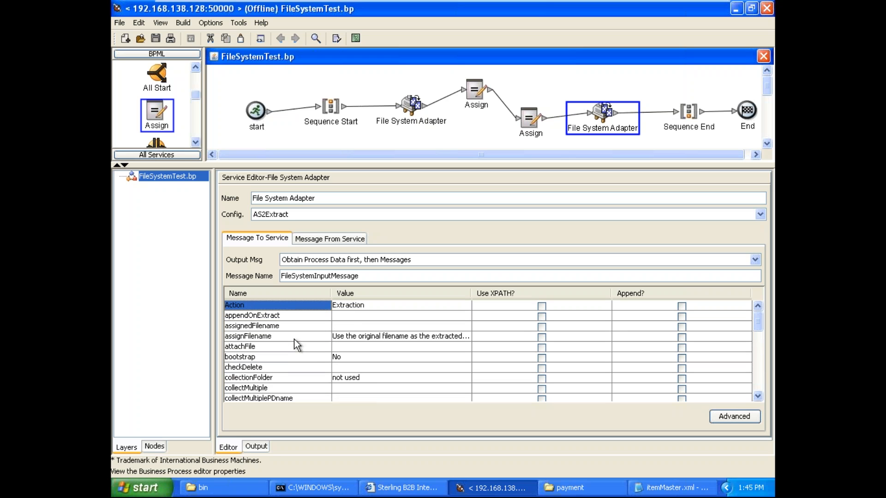
key(Down)
key(Down)
key(Up)
key(Down)
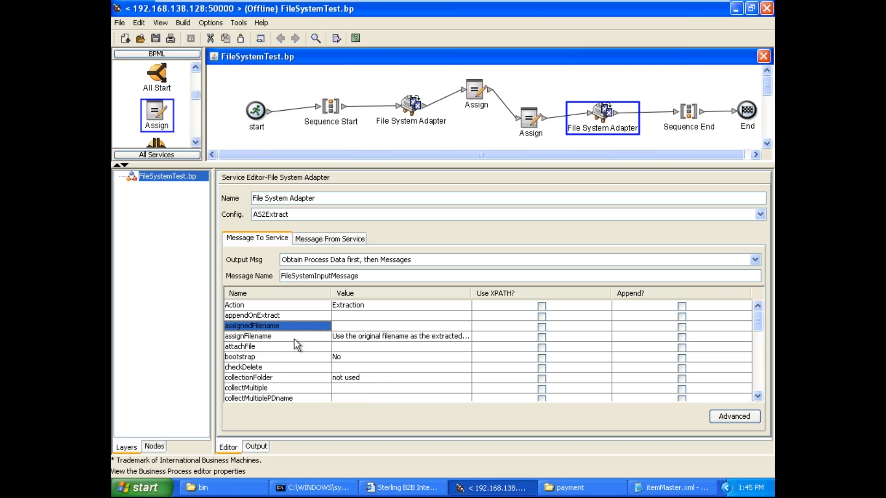
Step: Set the extraction adapter's assignedFilename to ProcessFile.xml and save the FileSystemTest business process
text(Process)
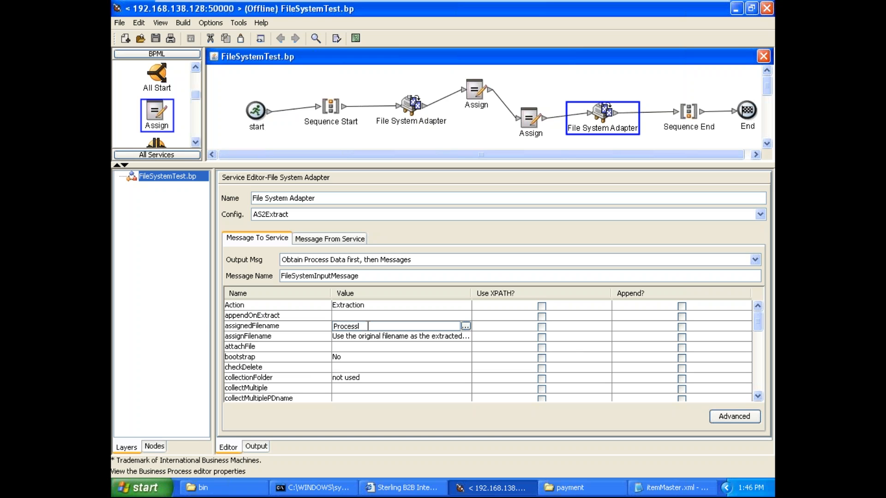
text(File.xml)
key(Return)
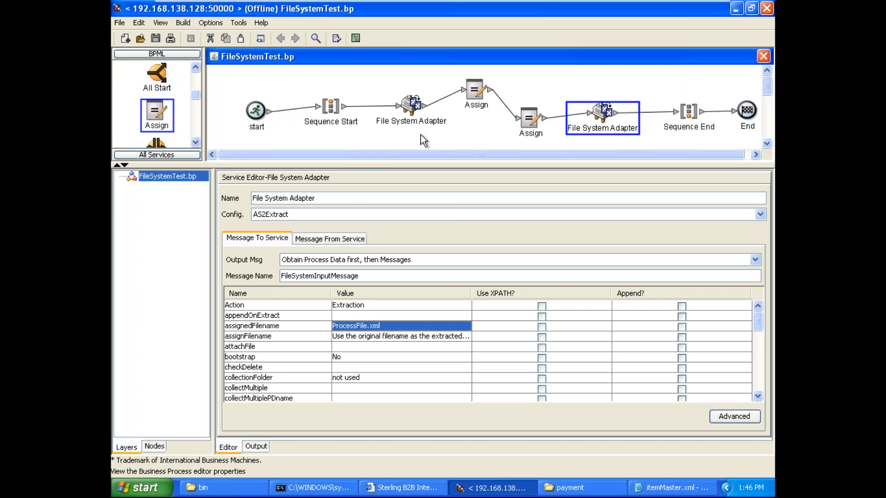
click(113, 21)
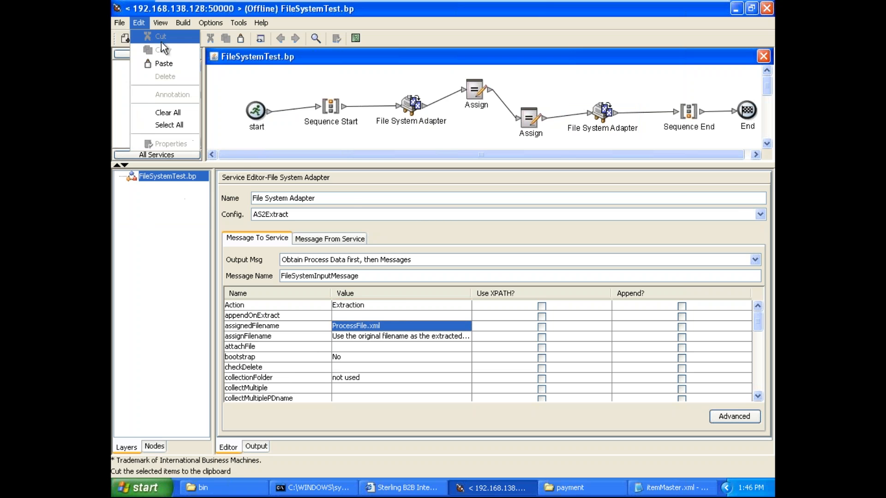
click(185, 32)
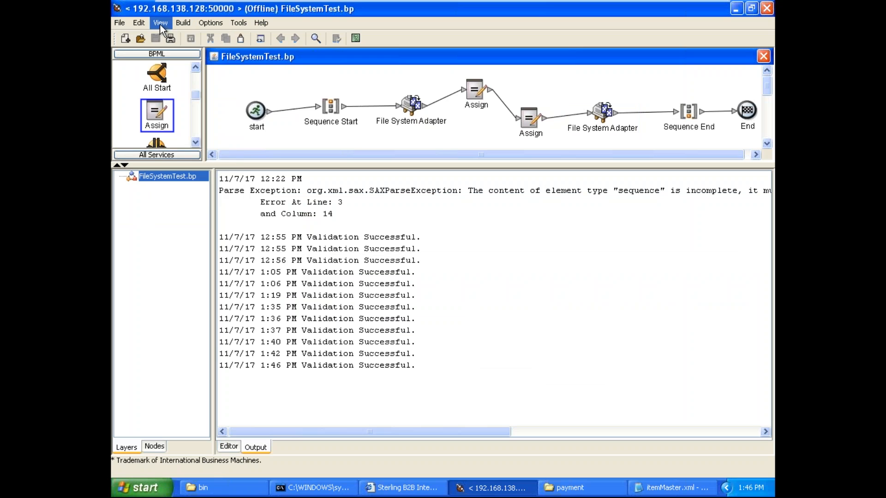
Step: Show the BPML source of FileSystemTest and copy all of its code
click(159, 23)
click(172, 35)
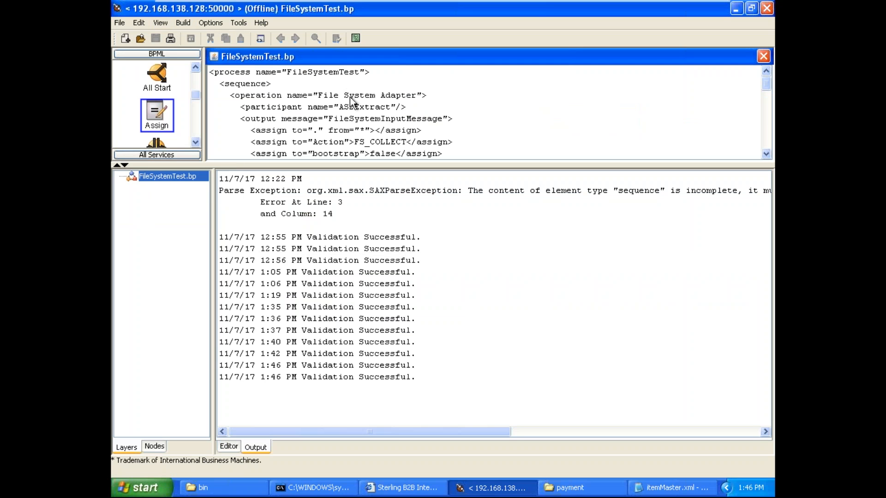
key(ctrl+a)
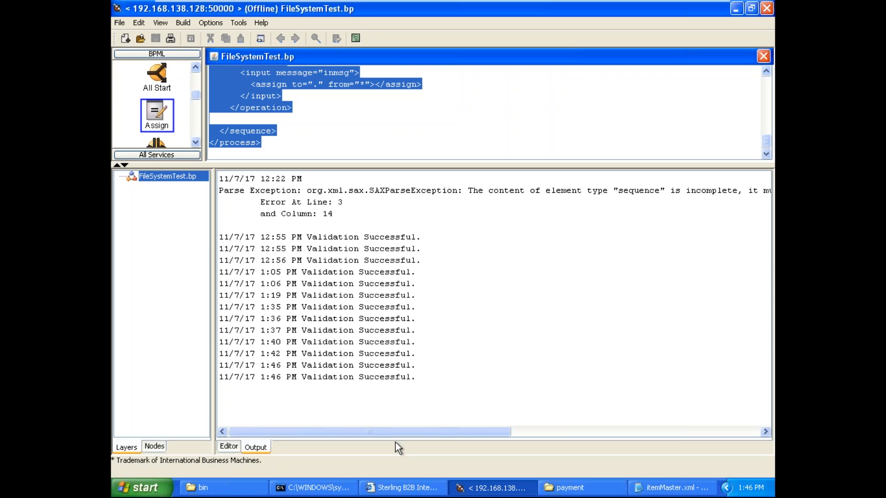
Step: Switch to the Sterling B2B Integrator dashboard and open the 11/07/2017 1:43 PM version of FileSystemTest for editing in the Source Manager
click(404, 487)
click(284, 195)
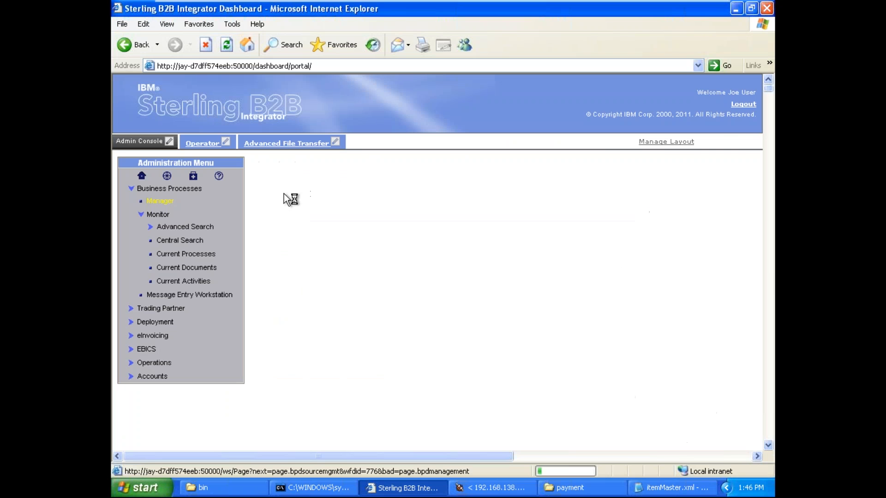
click(282, 194)
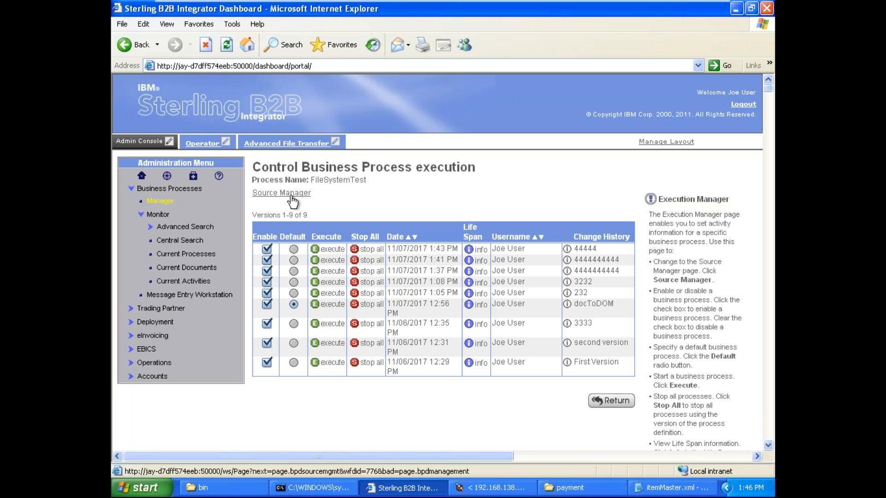
click(292, 195)
click(270, 279)
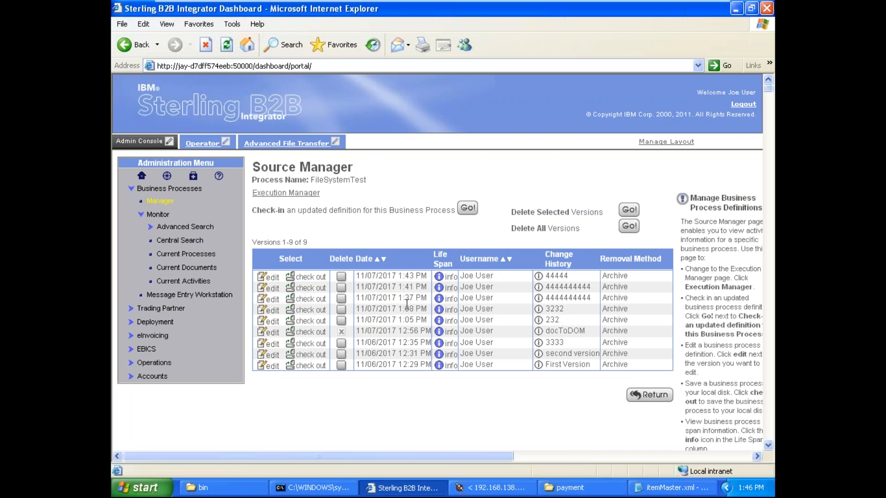
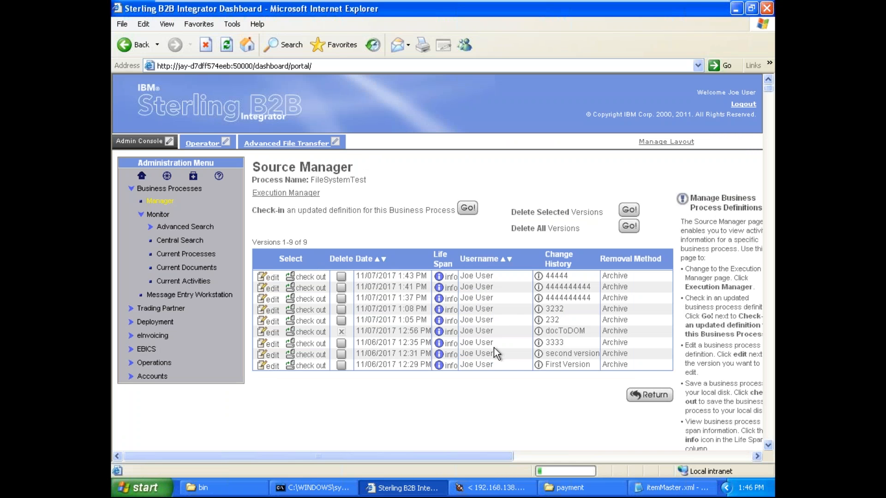
key(ctrl+a)
key(Delete)
key(ctrl+v)
click(449, 211)
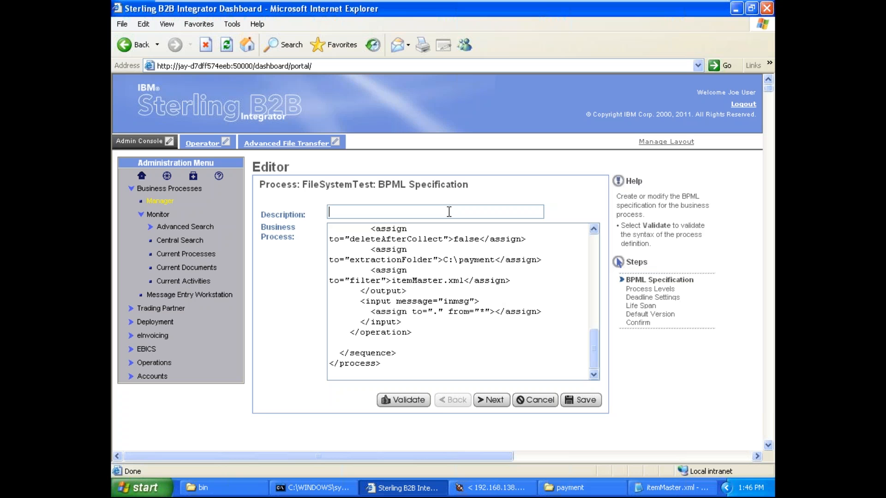
text(777777777777)
Step: Keep the default process levels, save and finish the FileSystemTest check-in, and return to the version list
click(498, 404)
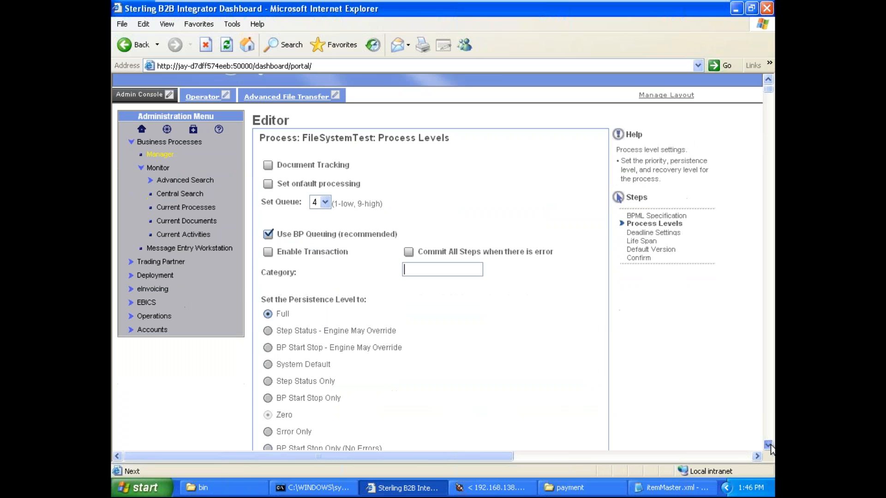
click(768, 445)
scroll(769, 447, down, 8)
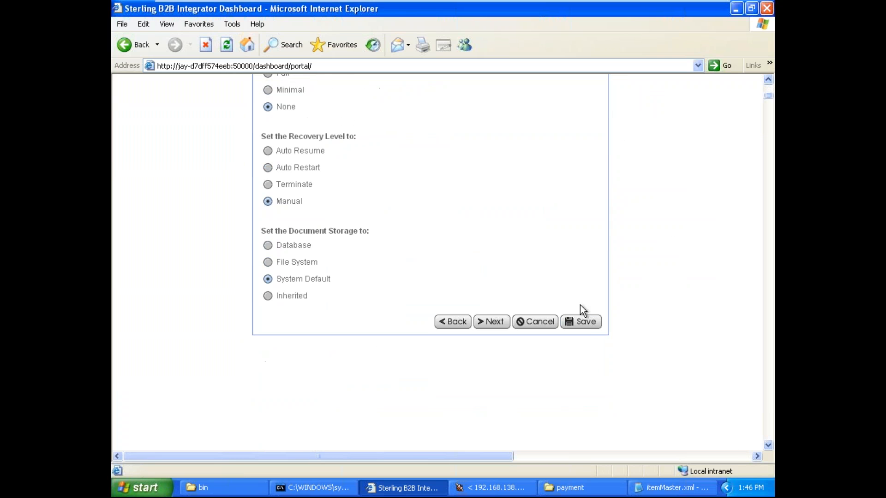
click(590, 322)
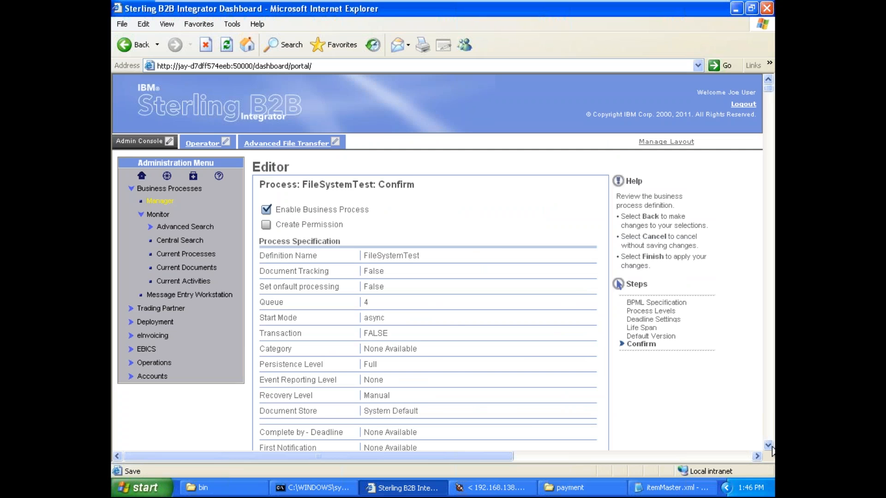
scroll(771, 451, down, 7)
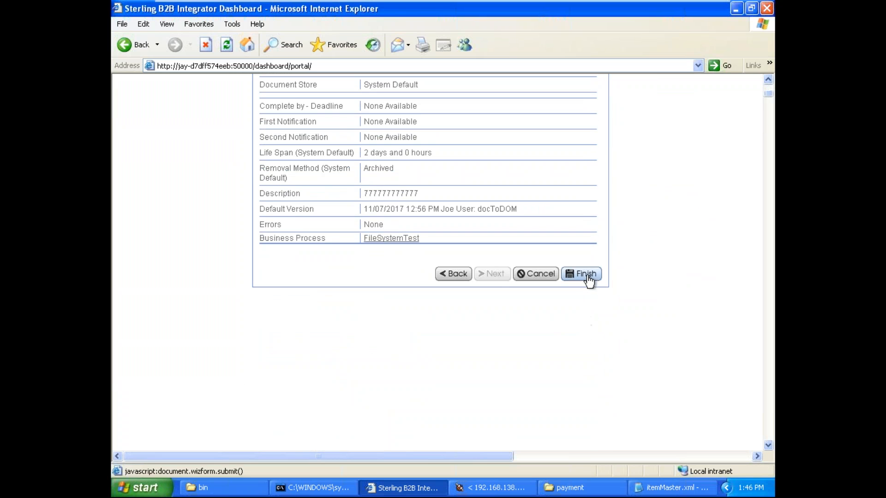
click(589, 279)
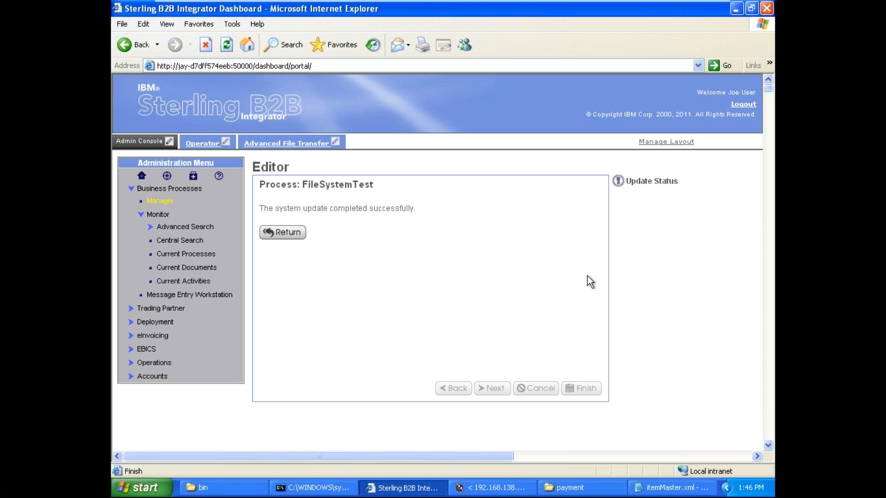
click(281, 232)
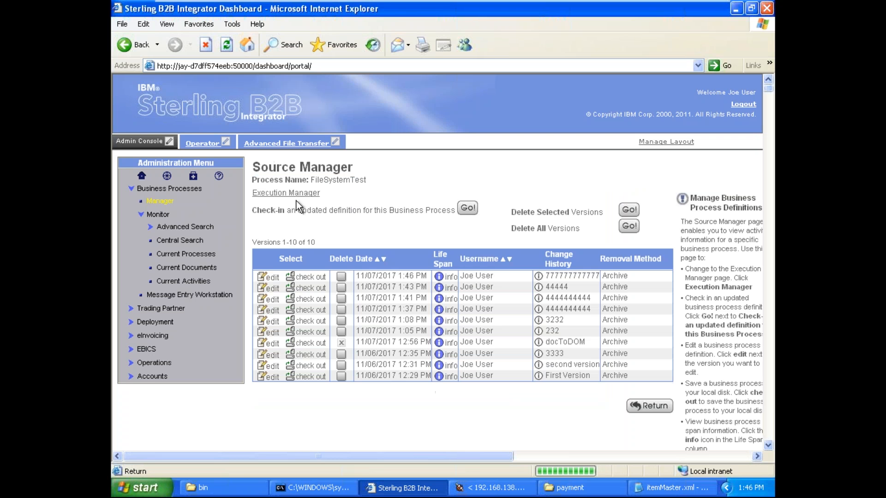
Step: Execute the 11/07/2017 1:46 PM version of FileSystemTest from the Execution Manager and maximize its execution report
click(298, 197)
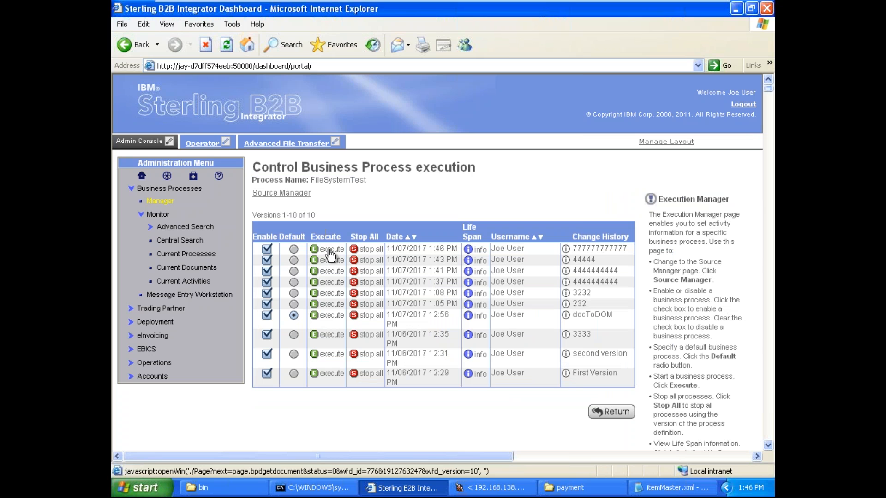
click(329, 251)
click(452, 214)
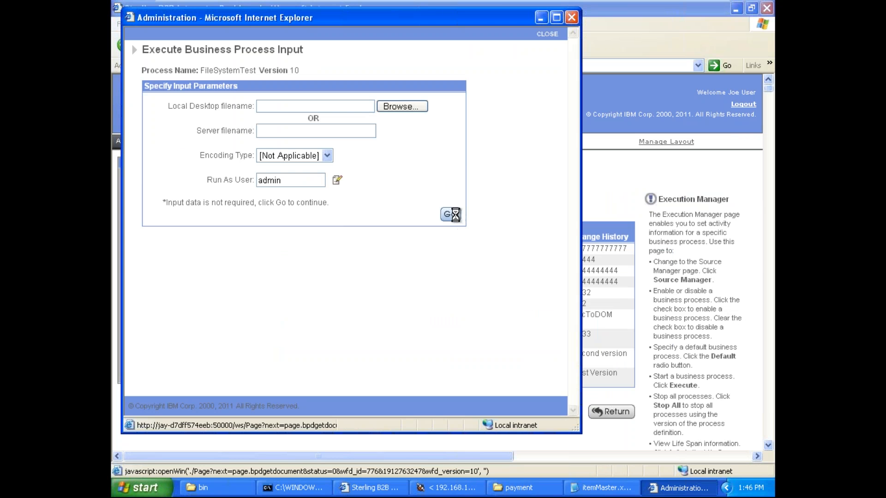
click(556, 19)
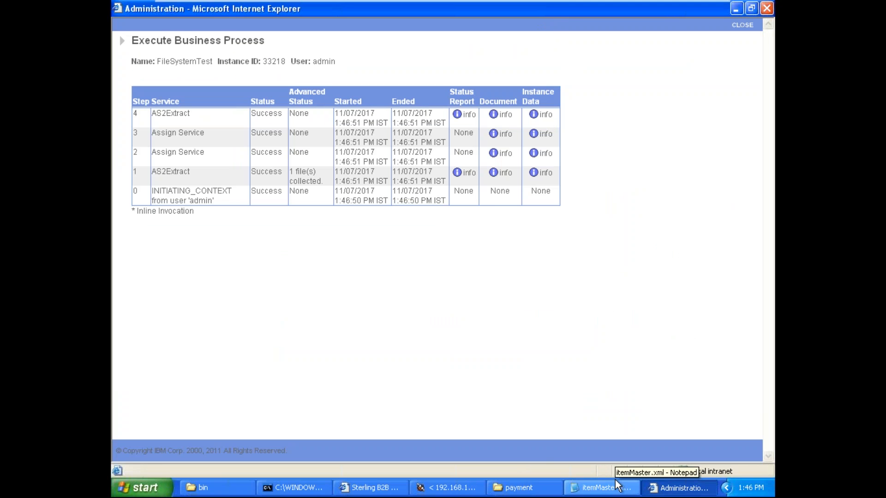
Step: Switch to the C:\payment folder and check the itemMaster.xml and PrimaryDocument files for the extracted output
click(514, 488)
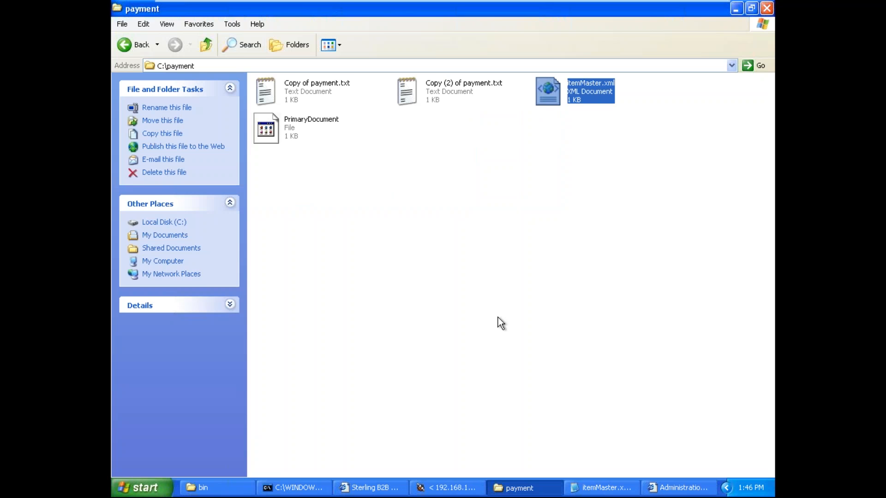
click(498, 318)
click(588, 104)
click(594, 143)
click(584, 84)
click(297, 132)
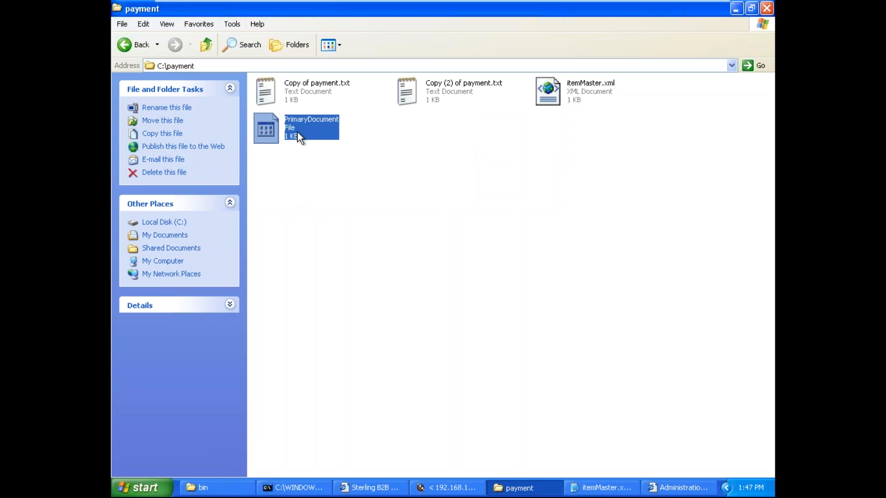
right_click(297, 131)
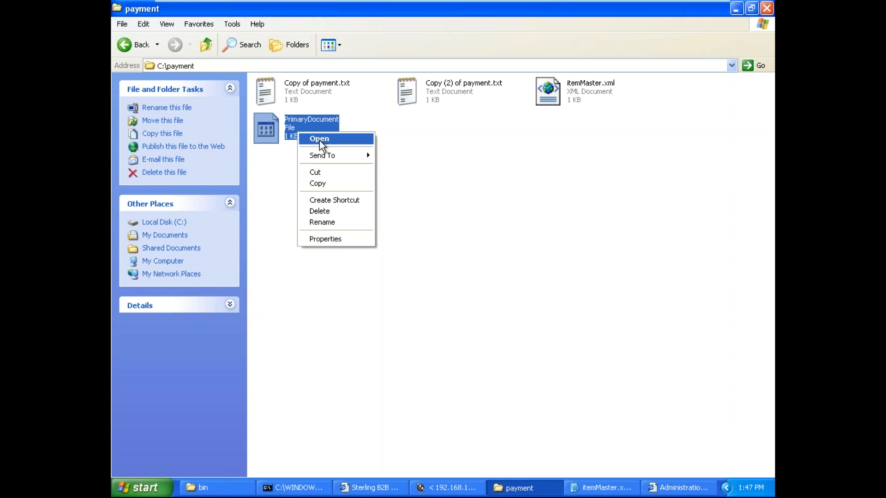
mouse_move(349, 156)
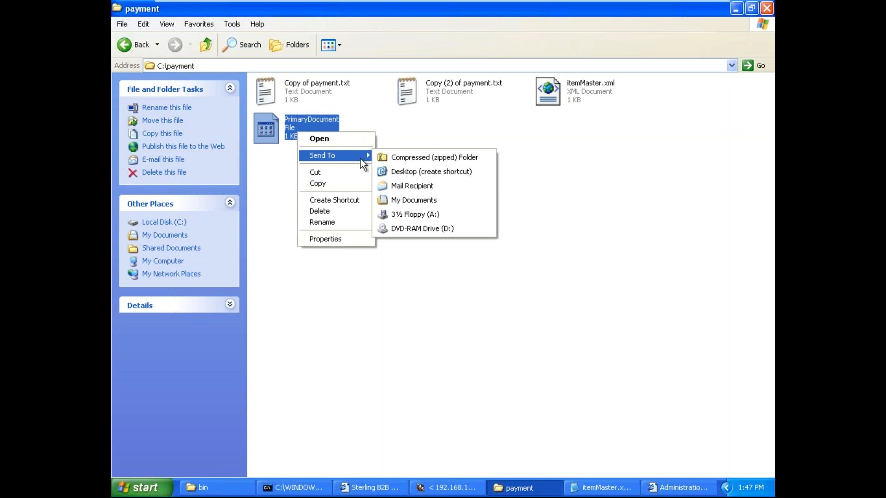
click(422, 134)
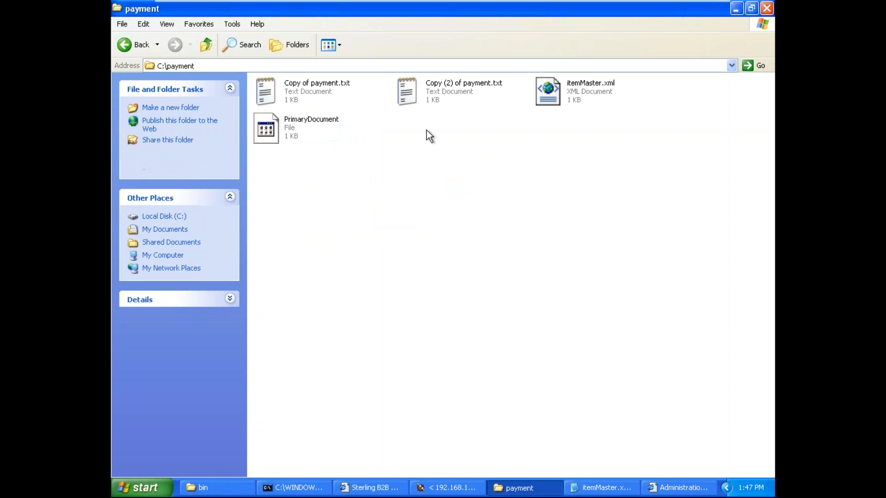
Step: Delete the PrimaryDocument file from the C:\payment folder
click(304, 127)
key(Delete)
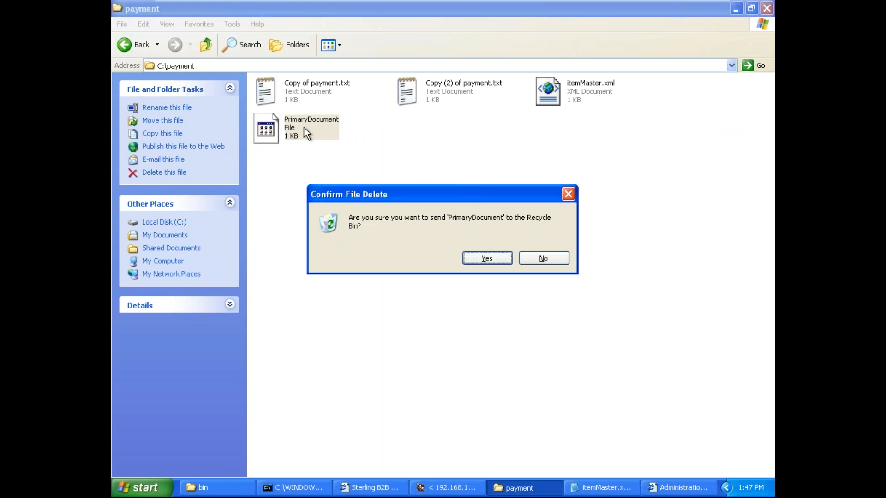
click(489, 258)
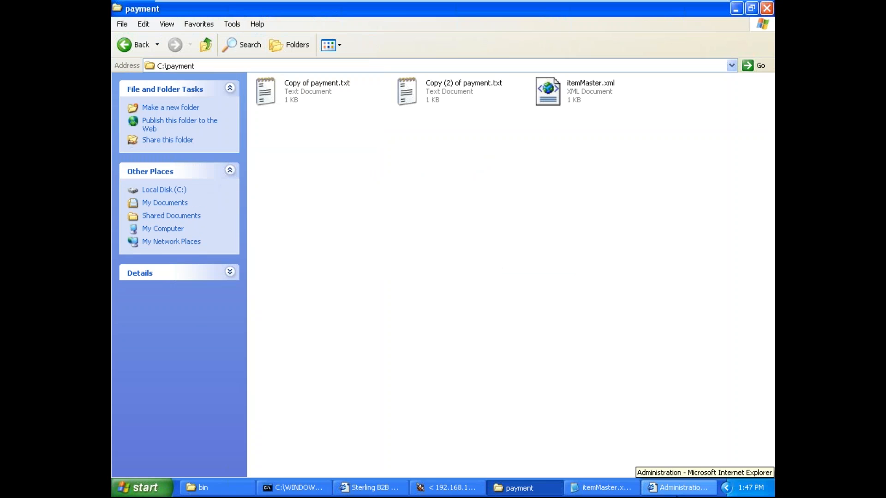
Step: Close the previous execution report and execute the 11/07/2017 1:46 PM version of FileSystemTest again from the dashboard
click(678, 488)
click(742, 25)
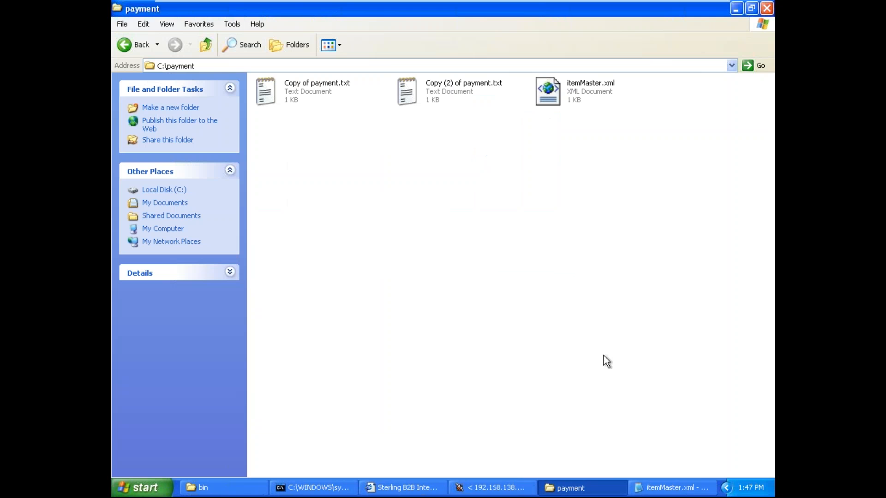
click(498, 492)
click(415, 489)
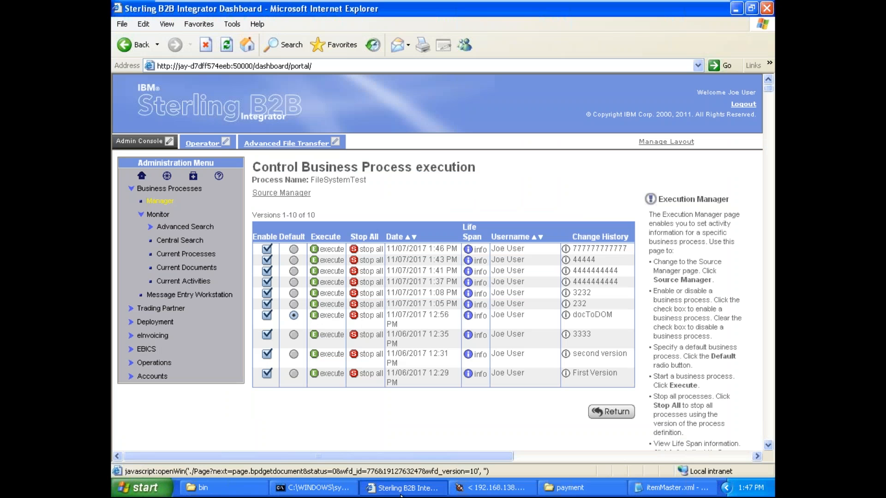
click(330, 249)
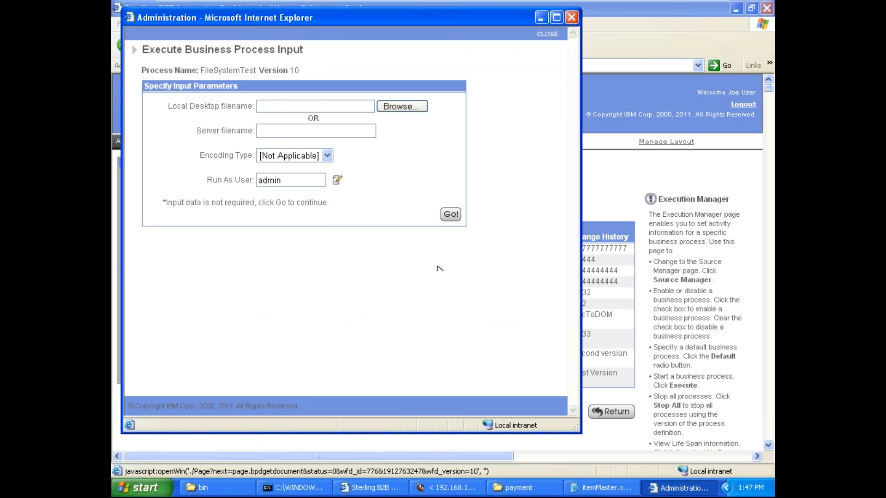
click(451, 215)
Step: Refresh the C:\payment folder, open PrimaryDocument in Notepad, and highlight its XML from the rootElement opening to closing tag
click(517, 490)
right_click(413, 243)
click(447, 280)
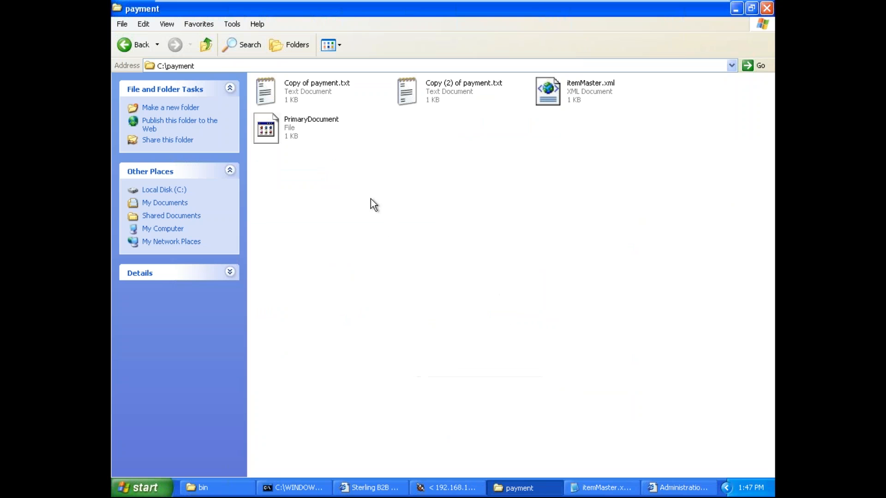
click(284, 132)
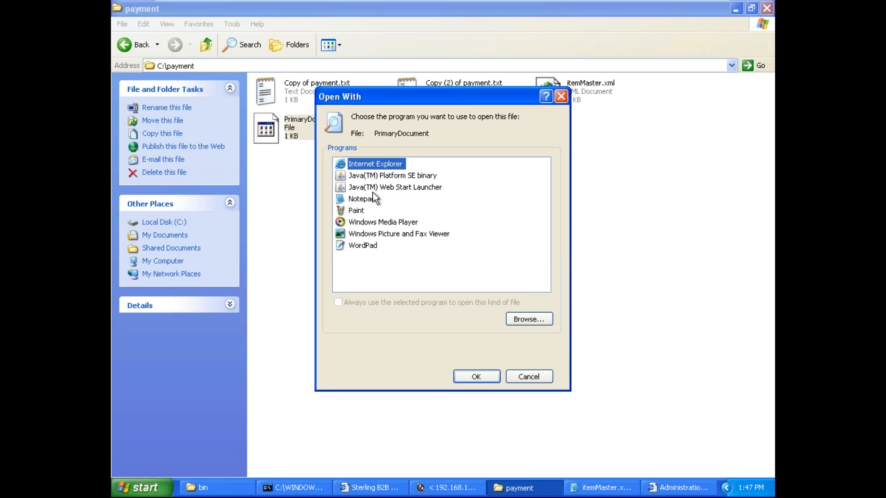
click(364, 199)
click(477, 375)
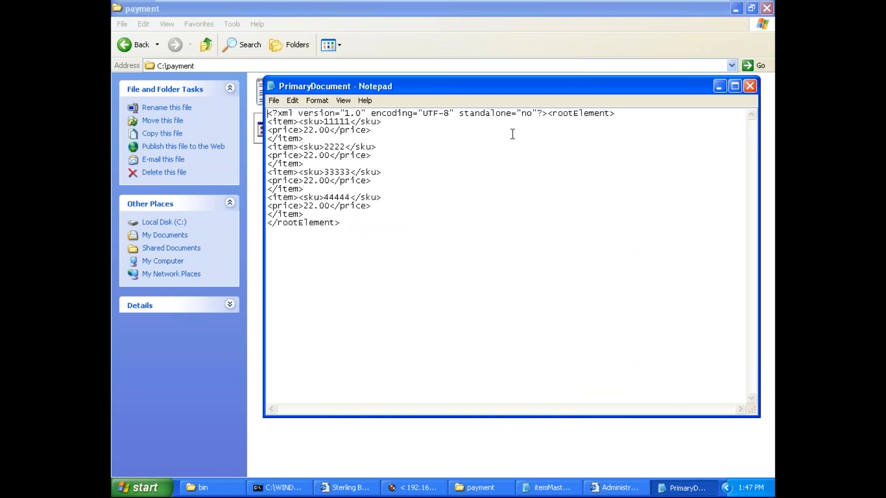
drag(548, 116, 342, 223)
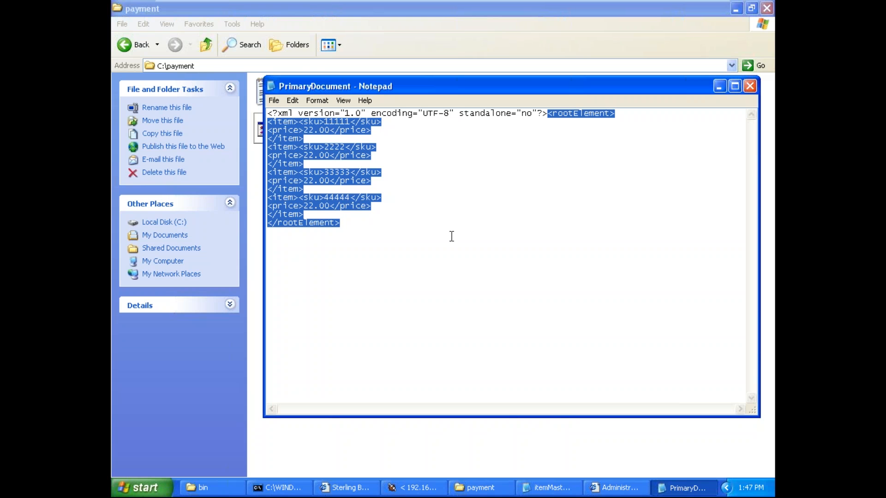
Step: Return to the execution report and open the instance data of the step 4 AS2Extract service in a maximized window
click(350, 488)
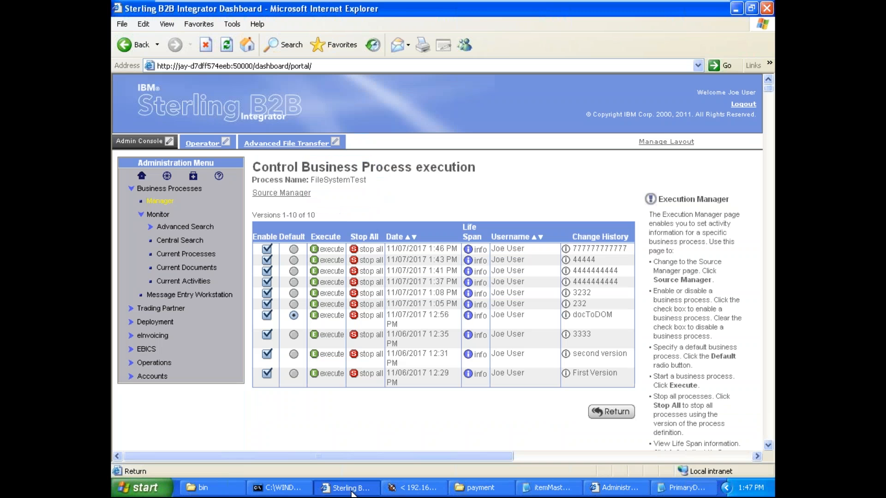
click(630, 490)
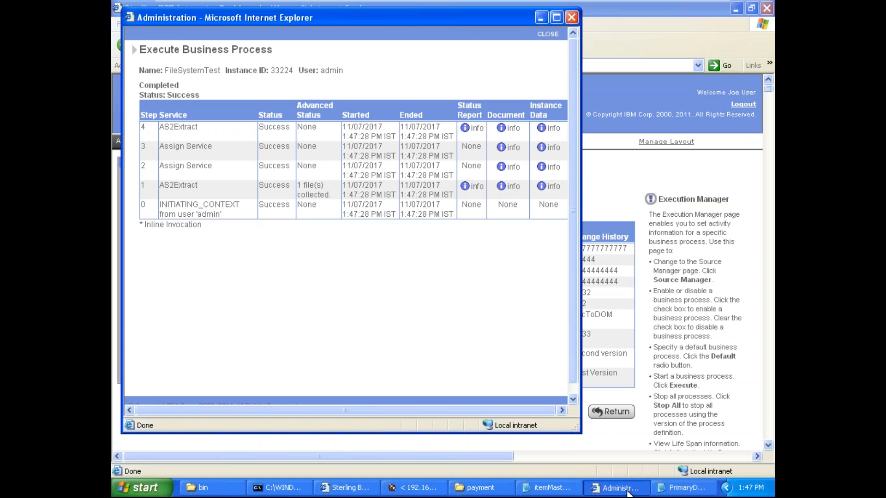
click(557, 21)
click(544, 120)
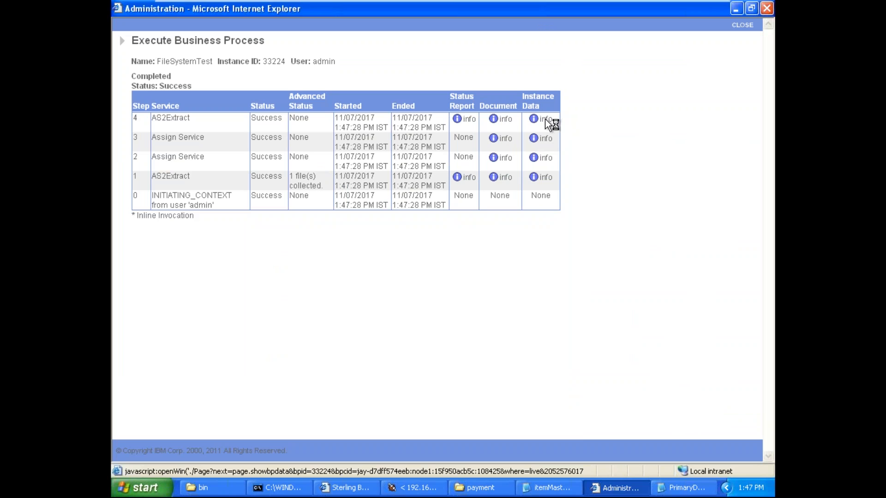
click(556, 222)
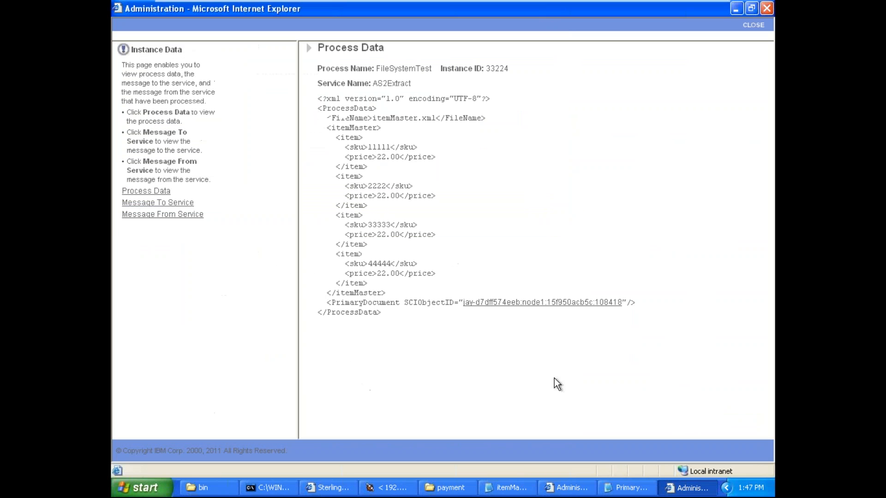
Step: Open the PrimaryDocument linked in the process data and review its XML from rootElement to the end
click(552, 303)
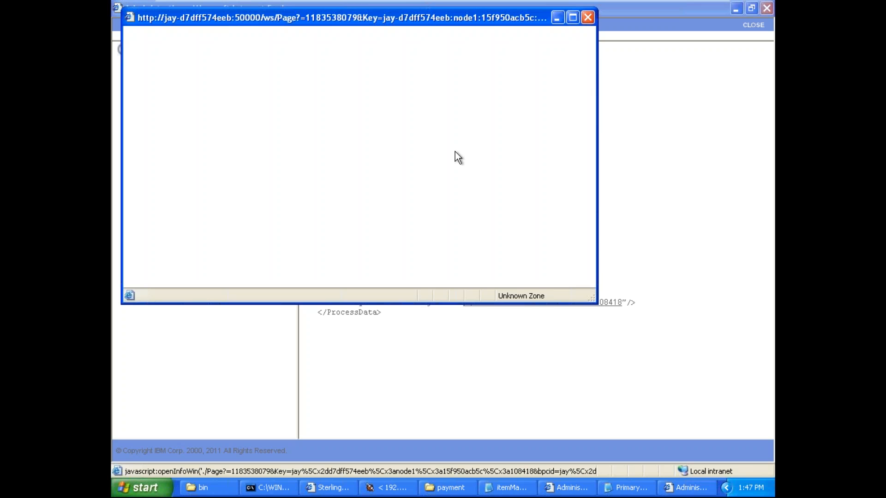
drag(405, 146, 389, 265)
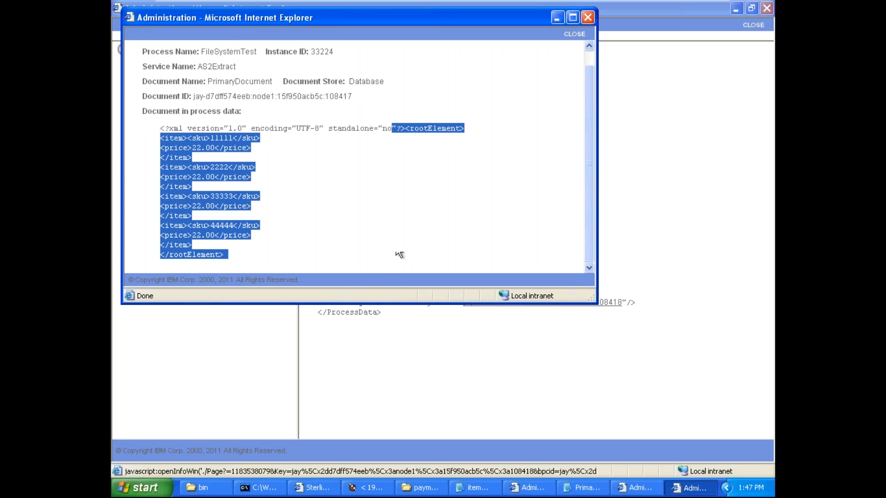
click(560, 91)
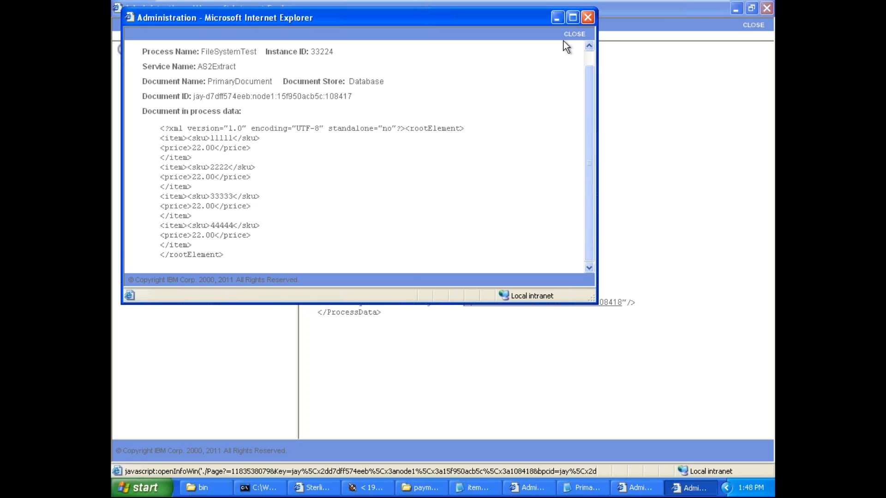
Step: Close the document and instance data windows and switch to the Paint drawing of the process data structure
click(574, 35)
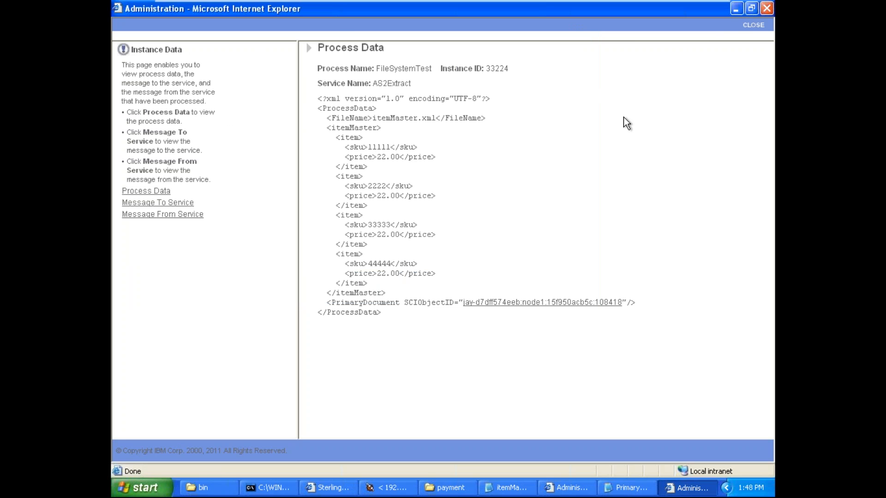
click(753, 27)
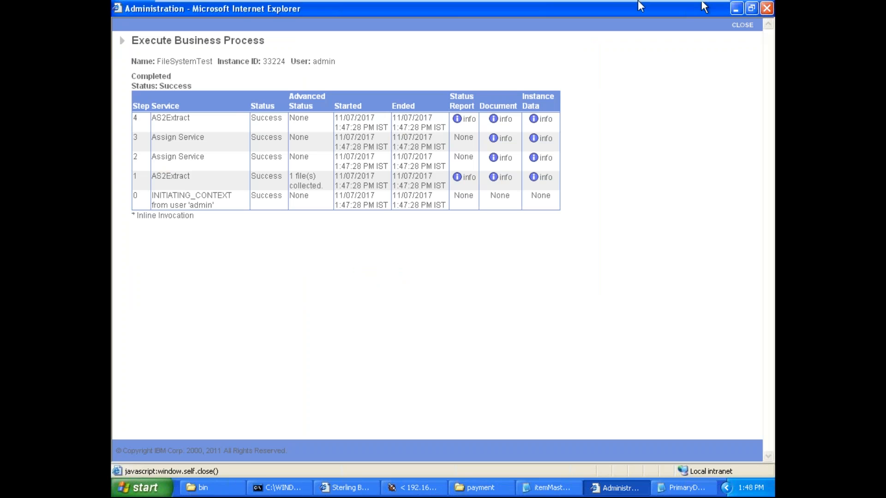
click(681, 8)
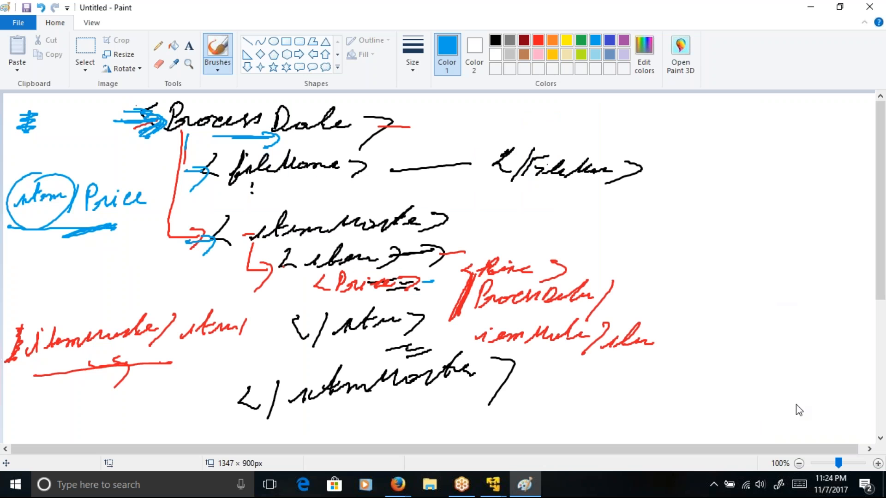